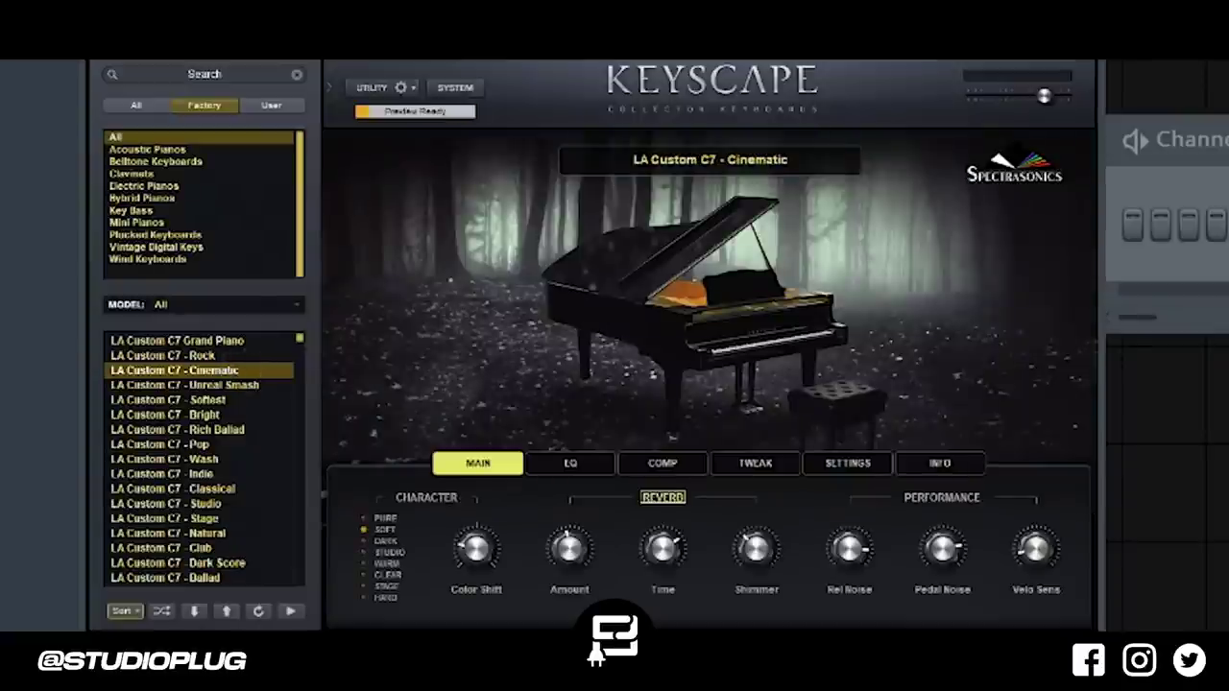
# Set the typing keyboard's note layout to the Minor Natural (Aeolian) scale.
pyautogui.click(1200, 141)
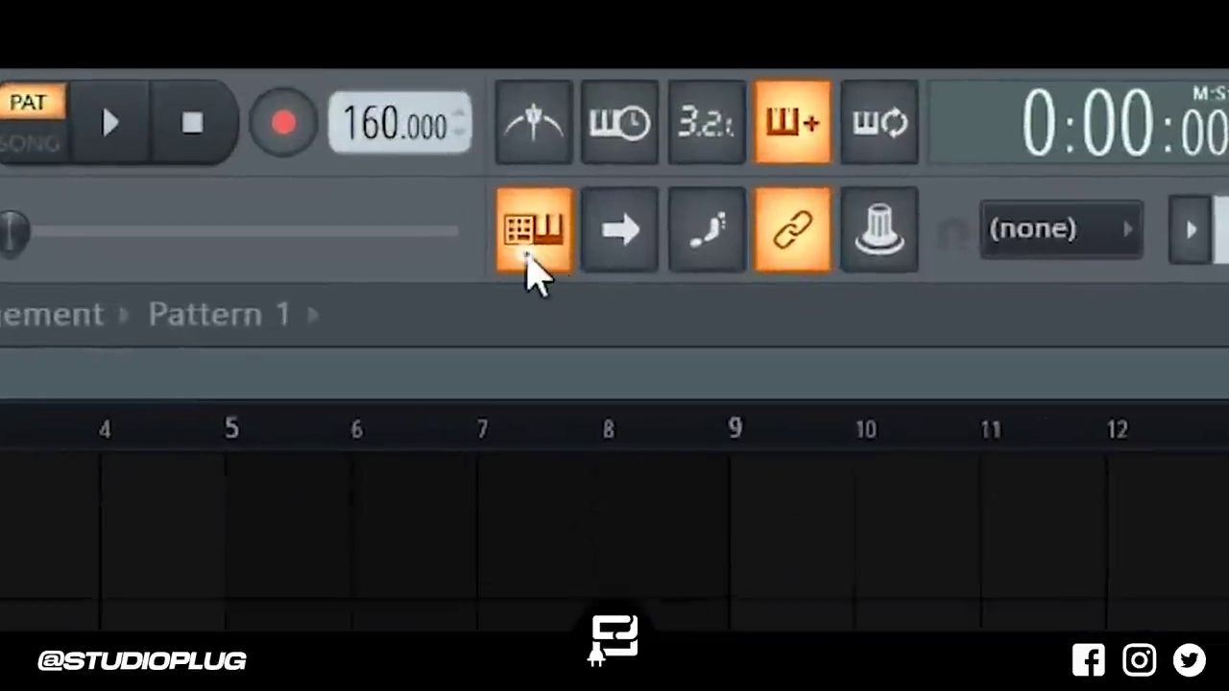
pyautogui.rightClick(448, 59)
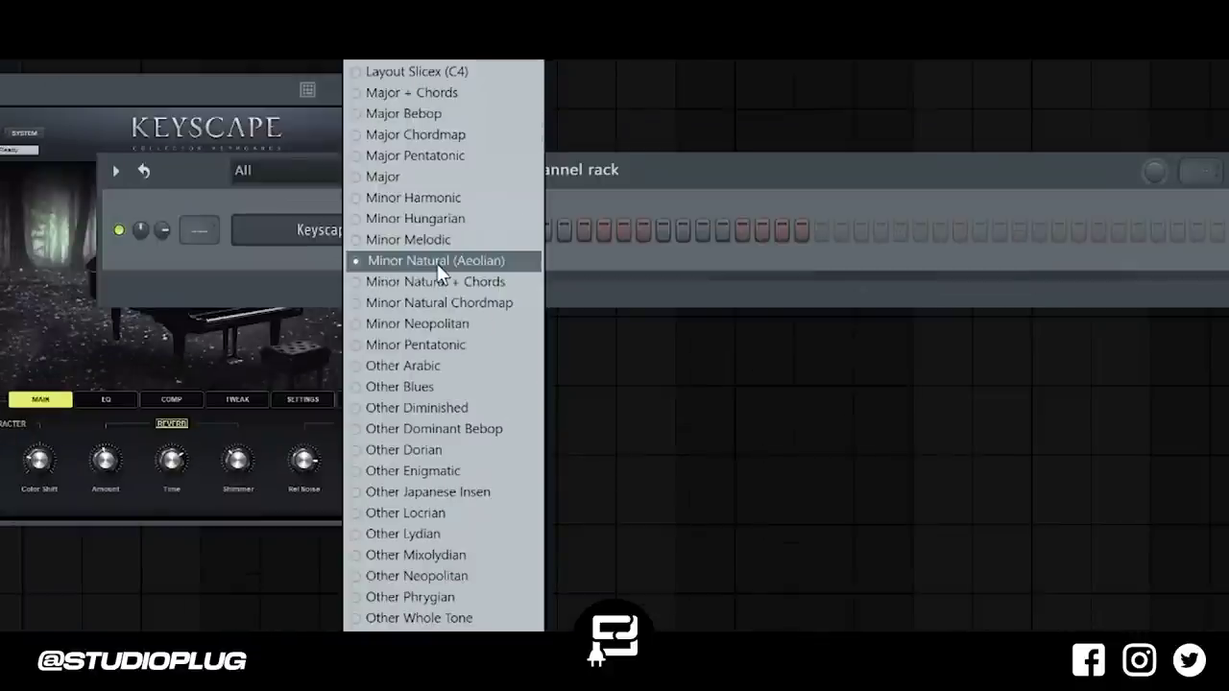
pyautogui.click(608, 218)
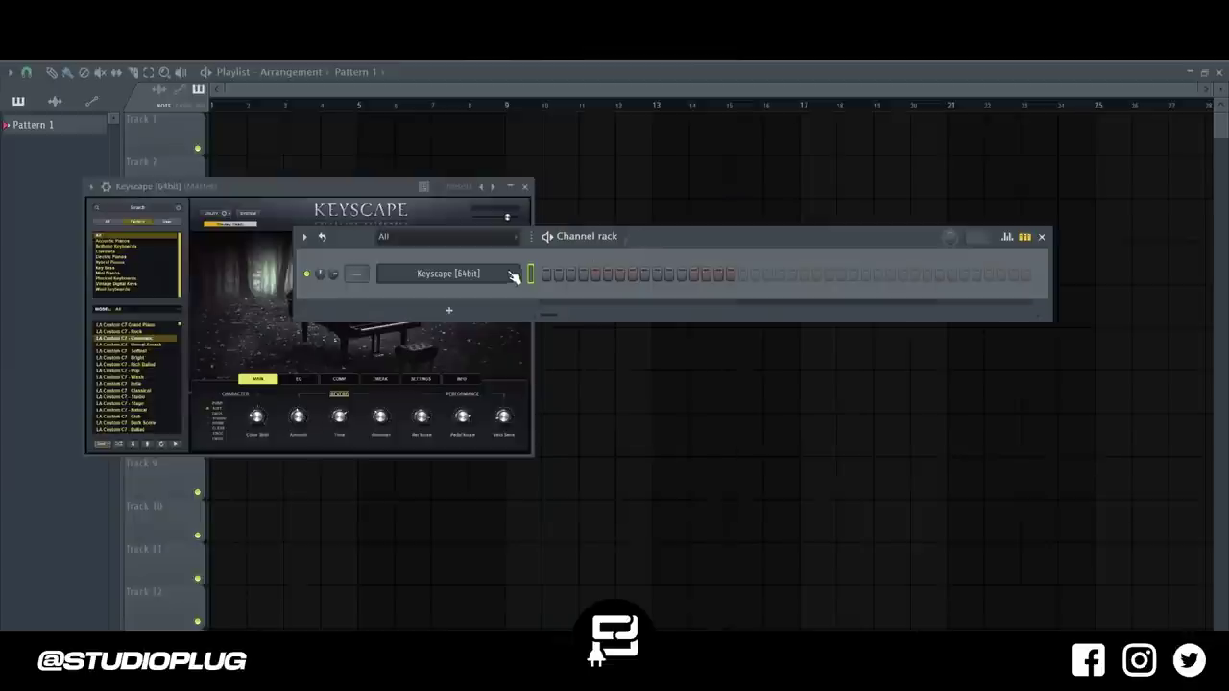
# Open the Keyscape channel's piano roll and highlight the Minor Natural (Aeolian) scale with root note C.
pyautogui.rightClick(494, 274)
pyautogui.click(538, 273)
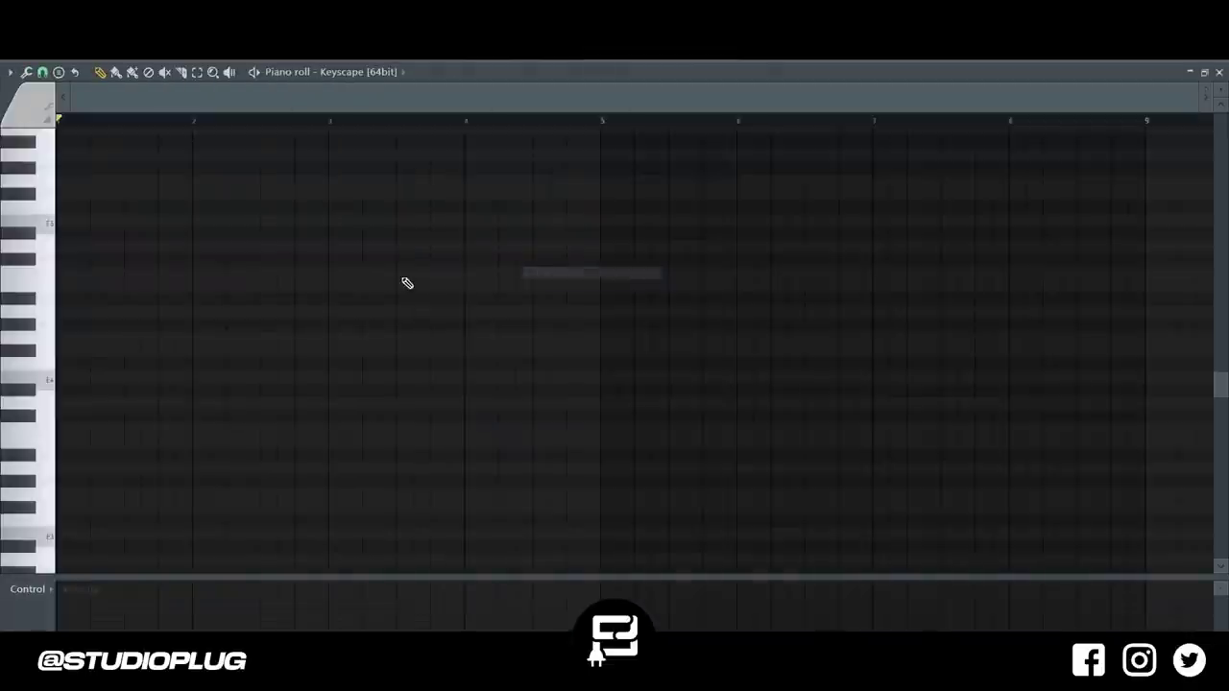
pyautogui.click(11, 72)
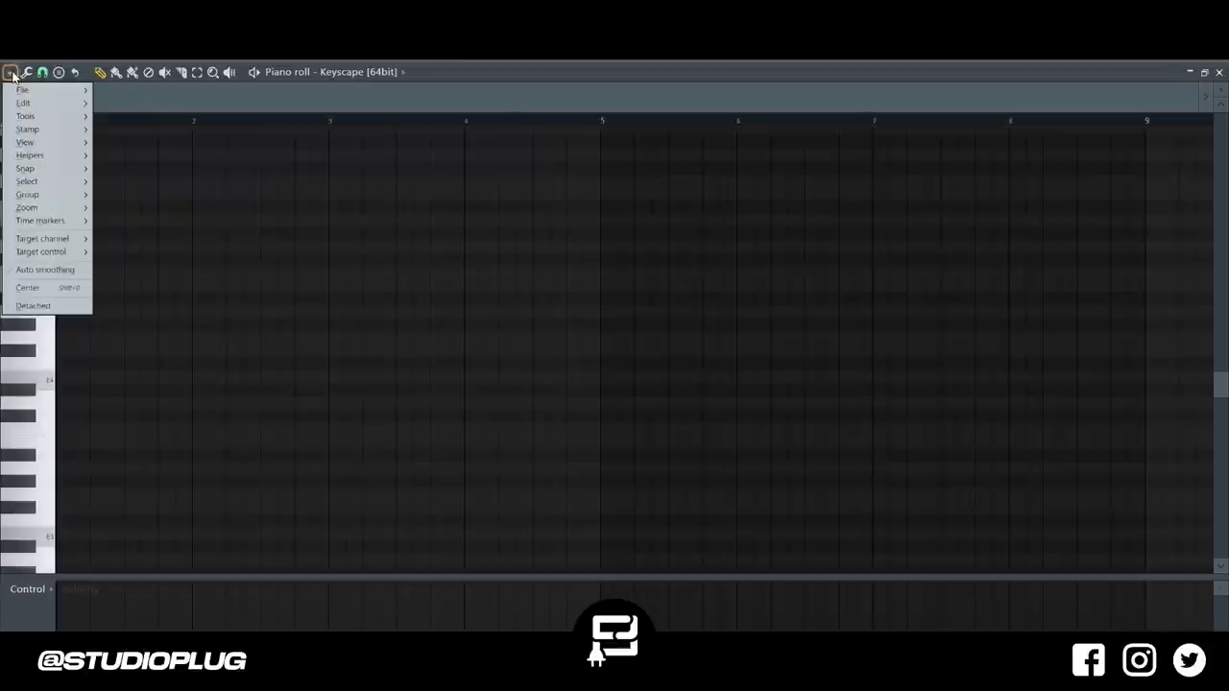
pyautogui.moveTo(82, 156)
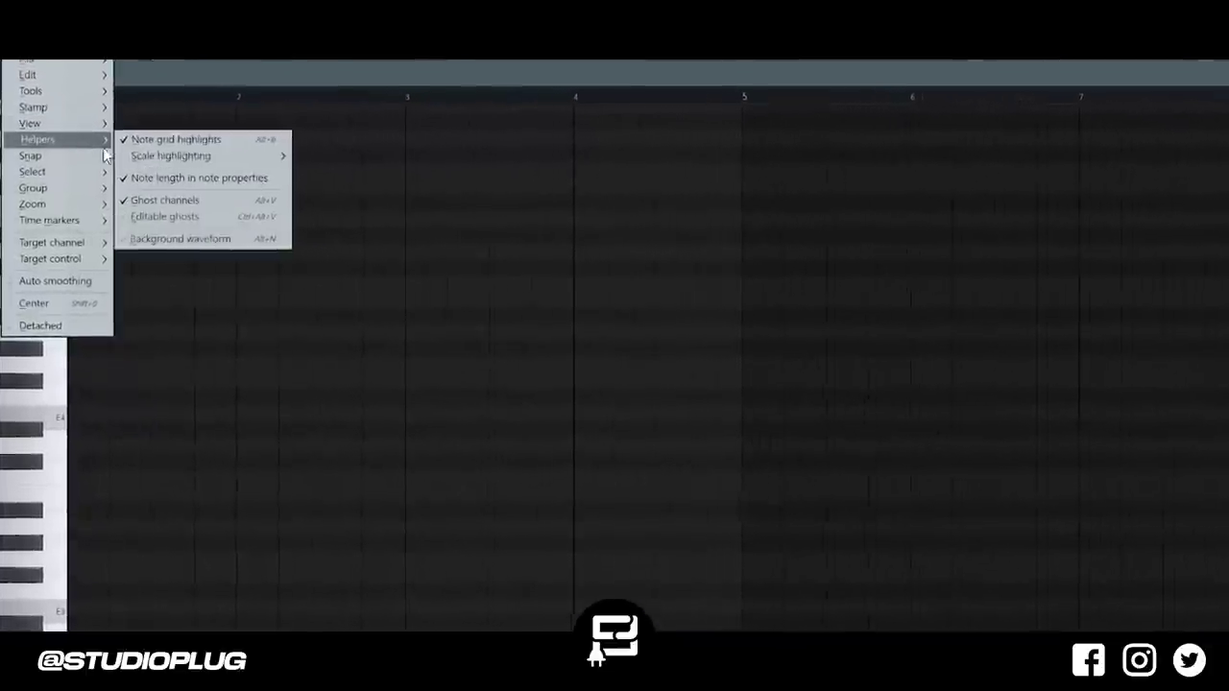
pyautogui.moveTo(171, 156)
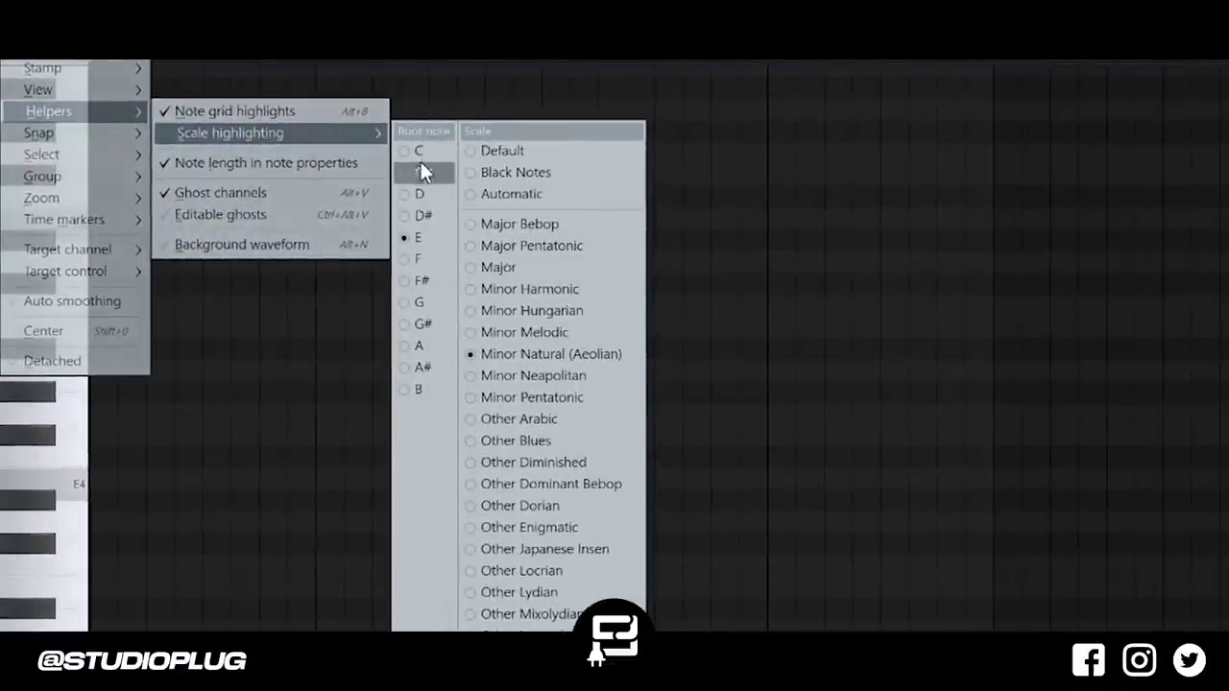
pyautogui.click(425, 153)
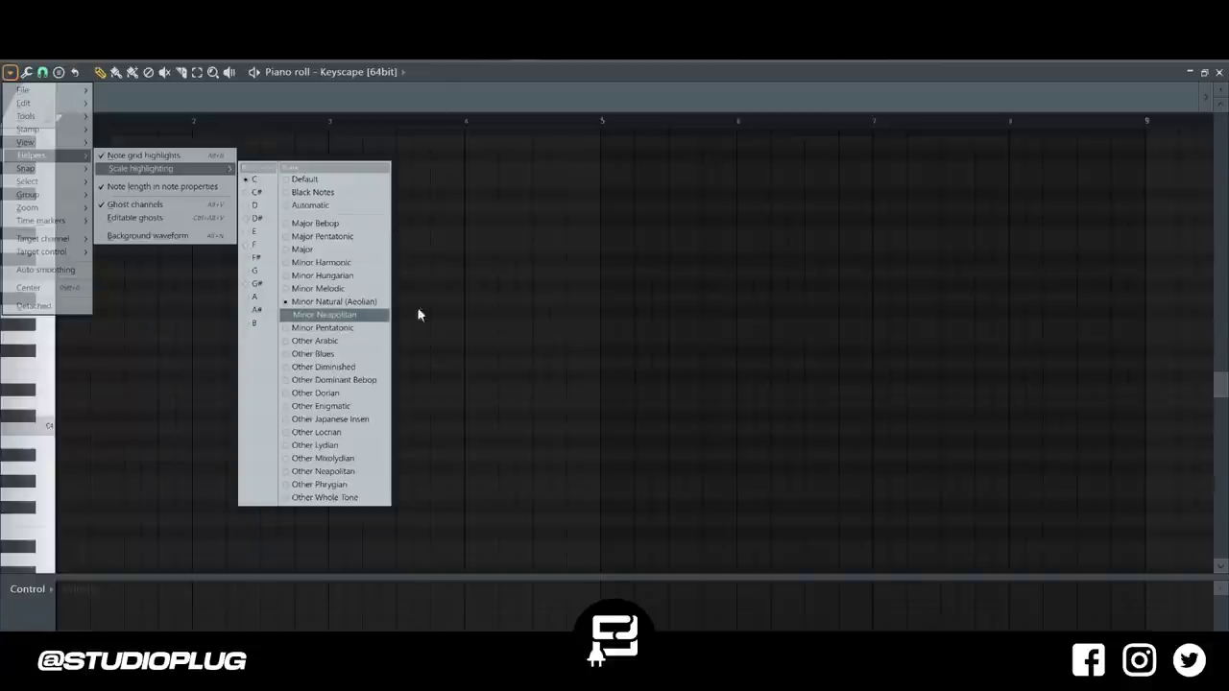
pyautogui.click(507, 329)
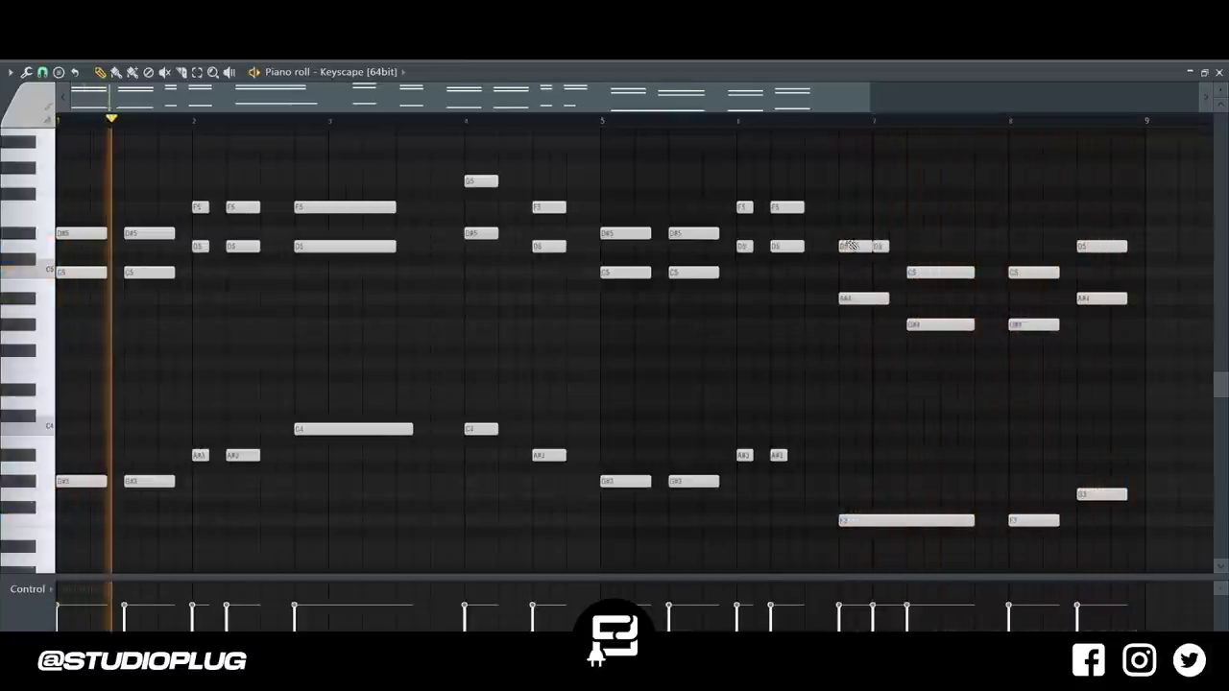
# Lower the D5 and A#4 chord notes just before bar 7 to C5 and G#4, and raise bar 2's long D5 note to D#5.
pyautogui.moveTo(848, 229); pyautogui.dragTo(872, 326)
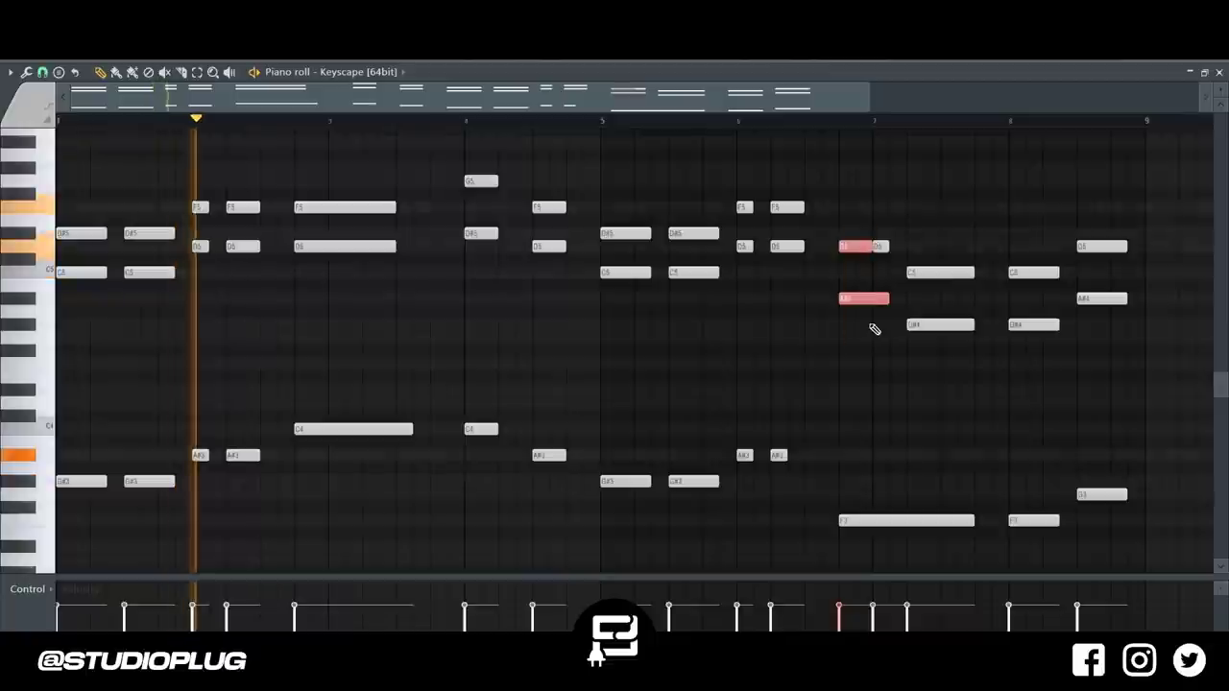
pyautogui.hotkey('shift', 'Down')
pyautogui.hotkey('shift', 'Down')
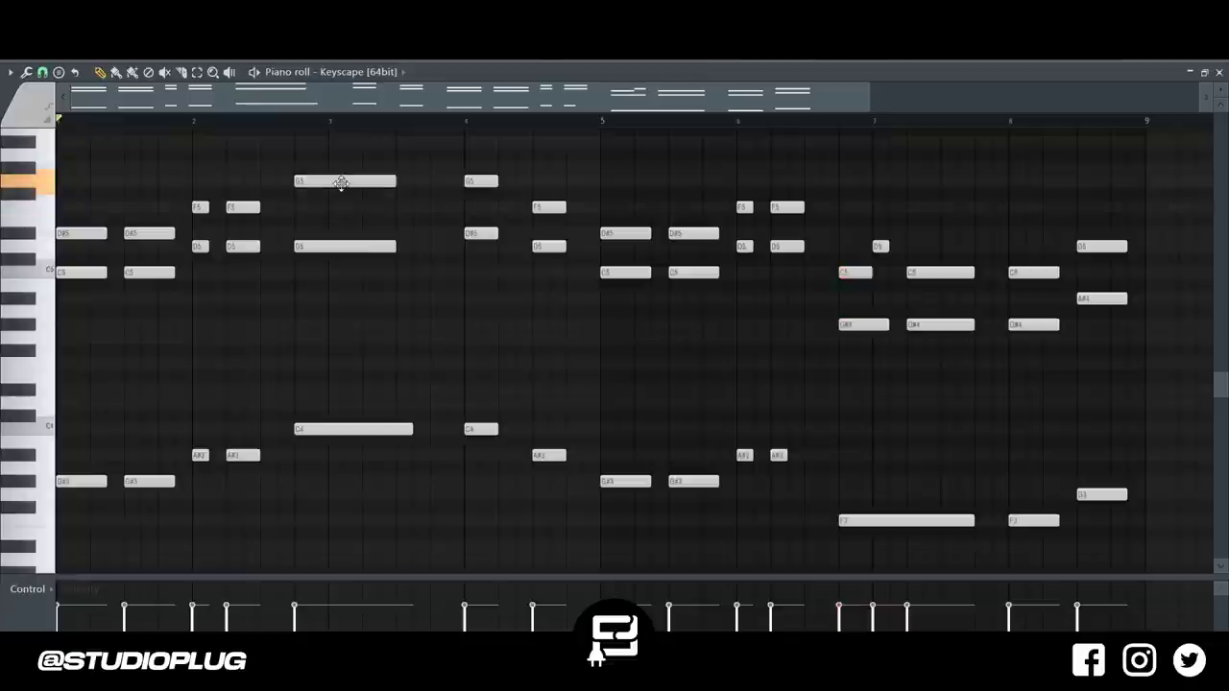
pyautogui.moveTo(330, 242); pyautogui.dragTo(329, 230)
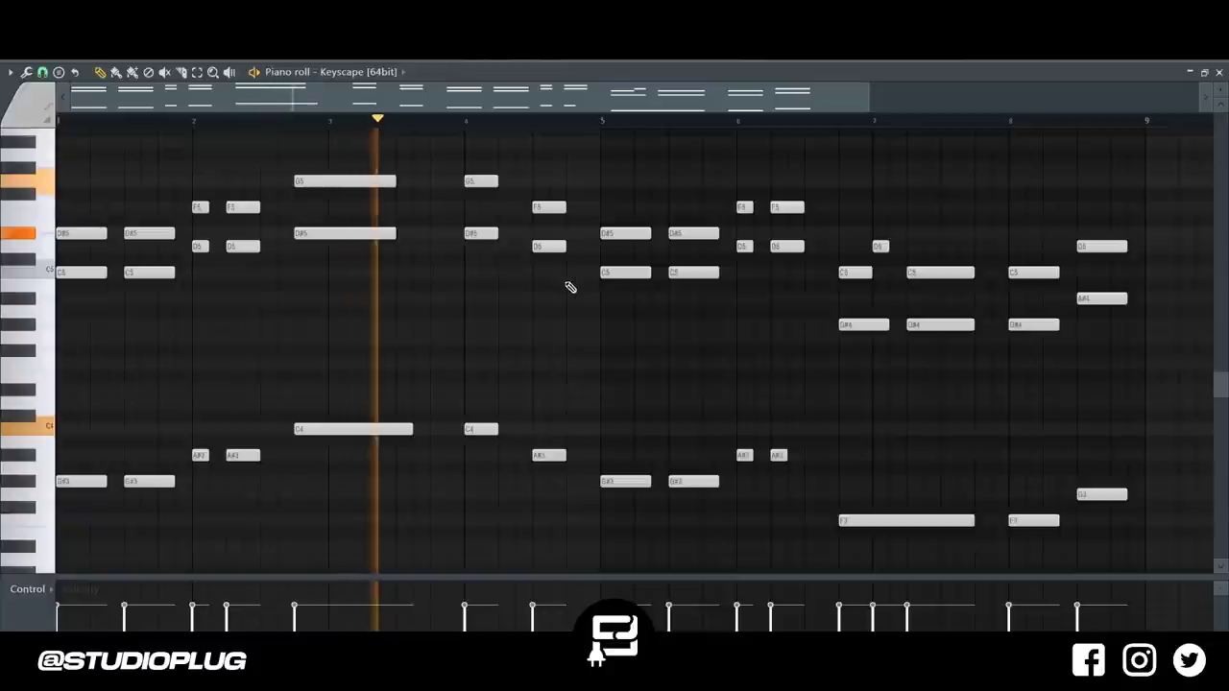
# Delete the short D5 note at bar 7 and the C5 and G#4 notes right after it.
pyautogui.rightClick(882, 249)
pyautogui.rightClick(931, 273)
pyautogui.rightClick(937, 324)
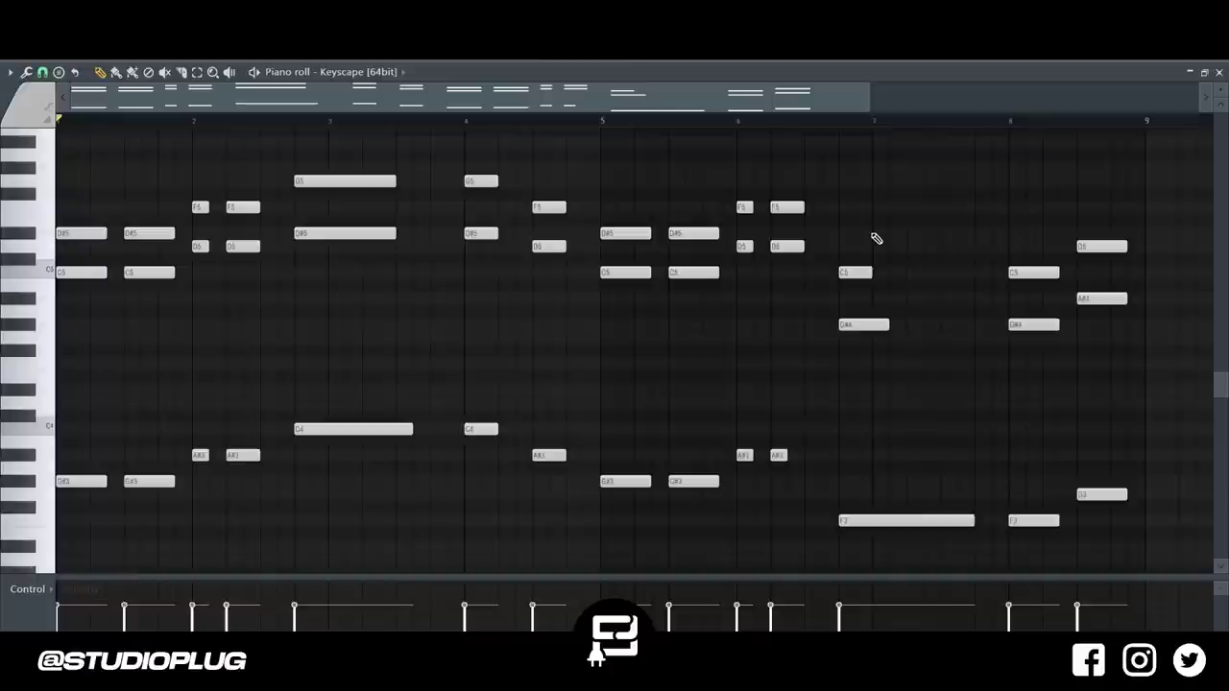
# Apply quick legato to the chord notes and extend the final chord to the start of bar 9.
pyautogui.hotkey('ctrl', 'l')
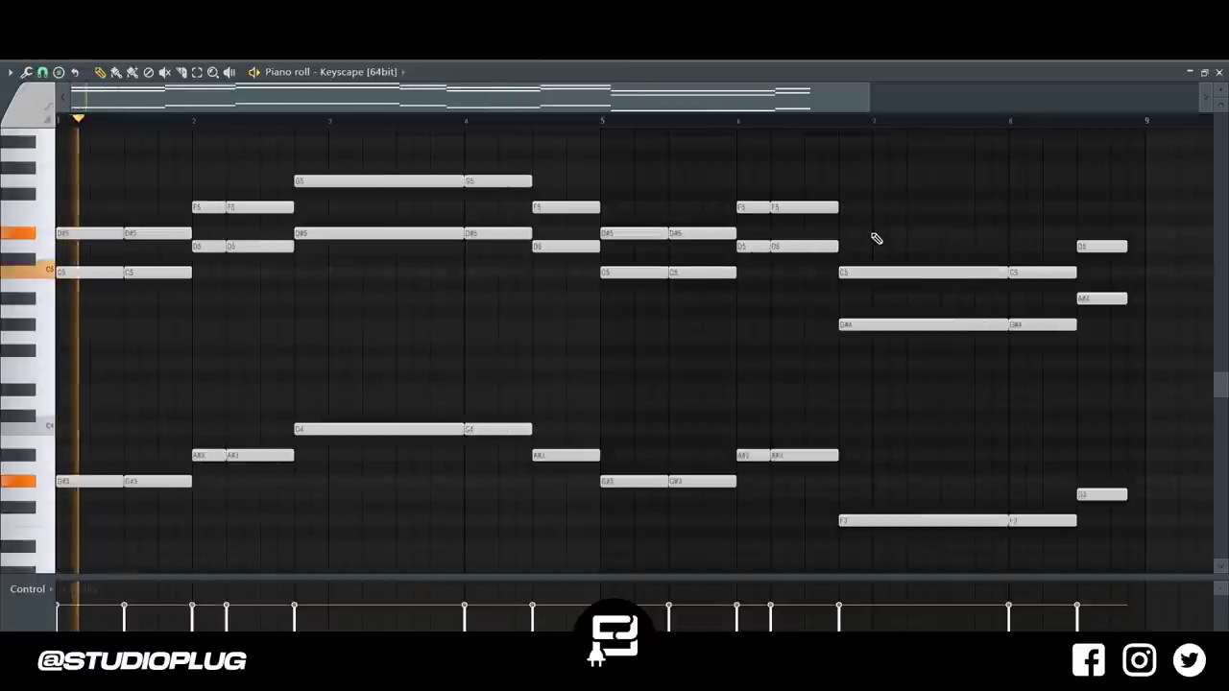
pyautogui.moveTo(1119, 226); pyautogui.dragTo(1155, 540)
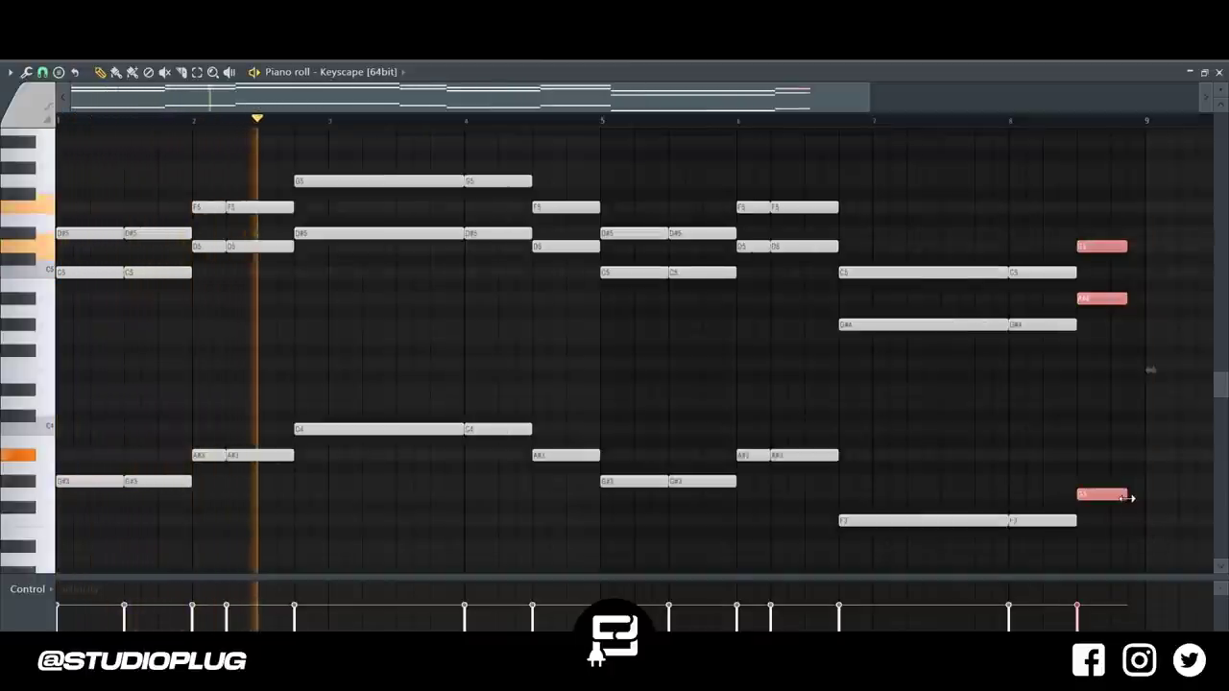
pyautogui.moveTo(1126, 495)
pyautogui.mouseDown()
pyautogui.moveTo(1159, 495)
pyautogui.moveTo(1148, 495)
pyautogui.mouseUp()
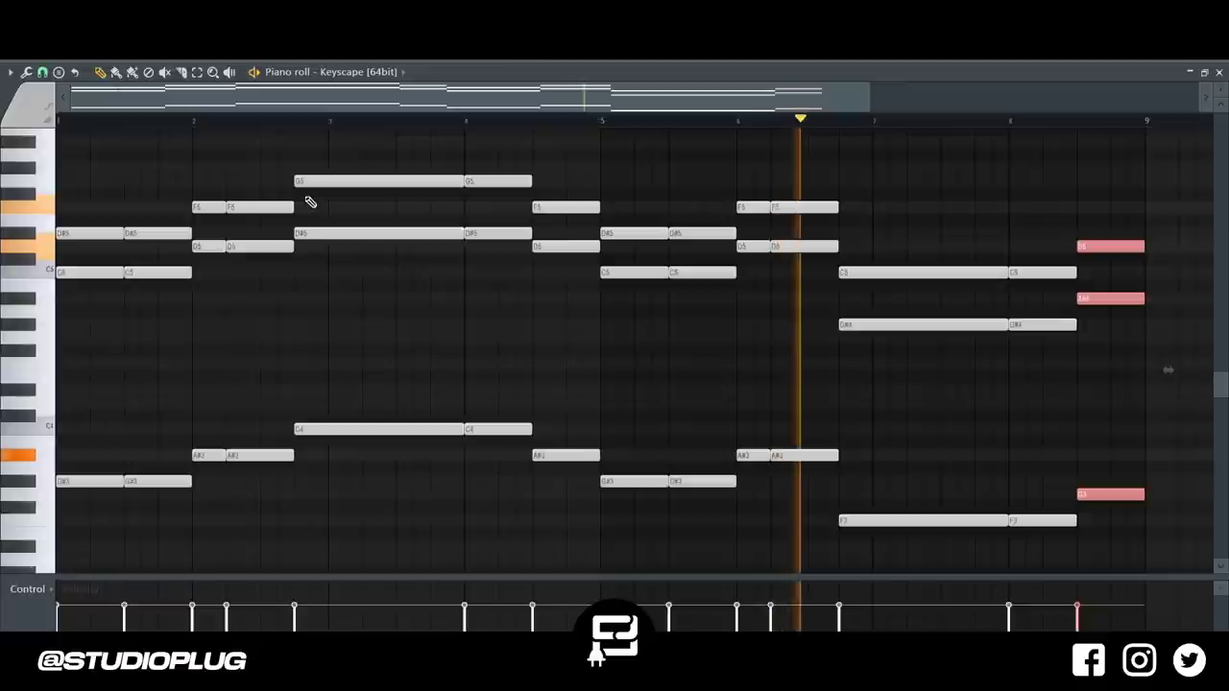
# Shorten all the chord notes together to leave small gaps between chords.
pyautogui.hotkey('ctrl', 'a')
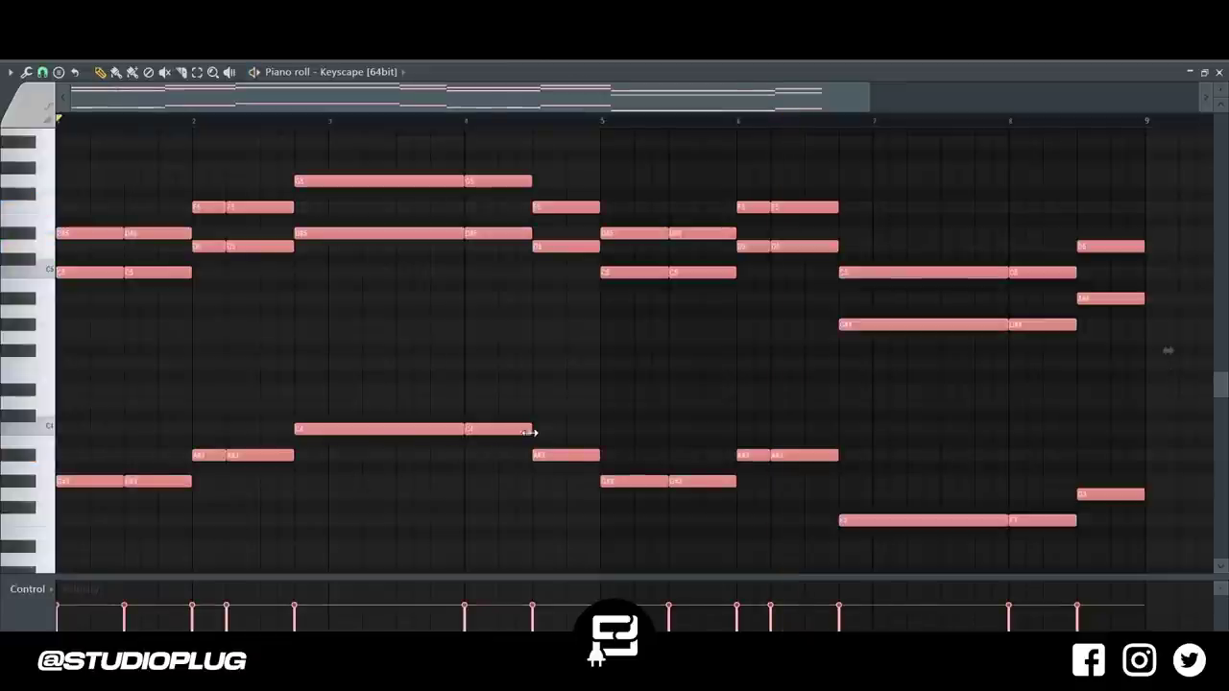
pyautogui.moveTo(522, 435); pyautogui.dragTo(509, 439)
pyautogui.click(494, 473)
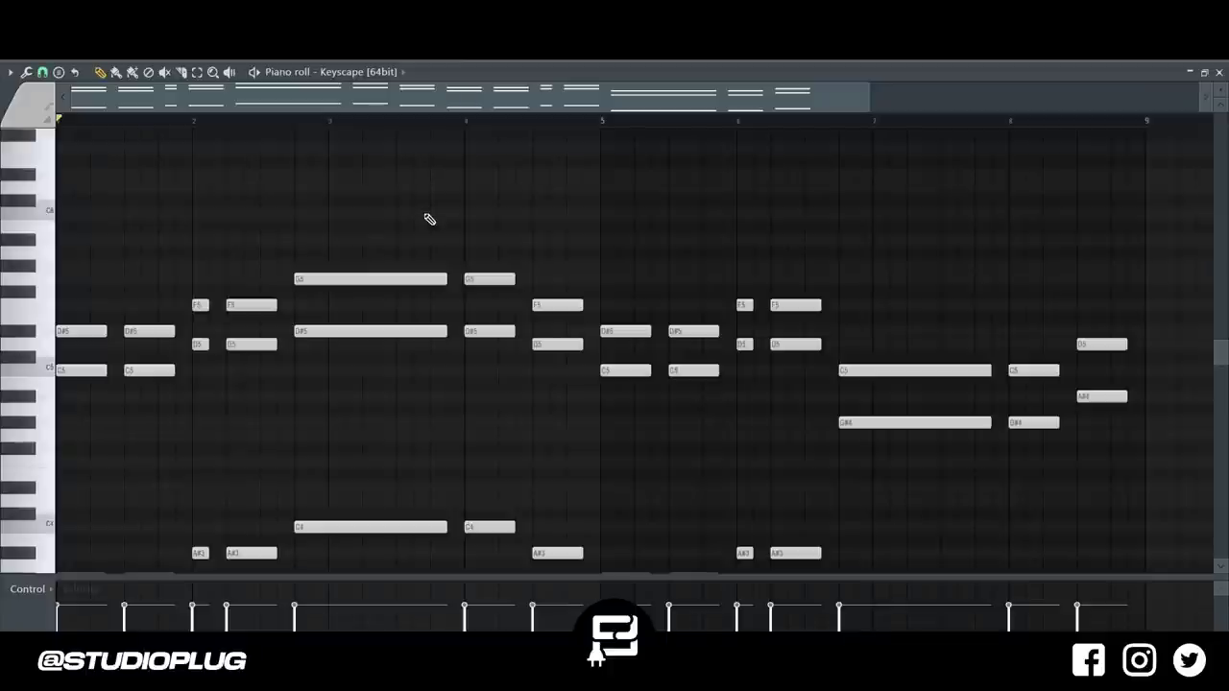
# Transpose the chord notes down an octave while adding the top melody, and raise all notes back up an octave.
pyautogui.hotkey('ctrl', 'Down')
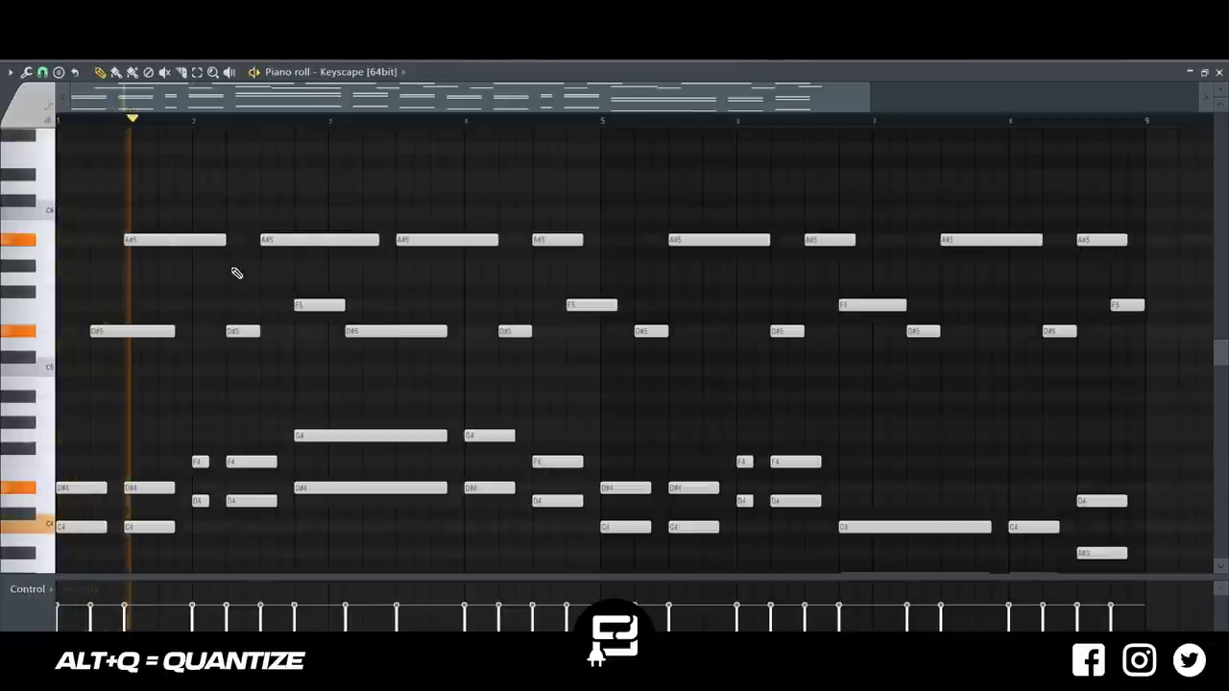
pyautogui.hotkey('ctrl', 'Up')
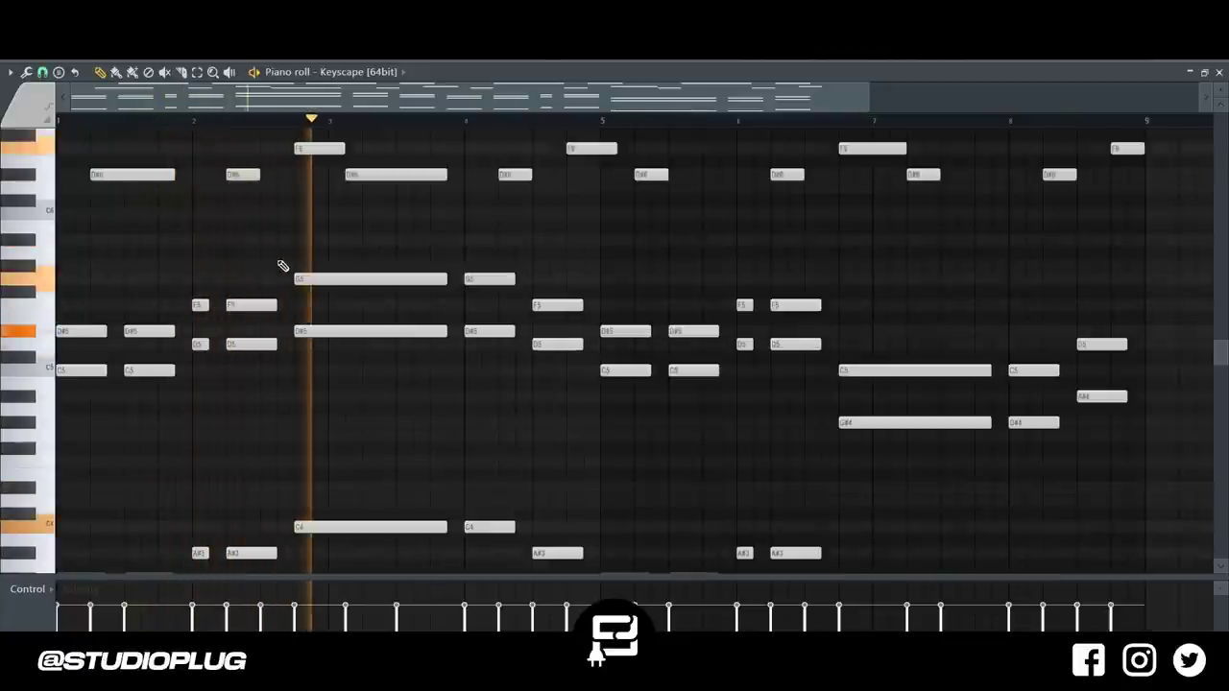
# Apply quick legato to the selected top melody notes and deselect them.
pyautogui.scroll(-2, 280, 266)
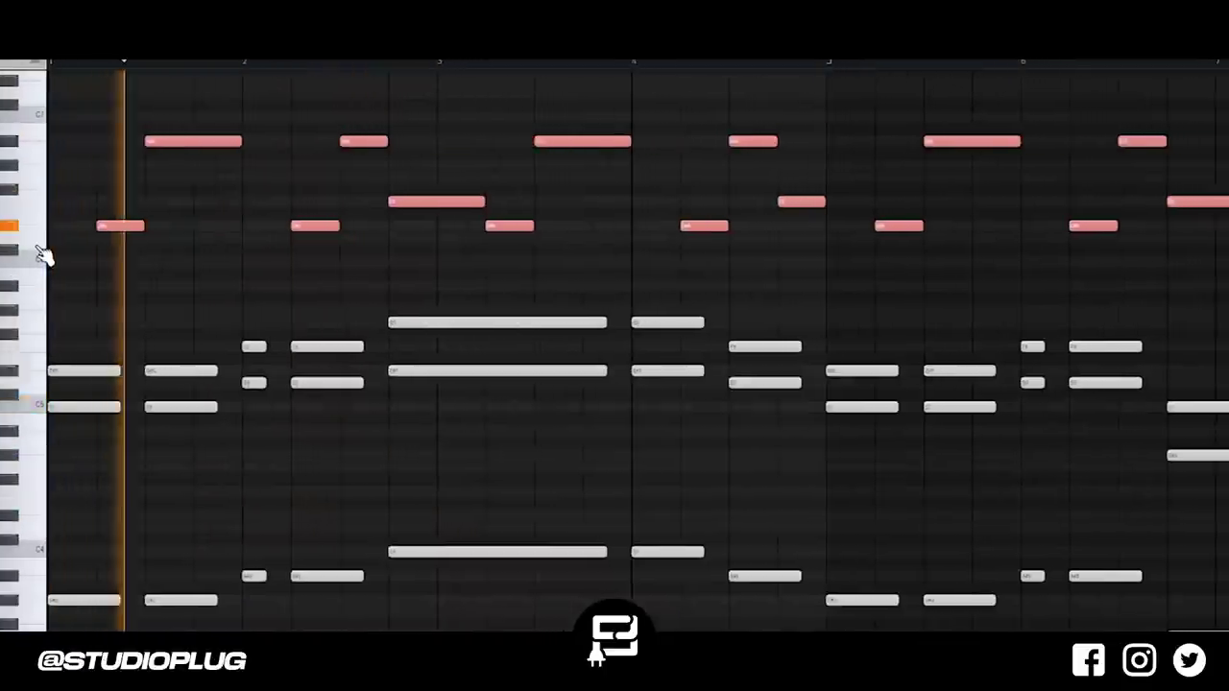
pyautogui.hotkey('ctrl', 'l')
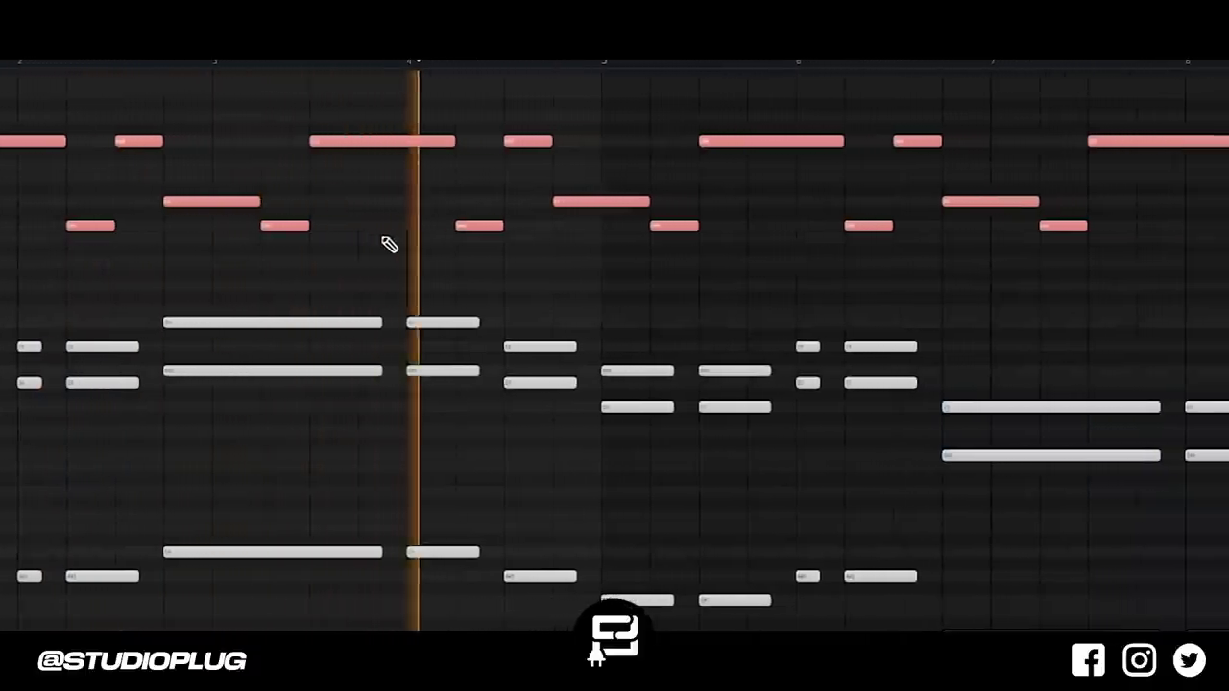
pyautogui.hotkey('ctrl', 'd')
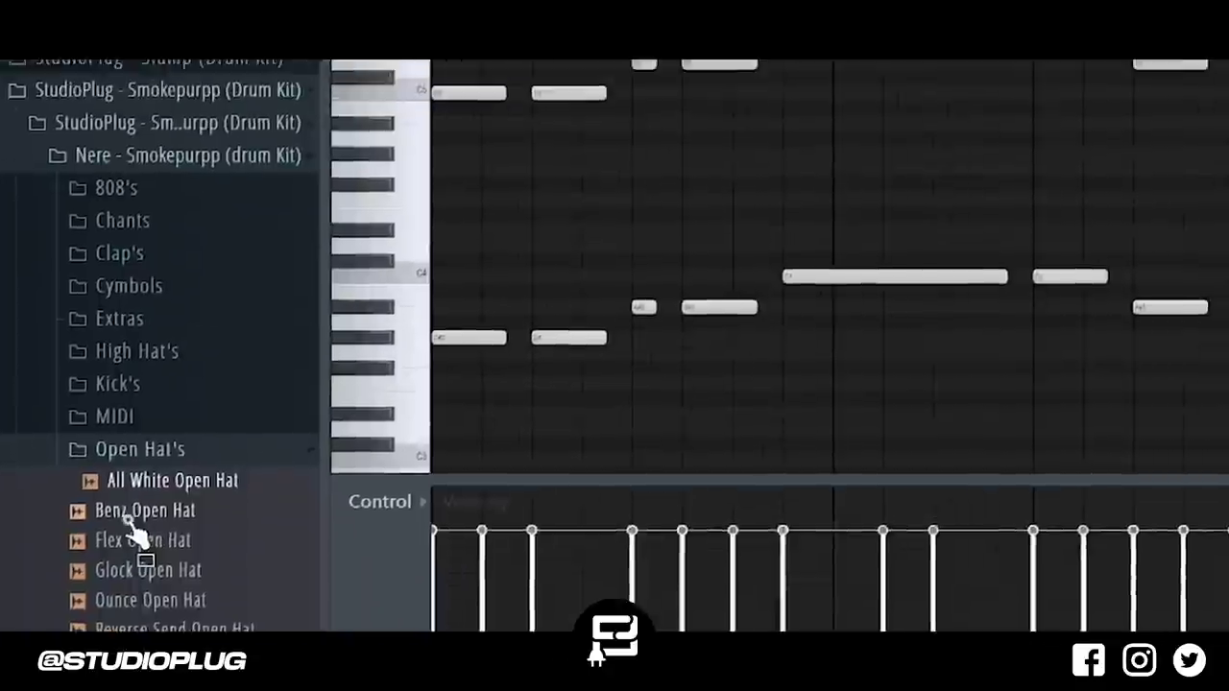
# Add the Benz Open Hat sample from the Smokepurpp drum kit as a channel below Keyscape and start playback.
pyautogui.moveTo(131, 518); pyautogui.dragTo(864, 299)
pyautogui.press('space')
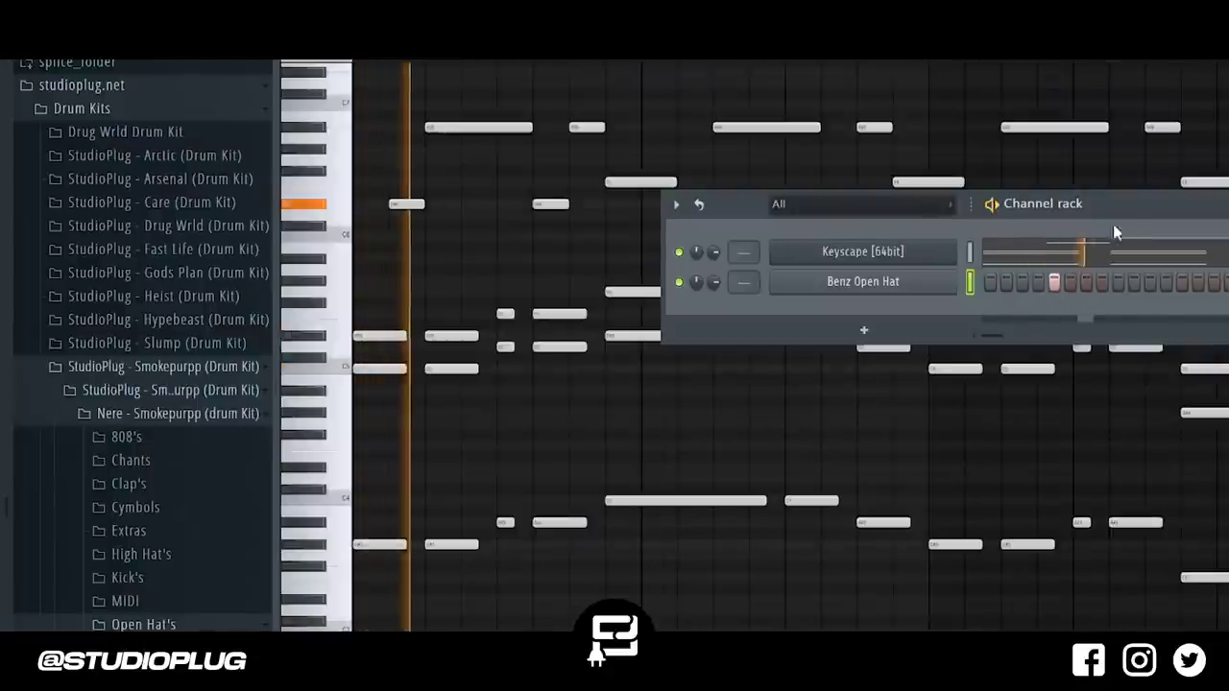
pyautogui.moveTo(961, 222); pyautogui.dragTo(717, 241)
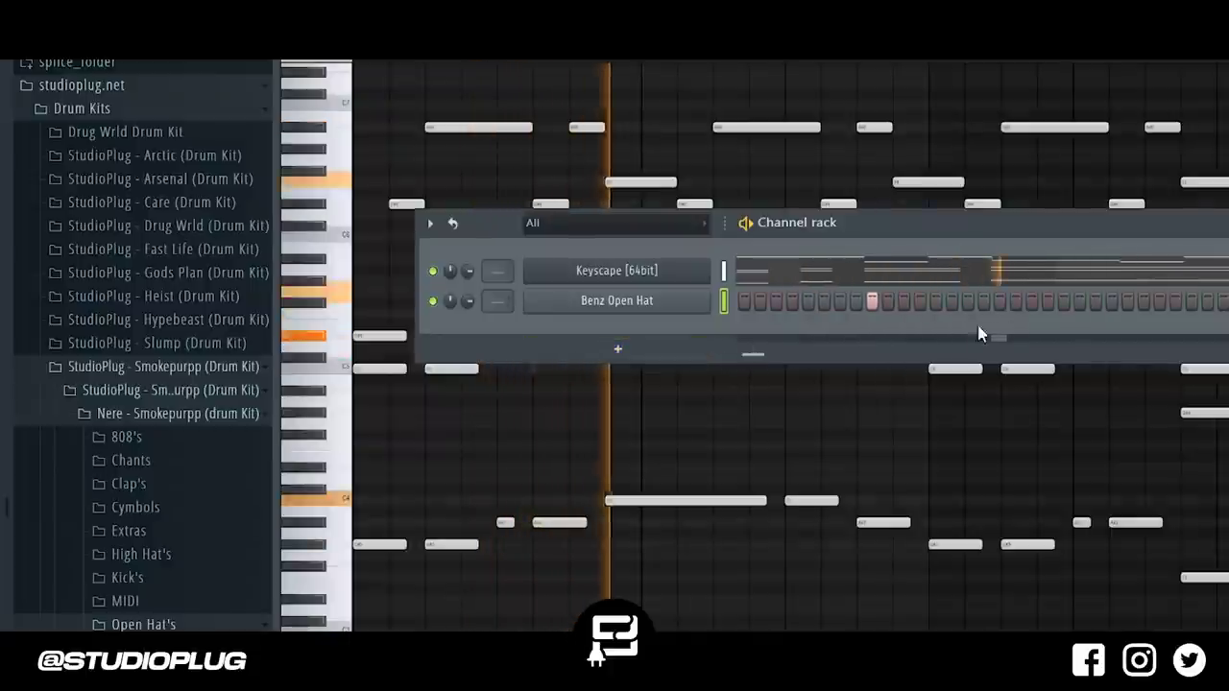
# Repeat the Benz Open Hat hit on the second beat of every bar through bar 8.
pyautogui.click(1141, 294)
pyautogui.click(1128, 301)
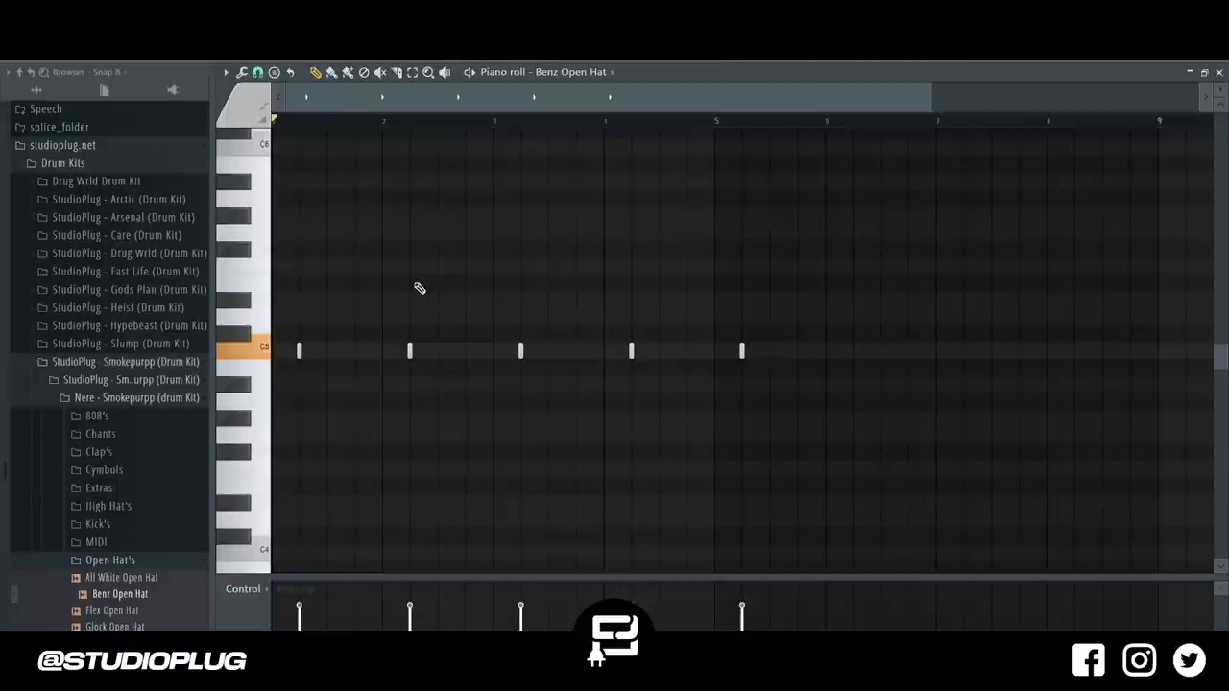
pyautogui.scroll(-2, 509, 406)
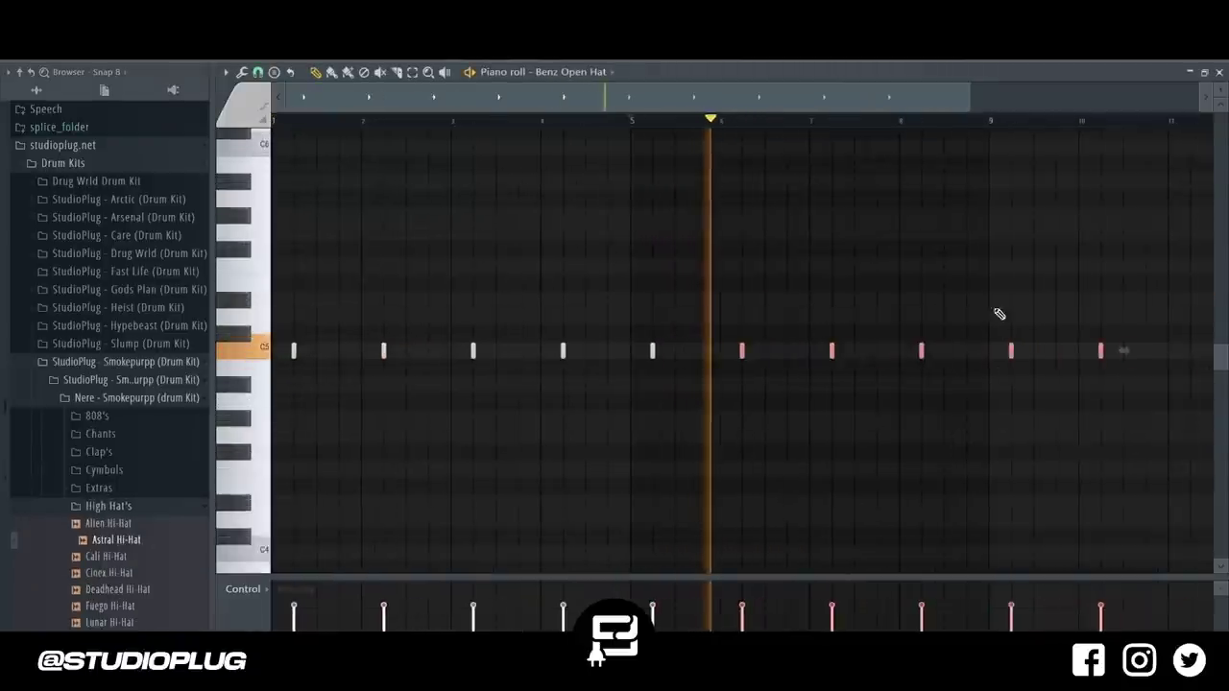
pyautogui.press('F6')
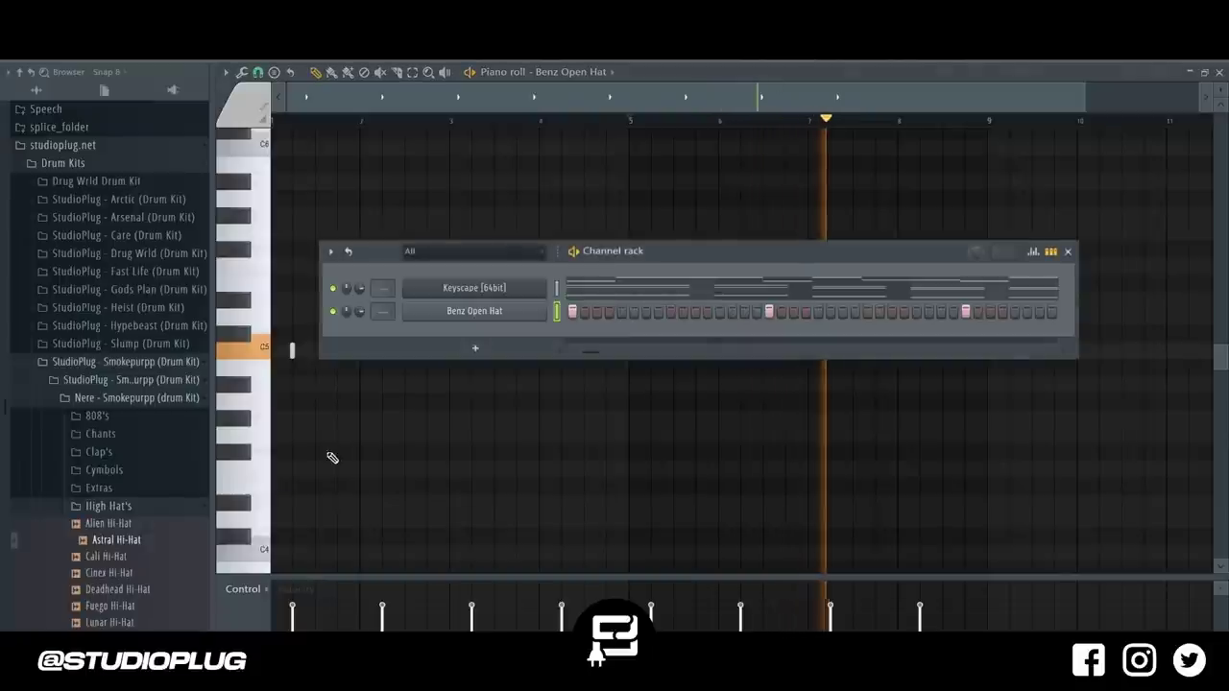
# Audition samples in the High Hat's folder, add Fuego Hi-Hat as a channel, and fill each 4 steps.
pyautogui.click(133, 561)
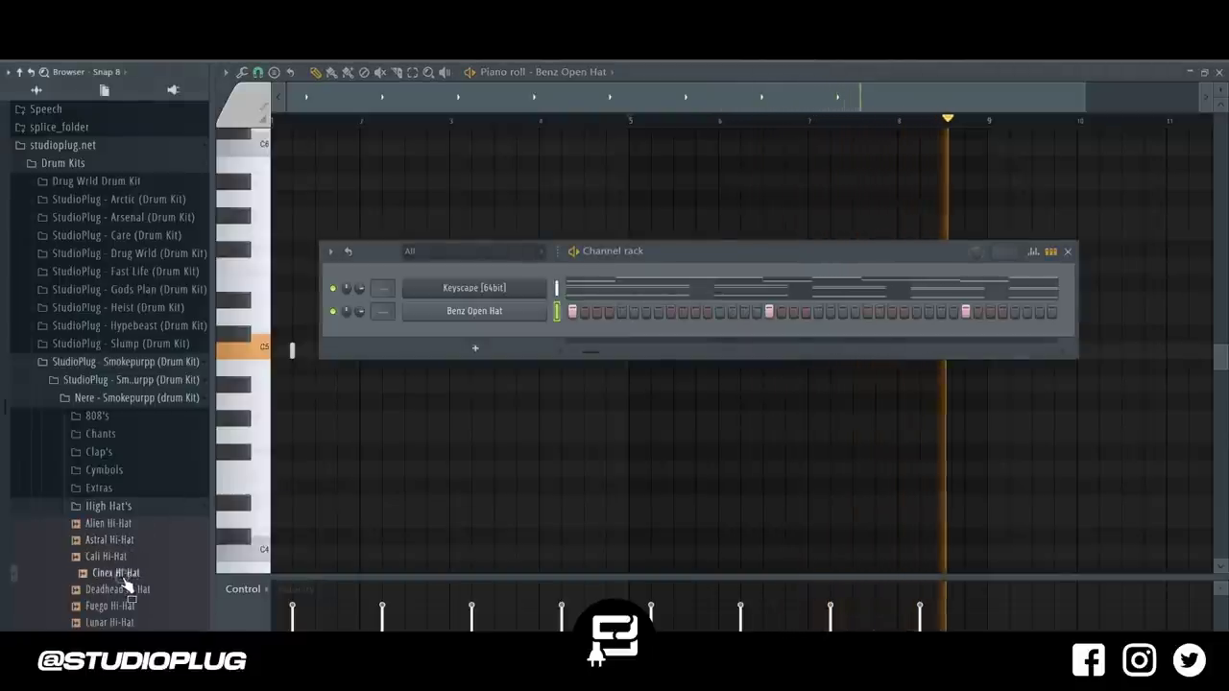
pyautogui.click(133, 558)
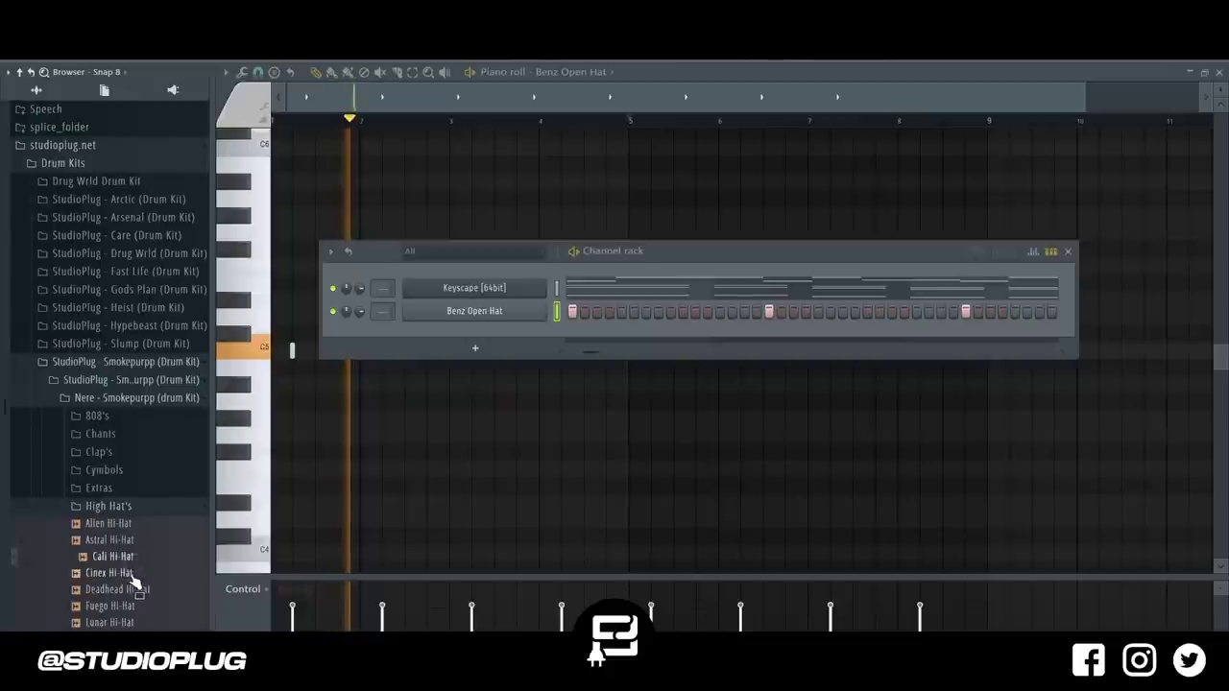
pyautogui.moveTo(126, 623); pyautogui.dragTo(445, 335)
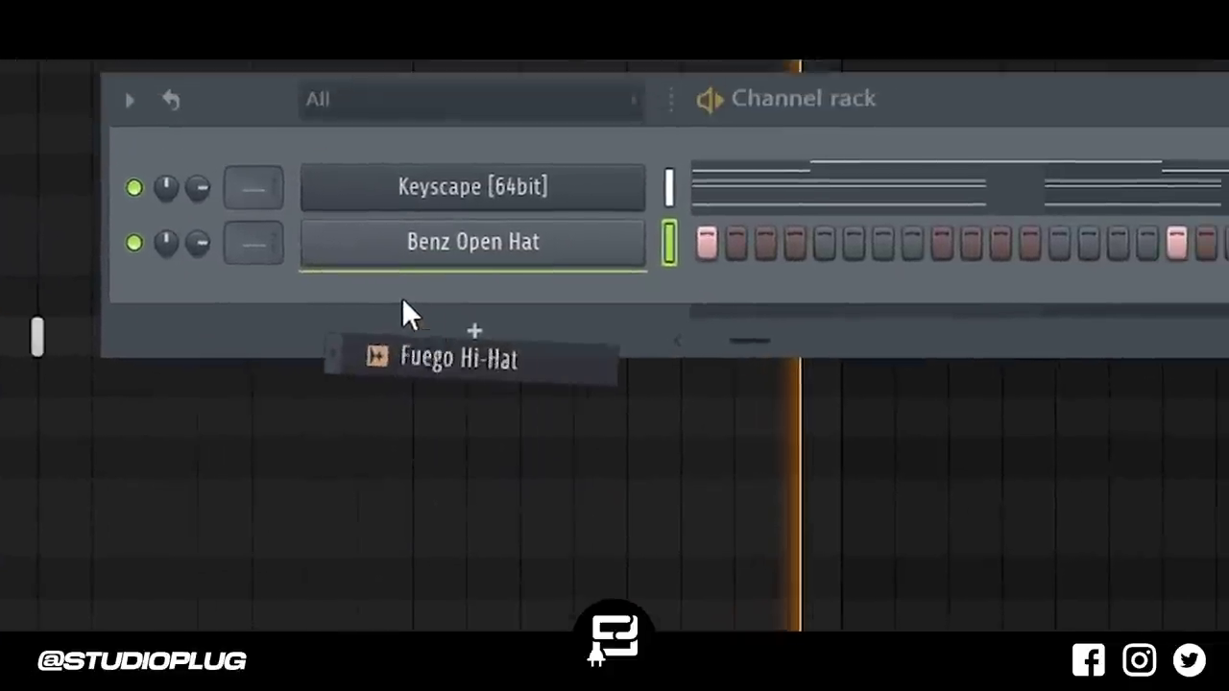
pyautogui.moveTo(402, 299); pyautogui.dragTo(403, 302)
pyautogui.rightClick(406, 305)
pyautogui.click(1150, 472)
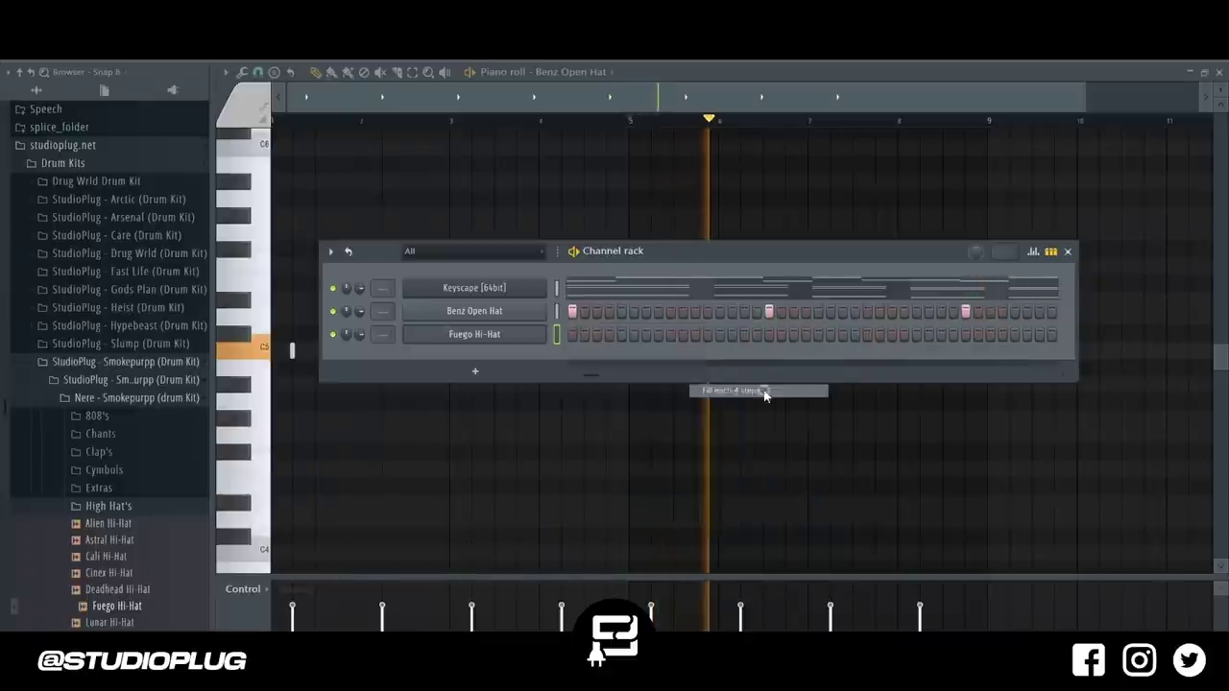
# Add Lunar Hi-Hat as a channel below Fuego Hi-Hat and fill each 2 steps.
pyautogui.moveTo(115, 624); pyautogui.dragTo(451, 382)
pyautogui.rightClick(547, 352)
pyautogui.click(754, 397)
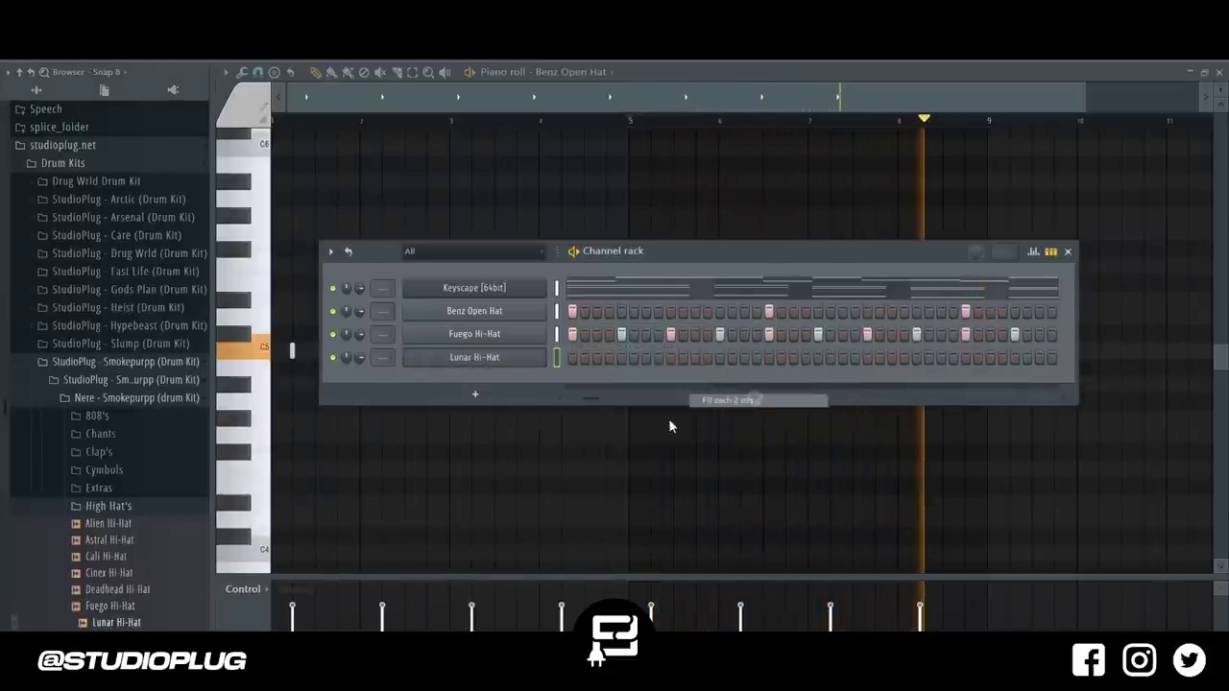
# Collapse the High Hat's folder and expand the Mini Kits folder under studioplug.net.
pyautogui.click(135, 506)
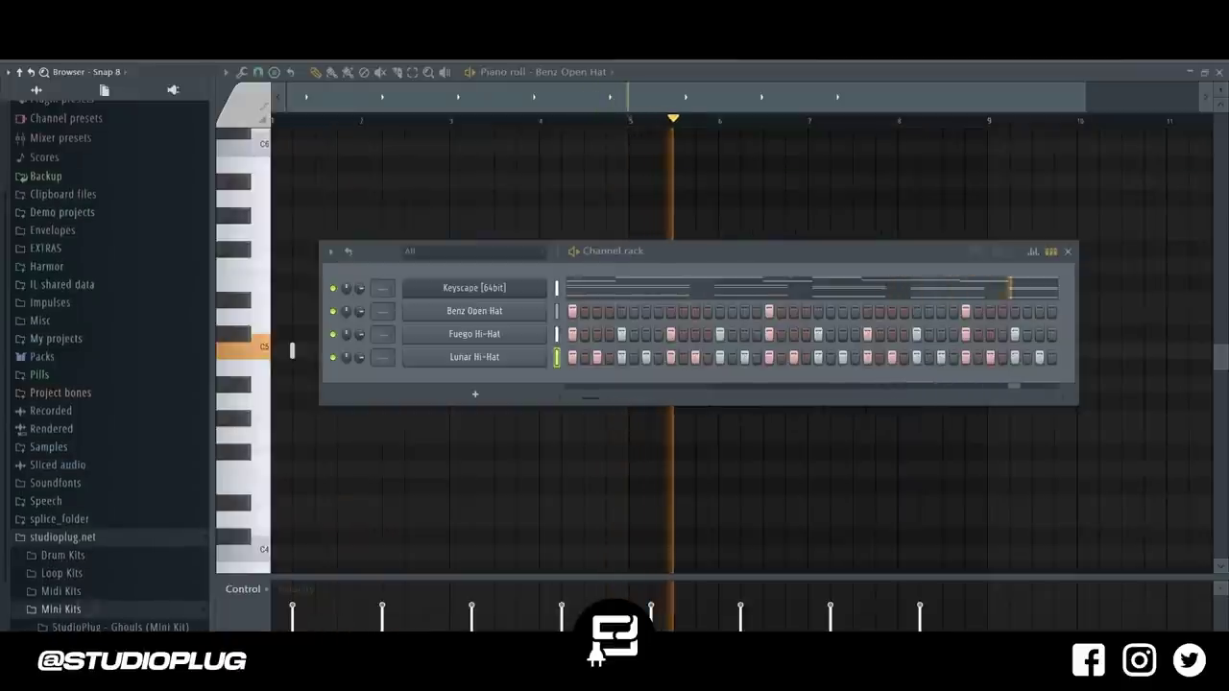
pyautogui.scroll(-3, 109, 587)
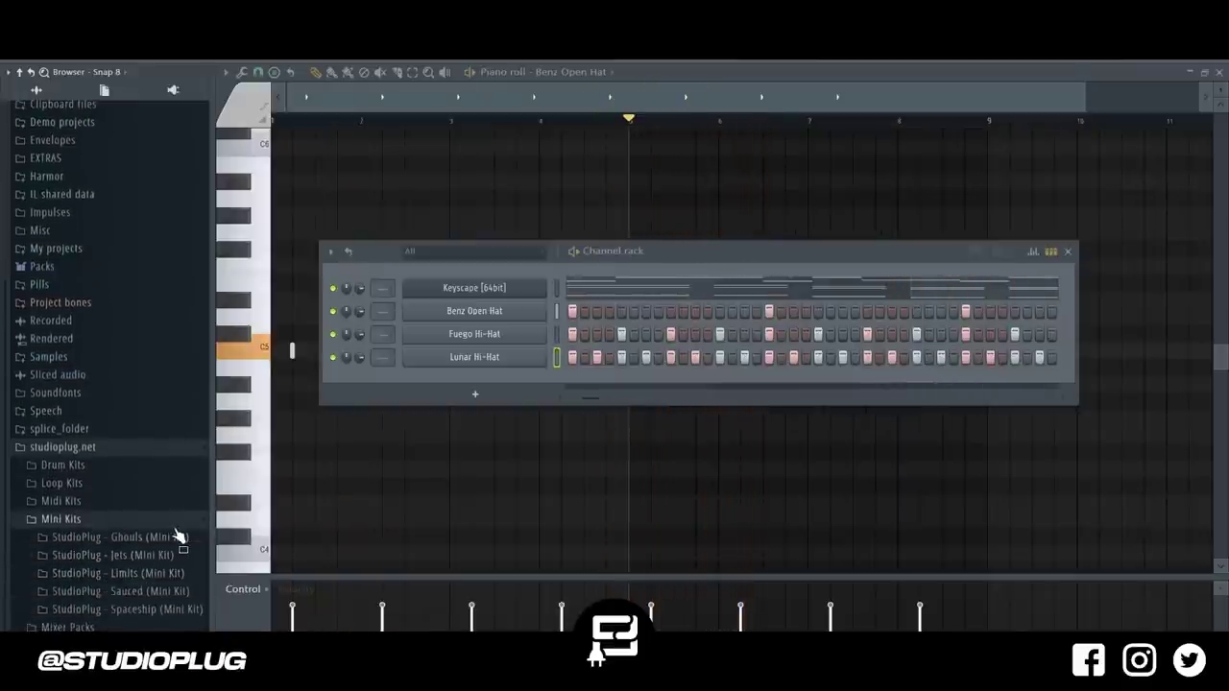
# Turn on Thinning in the Keyscape instrument's settings and return to the channel rack.
pyautogui.click(451, 290)
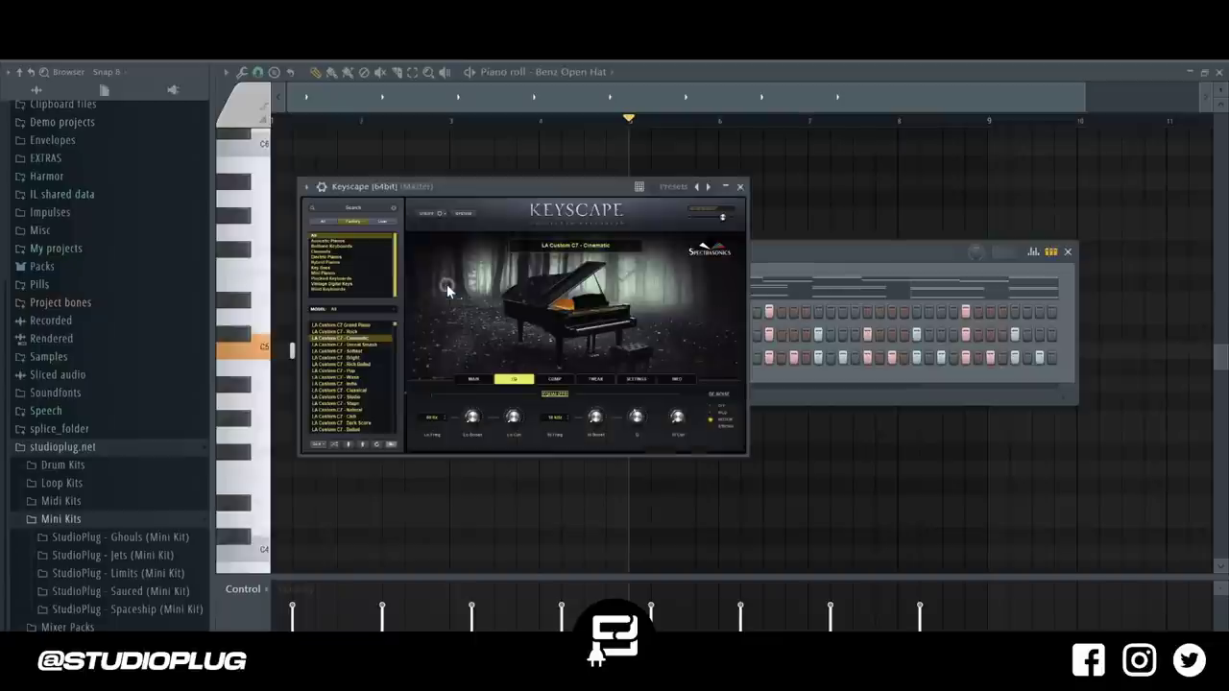
pyautogui.click(462, 214)
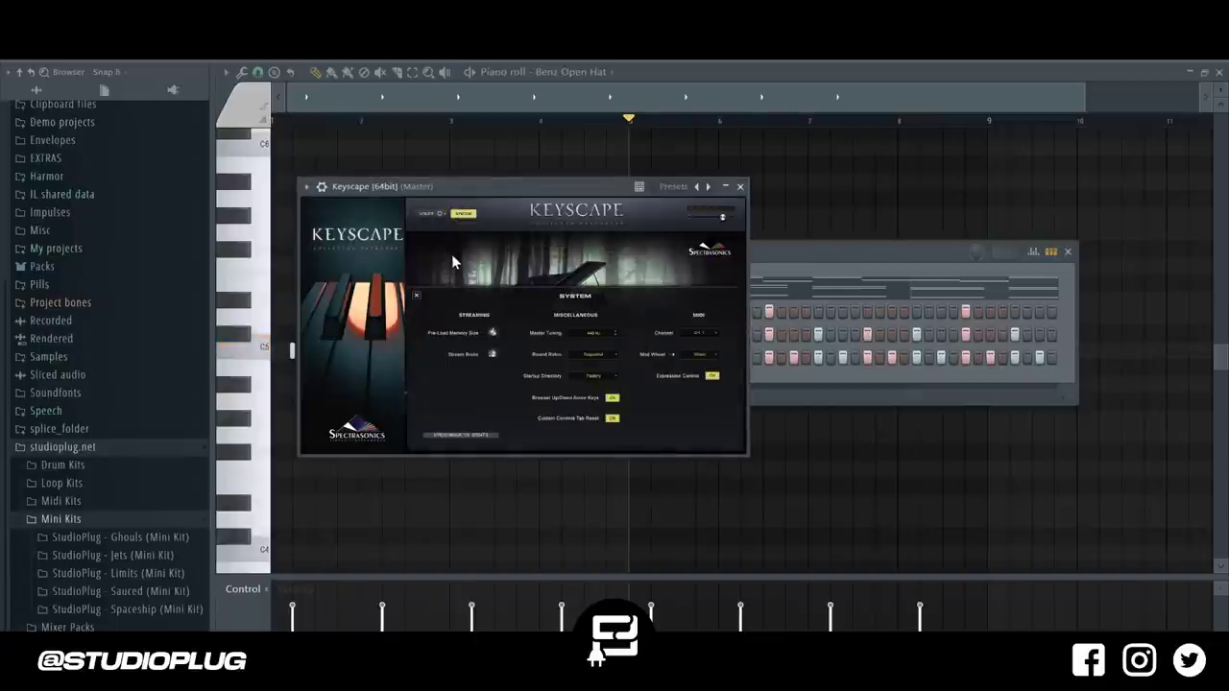
pyautogui.click(434, 213)
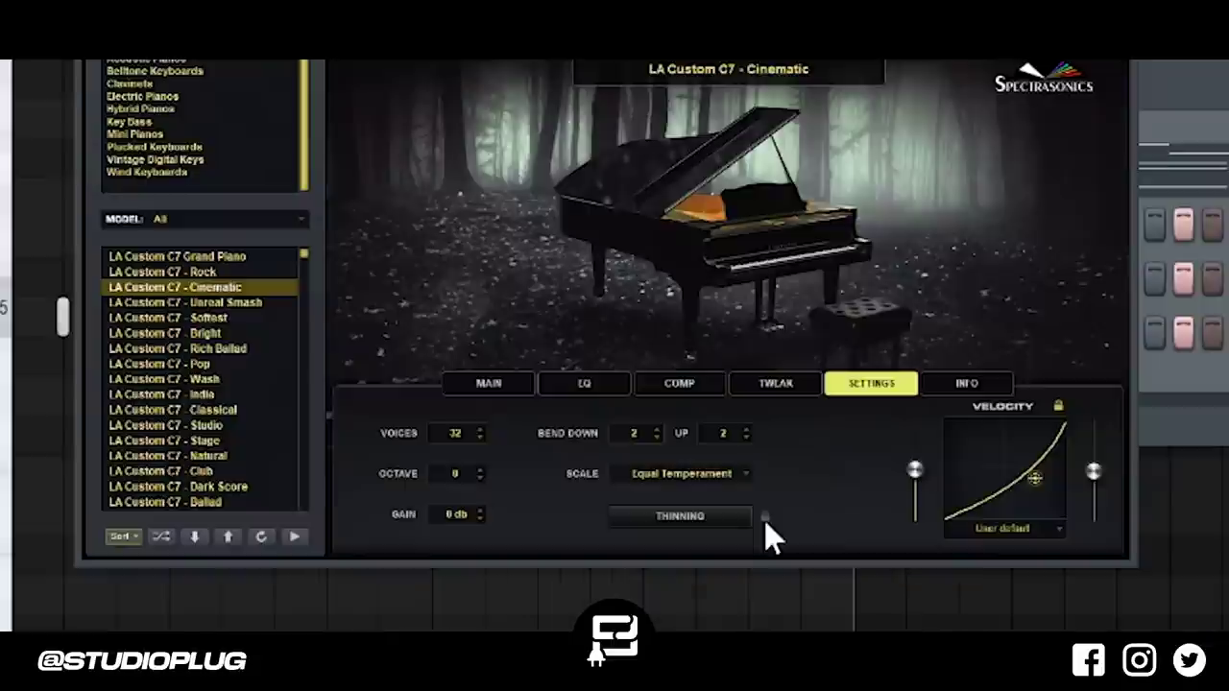
pyautogui.click(762, 521)
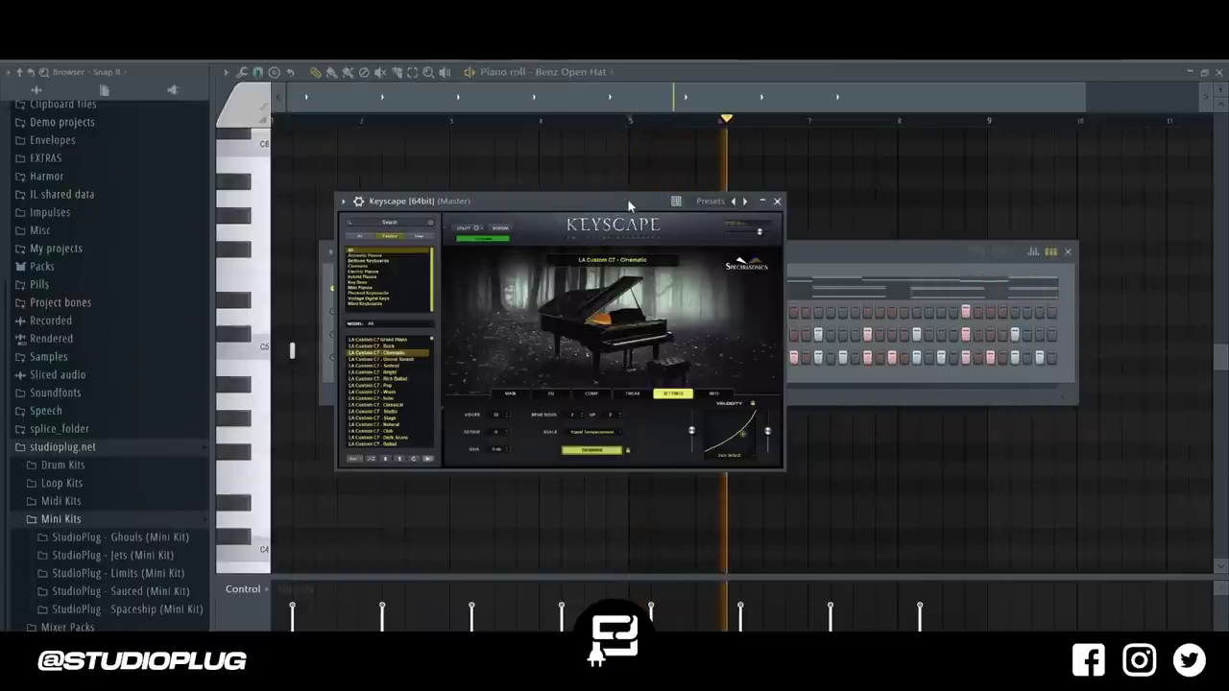
pyautogui.click(858, 260)
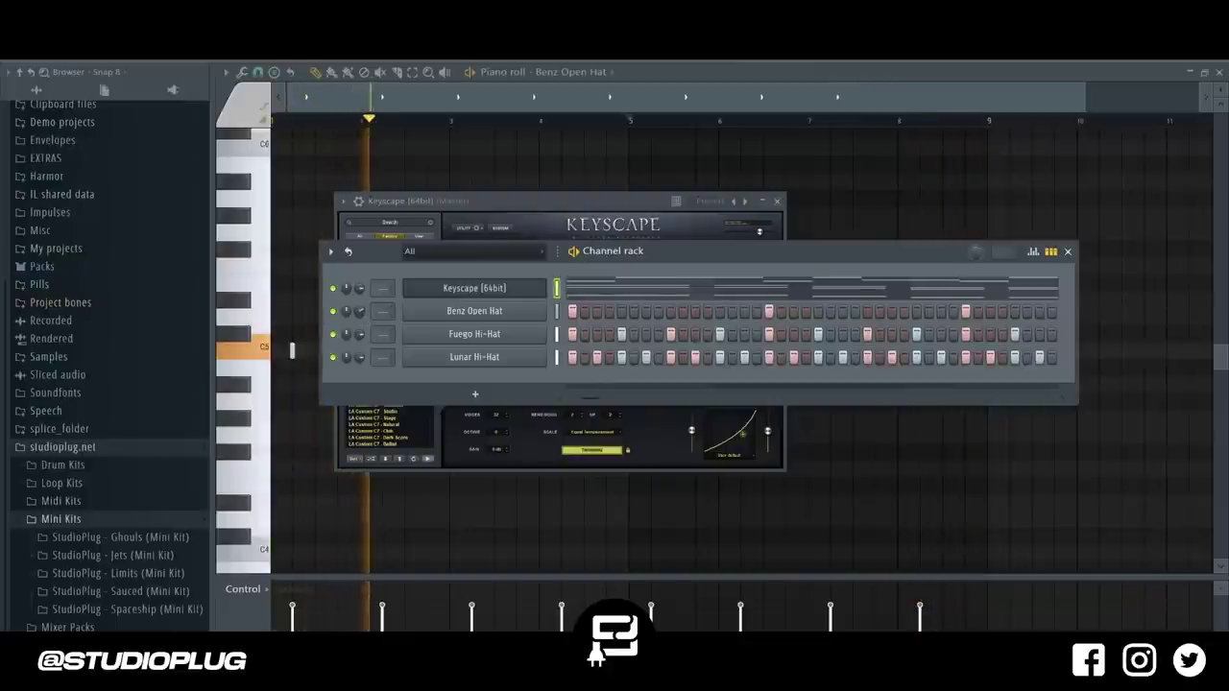
# Add the sp - travis (clap) sample from the Ghouls mini kit's Claps folder as a channel below Lunar Hi-Hat.
pyautogui.click(151, 538)
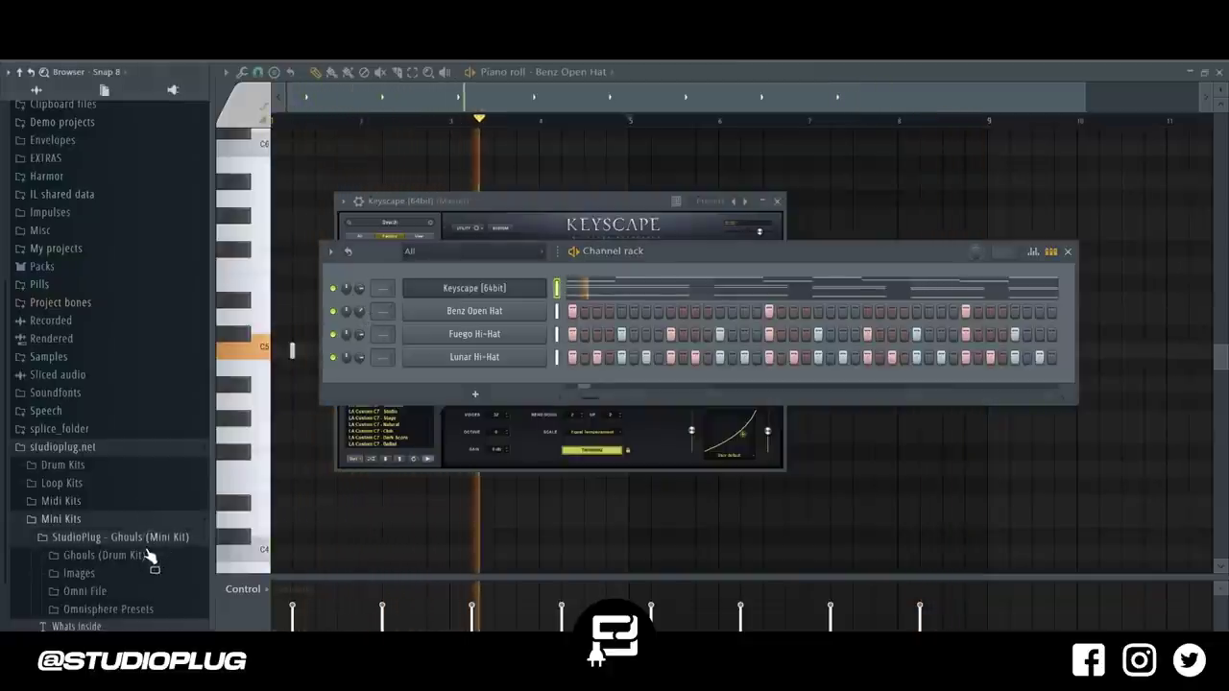
pyautogui.click(141, 556)
pyautogui.click(112, 578)
pyautogui.click(110, 588)
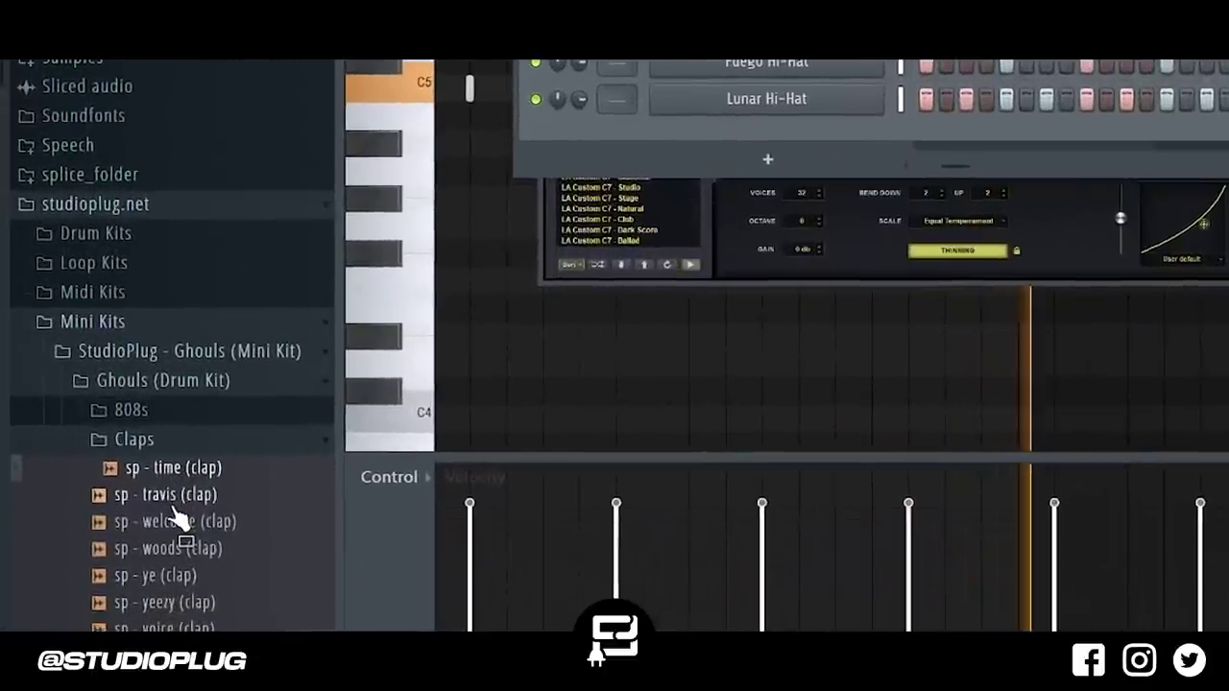
pyautogui.moveTo(169, 497); pyautogui.dragTo(738, 125)
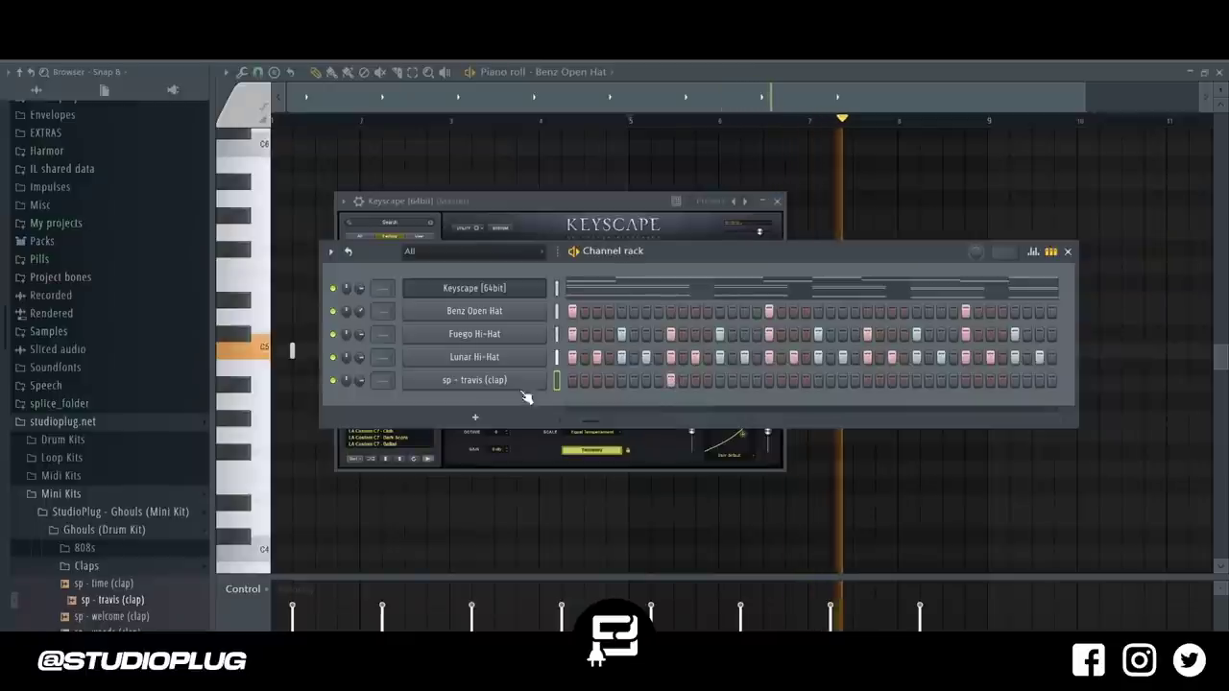
# Place sp - travis (clap) notes on beat 3 of bars 1 to 3 and 5 to 8, and on beat 2 of bar 4.
pyautogui.rightClick(540, 380)
pyautogui.click(581, 384)
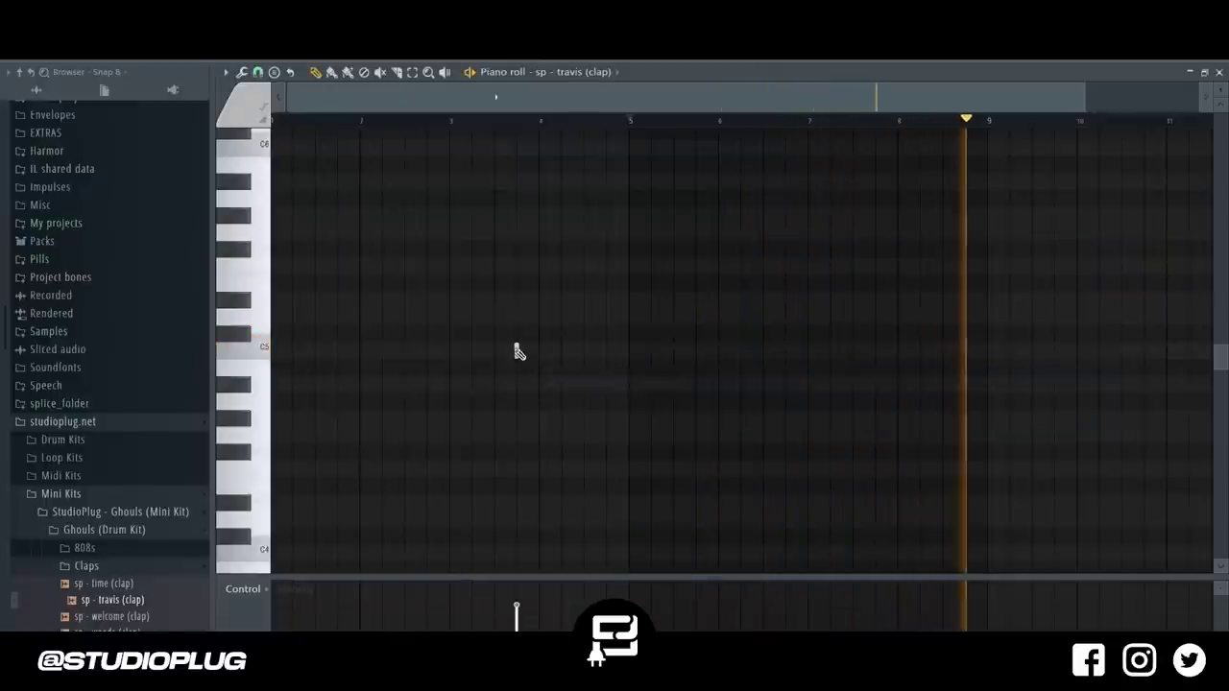
pyautogui.click(318, 353)
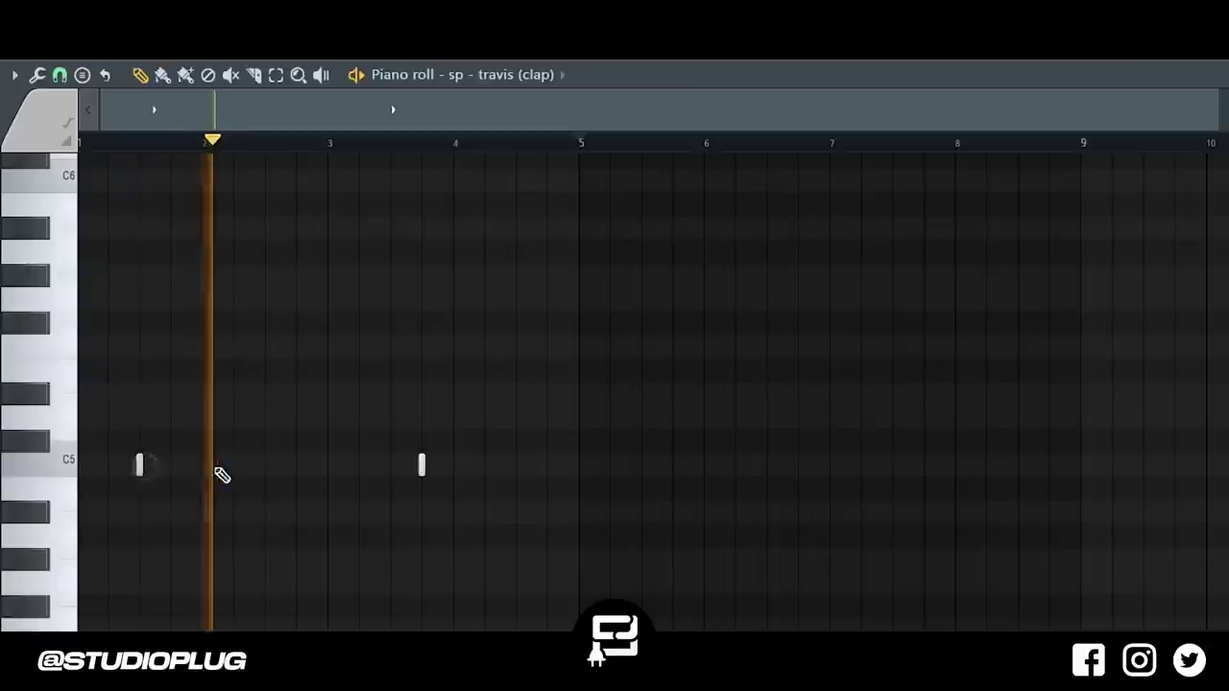
pyautogui.click(265, 465)
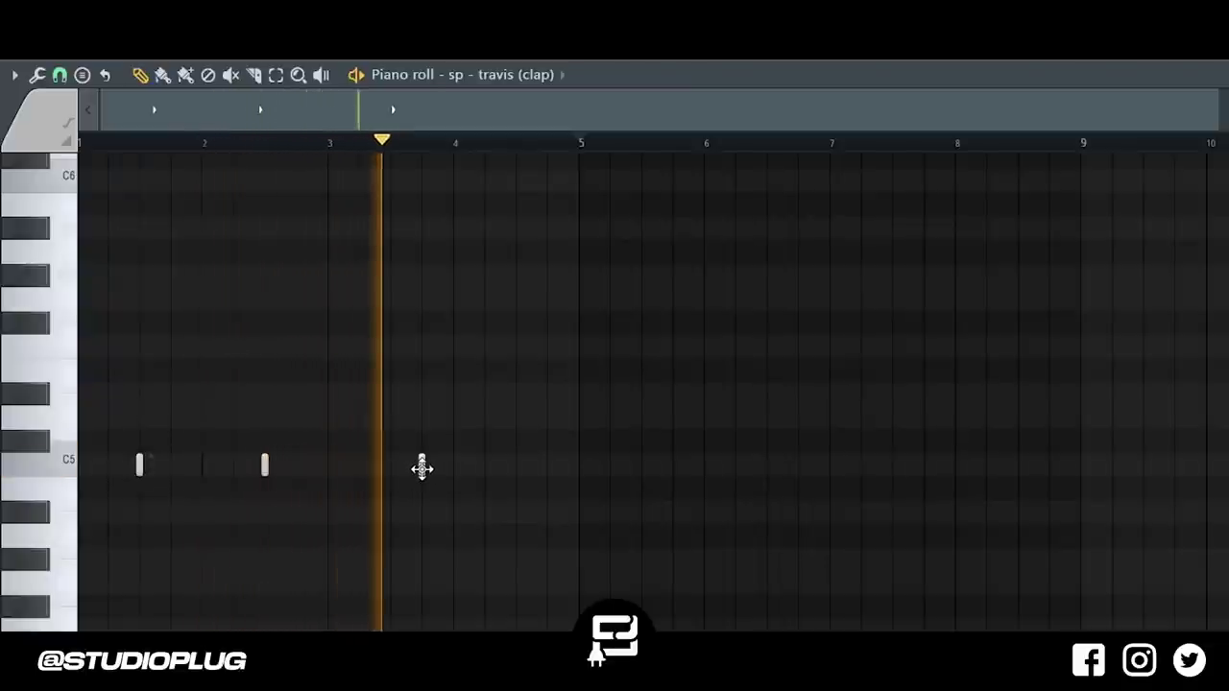
pyautogui.click(390, 465)
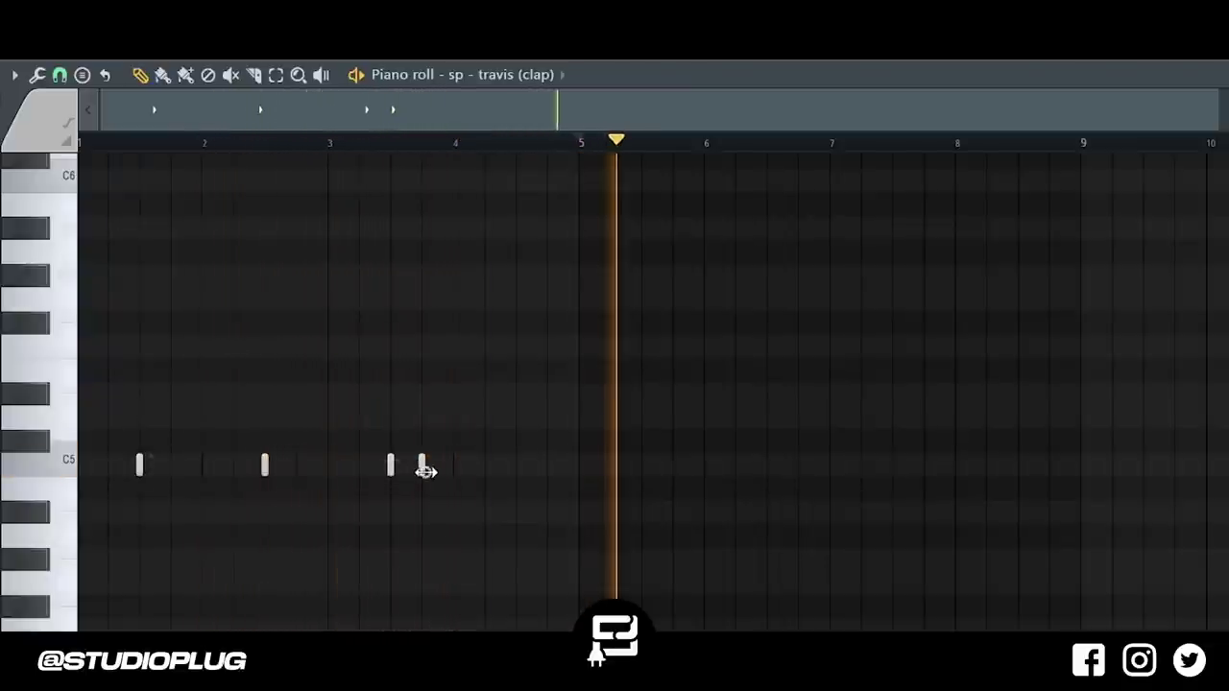
pyautogui.moveTo(424, 468); pyautogui.dragTo(488, 469)
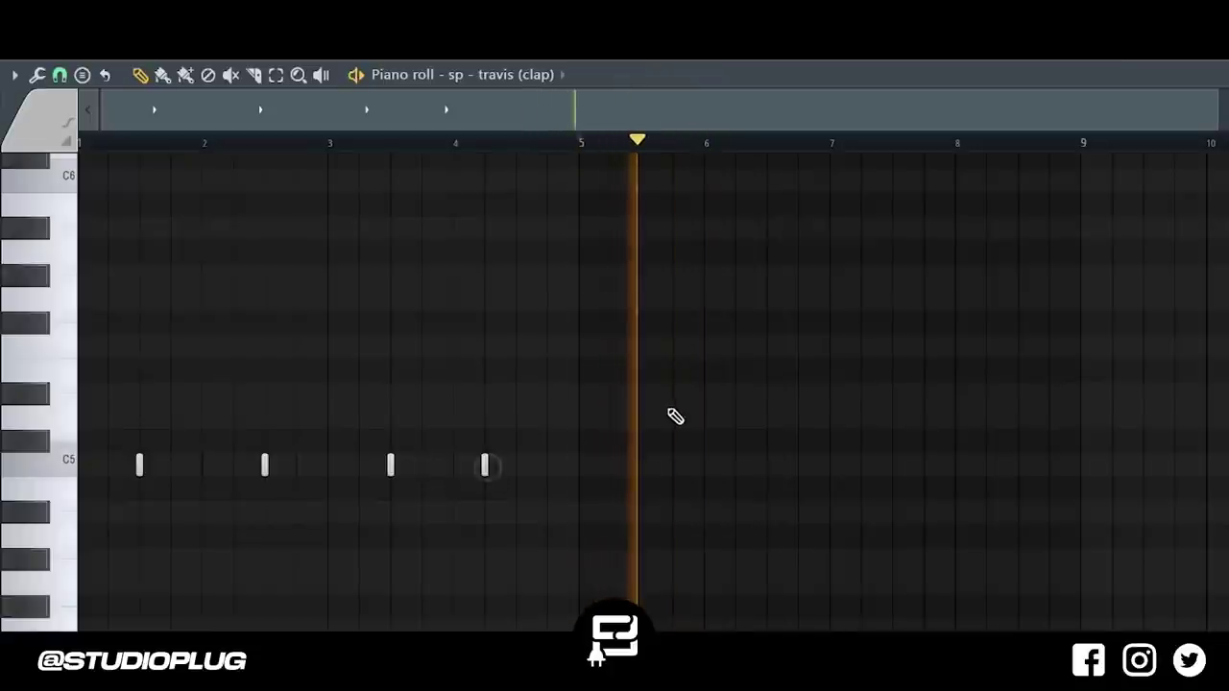
pyautogui.click(641, 464)
pyautogui.click(767, 465)
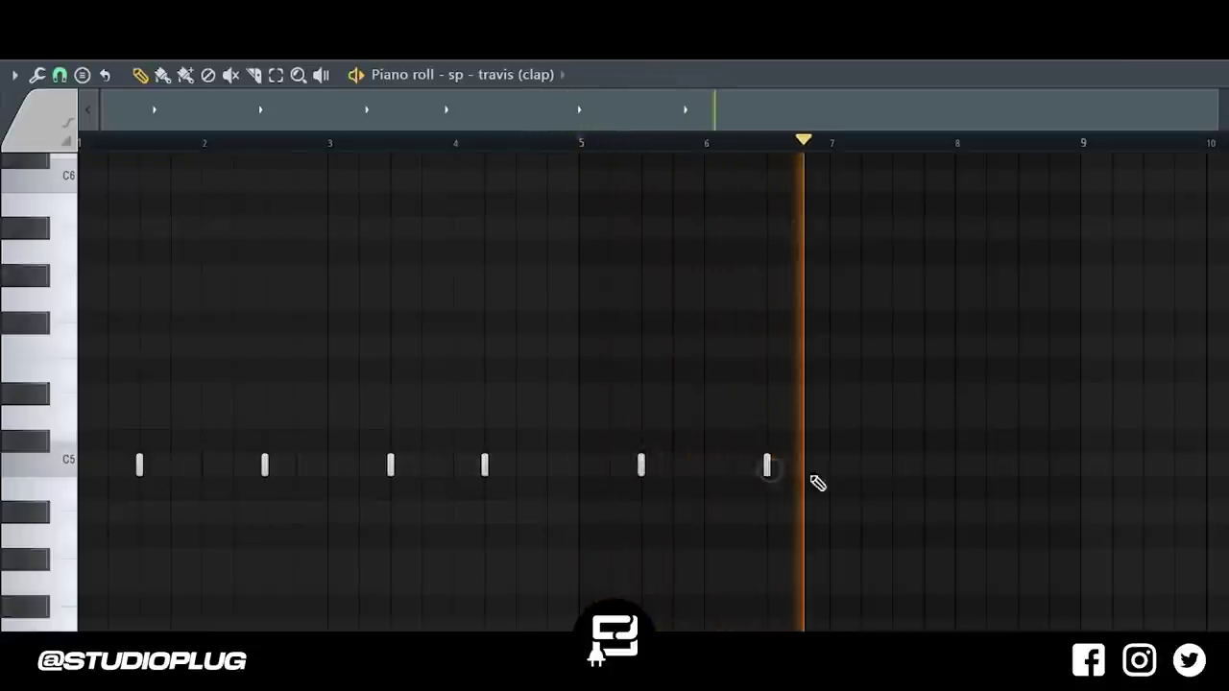
pyautogui.click(892, 464)
pyautogui.click(1020, 467)
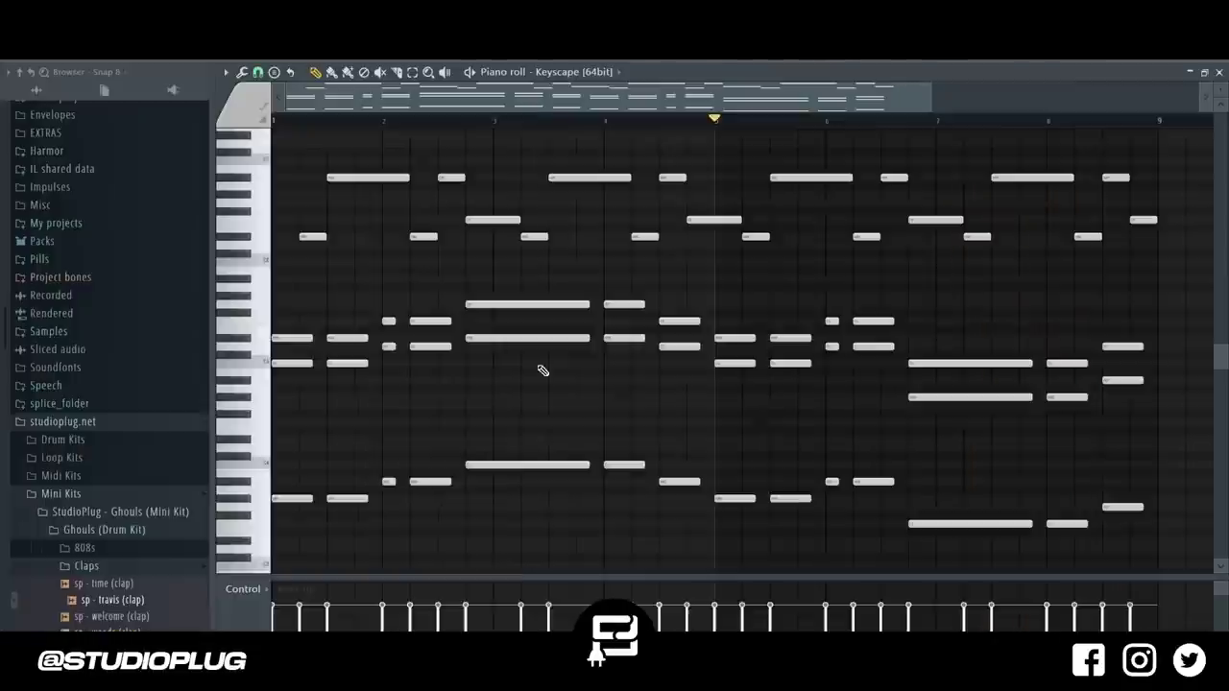
# Duplicate Keyscape's lowest row of notes across all bars and lower the copy by one octave.
pyautogui.moveTo(266, 446); pyautogui.dragTo(290, 602)
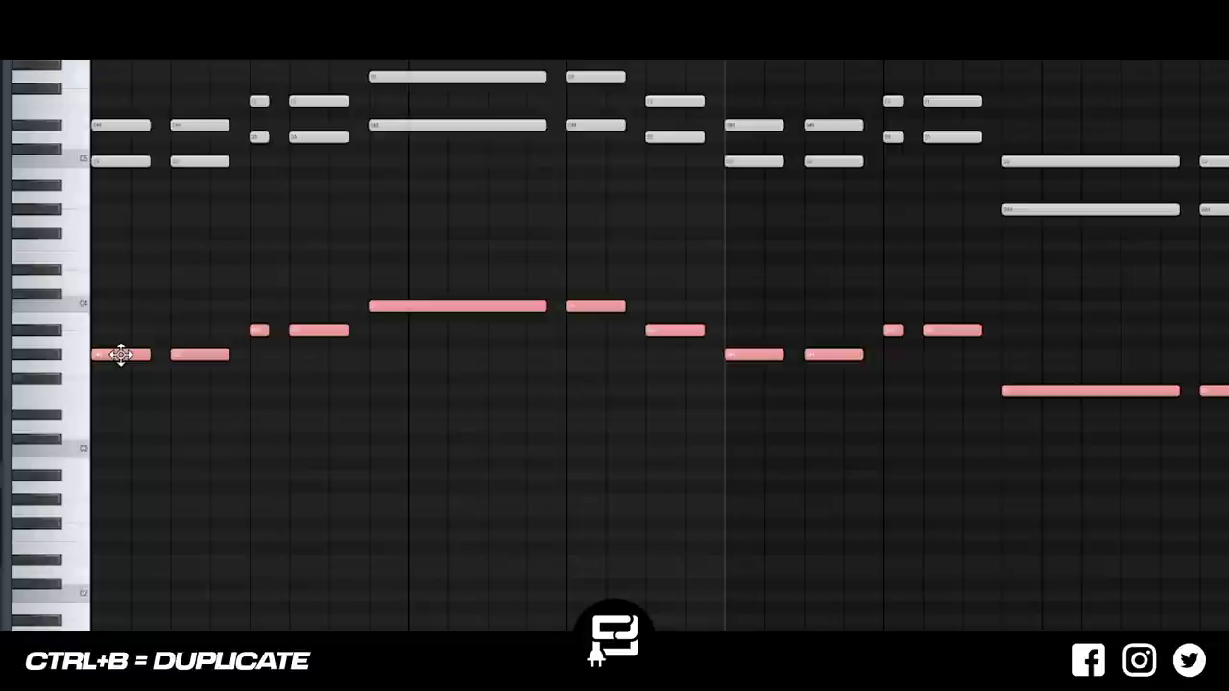
pyautogui.hotkey('ctrl', 'Down')
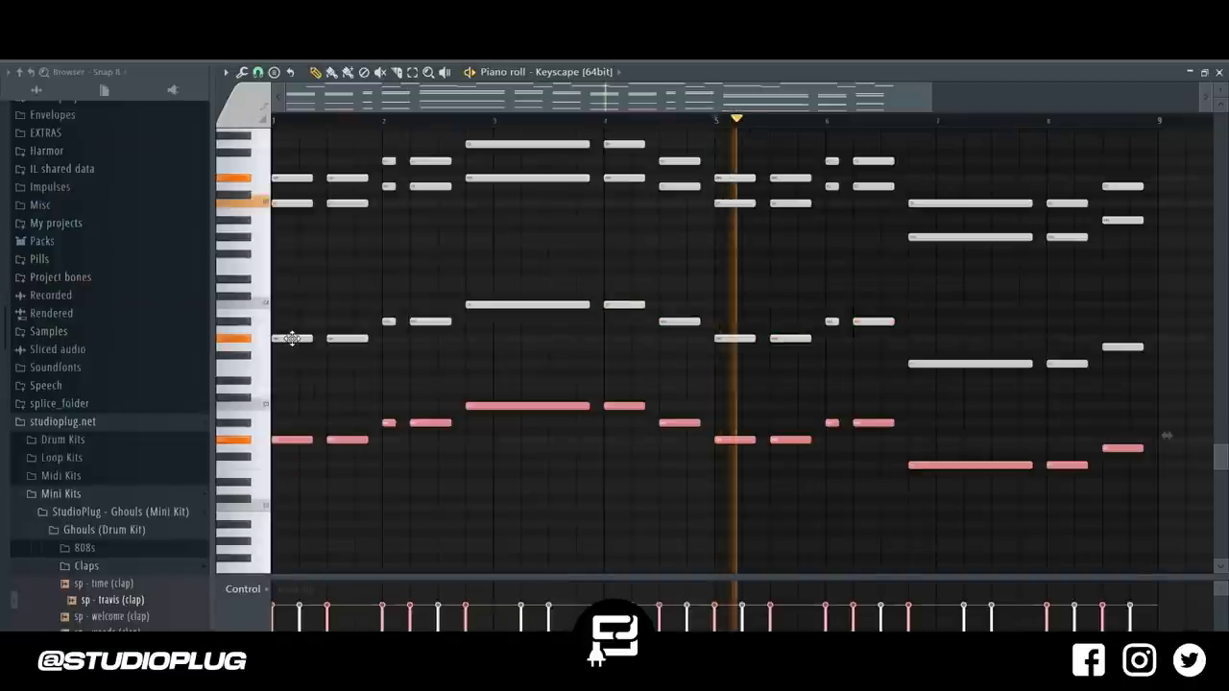
# Add extra sp - travis (clap) notes on beat 2 of bar 8 and beat 3 of bar 4.
pyautogui.press('F6')
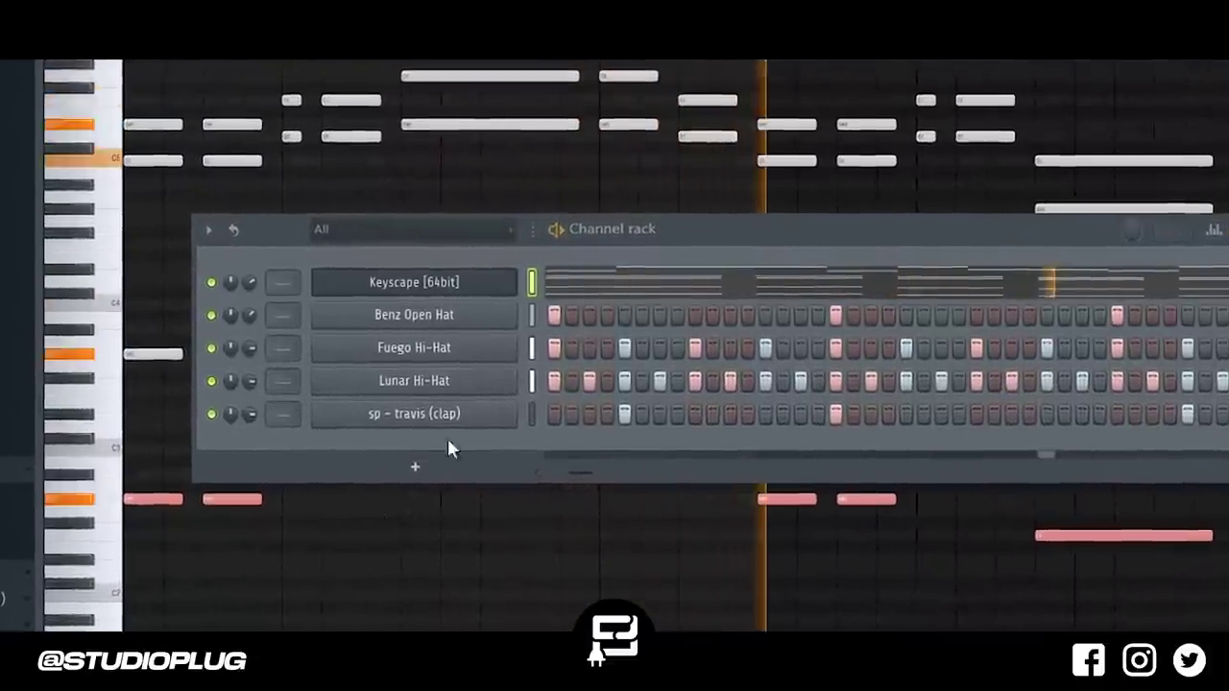
pyautogui.rightClick(484, 411)
pyautogui.click(549, 412)
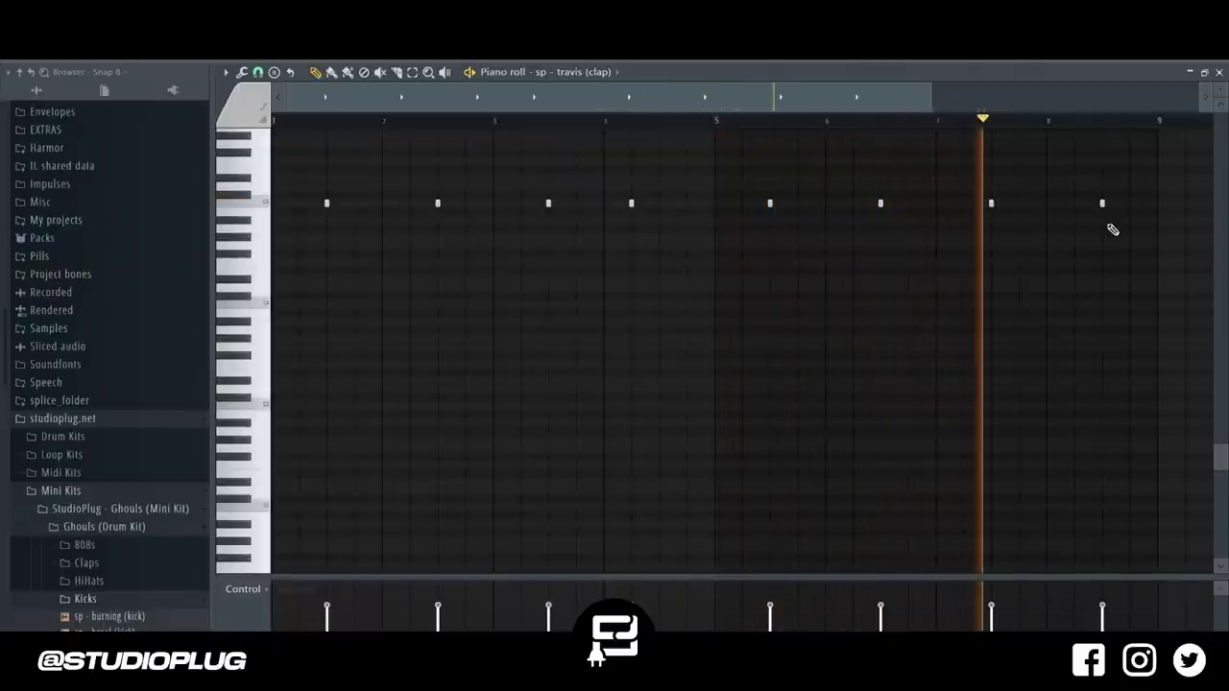
pyautogui.click(1073, 203)
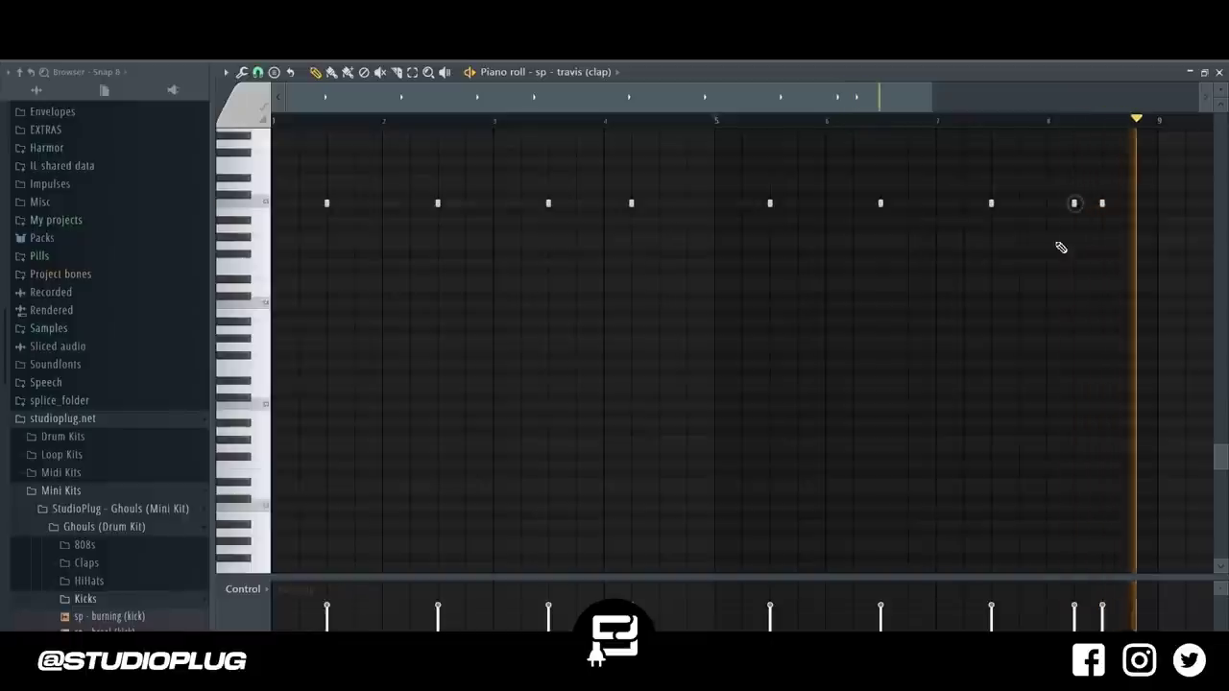
pyautogui.click(659, 203)
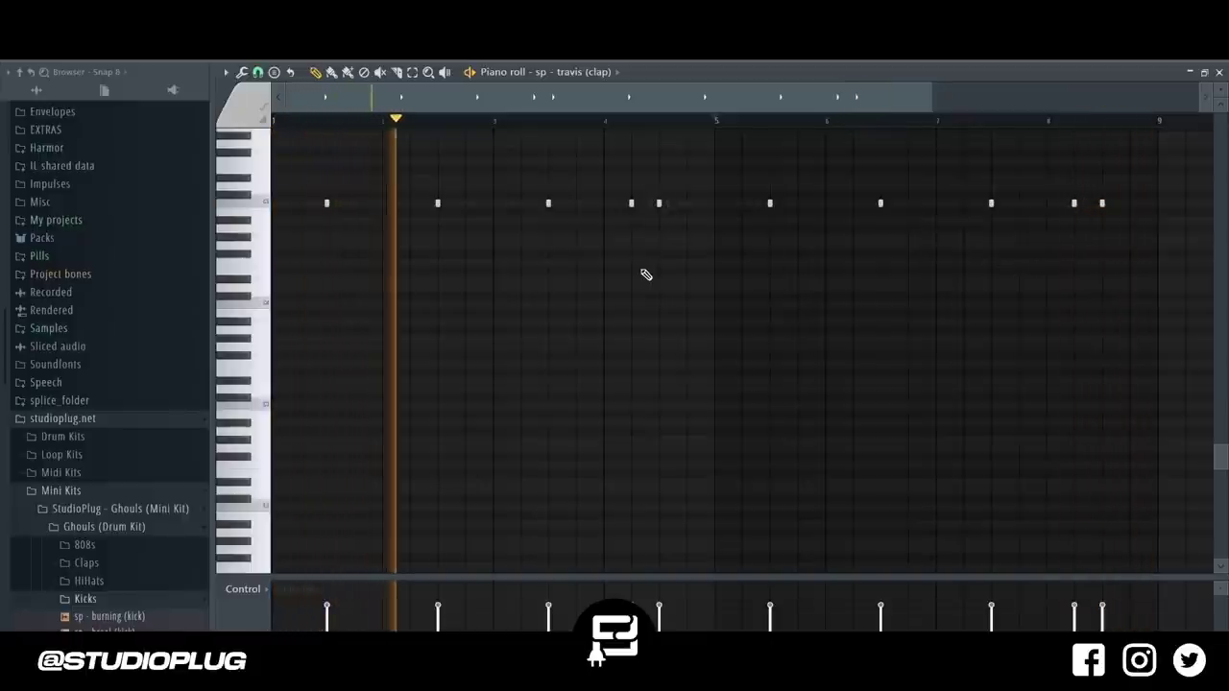
# Lower the velocity of the clap notes on beat 2 of bars 4 and 8, and stop playback.
pyautogui.moveTo(622, 212); pyautogui.dragTo(638, 194)
pyautogui.moveTo(1043, 230); pyautogui.dragTo(1081, 202)
pyautogui.press('space')
# Add sp - wish (808) from the Ghouls 808s folder as a channel and place its notes following Keyscape's bass line.
pyautogui.scroll(1, 110, 364)
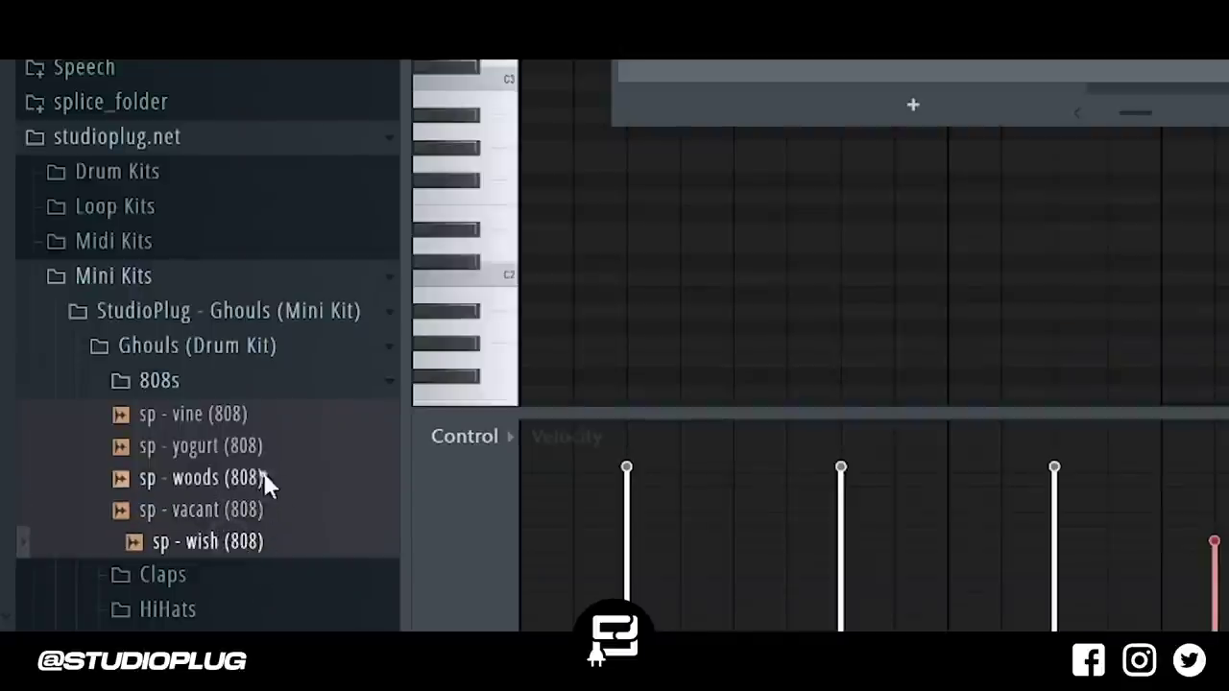
pyautogui.moveTo(841, 74); pyautogui.dragTo(878, 68)
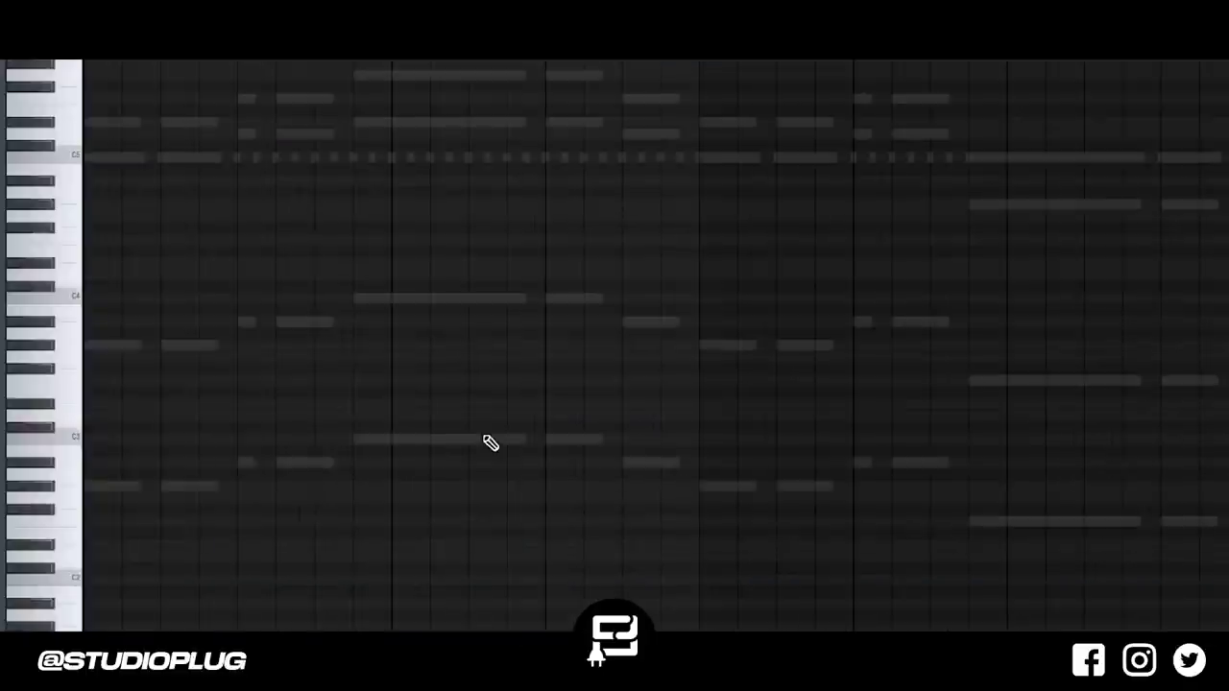
pyautogui.scroll(2, 484, 436)
pyautogui.scroll(-2, 485, 437)
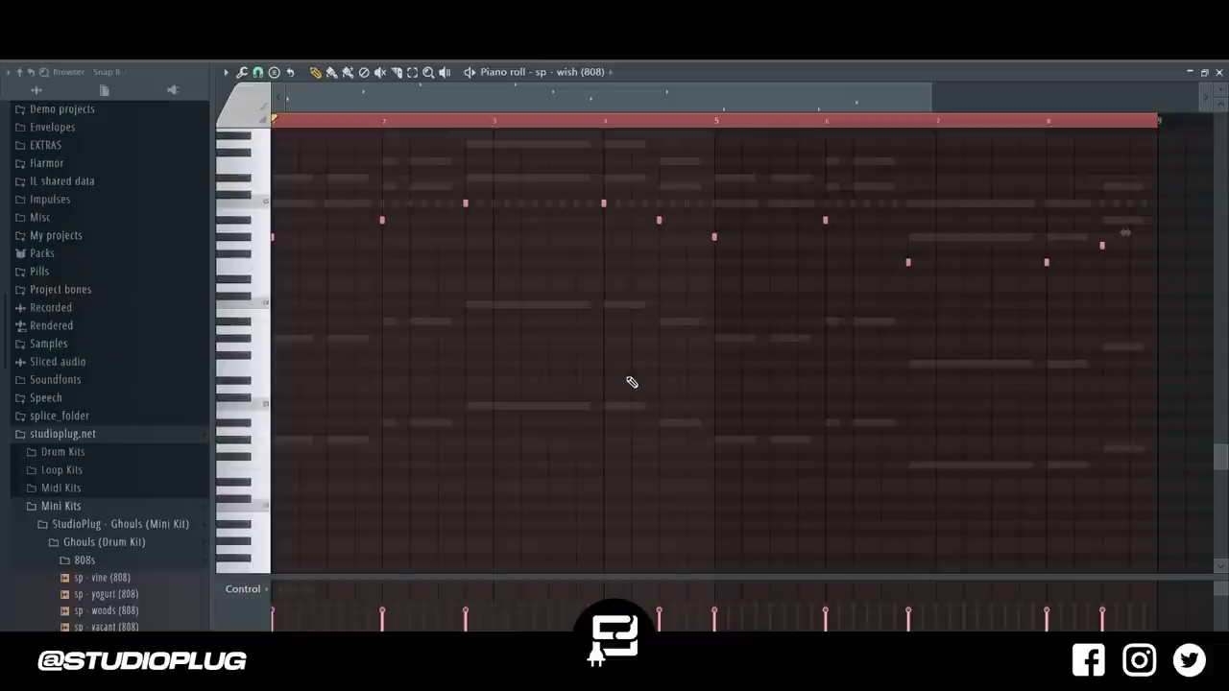
# Raise all the sp - wish (808) notes by one octave and play the pattern back.
pyautogui.hotkey('ctrl', 'Up')
pyautogui.press('space')
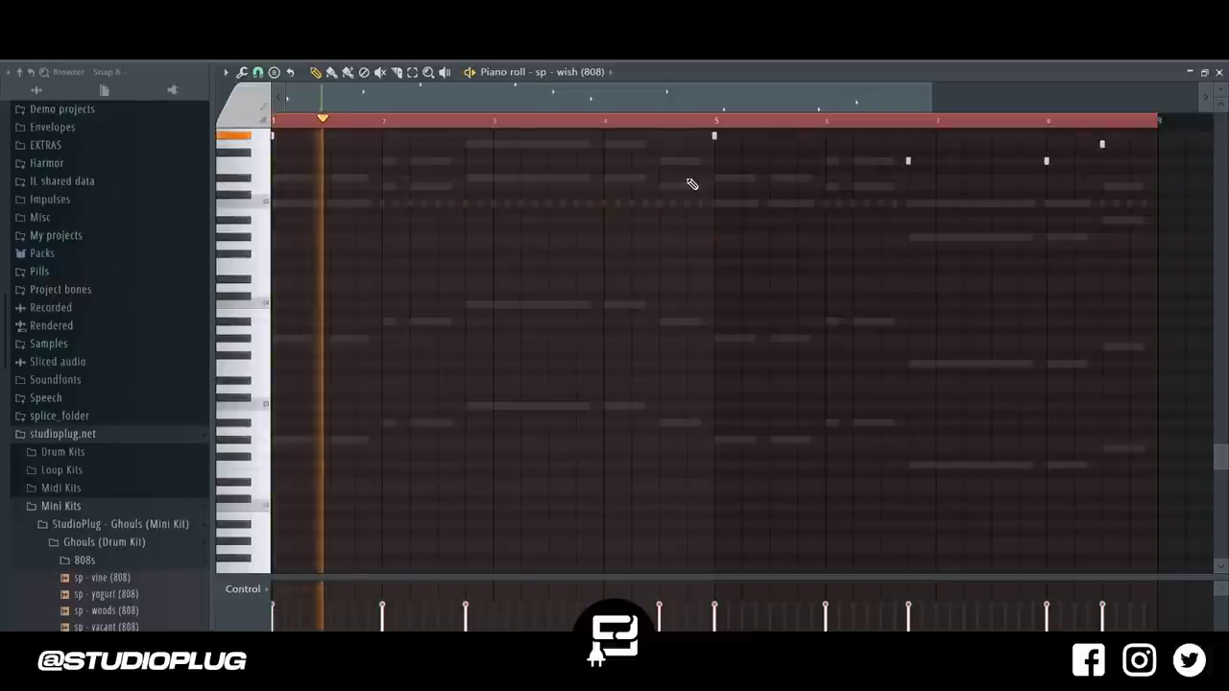
pyautogui.keyDown('ctrl'); pyautogui.rightClick(691, 184); pyautogui.keyUp('ctrl')
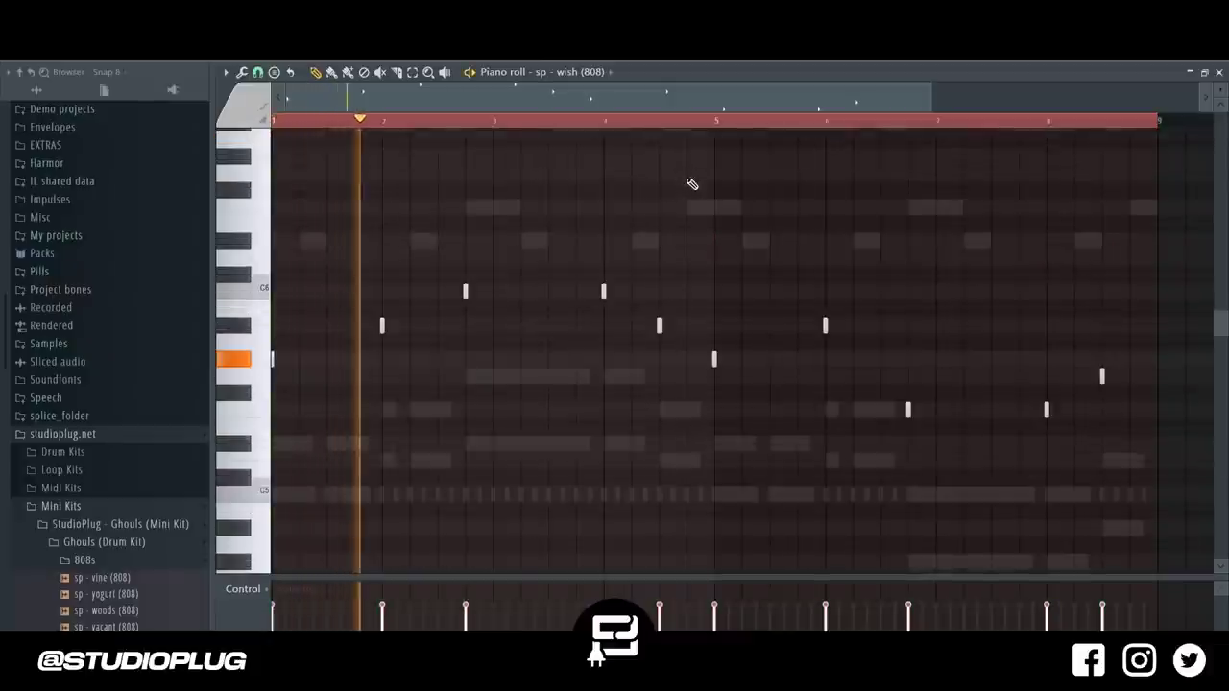
pyautogui.press('space')
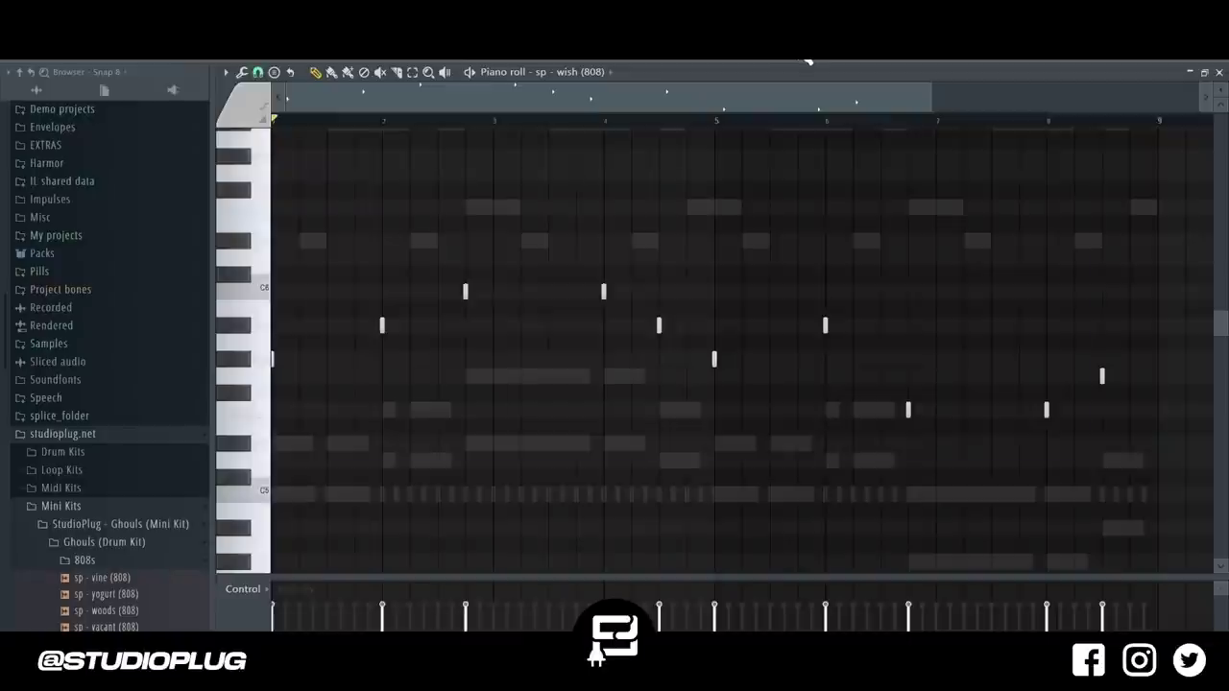
# Play from bar 5, delete the 808 note at the start of bar 8, and add one at that pitch just before beat 3.
pyautogui.press('F6')
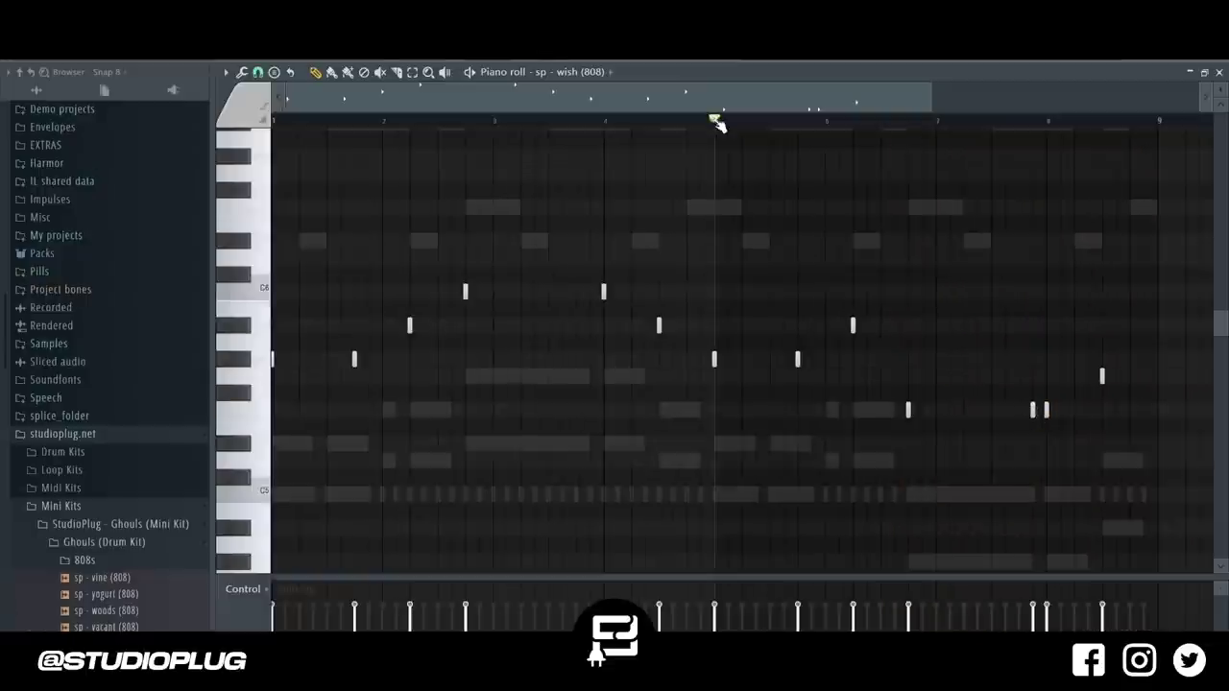
pyautogui.click(716, 121)
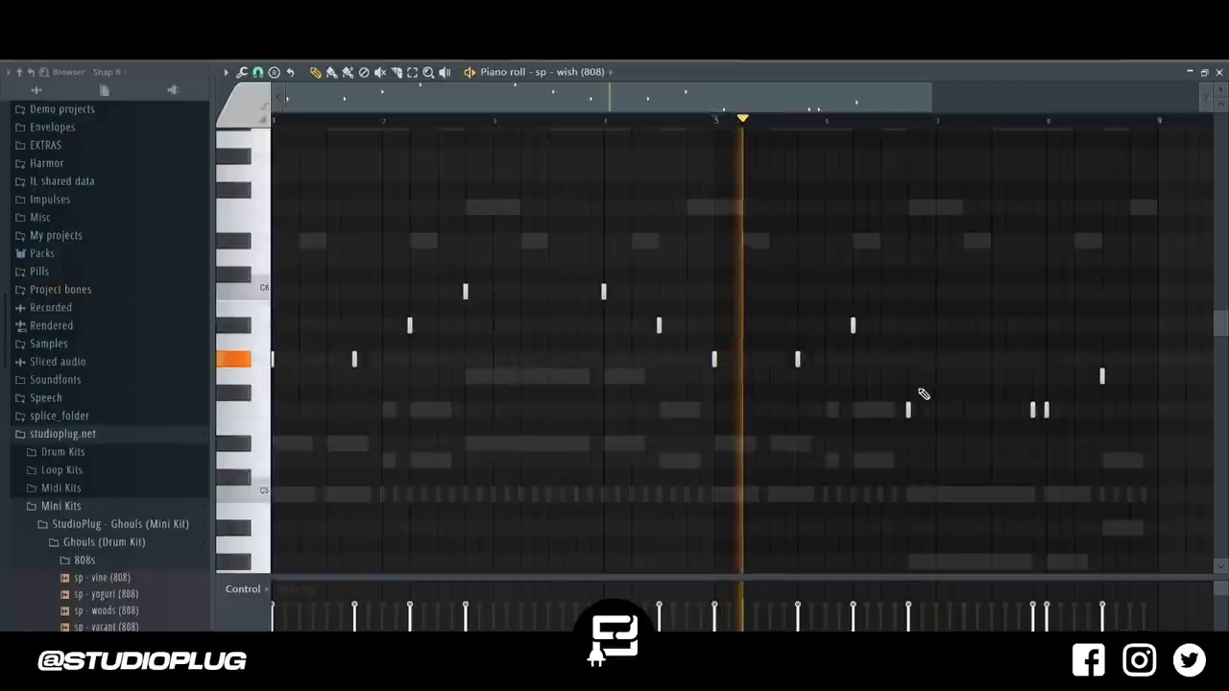
pyautogui.rightClick(1046, 410)
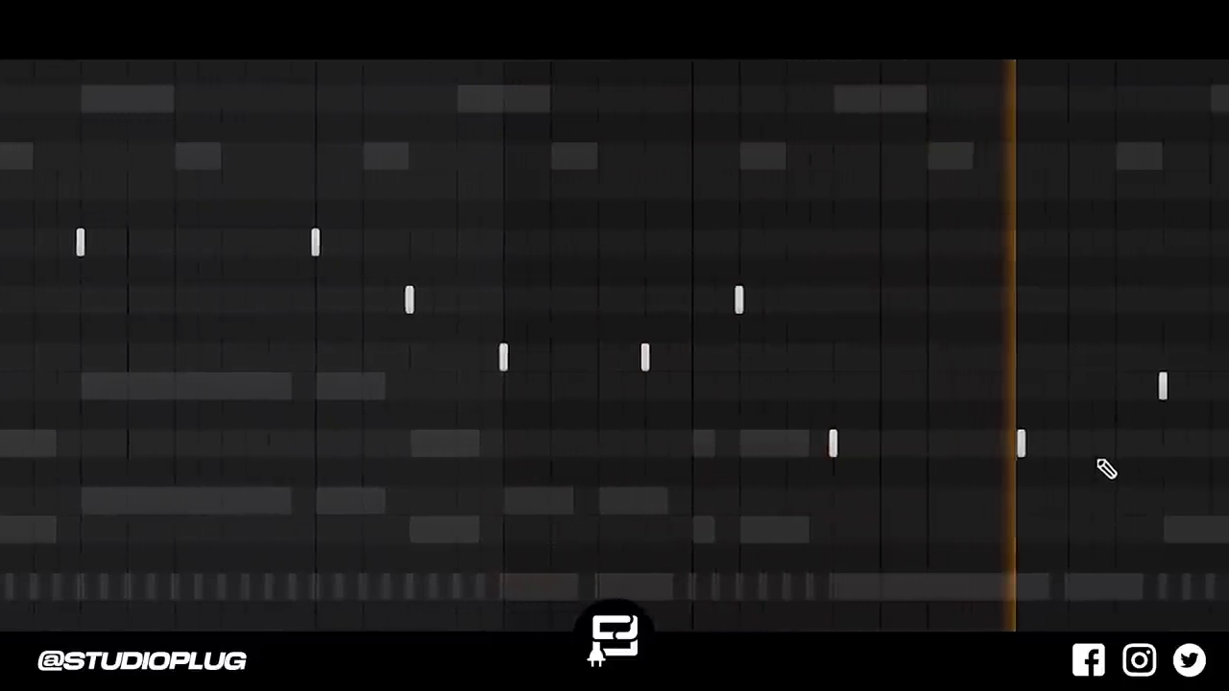
pyautogui.click(1151, 445)
pyautogui.press('space')
pyautogui.press('space')
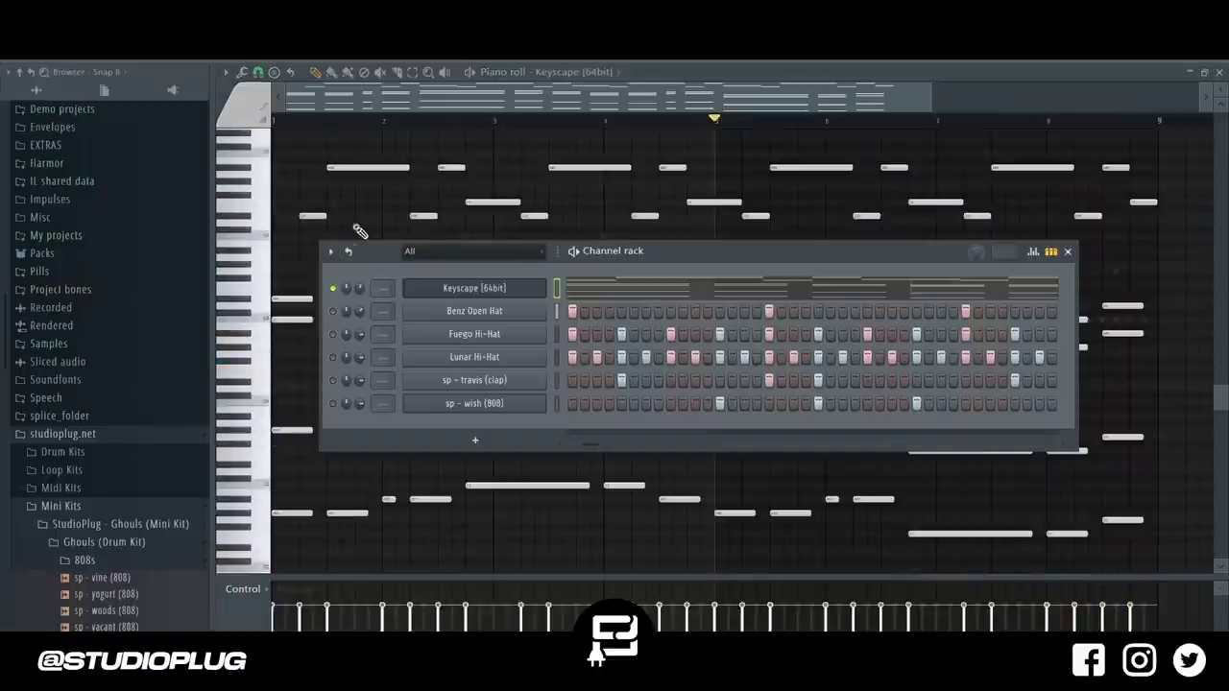
# Transpose all the Keyscape notes down two semitones and play the pattern back.
pyautogui.press('F6')
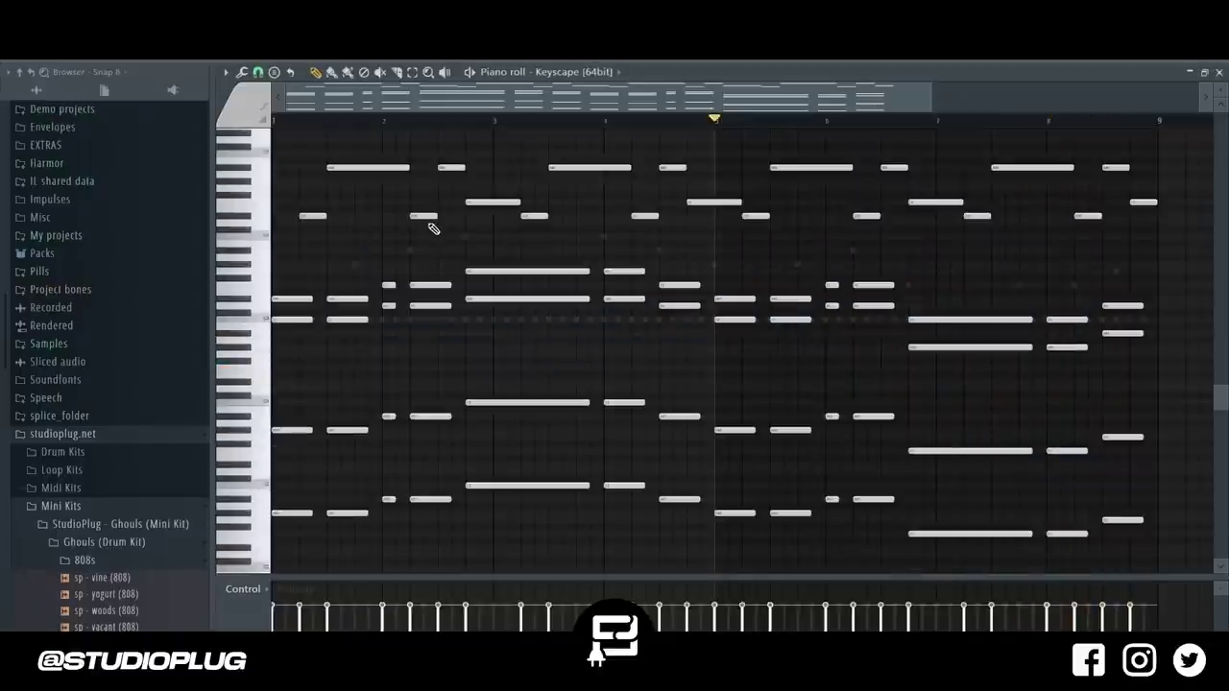
pyautogui.moveTo(928, 97); pyautogui.dragTo(649, 173)
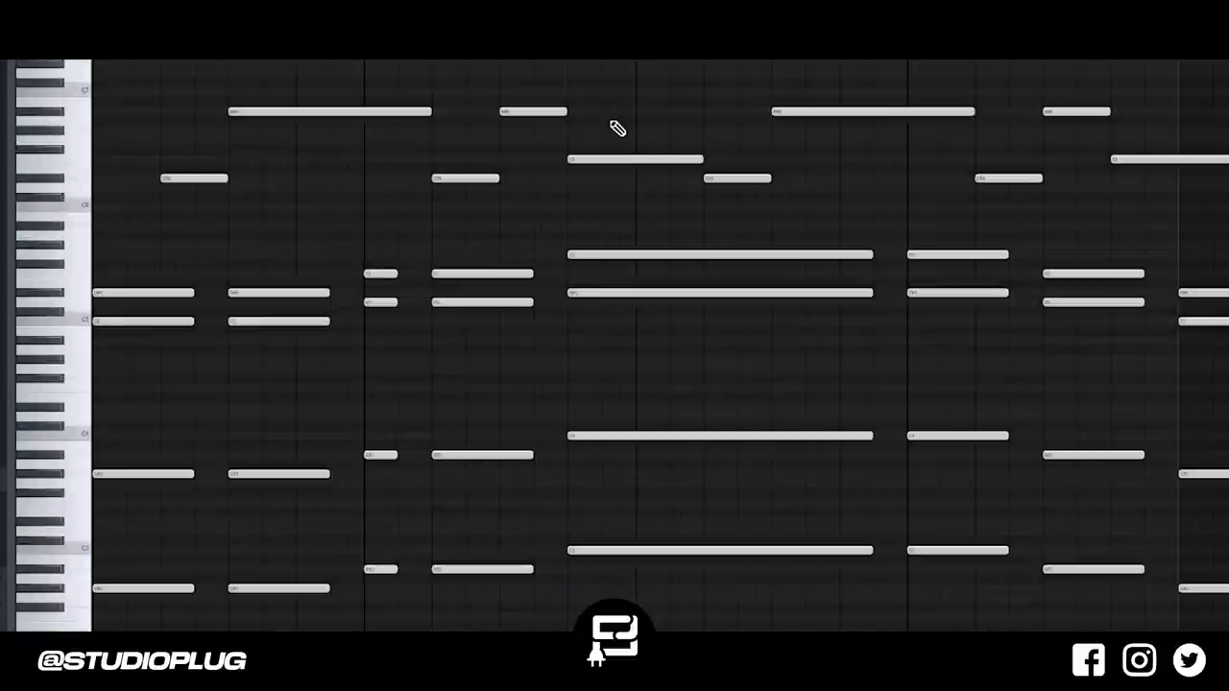
pyautogui.hotkey('shift', 'Up')
pyautogui.hotkey('shift', 'Up')
pyautogui.hotkey('shift', 'Up')
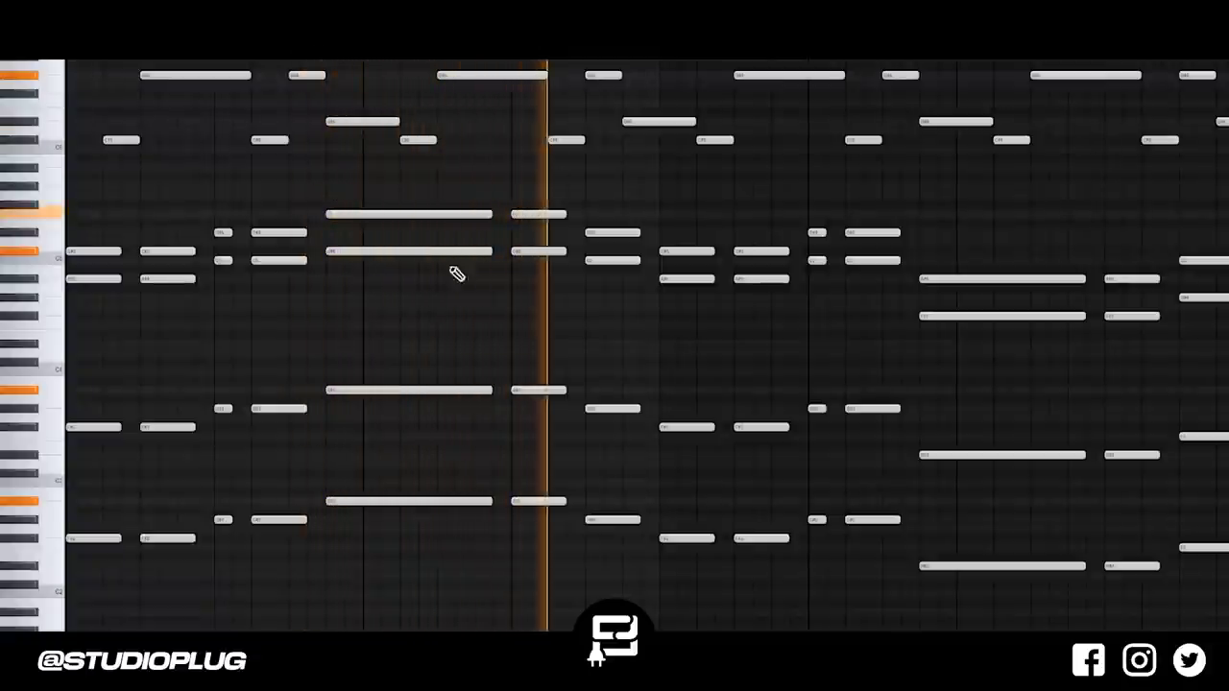
# Transpose all the sp - wish (808) notes down two semitones to match Keyscape, and play the pattern.
pyautogui.press('F6')
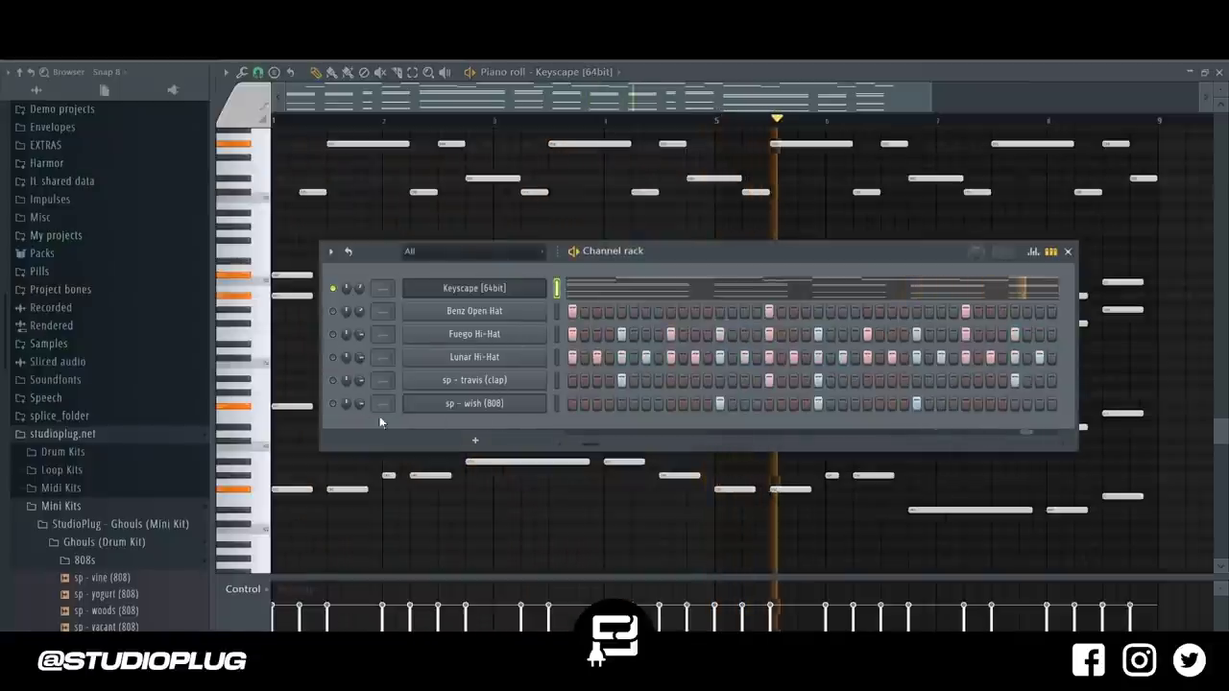
pyautogui.rightClick(543, 399)
pyautogui.click(560, 404)
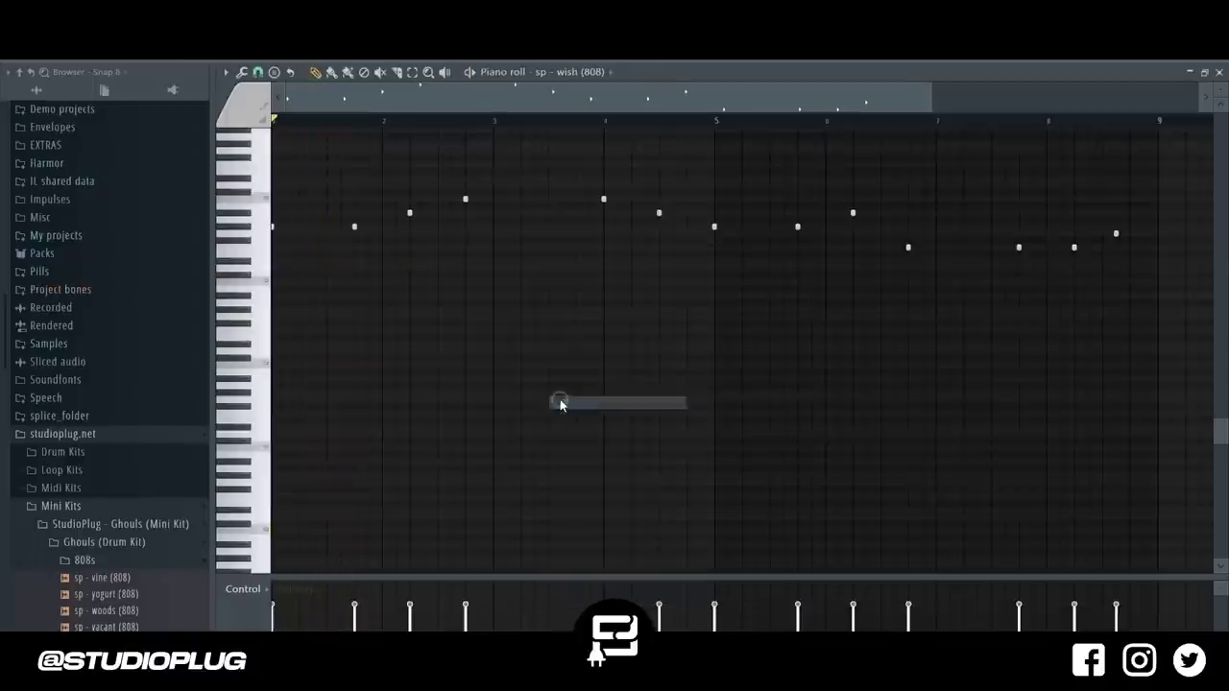
pyautogui.press('space')
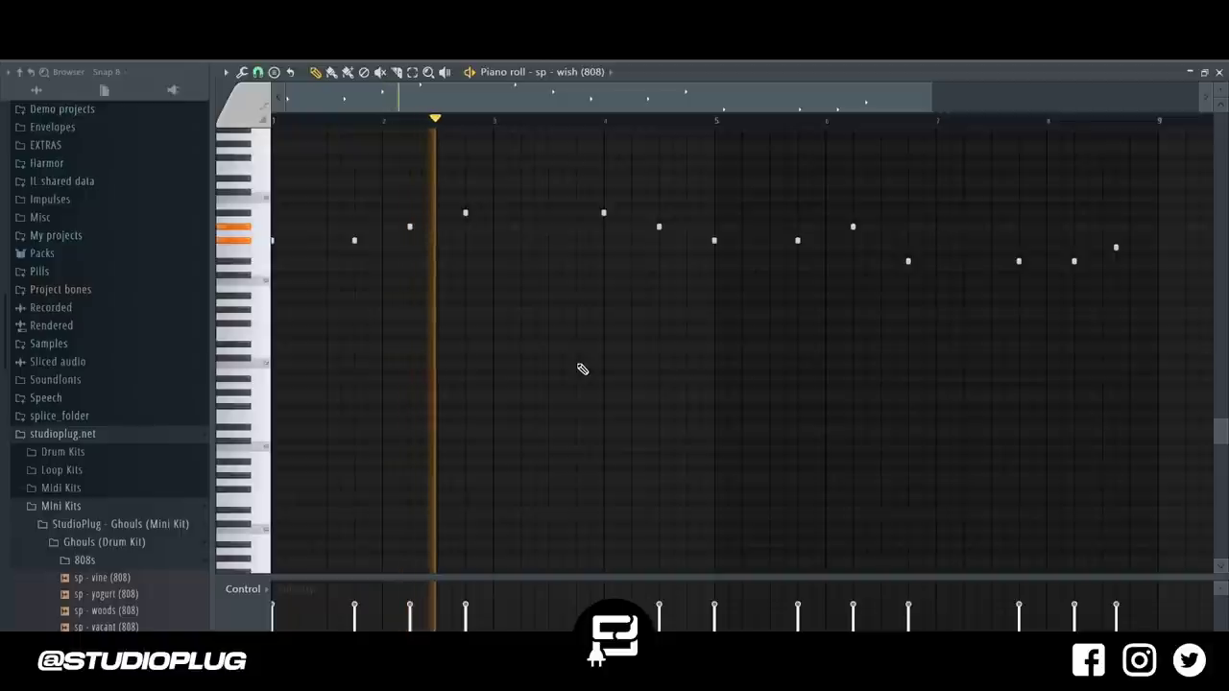
# Add sp - hidden (kick) as a channel and audition the samples in the Jets drum kit's Kicks folder.
pyautogui.press('F6')
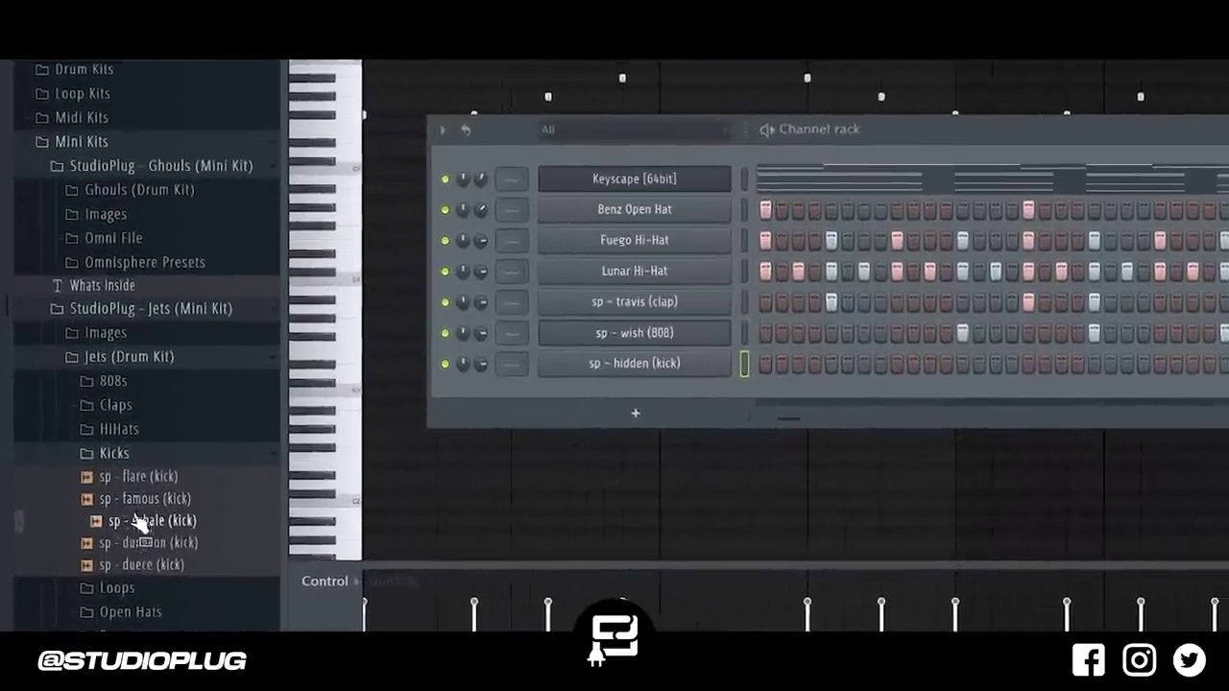
pyautogui.click(141, 500)
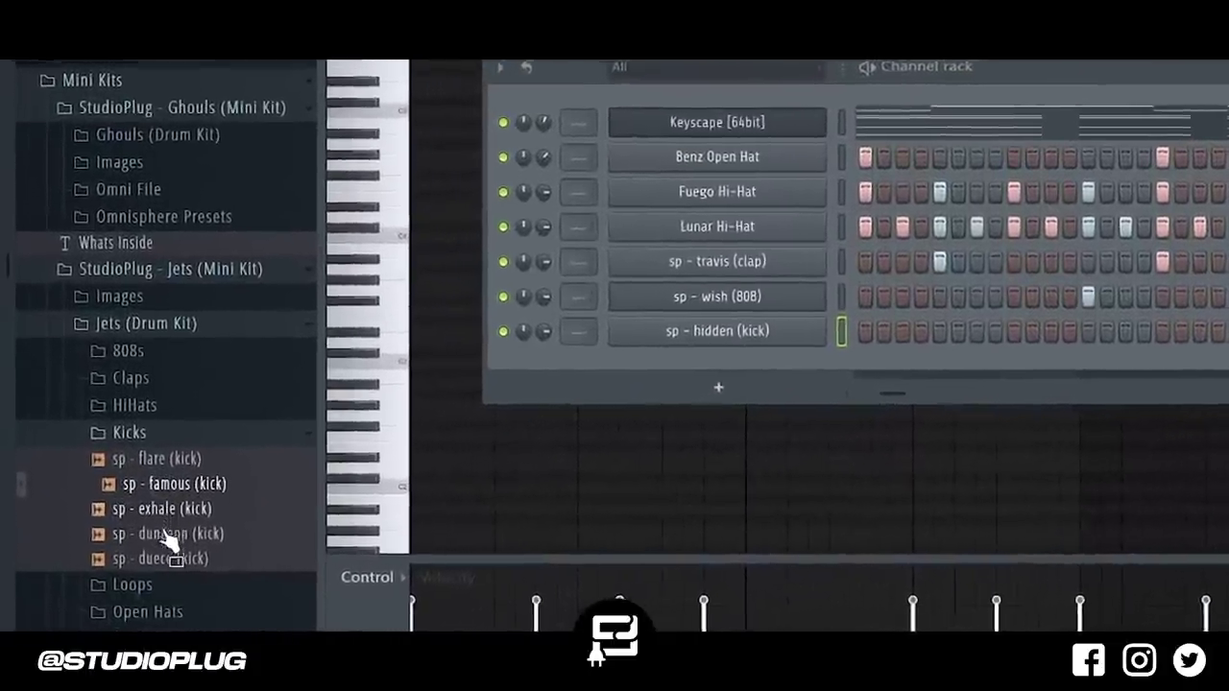
pyautogui.click(144, 544)
pyautogui.click(185, 554)
pyautogui.click(206, 524)
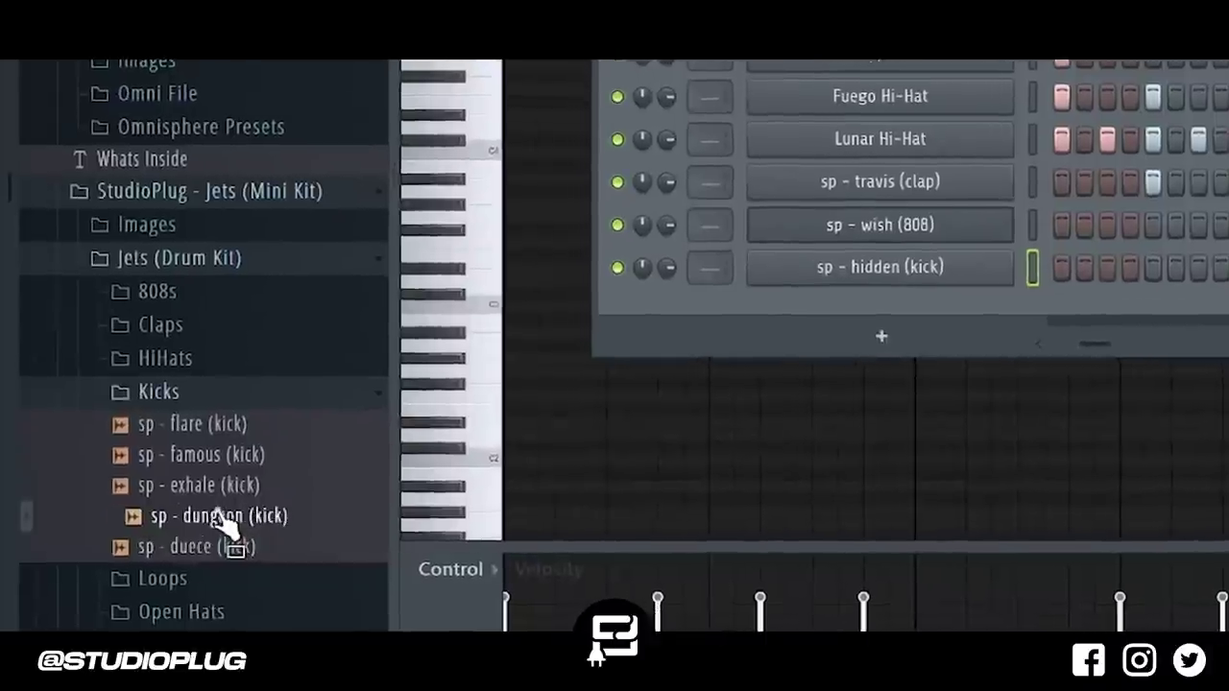
pyautogui.click(216, 466)
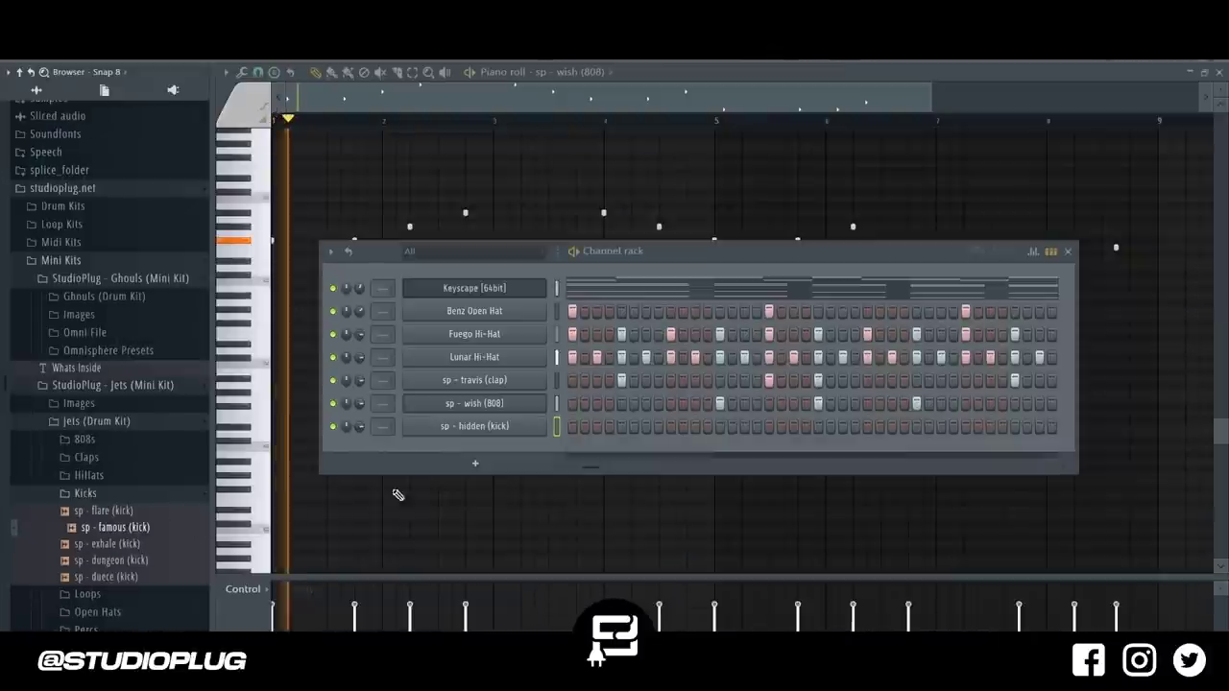
pyautogui.press('space')
# Copy the sp - wish (808) notes into the sp - hidden (kick) channel and open the kick's piano roll.
pyautogui.click(558, 402)
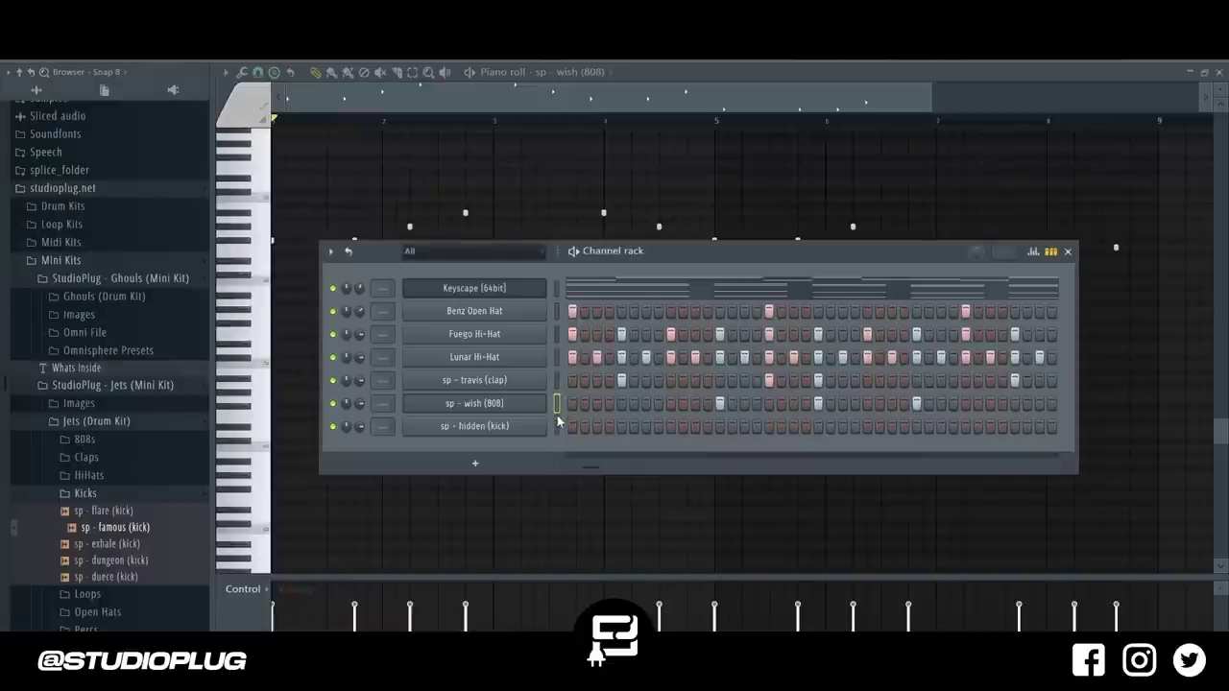
pyautogui.rightClick(557, 424)
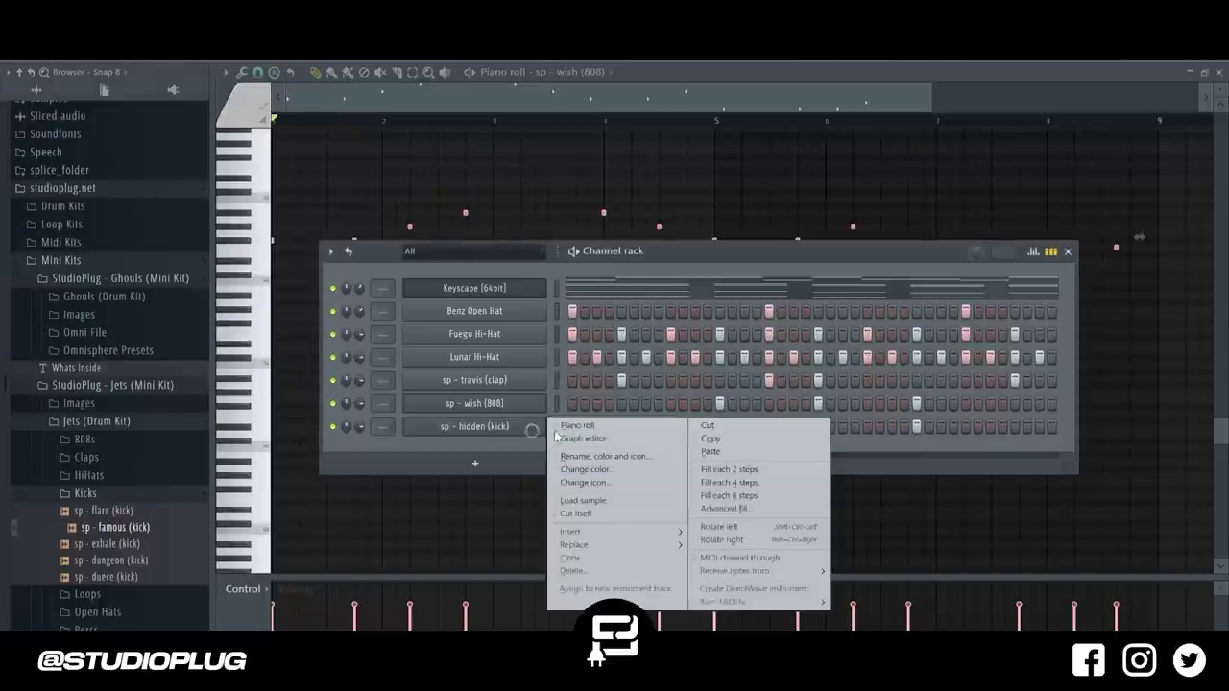
pyautogui.click(573, 432)
# Limit all the kick notes to C5 and play the start of the pattern.
pyautogui.hotkey('alt', 'k')
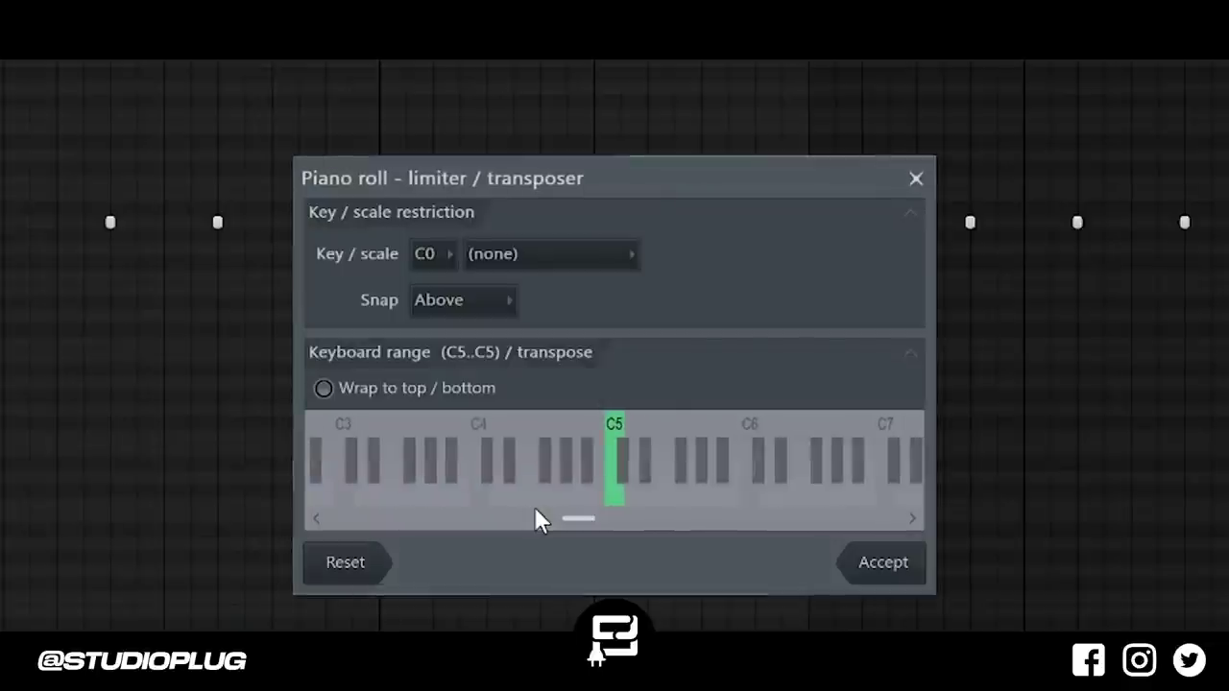
pyautogui.press('Return')
pyautogui.press('space')
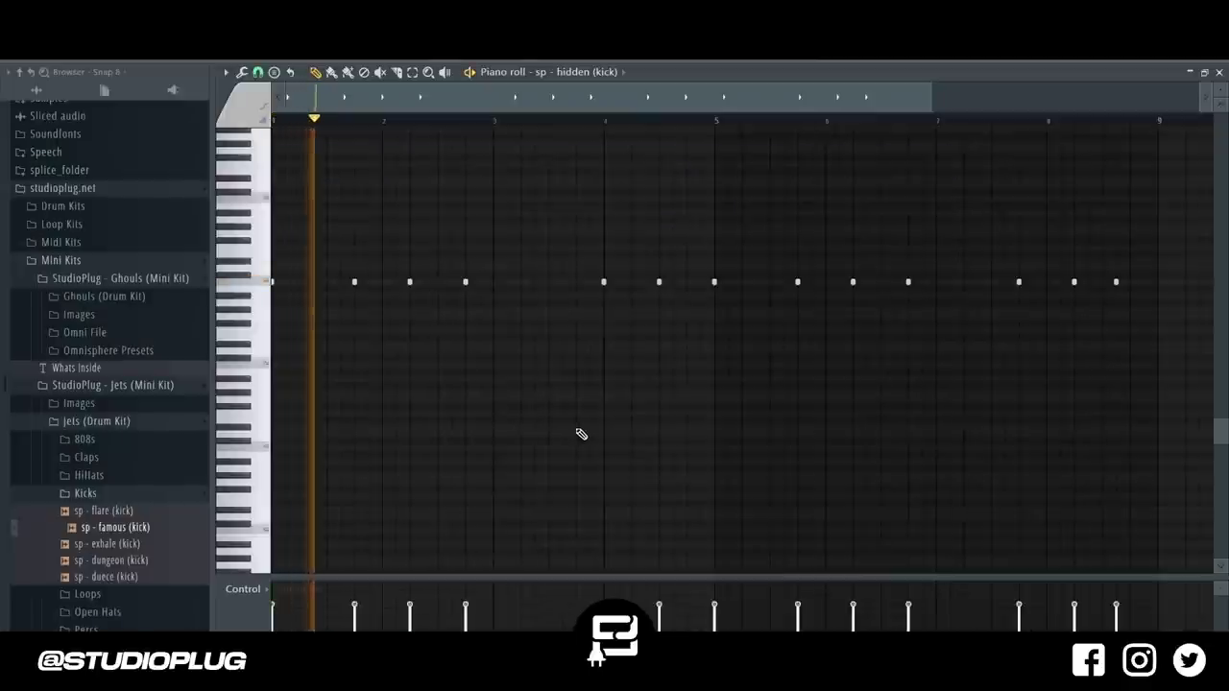
pyautogui.press('space')
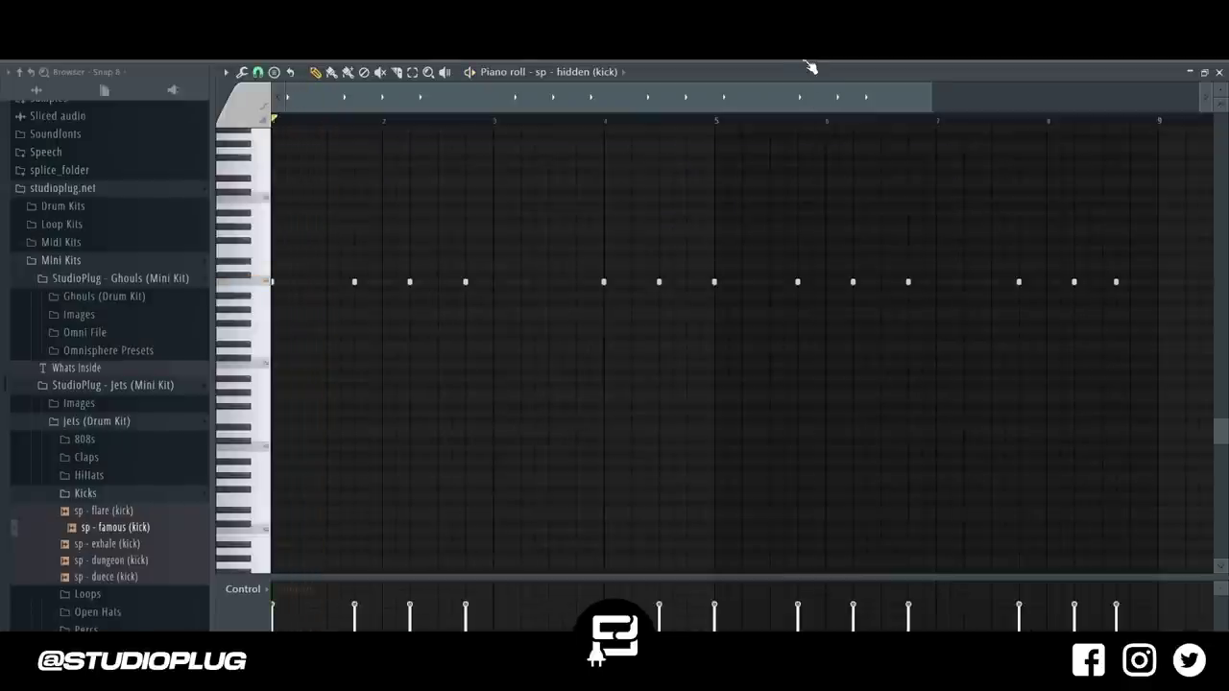
# Raise the Boost in the precomputed effects of the sp - hidden (kick) sampler while the pattern plays.
pyautogui.press('F6')
pyautogui.press('space')
pyautogui.click(467, 429)
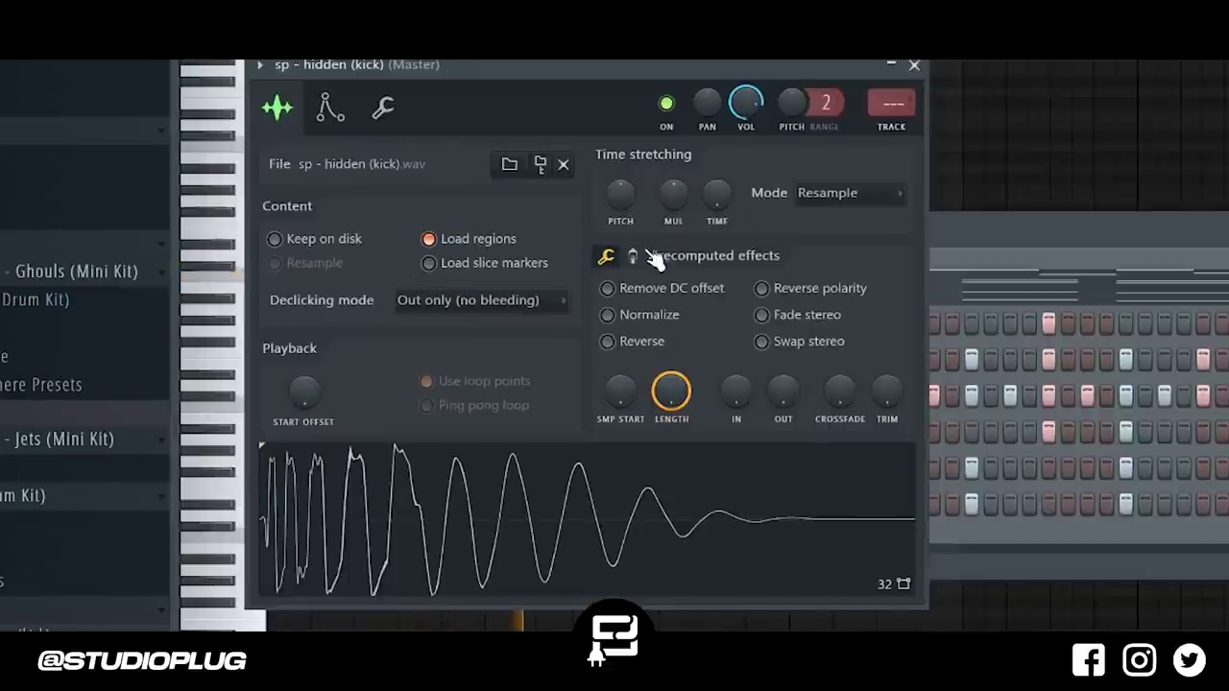
pyautogui.click(504, 267)
pyautogui.moveTo(632, 302)
pyautogui.mouseDown()
pyautogui.moveTo(632, 288)
pyautogui.moveTo(630, 300)
pyautogui.mouseUp()
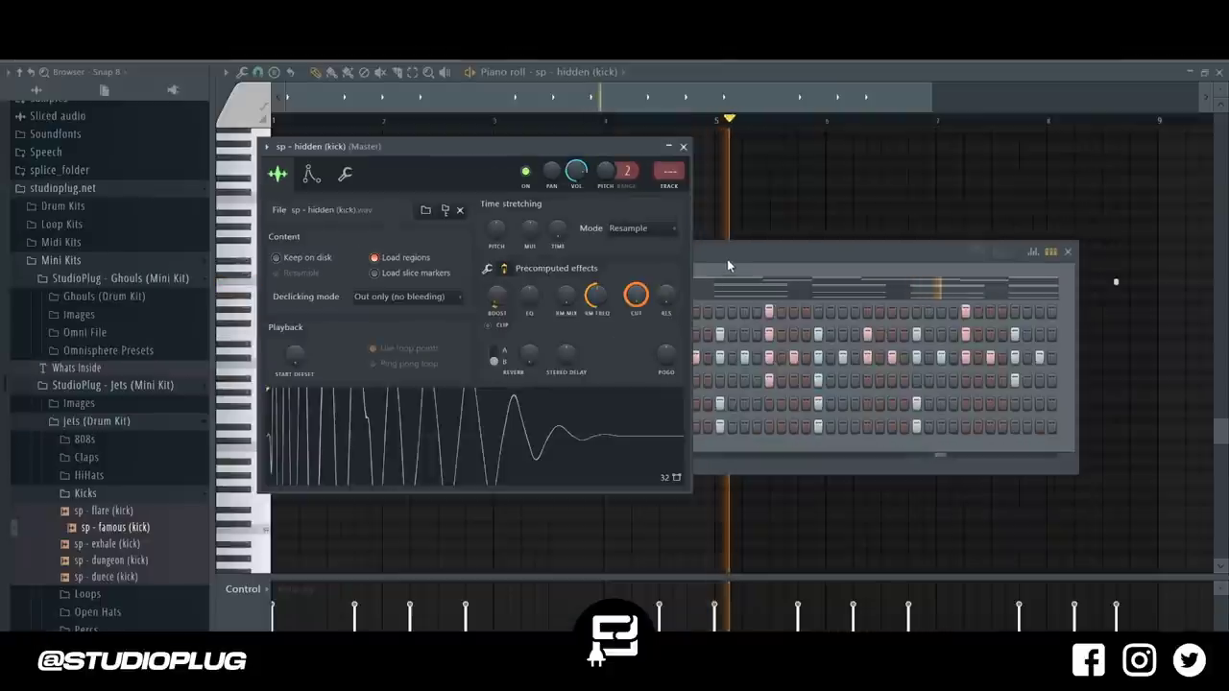
pyautogui.click(982, 242)
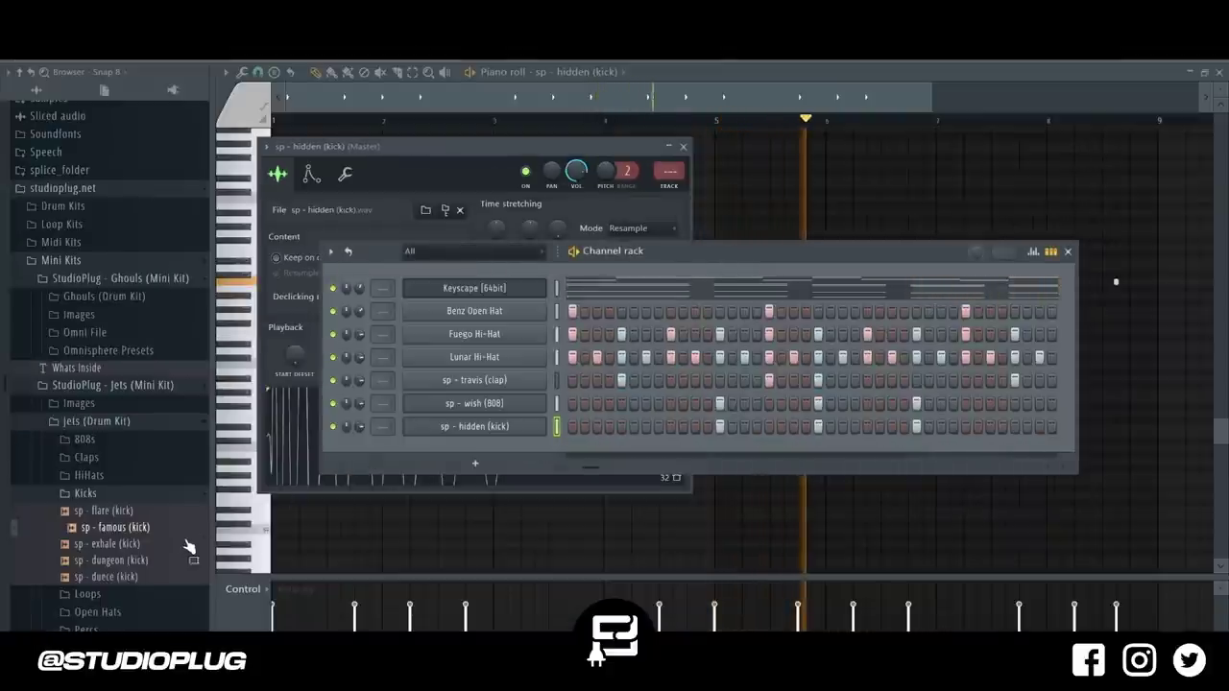
pyautogui.press('space')
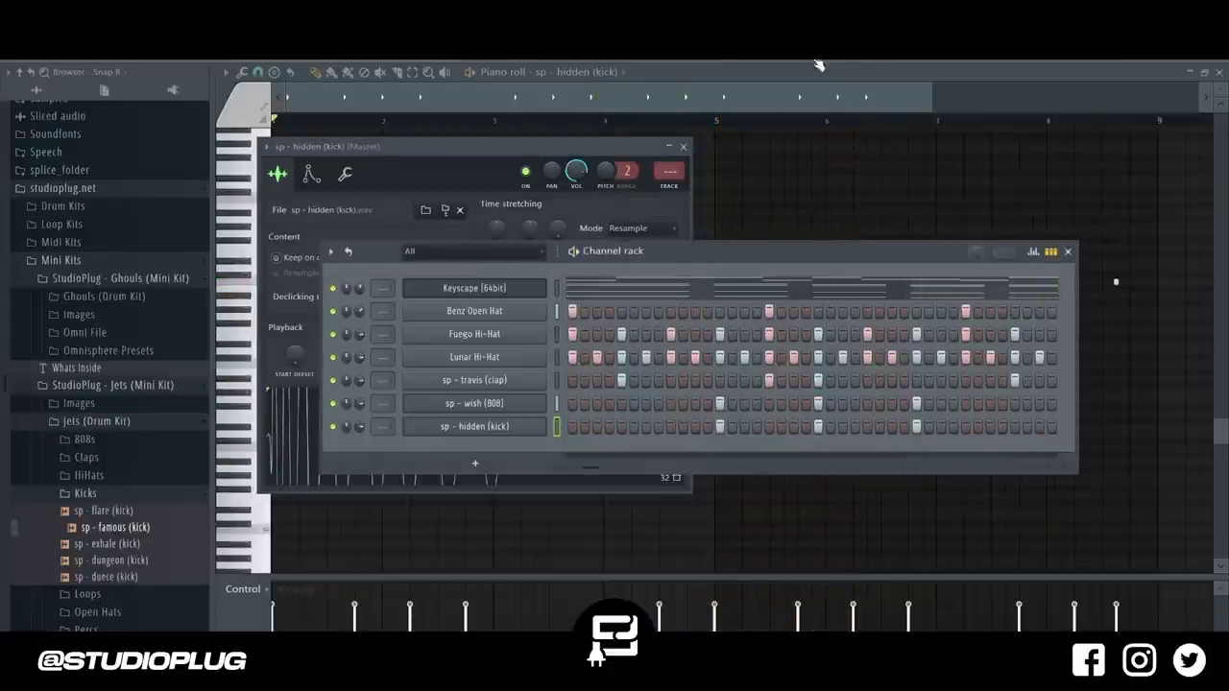
# Load Fruity soft clipper into effect slot 10 of the Master mixer track.
pyautogui.press('F9')
pyautogui.click(1072, 334)
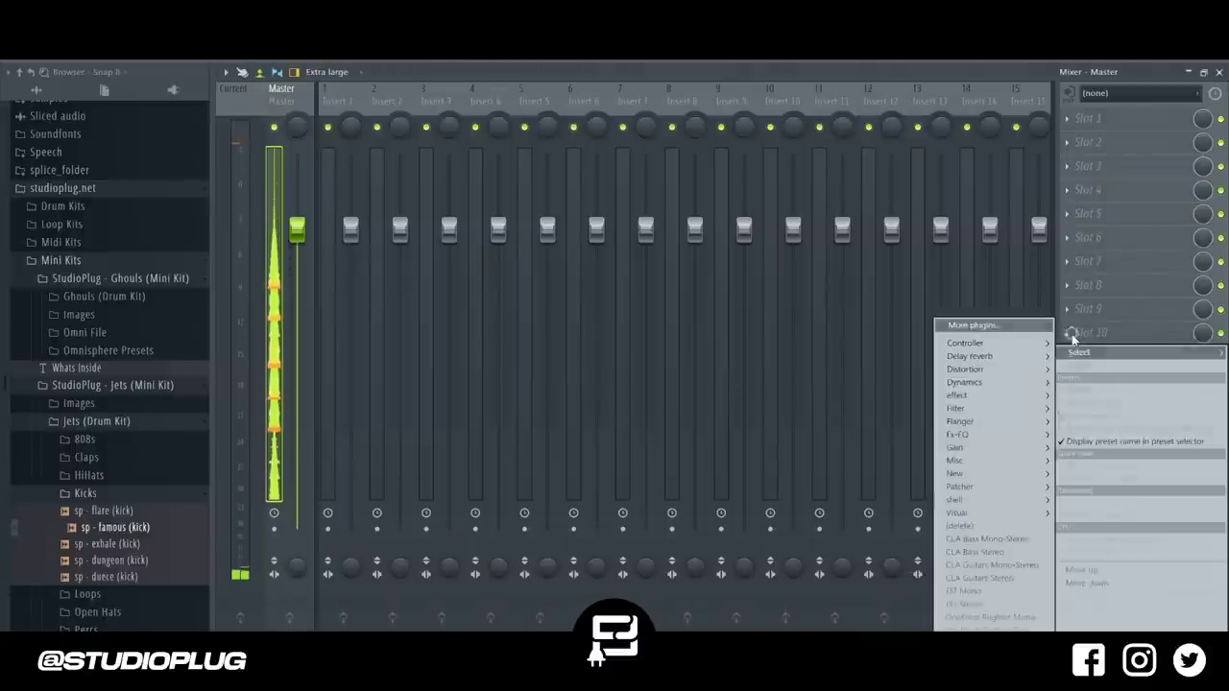
pyautogui.moveTo(979, 382)
pyautogui.click(879, 420)
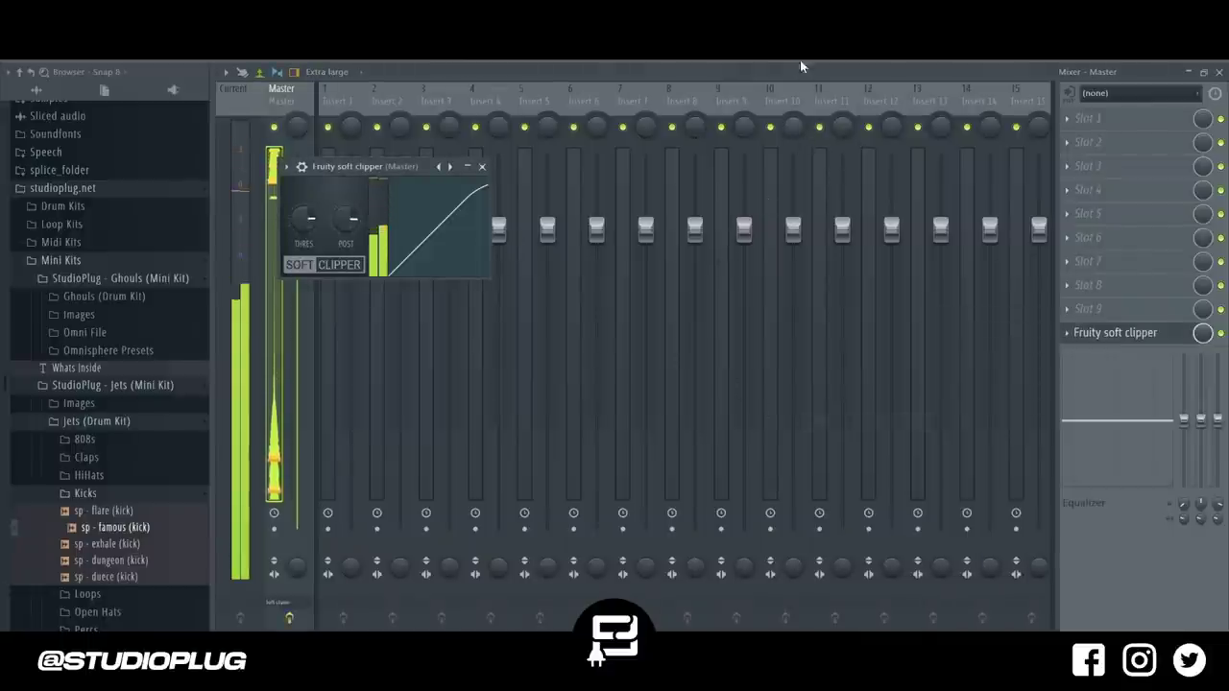
# Replace the sample in the sp - hidden (kick) channel with sp - famous (kick).
pyautogui.press('F6')
pyautogui.moveTo(154, 534); pyautogui.dragTo(474, 426)
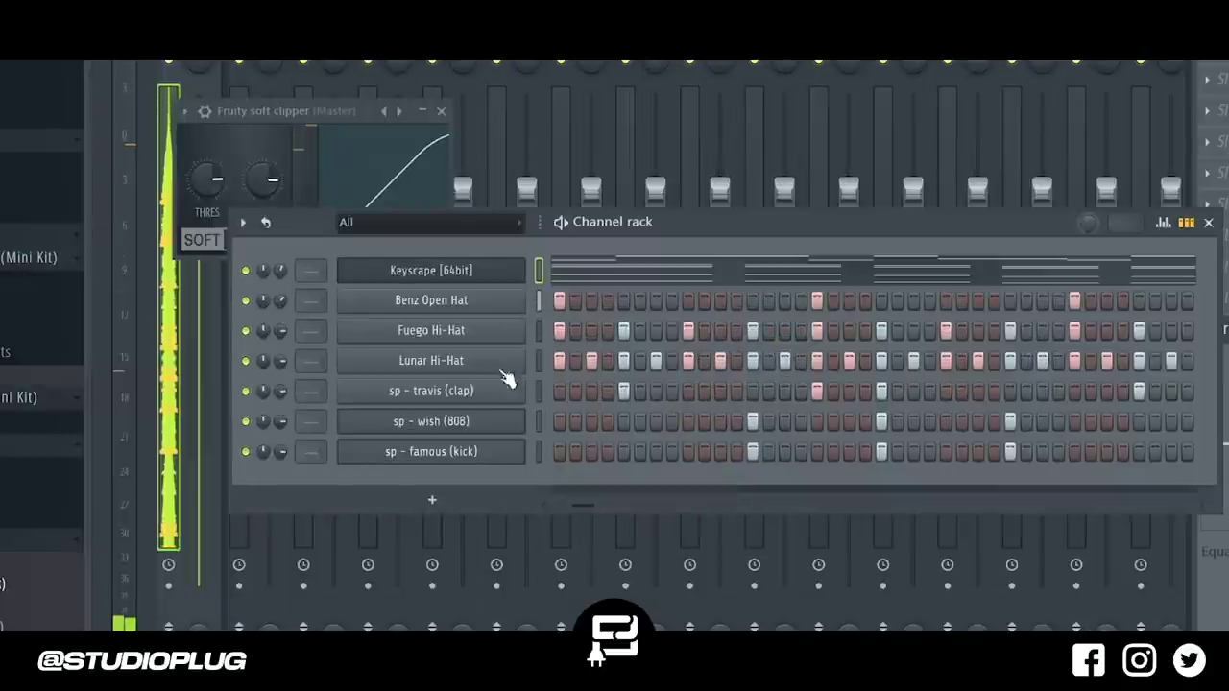
# Add an Omnisphere channel and copy the Keyscape notes into it.
pyautogui.click(428, 503)
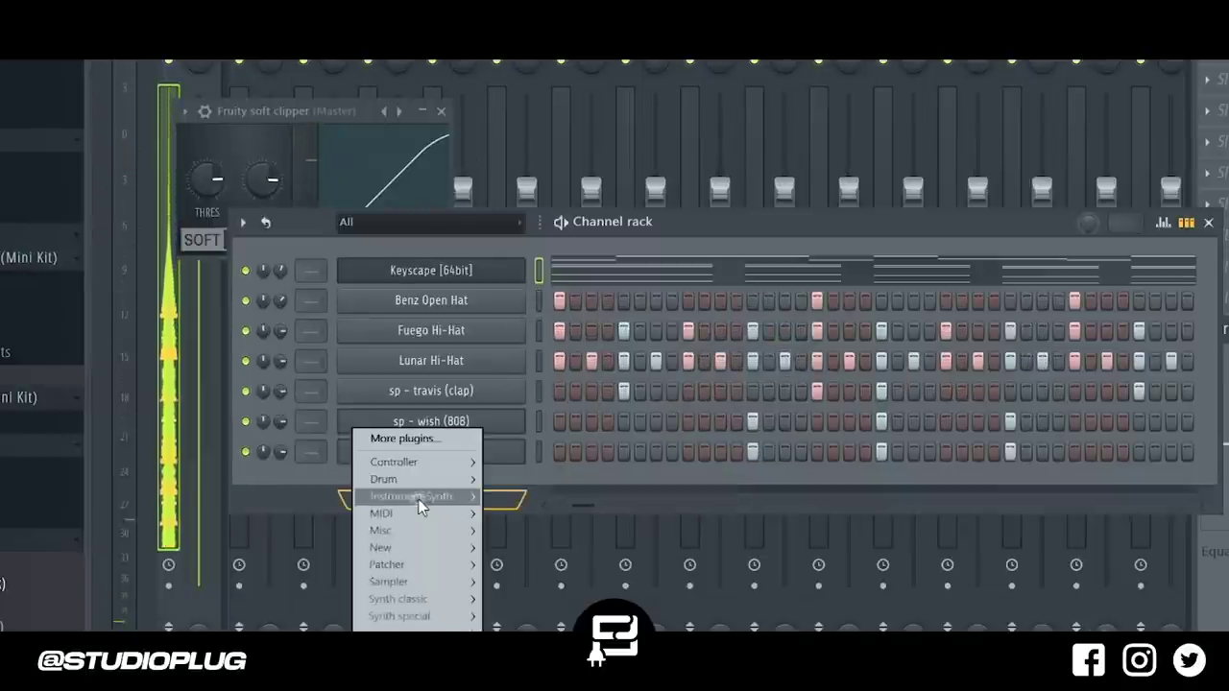
pyautogui.moveTo(419, 506)
pyautogui.click(541, 689)
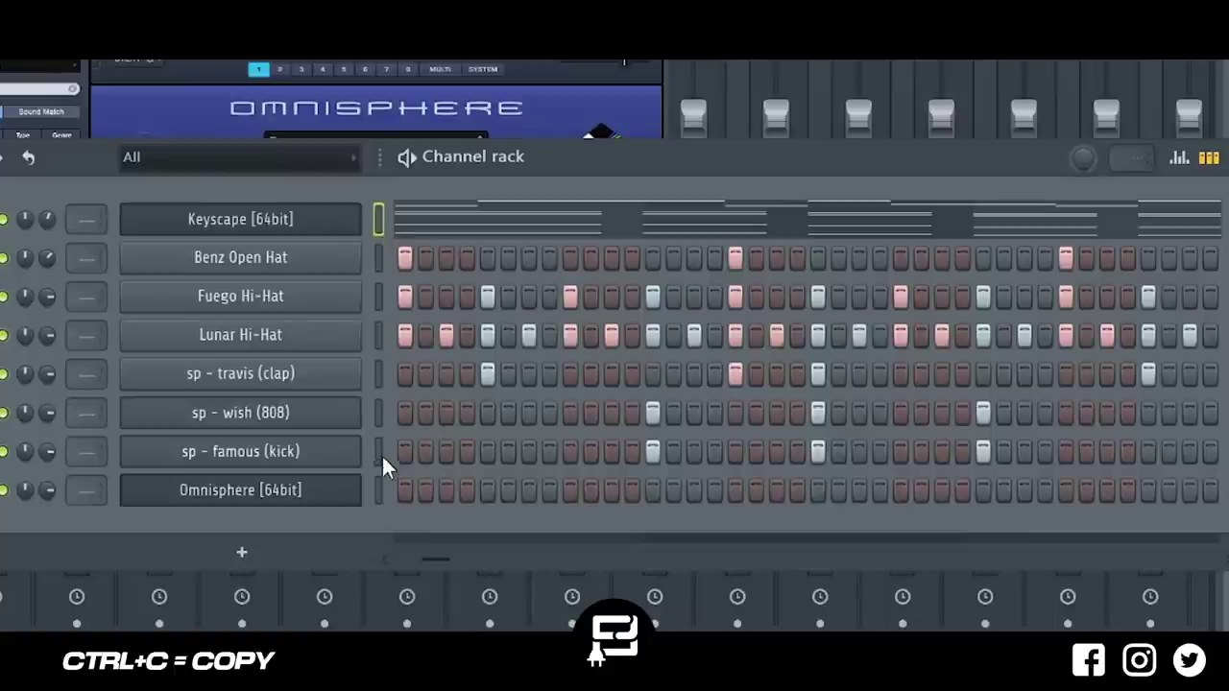
pyautogui.click(379, 492)
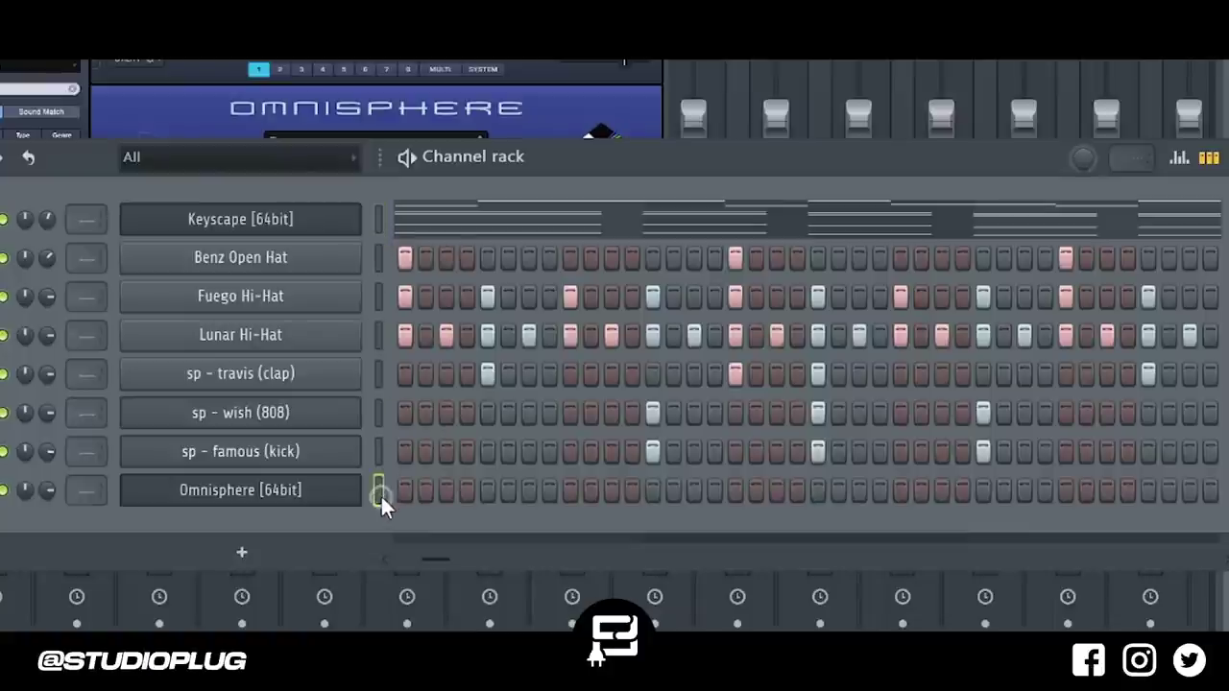
pyautogui.hotkey('ctrl', 'v')
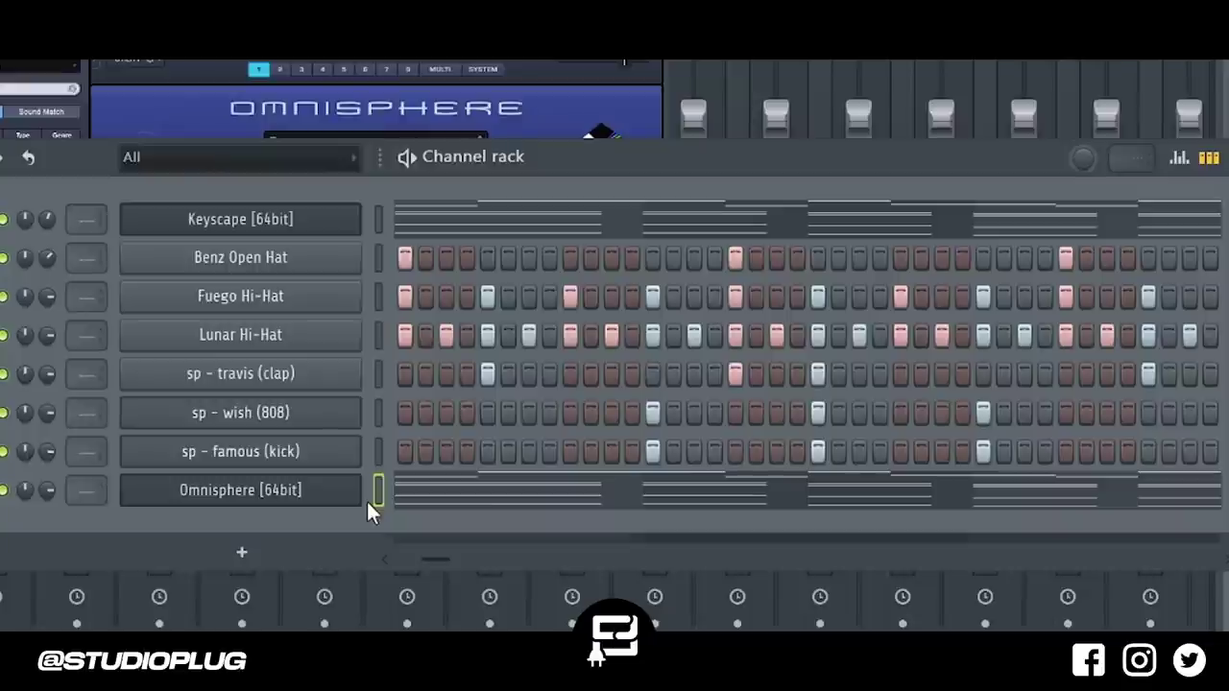
# Move the Omnisphere channel up the rack so it sits directly below Keyscape.
pyautogui.hotkey('alt', 'Up')
pyautogui.hotkey('alt', 'Up')
pyautogui.hotkey('alt', 'Up')
pyautogui.hotkey('alt', 'Up')
pyautogui.hotkey('alt', 'Up')
pyautogui.hotkey('alt', 'Up')
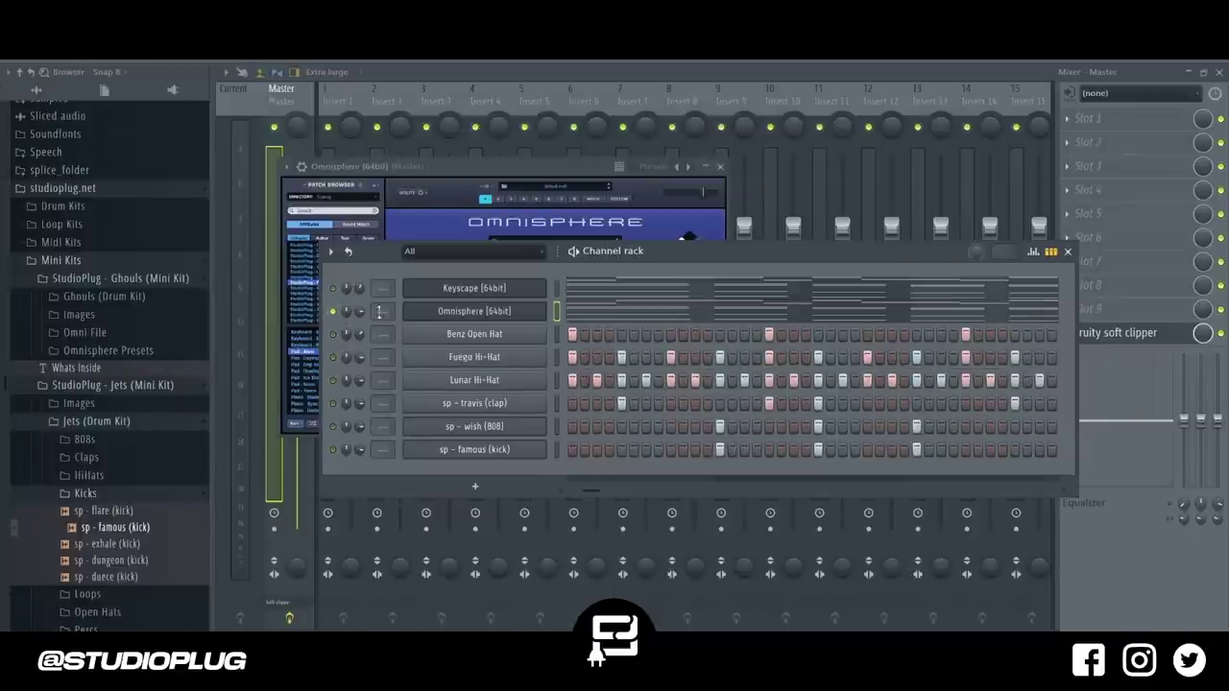
# Keep only the upper melody notes in Omnisphere, and raise the Spring and Pro-Verb mix levels of the Pad - Alani patch.
pyautogui.click(444, 315)
pyautogui.click(444, 316)
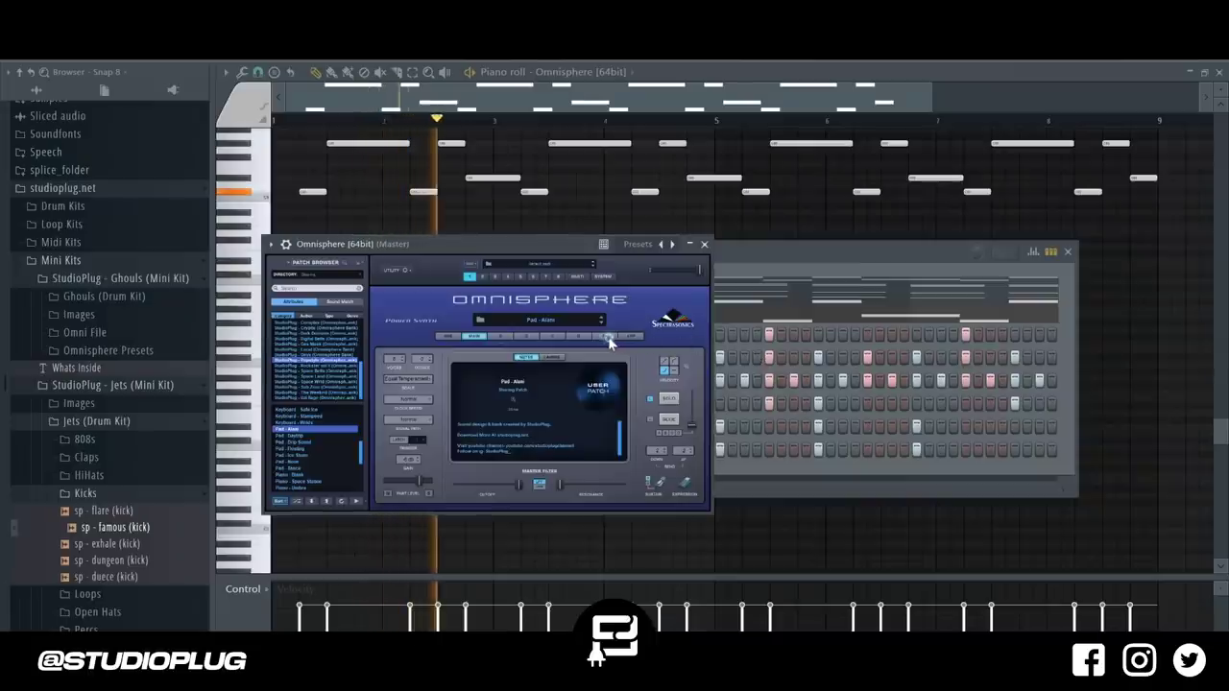
pyautogui.click(608, 337)
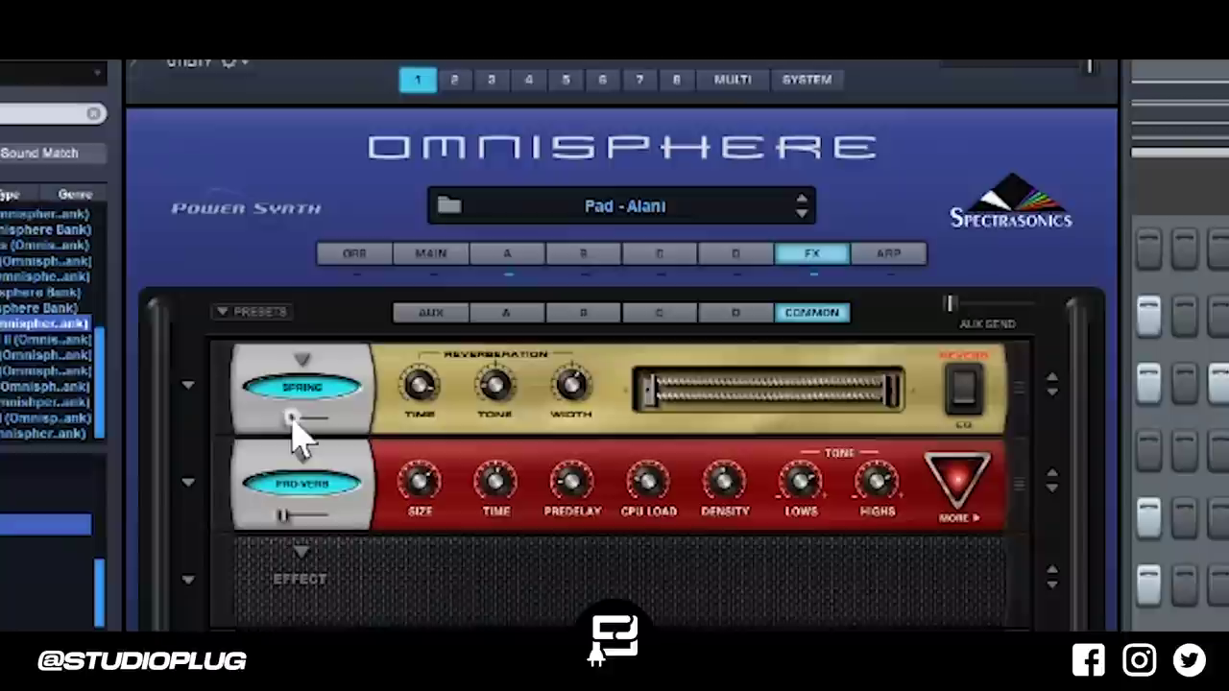
pyautogui.moveTo(426, 397); pyautogui.dragTo(430, 396)
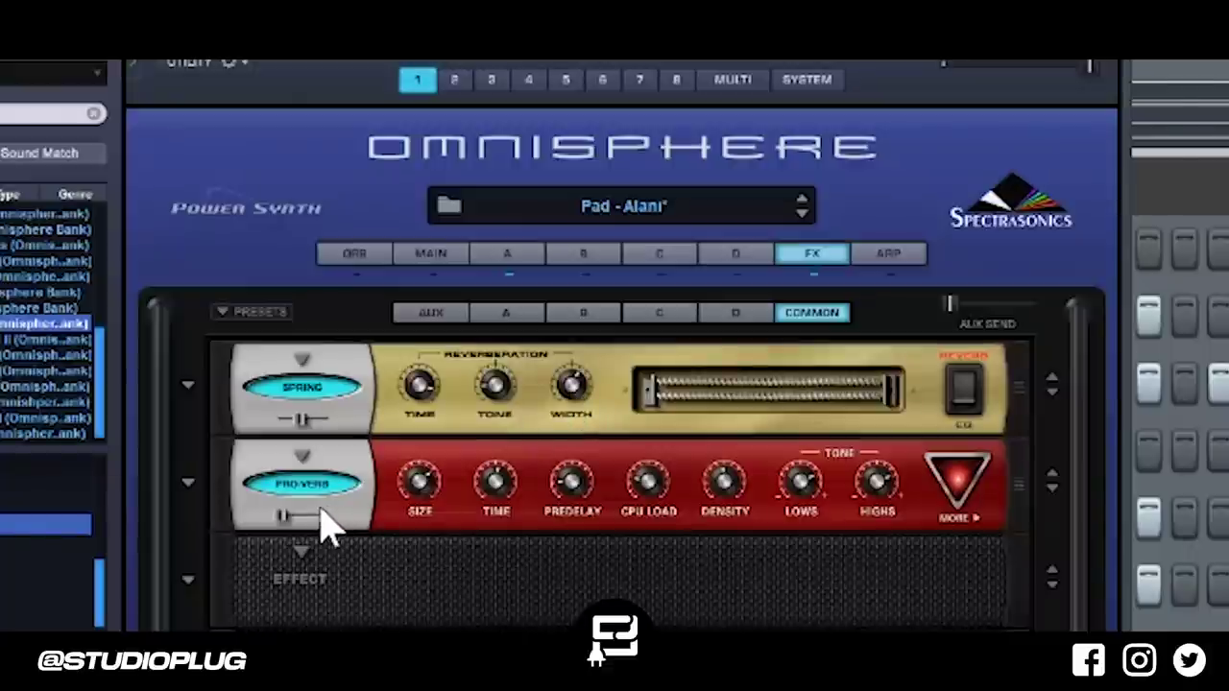
pyautogui.moveTo(296, 528); pyautogui.dragTo(312, 534)
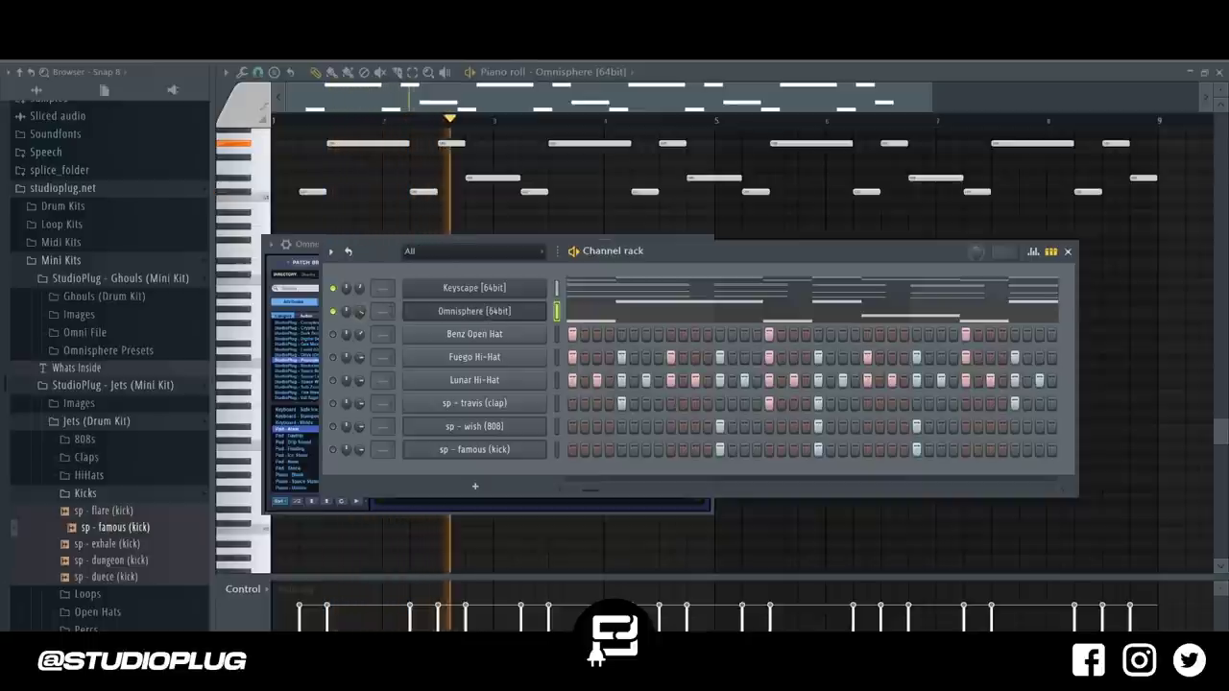
pyautogui.press('space')
# Add a second Omnisphere channel with Keyscape's notes and the keyboard - miracle patch, and play it together with Keyscape and the first Omnisphere.
pyautogui.click(512, 312)
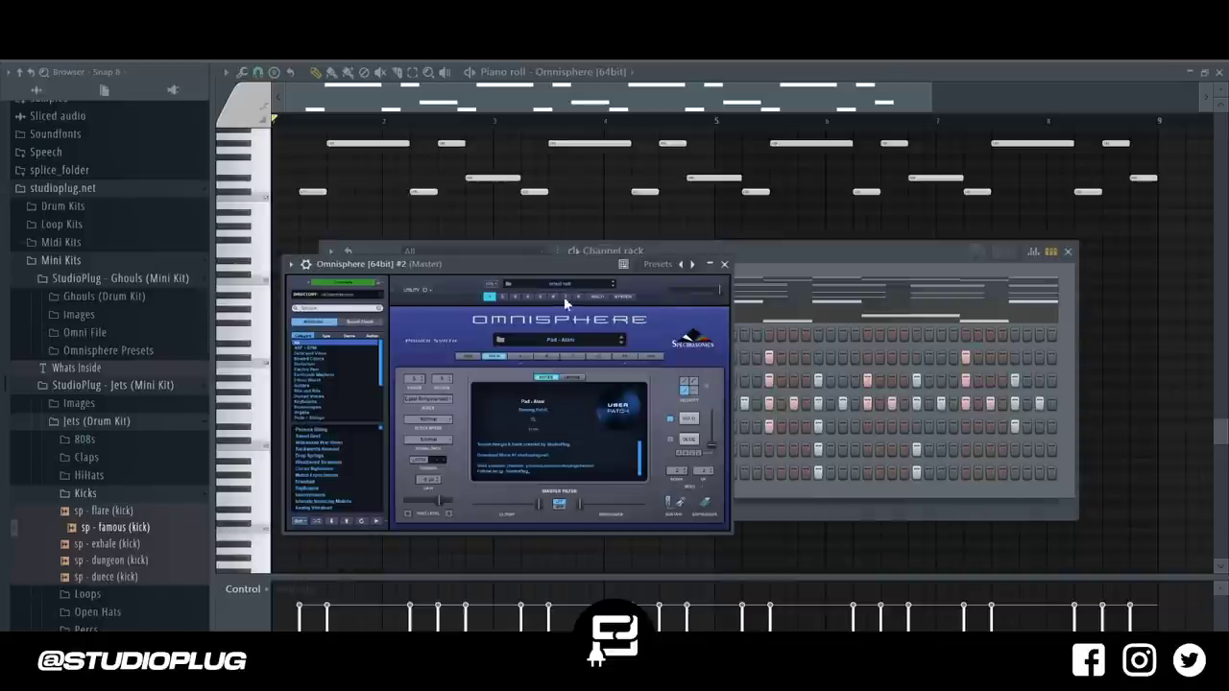
pyautogui.click(359, 294)
pyautogui.click(361, 421)
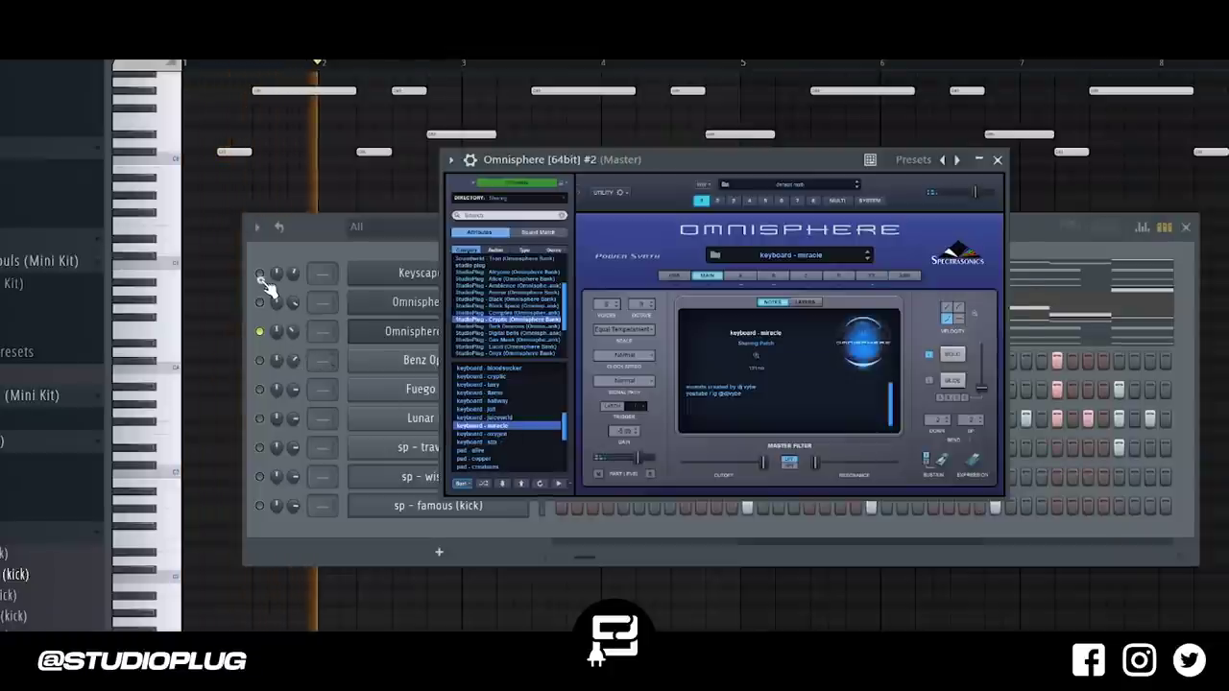
pyautogui.click(268, 287)
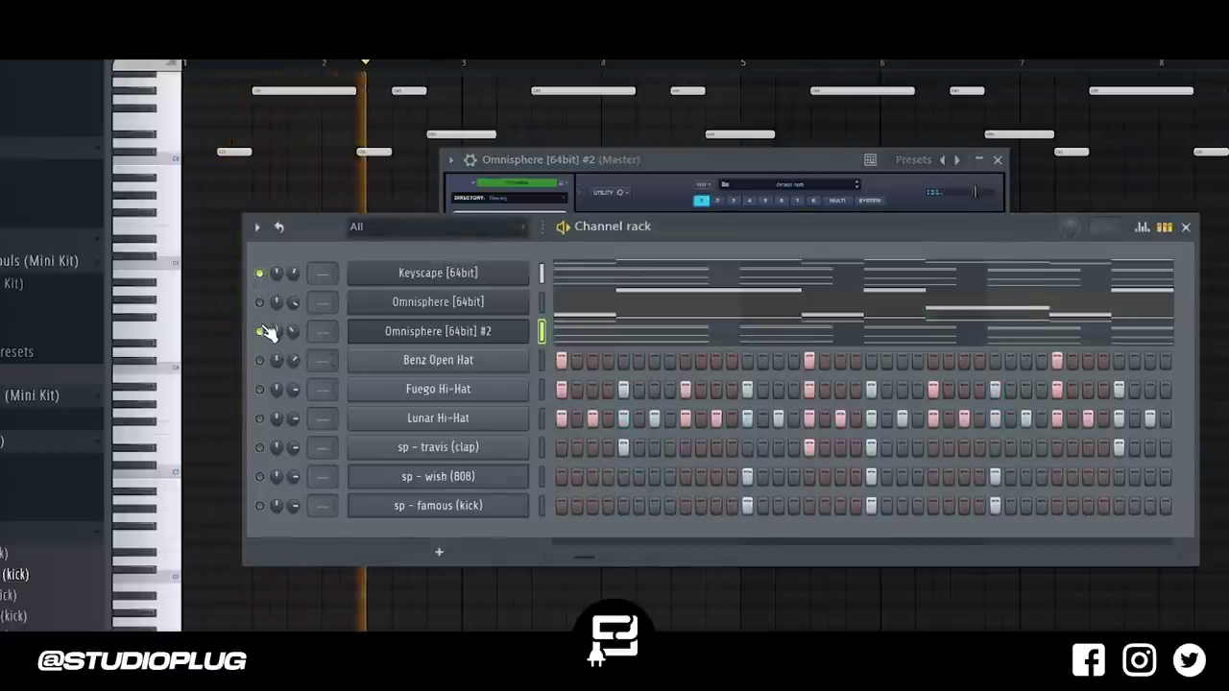
pyautogui.click(260, 305)
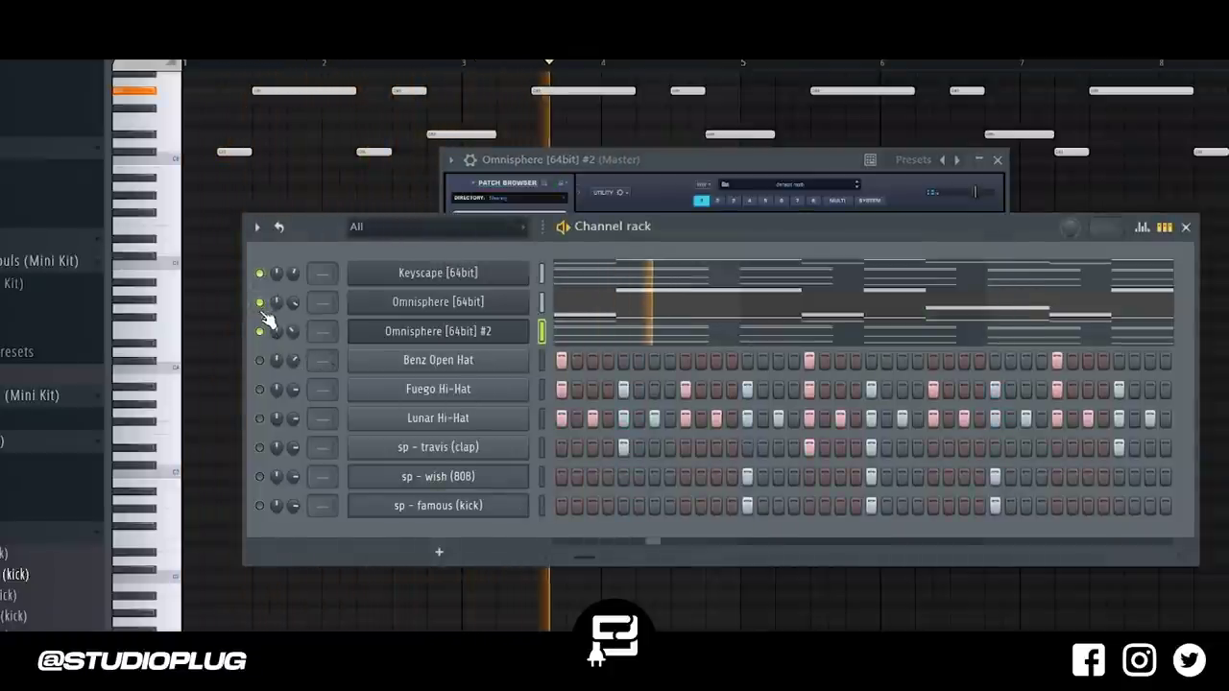
# Play the beat with every channel on, mute Keyscape and the first Omnisphere to compare, and solo Omnisphere #2.
pyautogui.rightClick(260, 305)
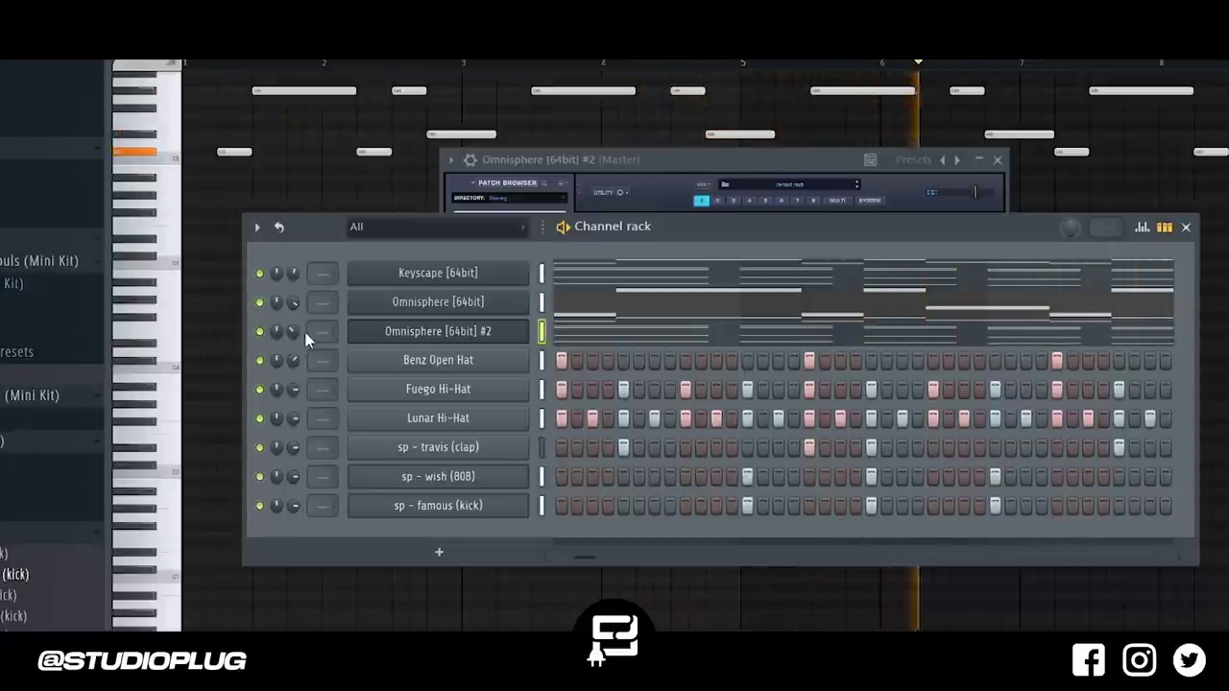
pyautogui.click(260, 303)
pyautogui.click(260, 273)
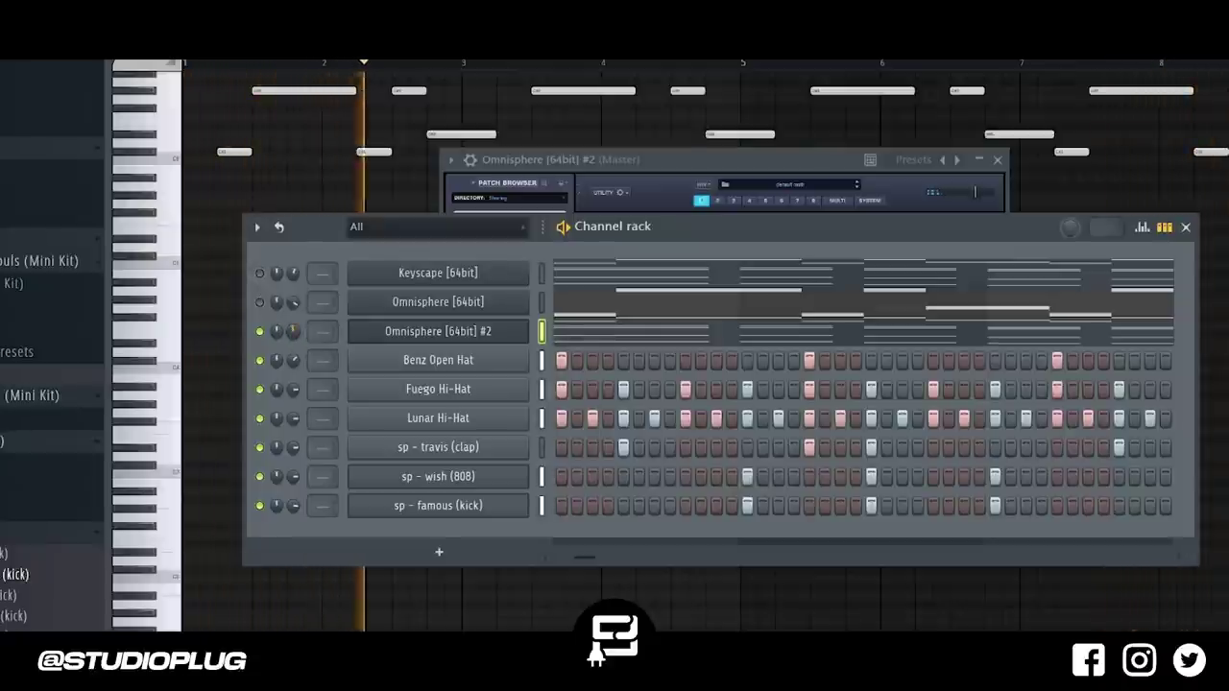
pyautogui.rightClick(260, 332)
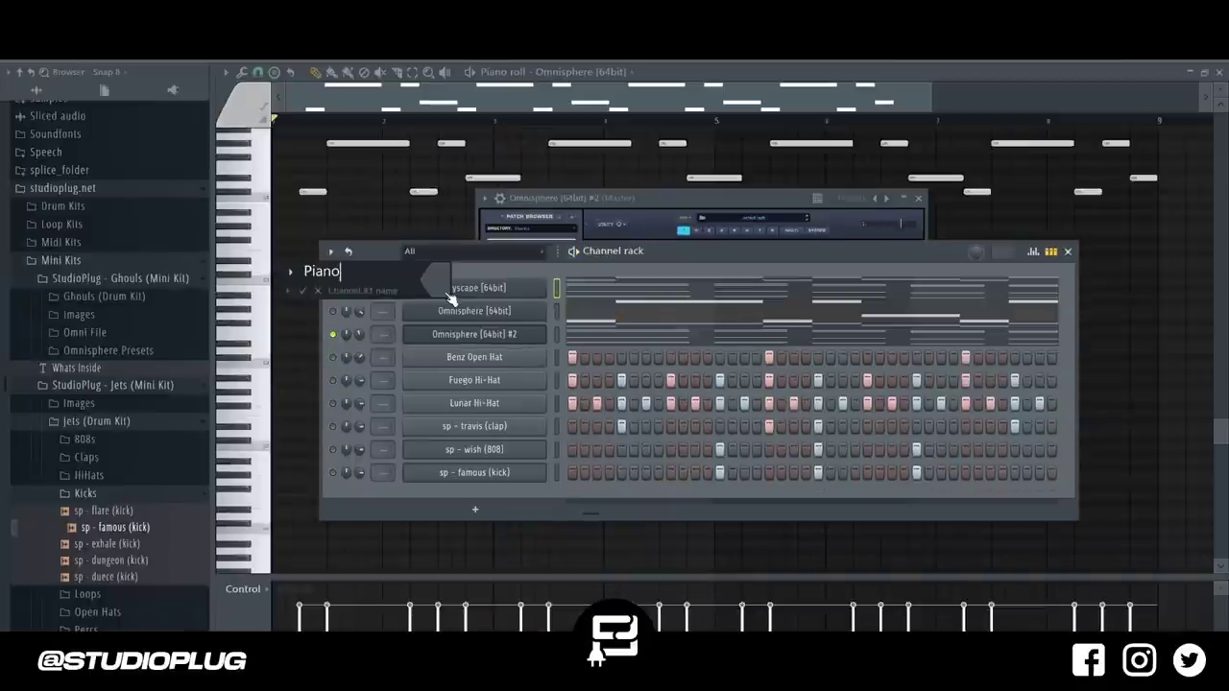
# Rename the Keyscape channel Piano, the first Omnisphere channel Pad and the second Omnisphere channel Synth.
pyautogui.press('Return')
pyautogui.rightClick(445, 314)
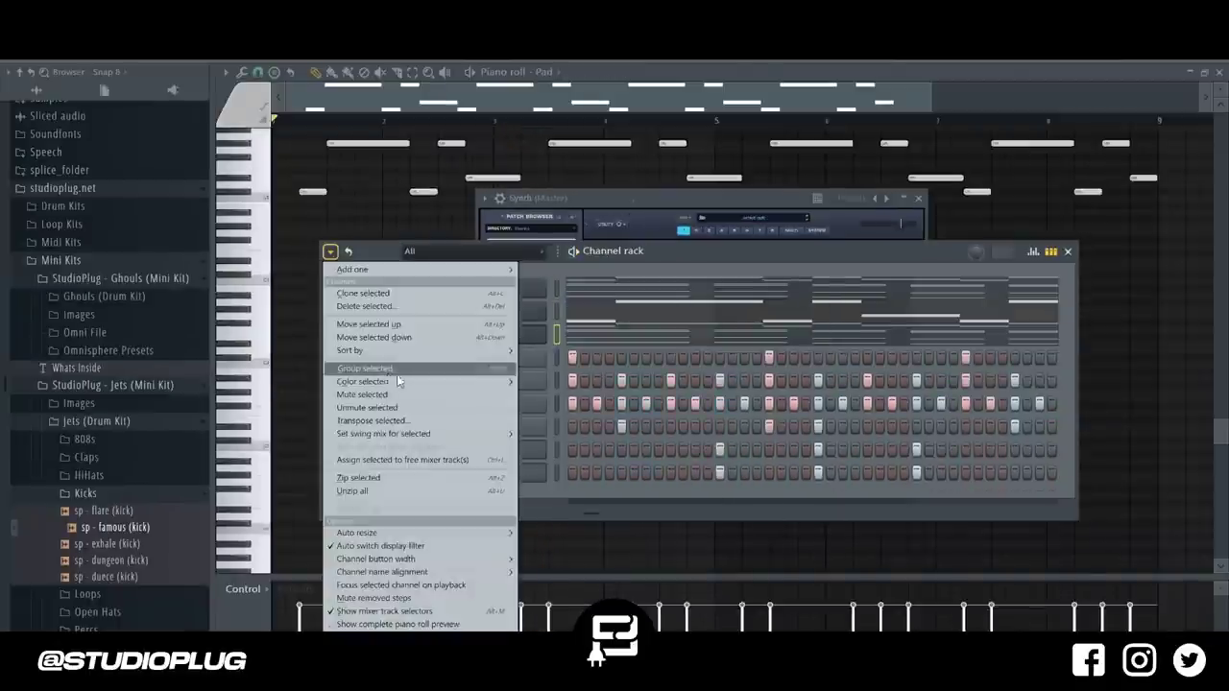
pyautogui.moveTo(398, 383)
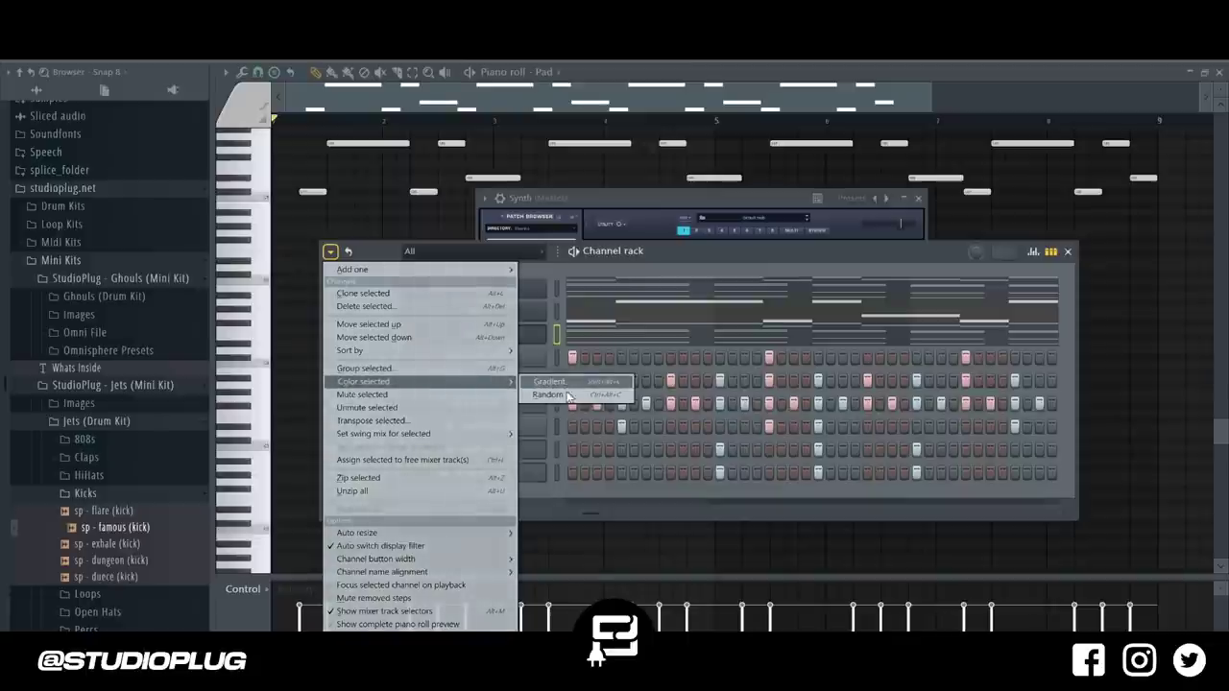
pyautogui.click(566, 395)
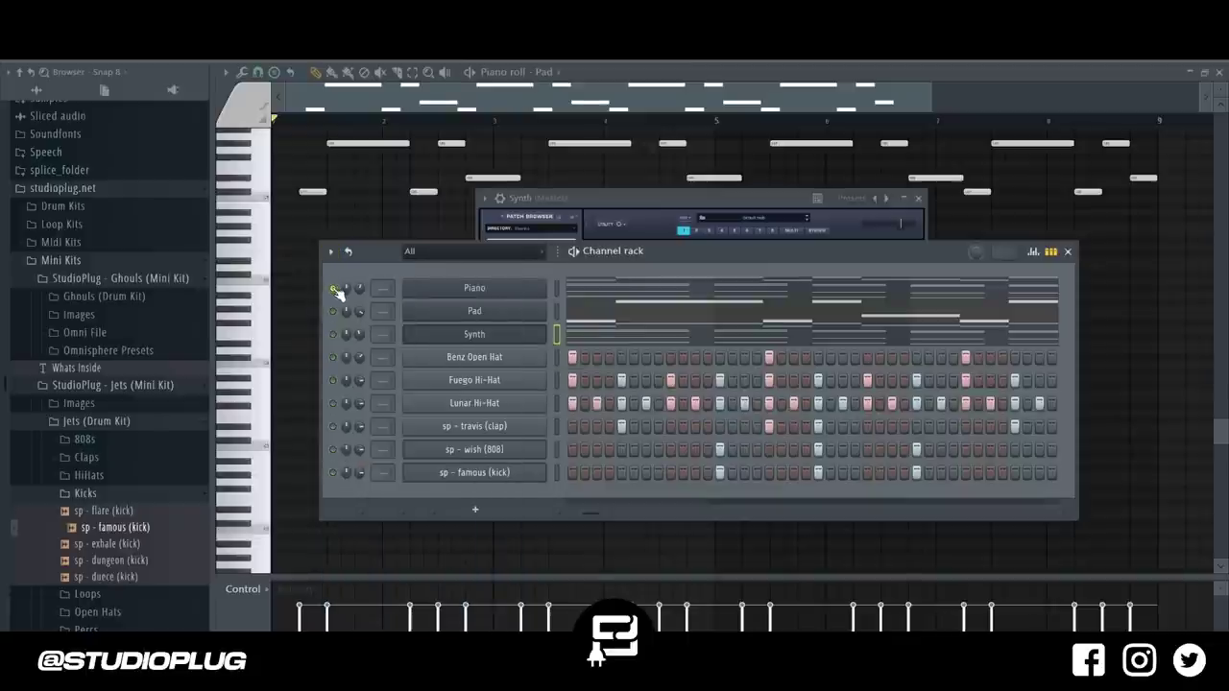
# Solo the Piano channel, quick-render Pattern 1 as an audio clip, and place the clip directly below the instrument as Piano.
pyautogui.click(558, 288)
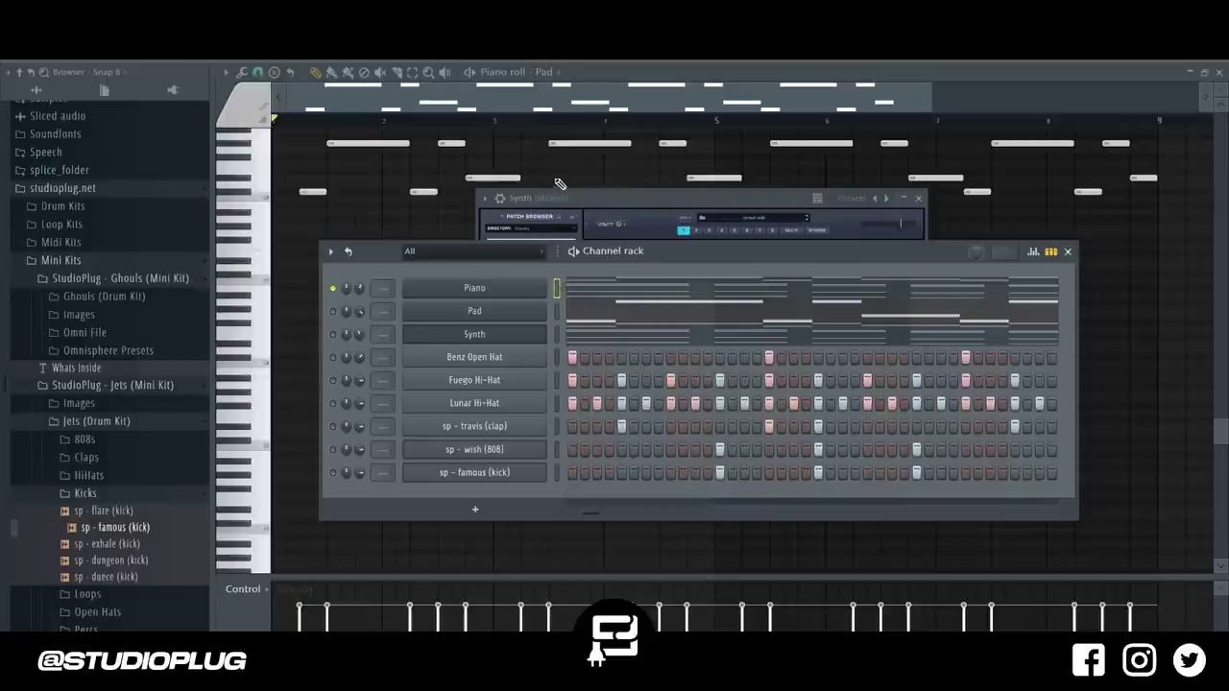
pyautogui.click(643, 48)
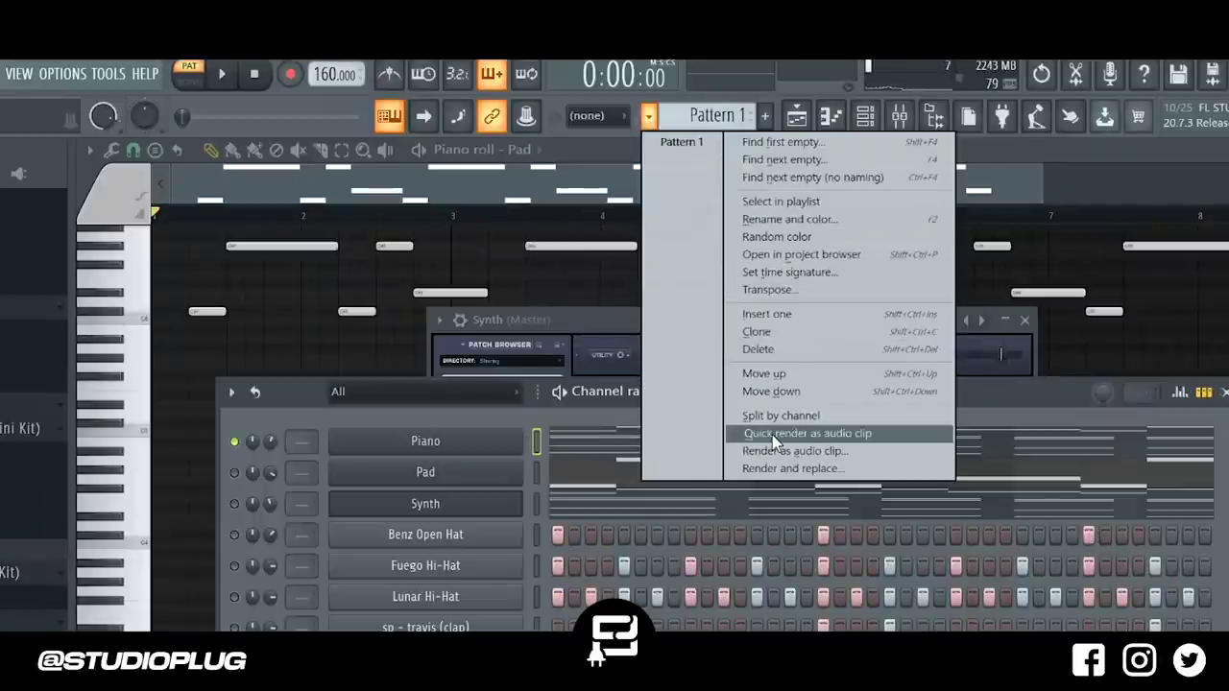
pyautogui.click(772, 435)
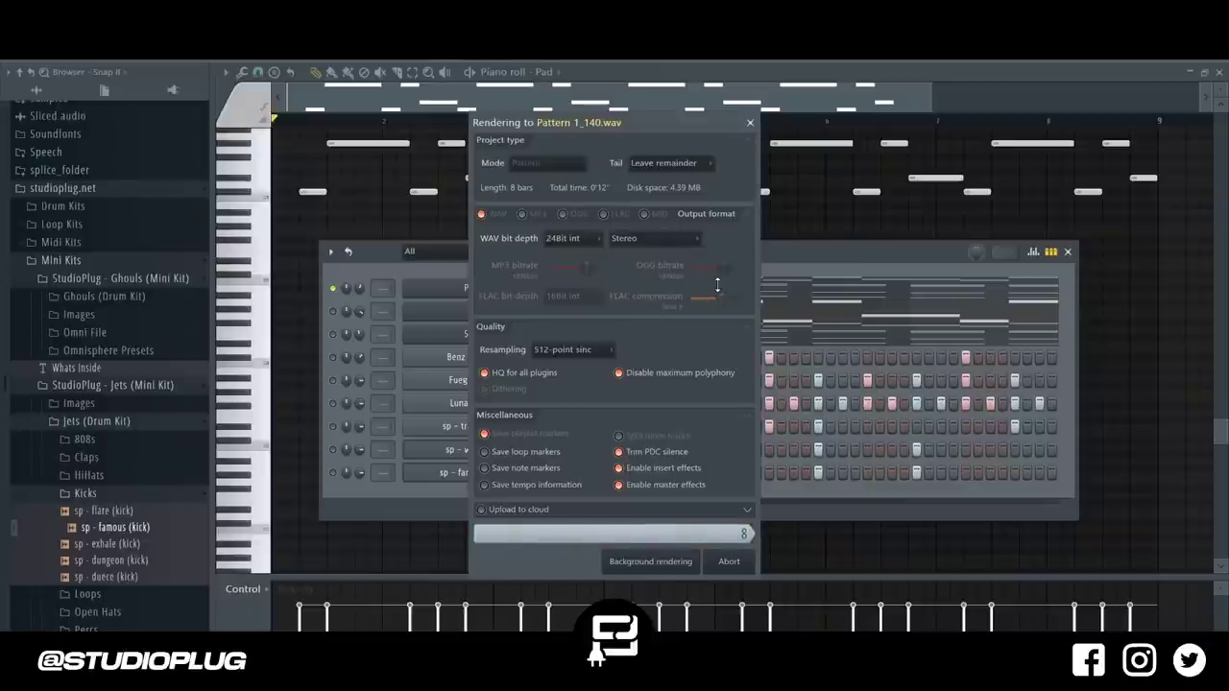
pyautogui.click(537, 256)
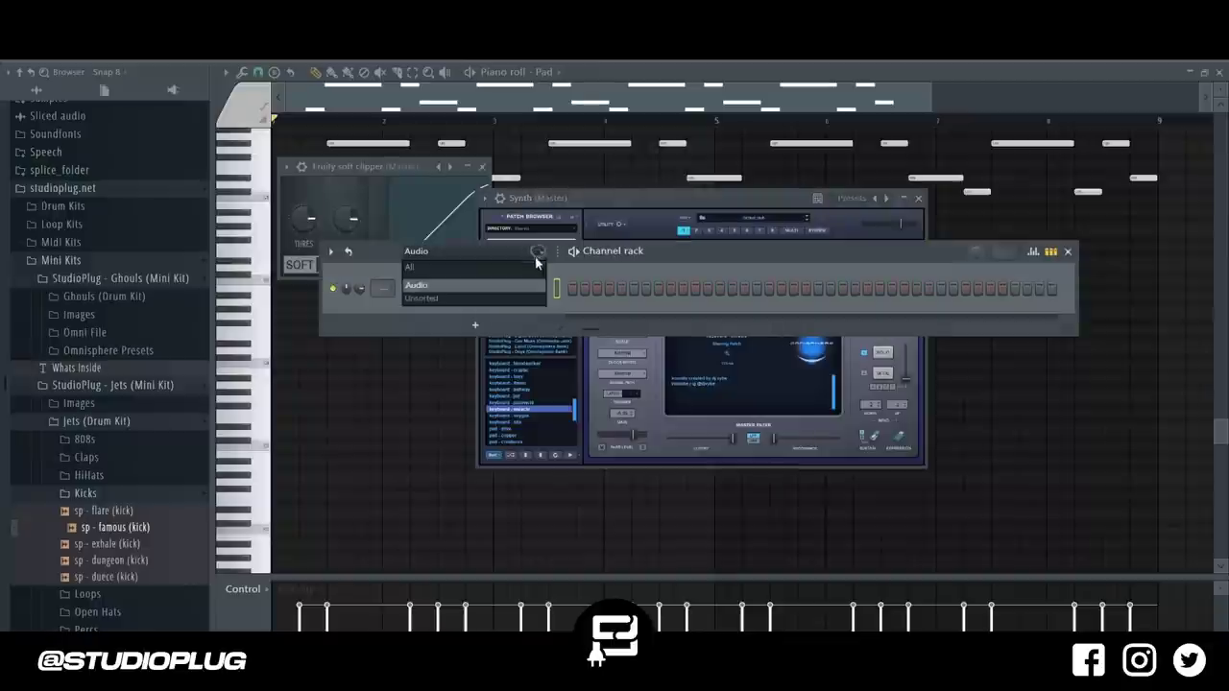
pyautogui.click(526, 268)
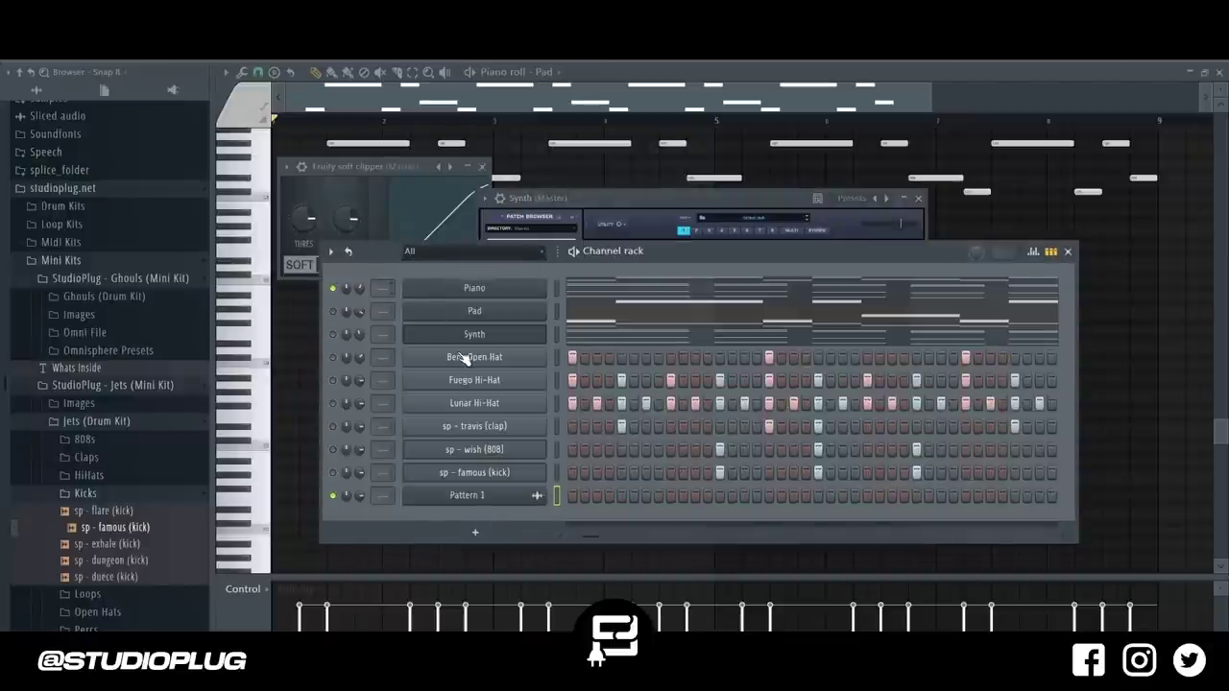
pyautogui.click(556, 314)
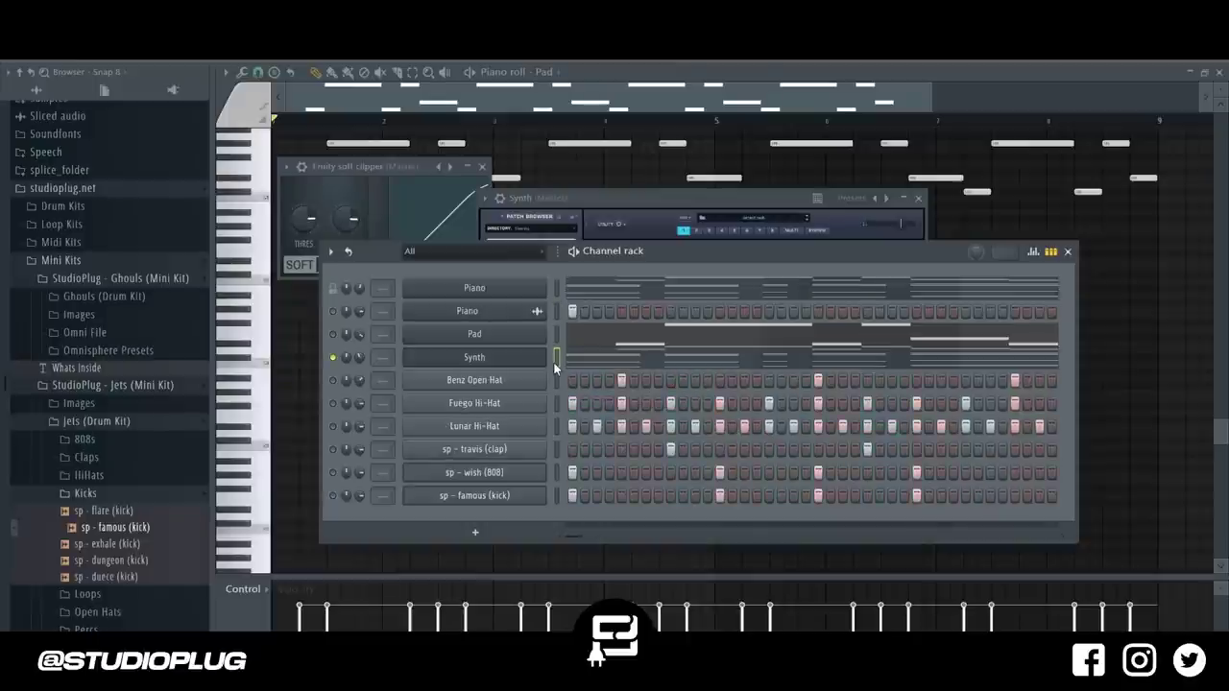
# Clone the Synth channel for a bass layer and open the clone's empty piano roll.
pyautogui.click(554, 362)
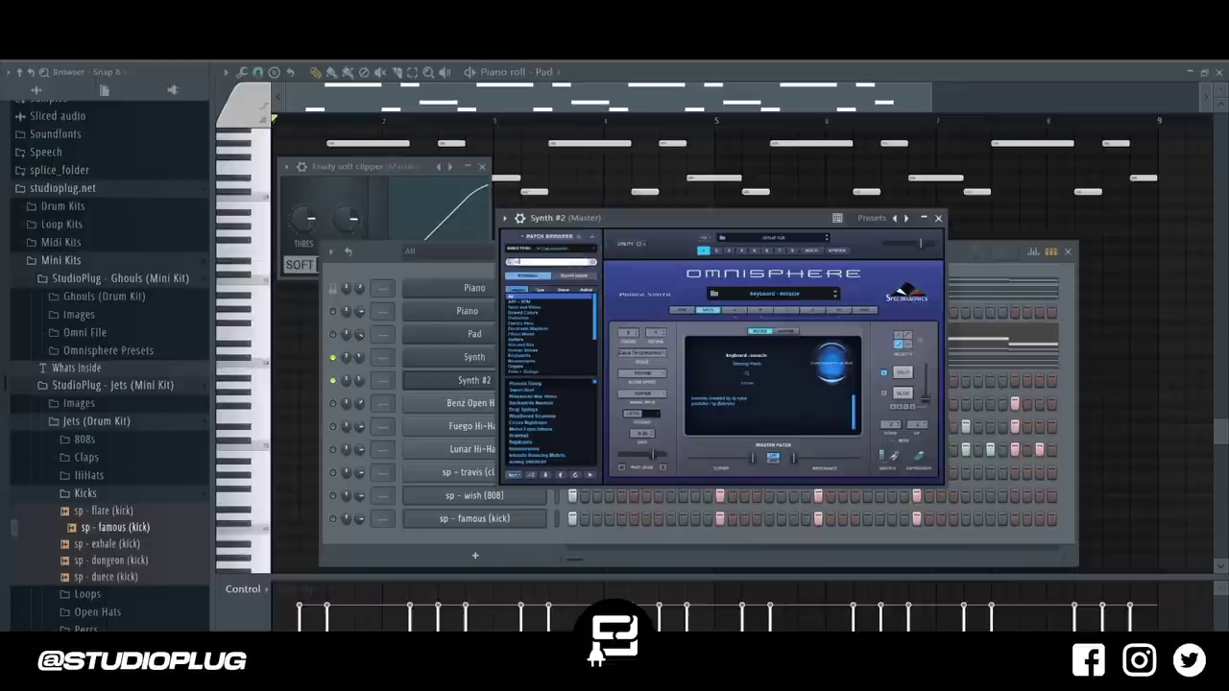
pyautogui.click(374, 260)
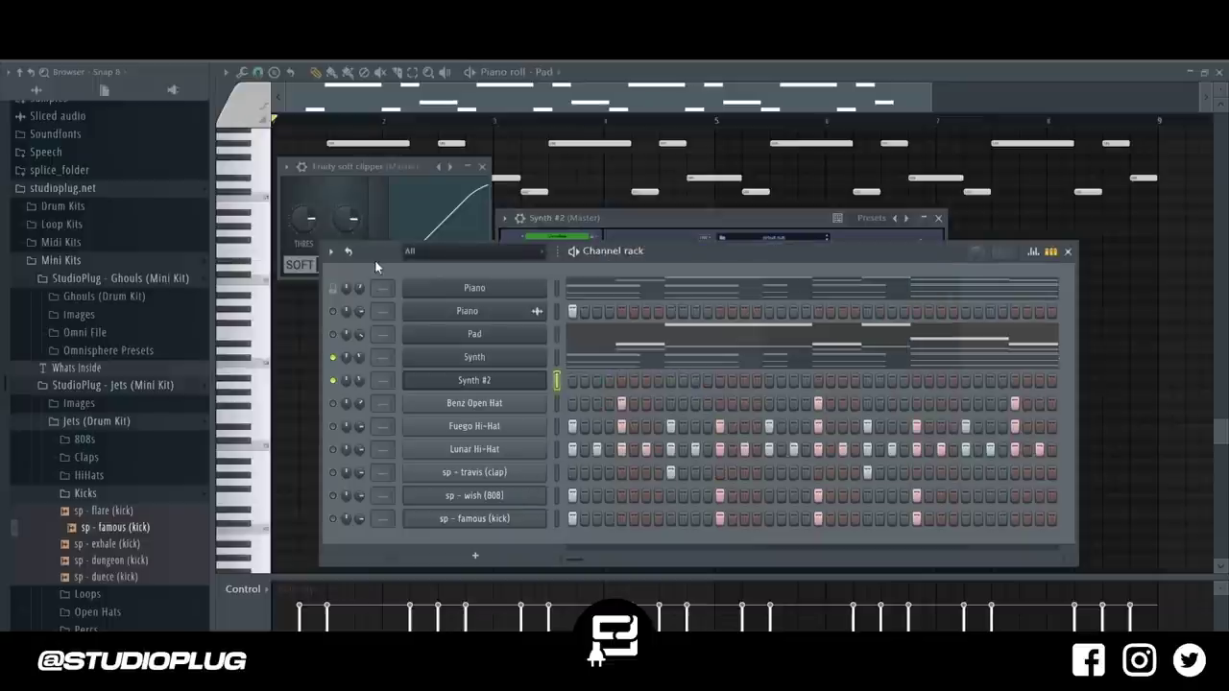
pyautogui.rightClick(554, 380)
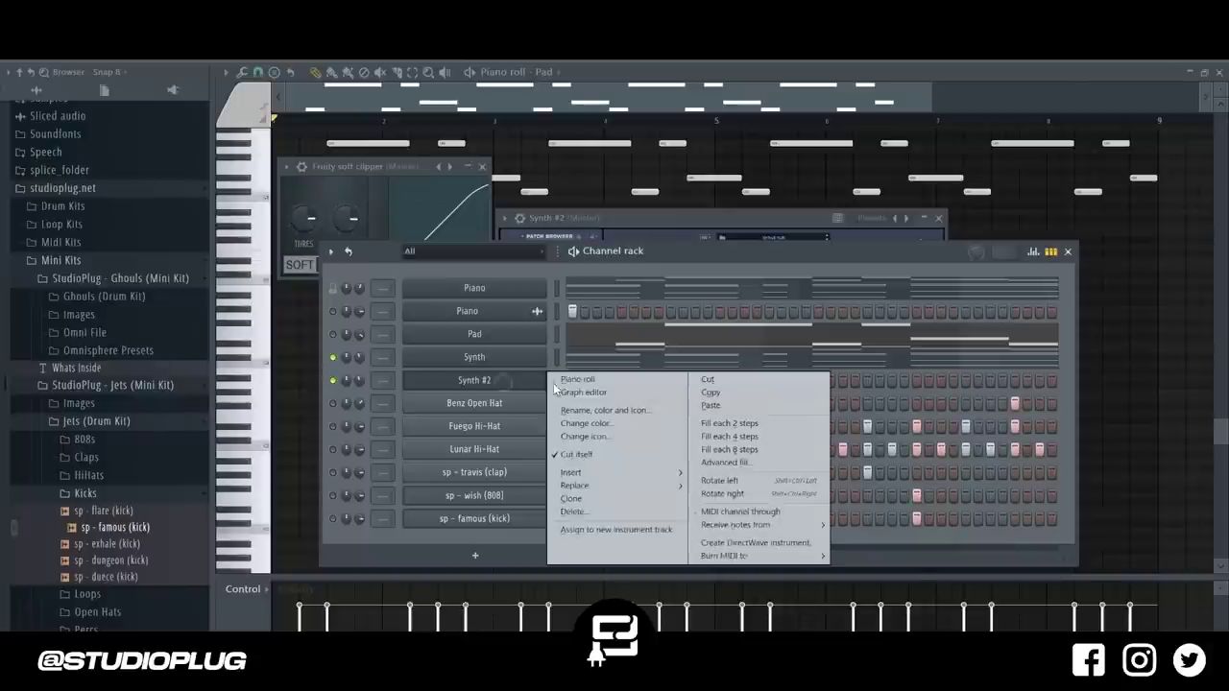
pyautogui.click(564, 382)
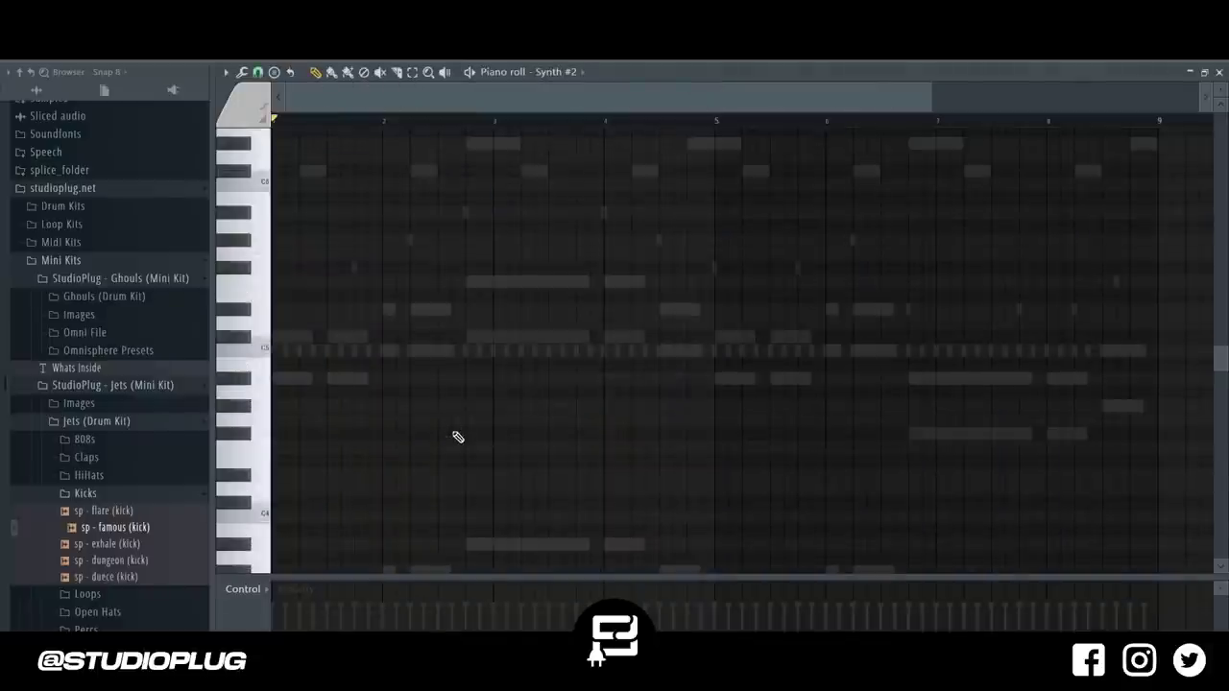
# Draw a root note at each chord change in Synth #2, following the ghost notes, and lengthen each to meet the next.
pyautogui.scroll(-3, 457, 436)
pyautogui.scroll(-2, 457, 436)
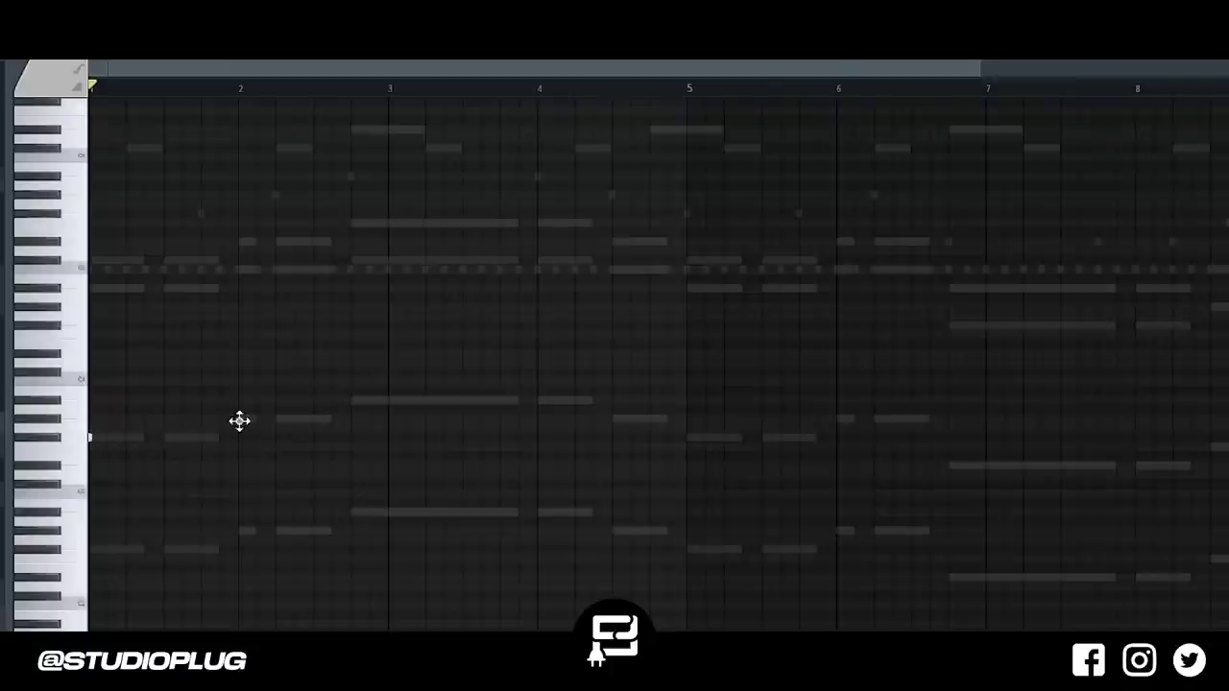
pyautogui.click(616, 423)
pyautogui.click(691, 440)
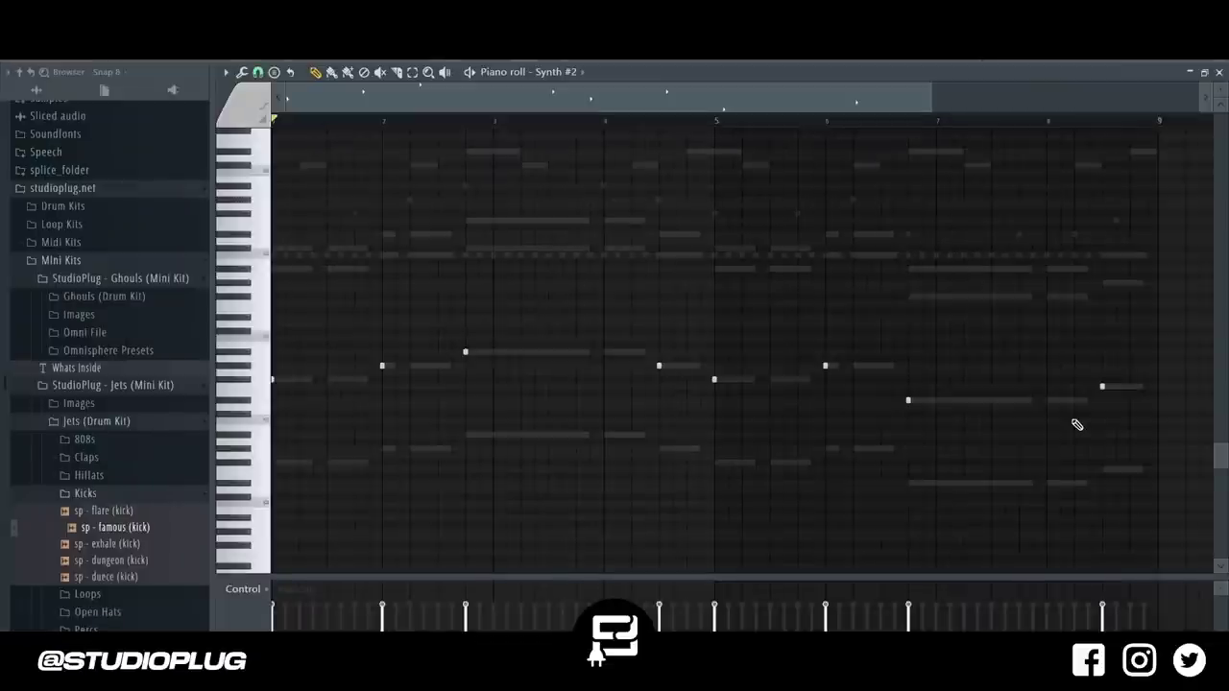
pyautogui.hotkey('ctrl', 'l')
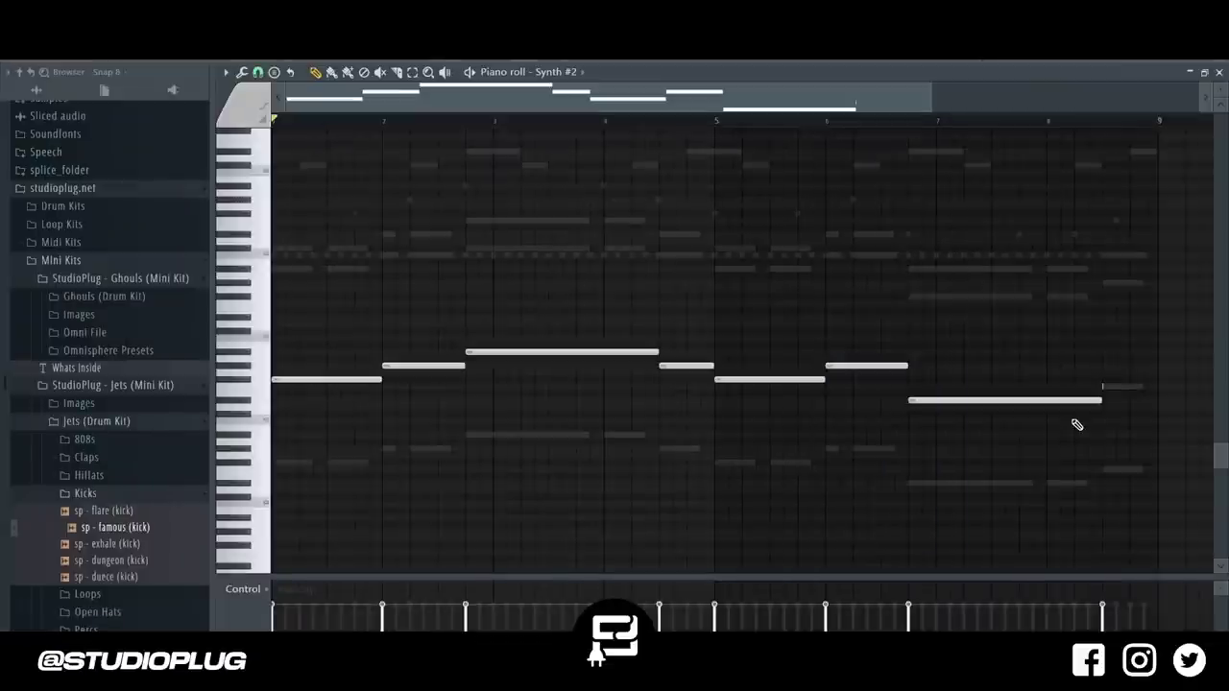
pyautogui.click(1124, 388)
pyautogui.moveTo(1135, 387); pyautogui.dragTo(1169, 399)
# Audition the Synth #2 line and raise all its notes by one octave.
pyautogui.press('space')
pyautogui.press('space')
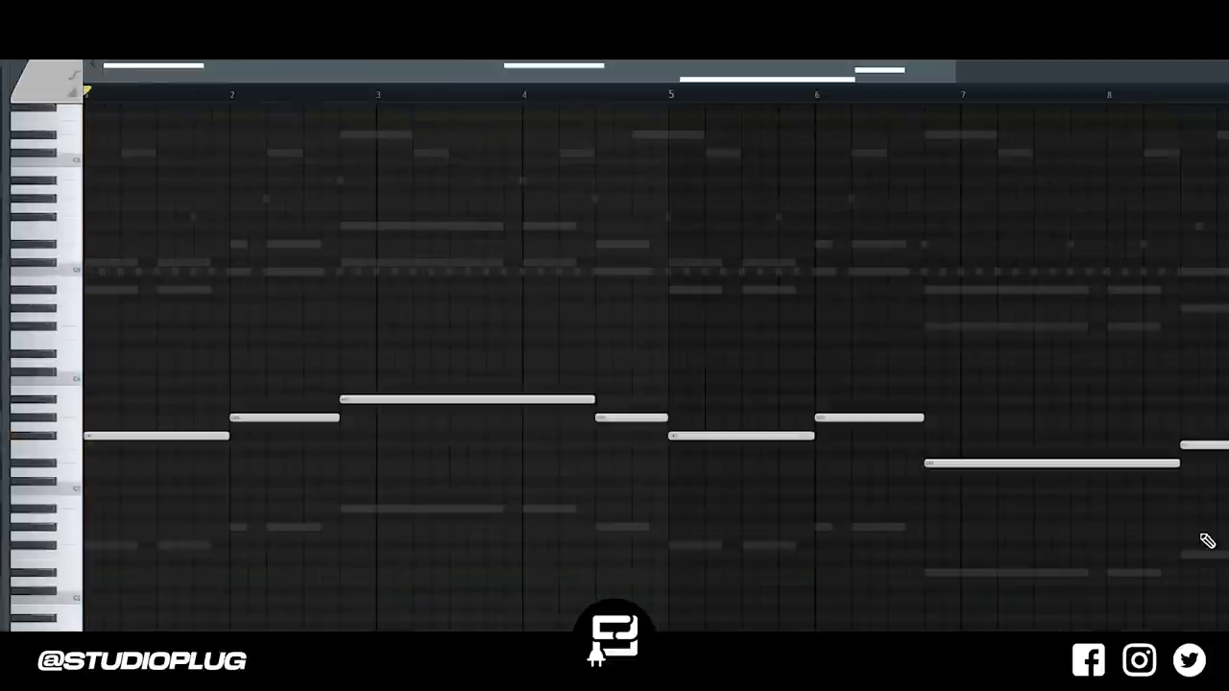
pyautogui.hotkey('ctrl', 'Up')
pyautogui.press('space')
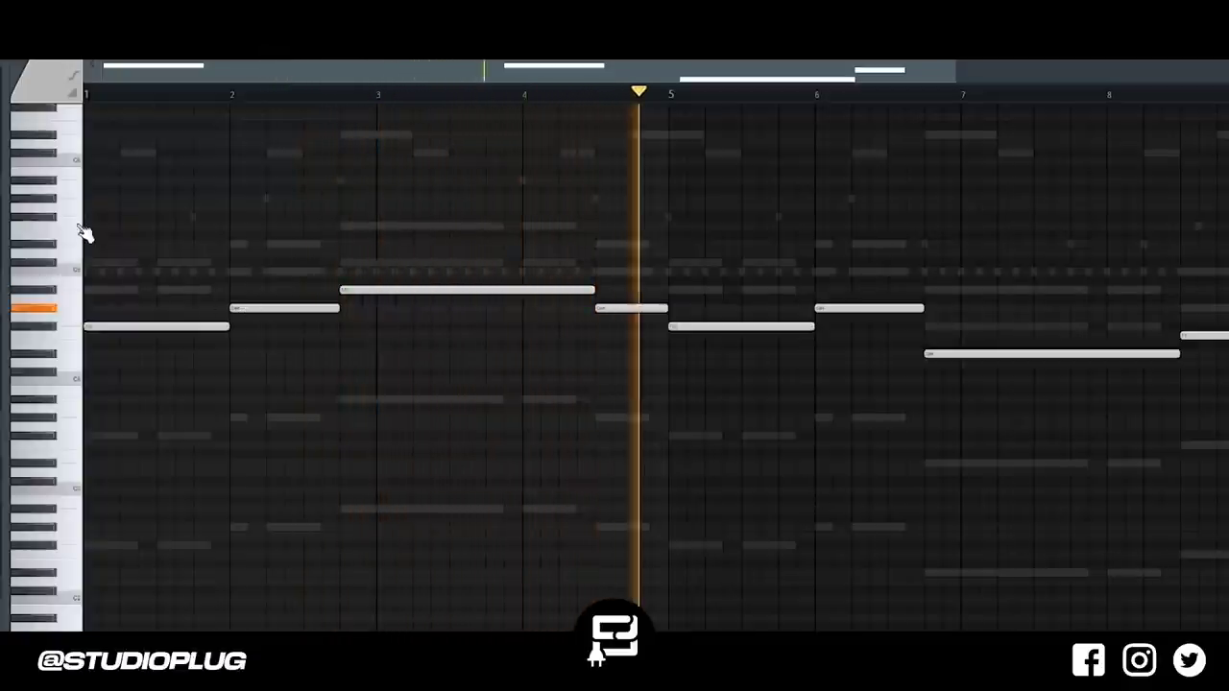
# Shorten all the Synth #2 notes by about half a beat to separate them, and rename the channel Synth Bass.
pyautogui.hotkey('ctrl', 'a')
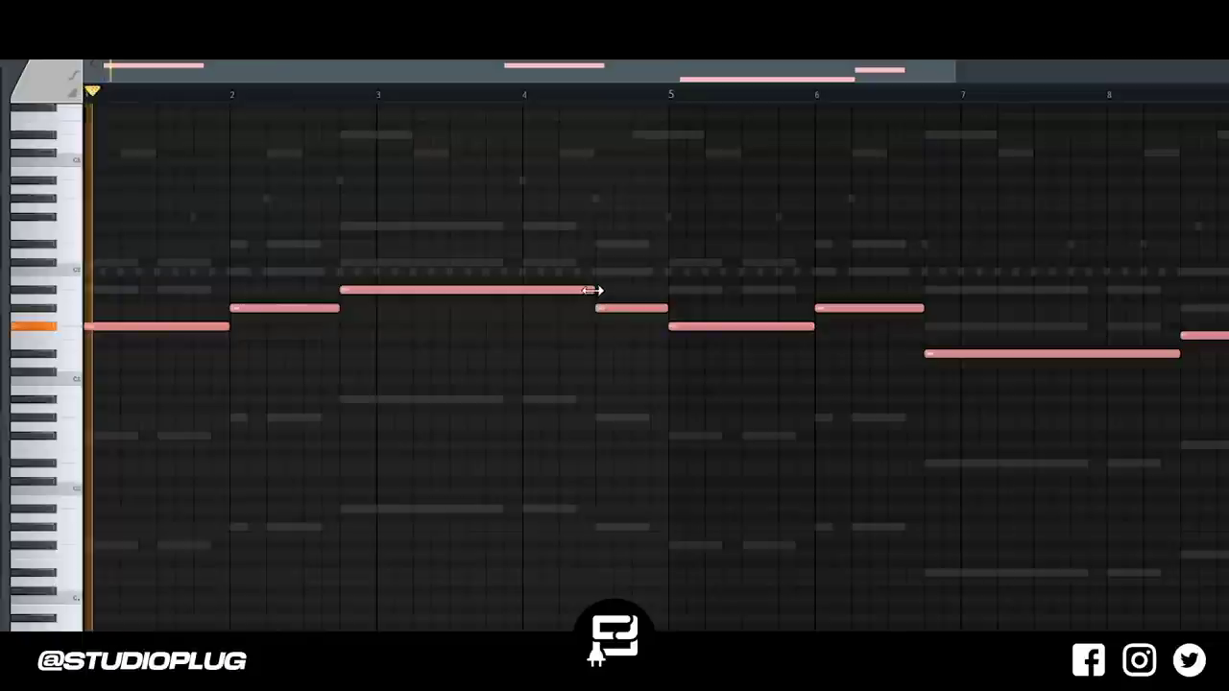
pyautogui.press('space')
pyautogui.moveTo(594, 289); pyautogui.dragTo(581, 293)
pyautogui.press('space')
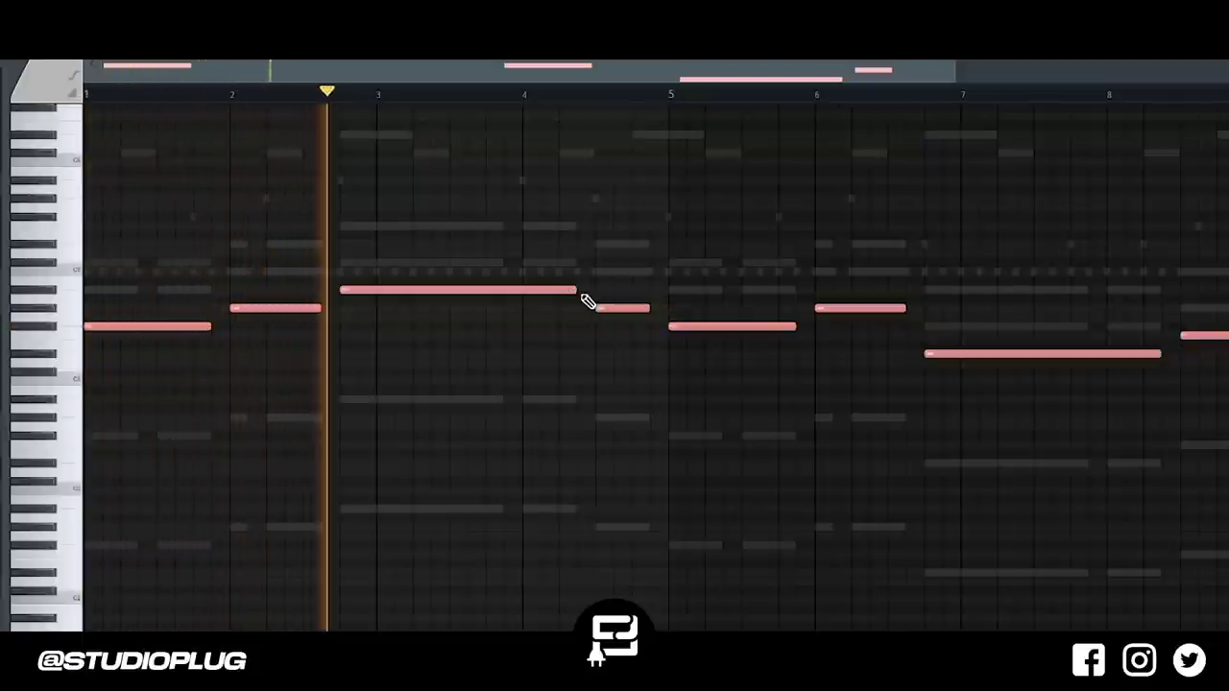
pyautogui.hotkey('ctrl', 'd')
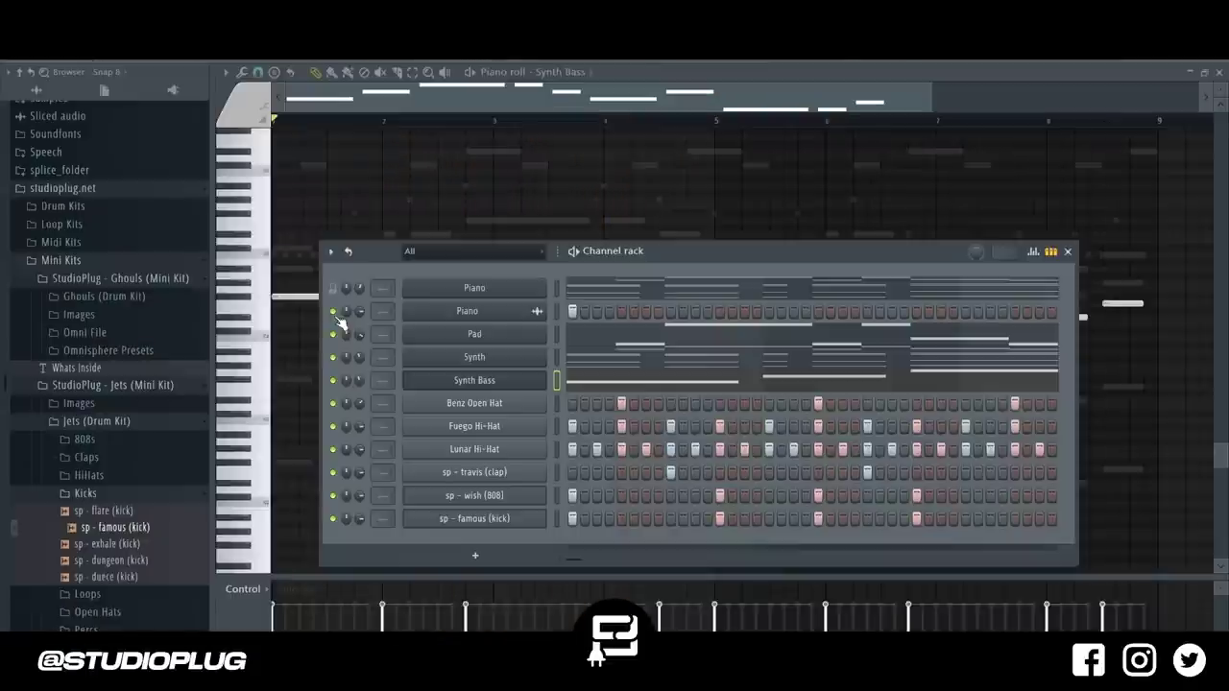
# Solo Pad, Synth and Synth Bass one at a time and quick-render Pattern 1 as an audio clip for each.
pyautogui.click(553, 336)
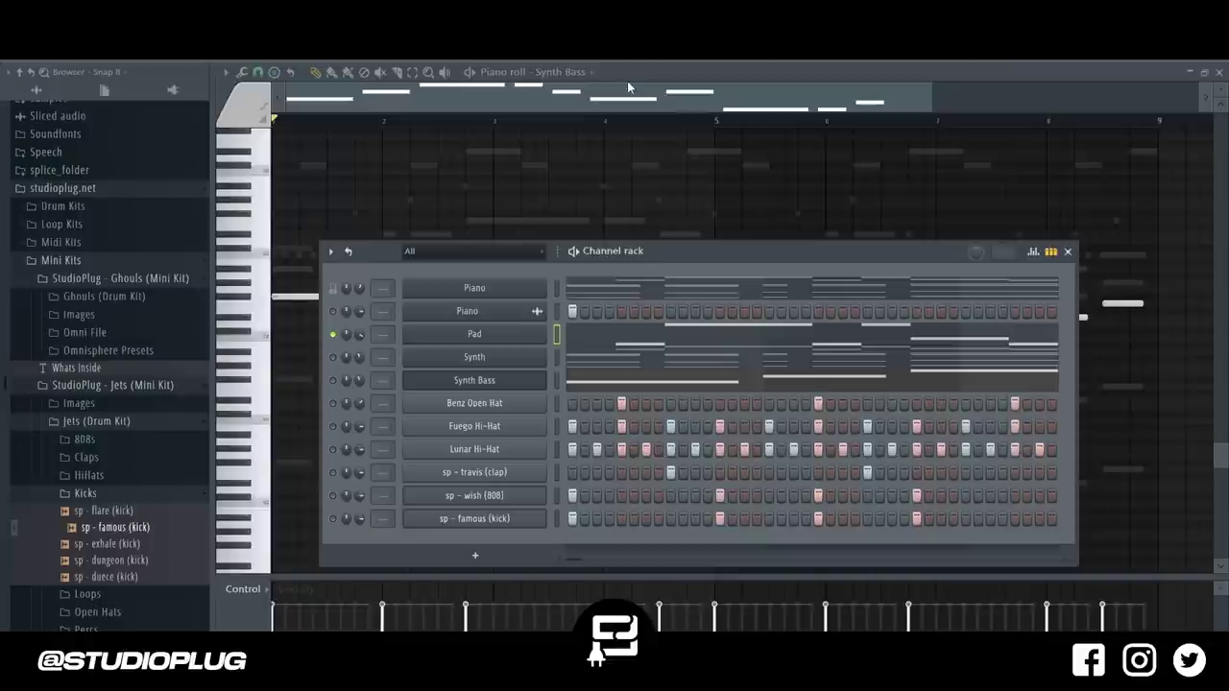
pyautogui.click(645, 56)
pyautogui.click(645, 56)
pyautogui.click(641, 51)
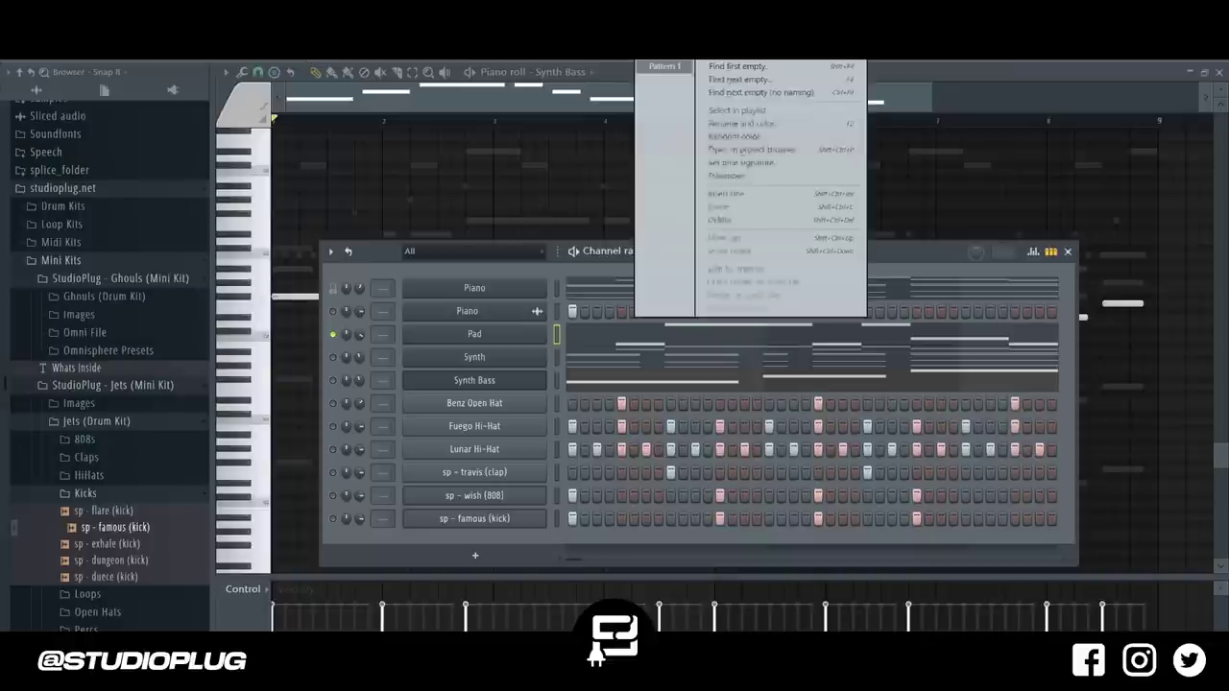
pyautogui.click(804, 430)
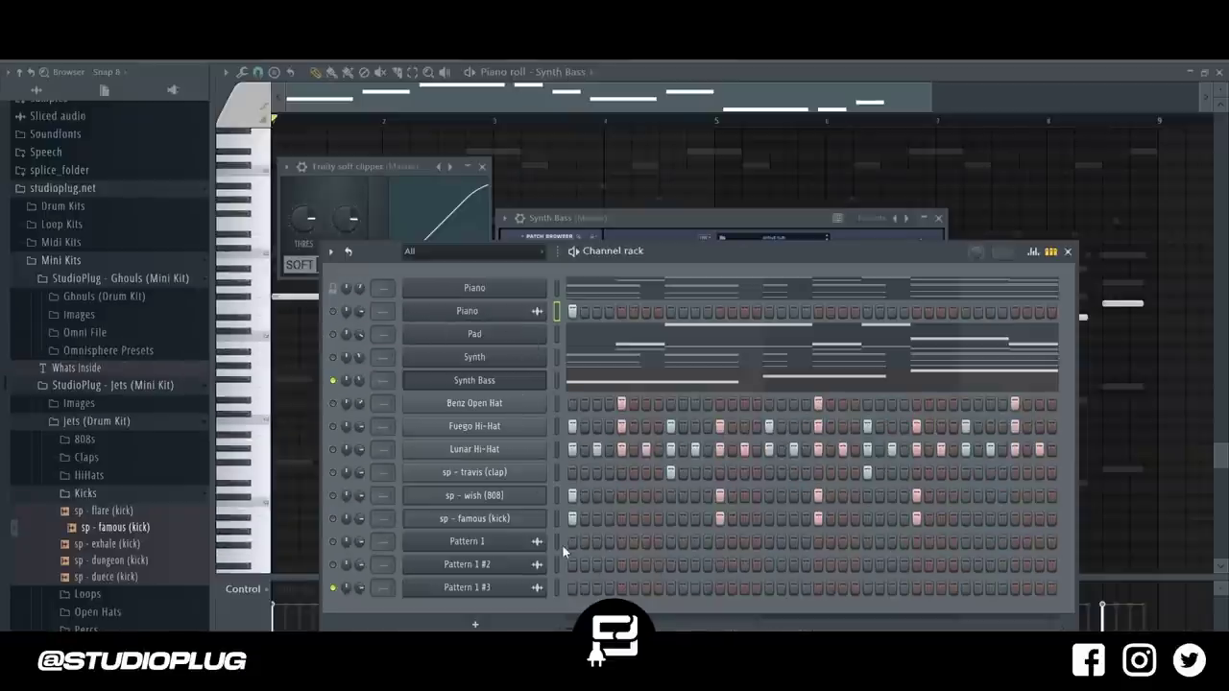
# Move the three new audio clips up below Synth Bass, and move the Pad, Synth and Synth Bass instruments above the Piano clip.
pyautogui.hotkey('alt', 'Up')
pyautogui.hotkey('alt', 'Up')
pyautogui.hotkey('alt', 'Up')
pyautogui.hotkey('alt', 'Up')
pyautogui.hotkey('alt', 'Up')
pyautogui.hotkey('alt', 'Up')
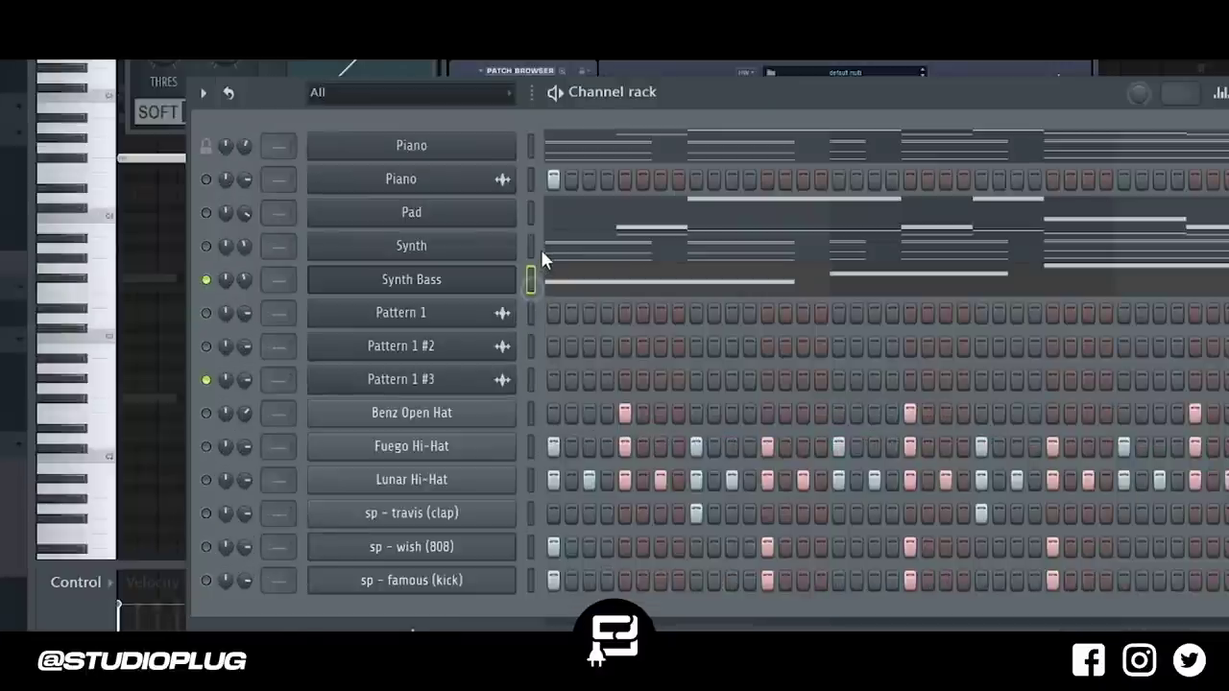
pyautogui.moveTo(542, 250); pyautogui.dragTo(545, 230)
pyautogui.hotkey('alt', 'Up')
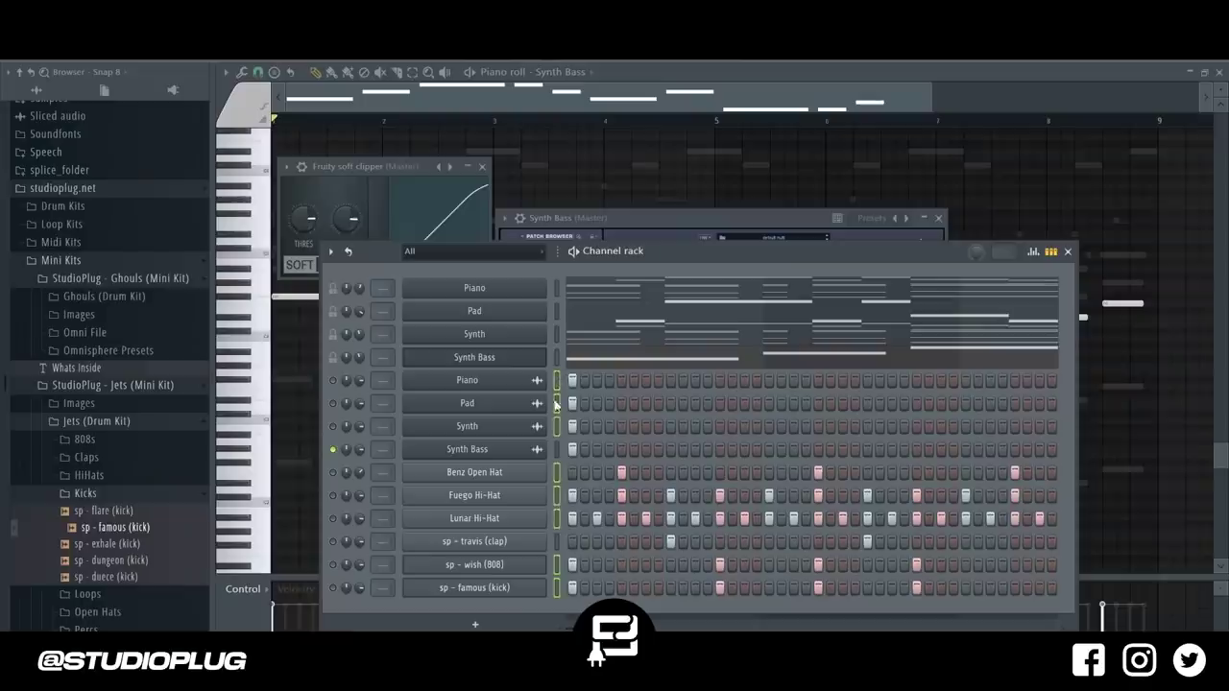
# Select every channel from the Piano audio clip down to the kick and color them with a crimson-to-violet gradient.
pyautogui.doubleClick(556, 382)
pyautogui.moveTo(556, 382); pyautogui.dragTo(554, 604)
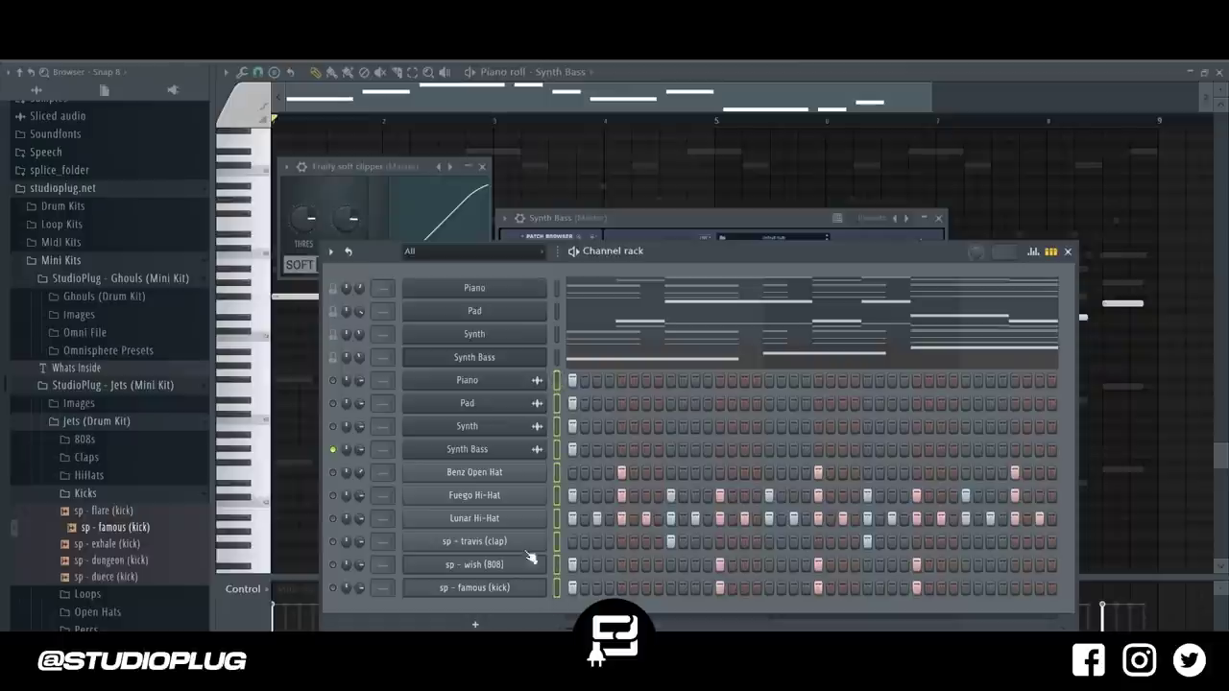
pyautogui.click(331, 251)
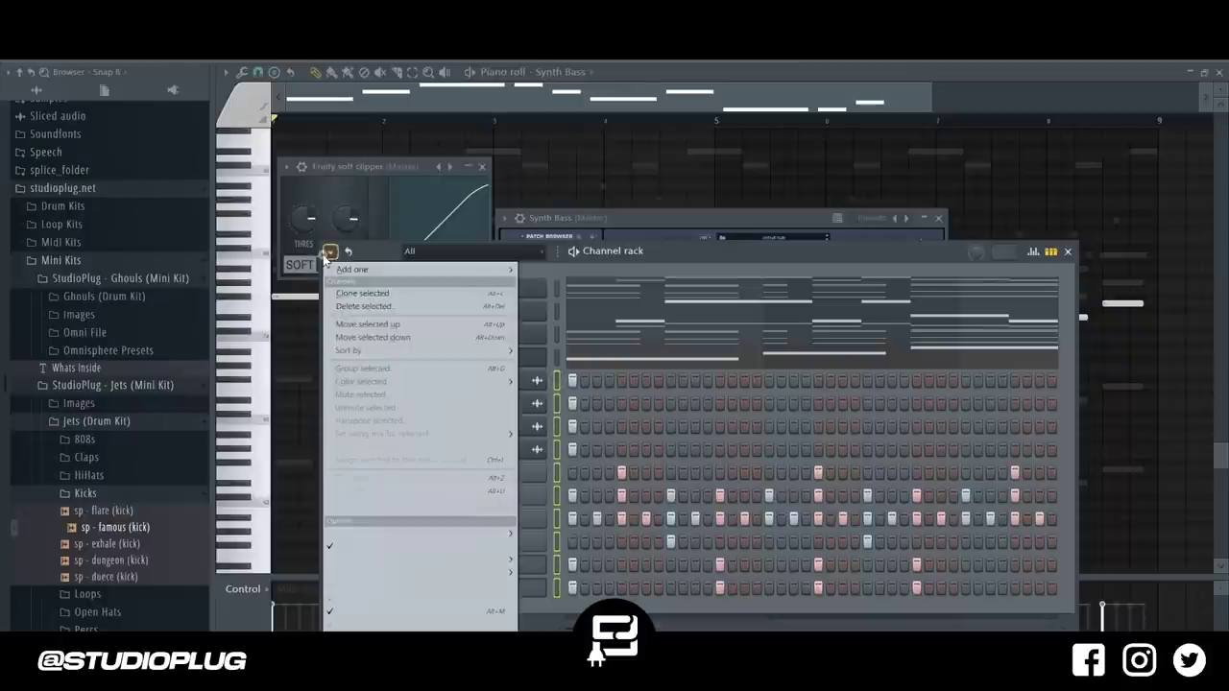
pyautogui.click(527, 385)
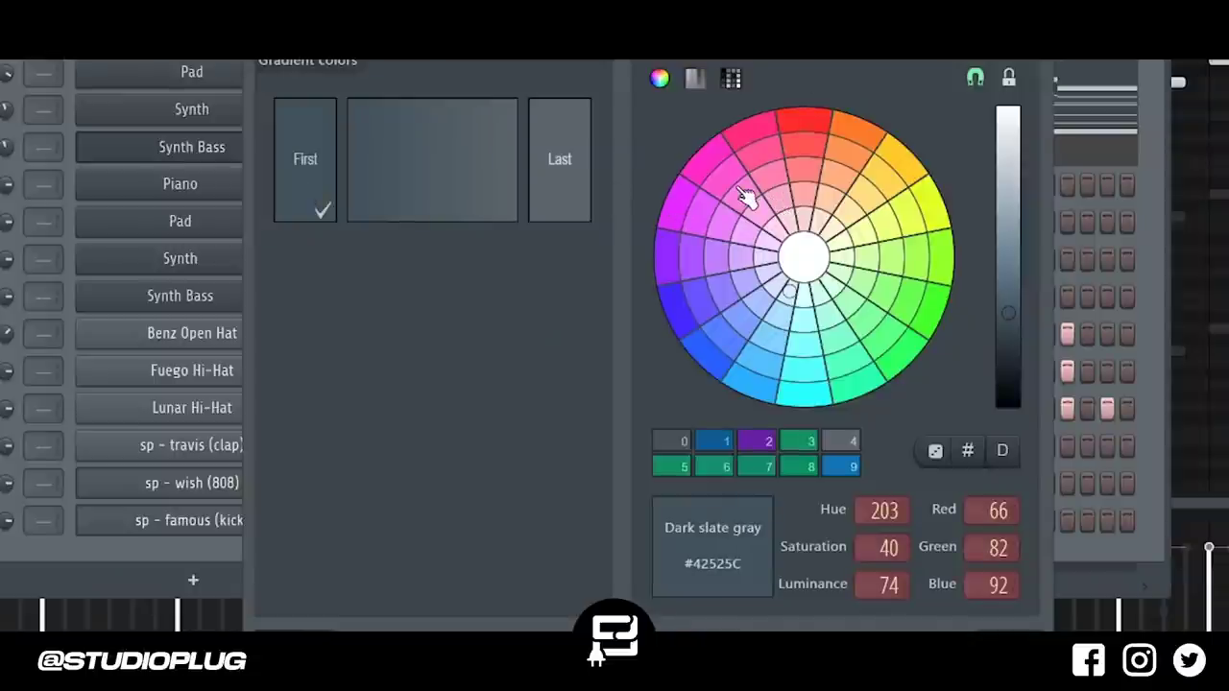
pyautogui.click(753, 129)
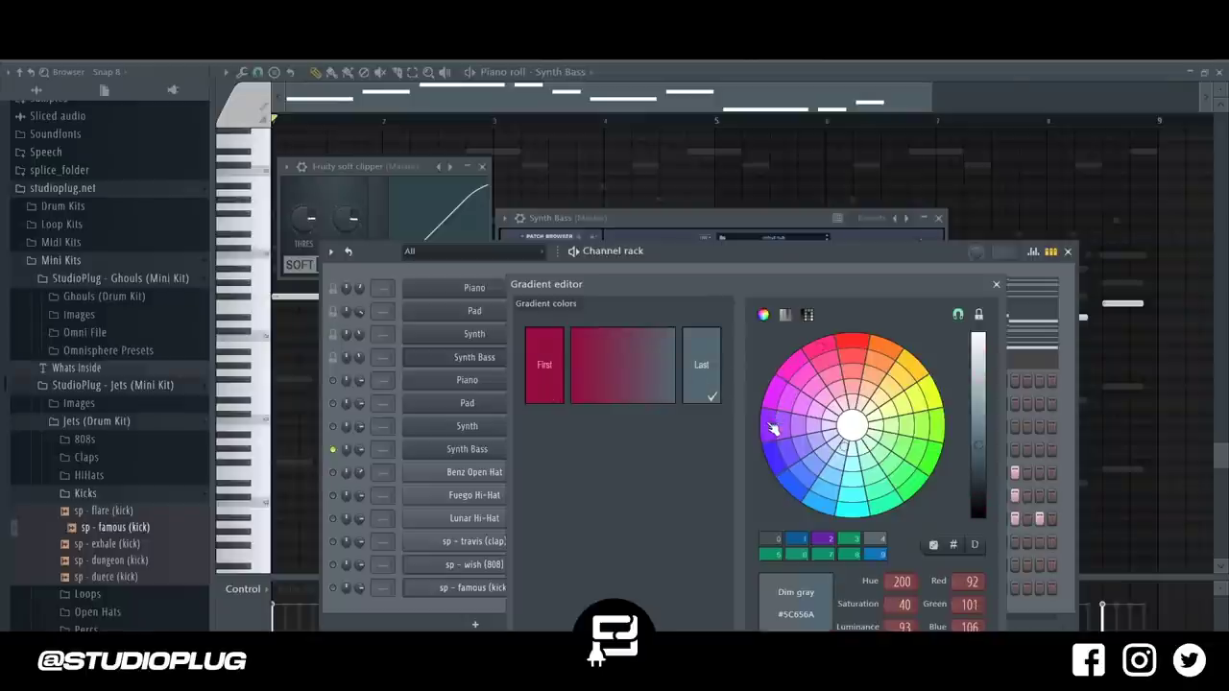
pyautogui.click(773, 429)
pyautogui.press('Return')
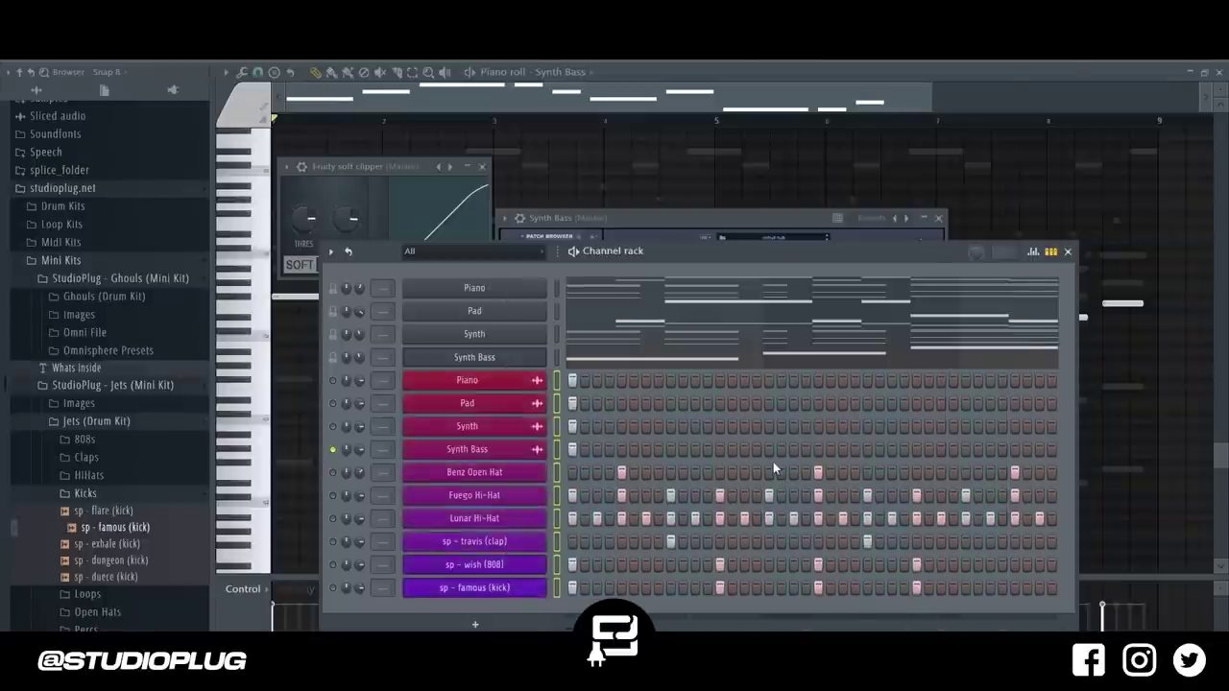
# Route the selected channels to consecutive mixer tracks starting at Insert 1.
pyautogui.press('F9')
pyautogui.click(334, 102)
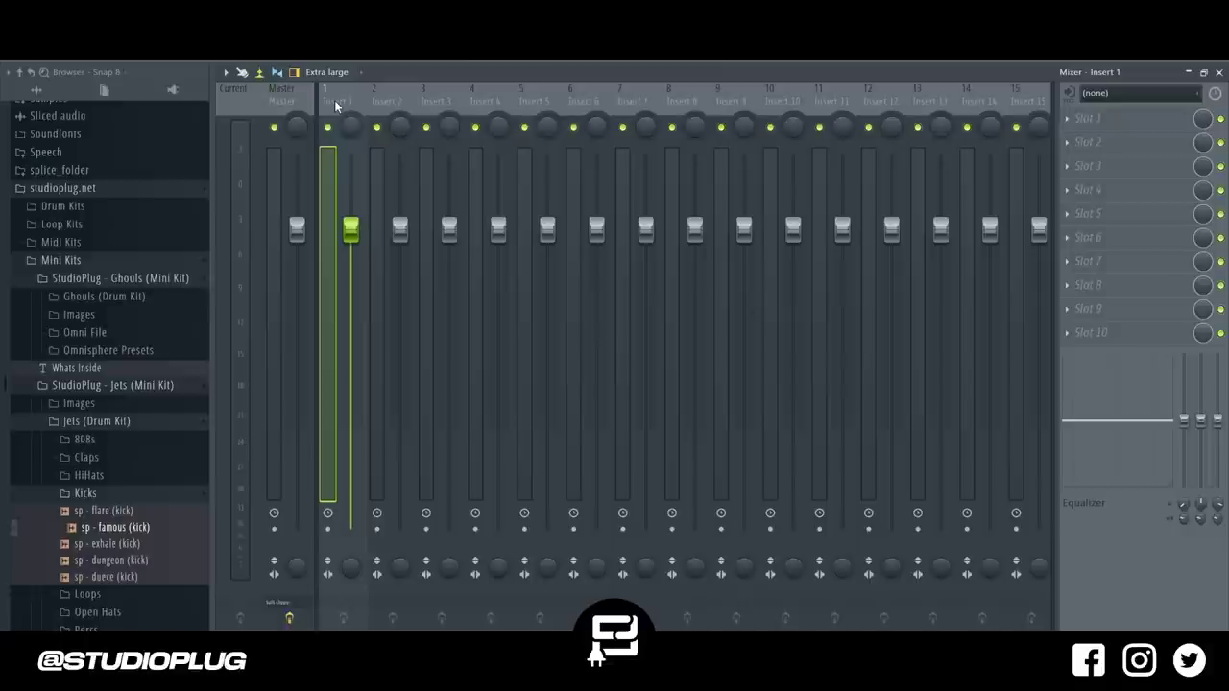
pyautogui.hotkey('ctrl', 'shift', 'l')
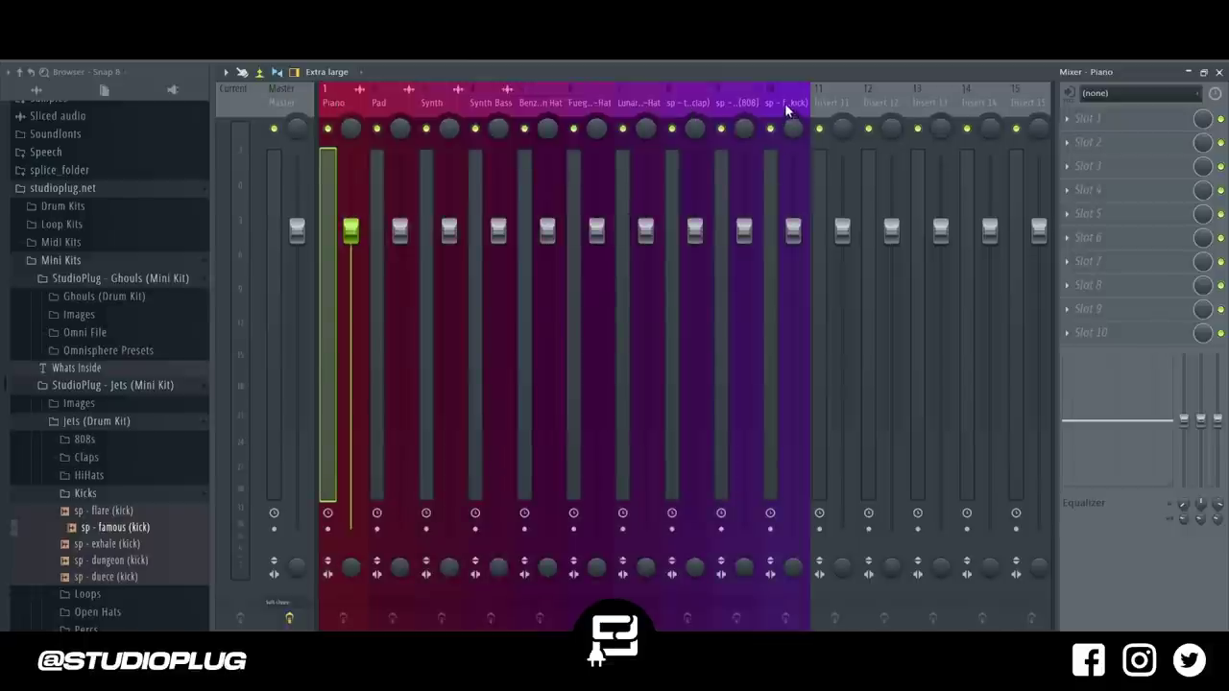
pyautogui.click(786, 104)
# Load the StudioPlug Official Master track state onto the Master mixer track.
pyautogui.click(290, 107)
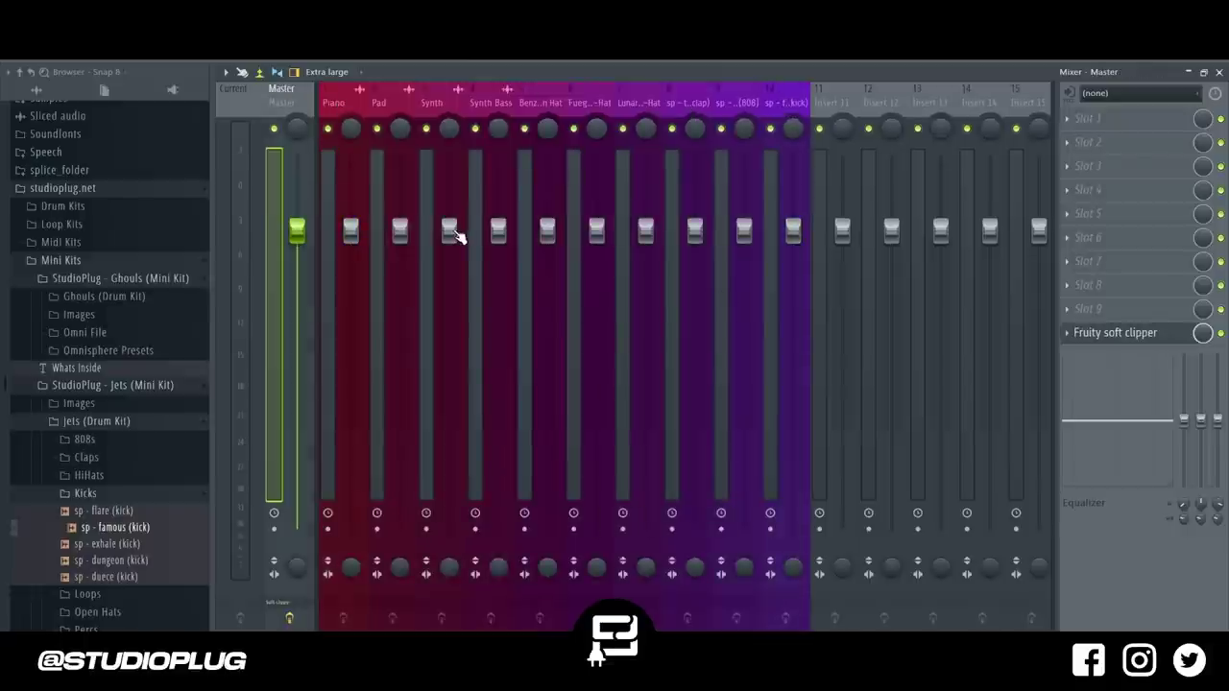
pyautogui.rightClick(293, 102)
pyautogui.moveTo(451, 158)
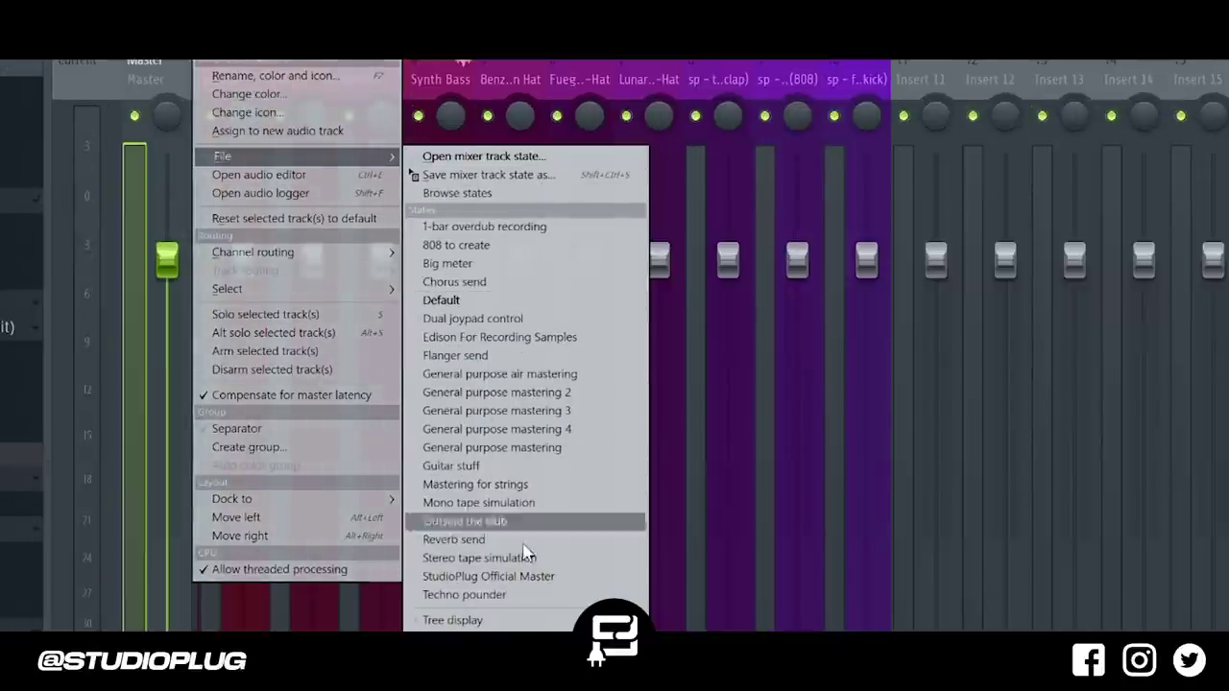
pyautogui.click(521, 576)
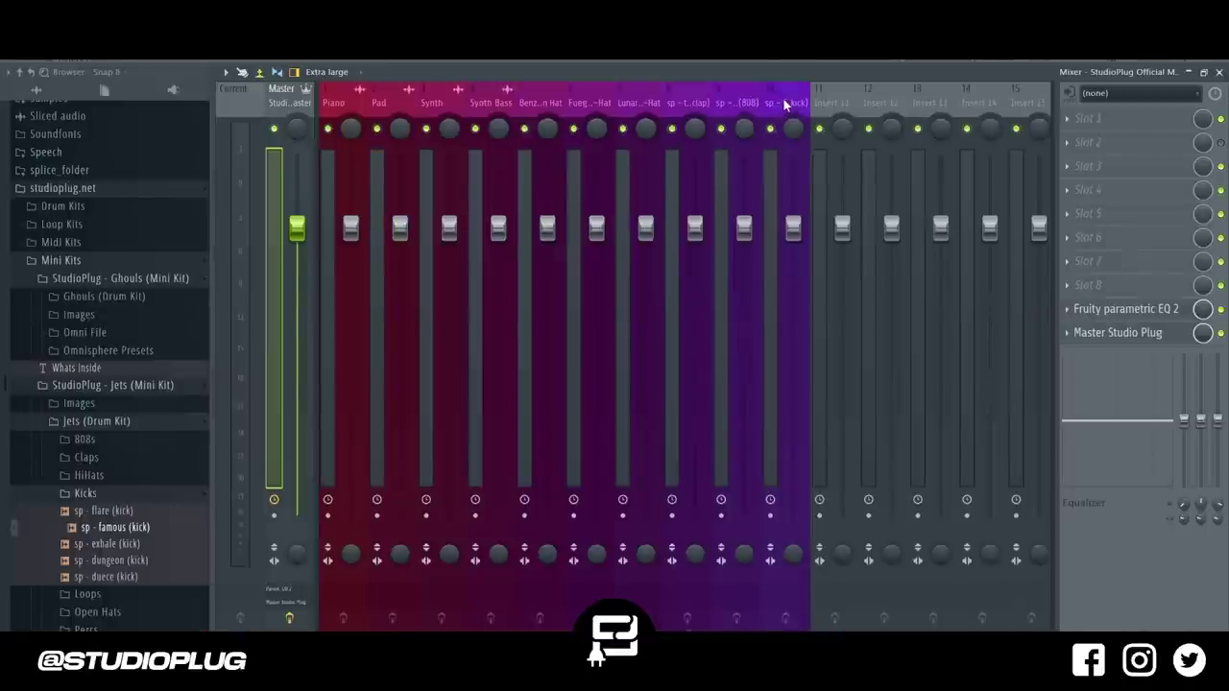
# Lower the volume faders of all ten mixer tracks from Piano through the kick to the bottom.
pyautogui.moveTo(785, 102); pyautogui.dragTo(324, 132)
pyautogui.moveTo(351, 239); pyautogui.dragTo(351, 523)
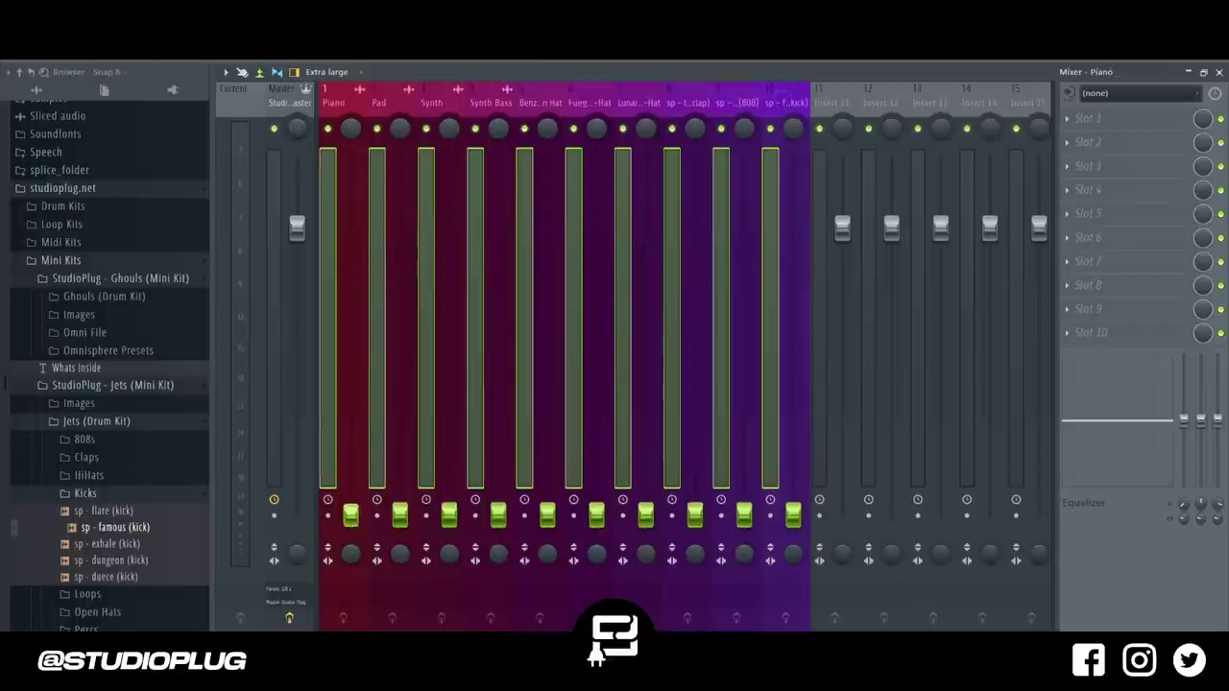
pyautogui.click(371, 100)
# Re-enable all the muted channels and raise the Piano mixer track's level to about -9.0 dB.
pyautogui.click(334, 102)
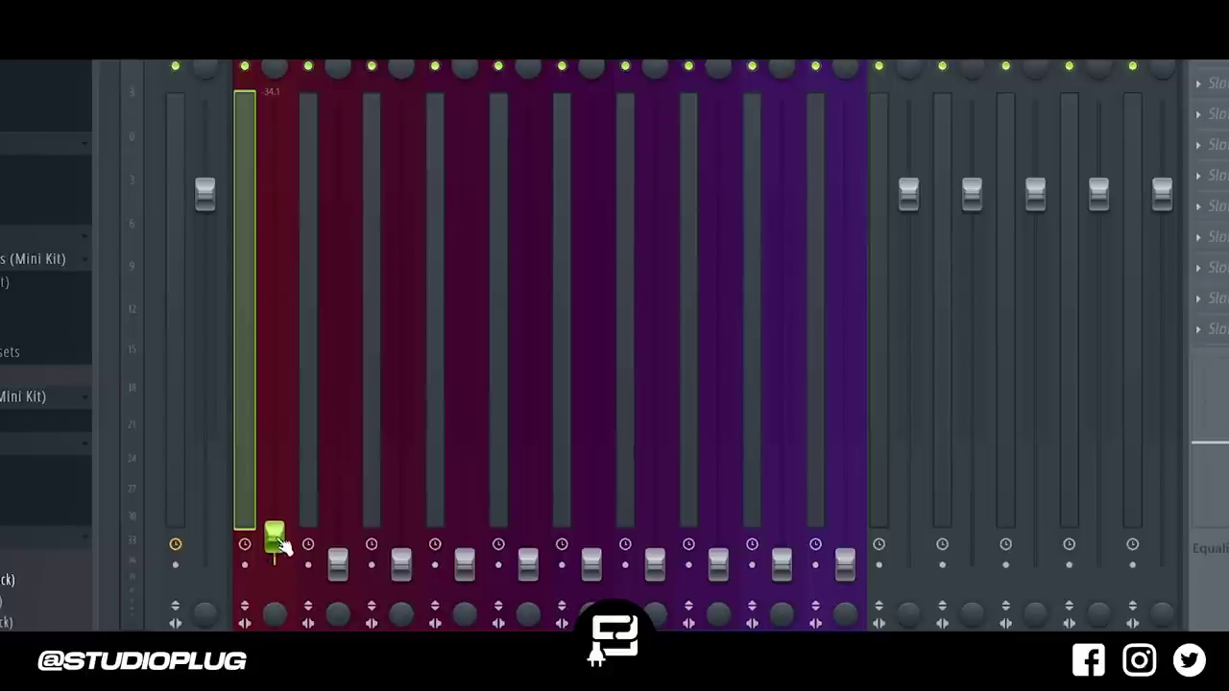
pyautogui.moveTo(275, 538); pyautogui.dragTo(275, 481)
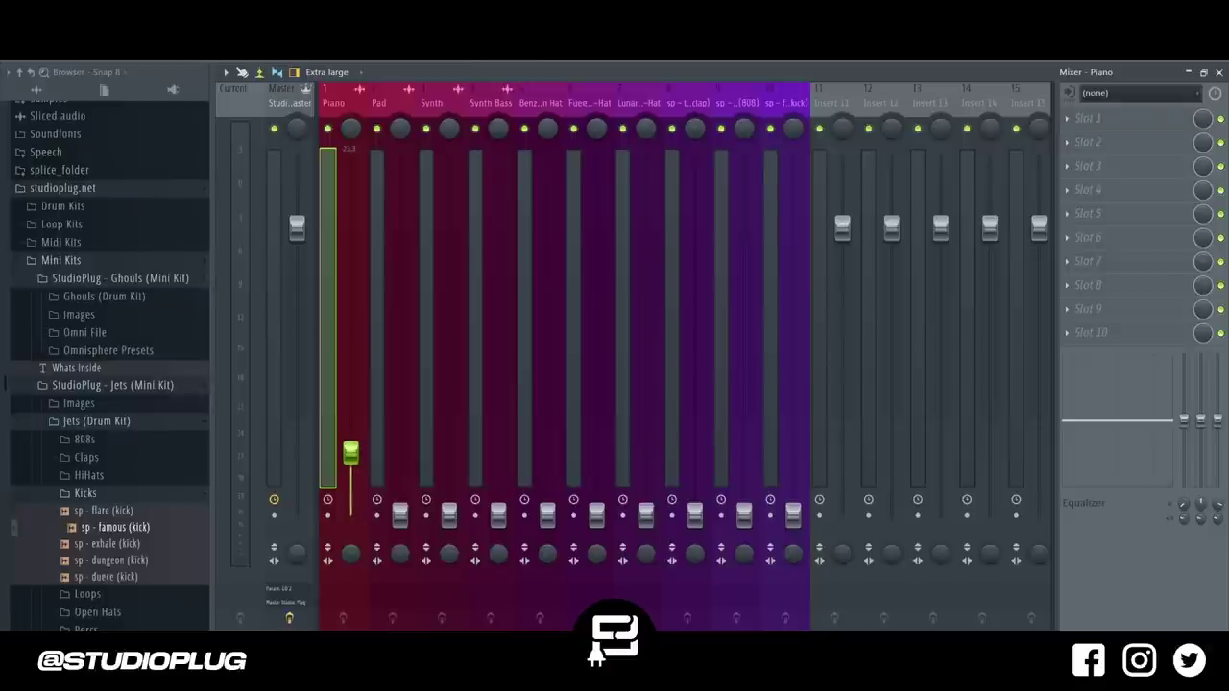
pyautogui.press('F6')
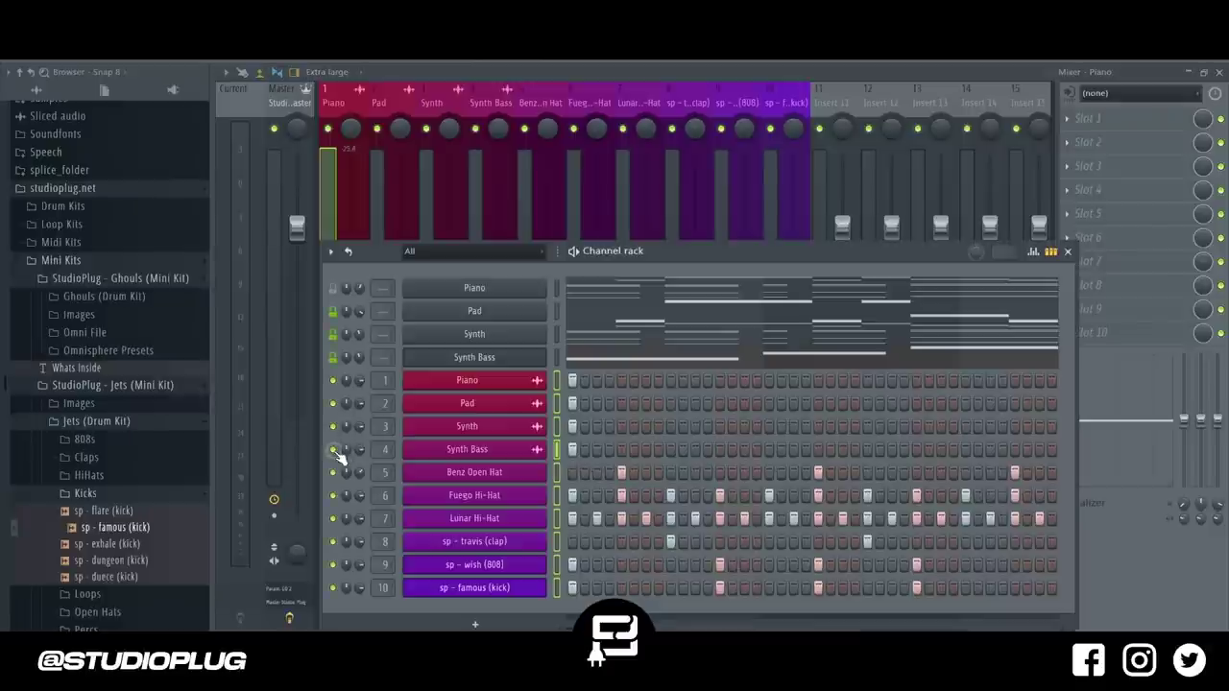
pyautogui.press('F6')
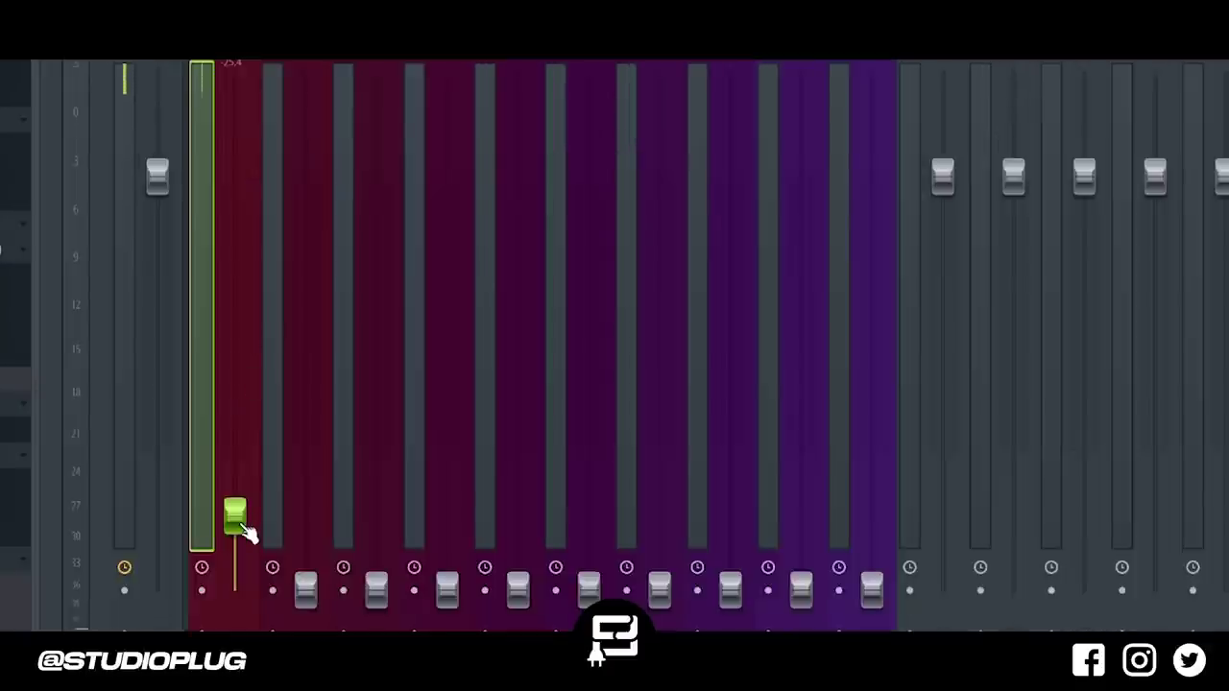
pyautogui.moveTo(236, 402); pyautogui.dragTo(236, 330)
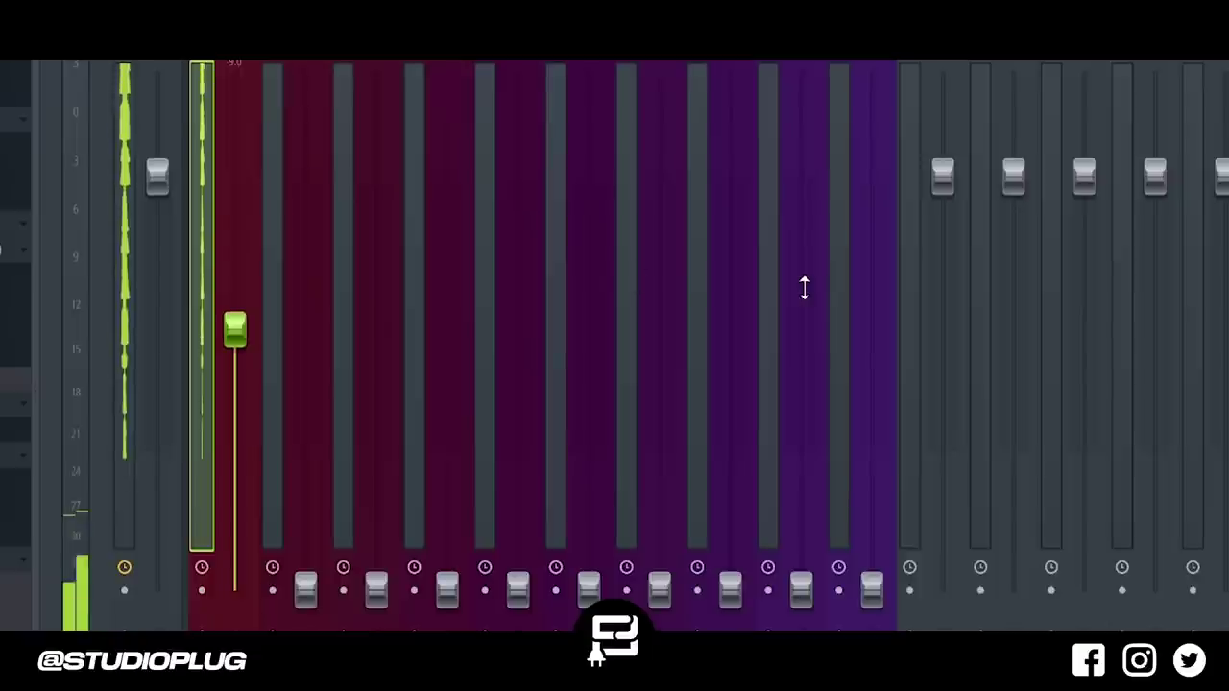
# Add FabFilter Pro-Q 3 to the Piano track, with a low cut on the low end and a high shelf boosting about 7 dB.
pyautogui.click(1227, 171)
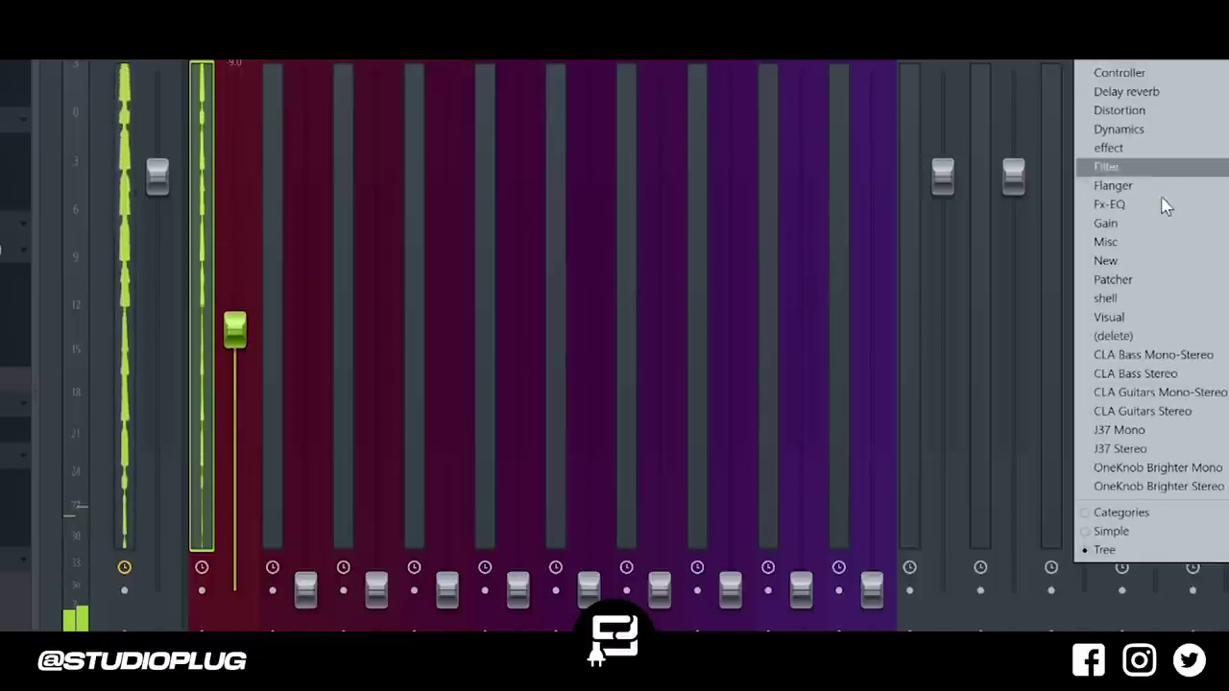
pyautogui.moveTo(1181, 206)
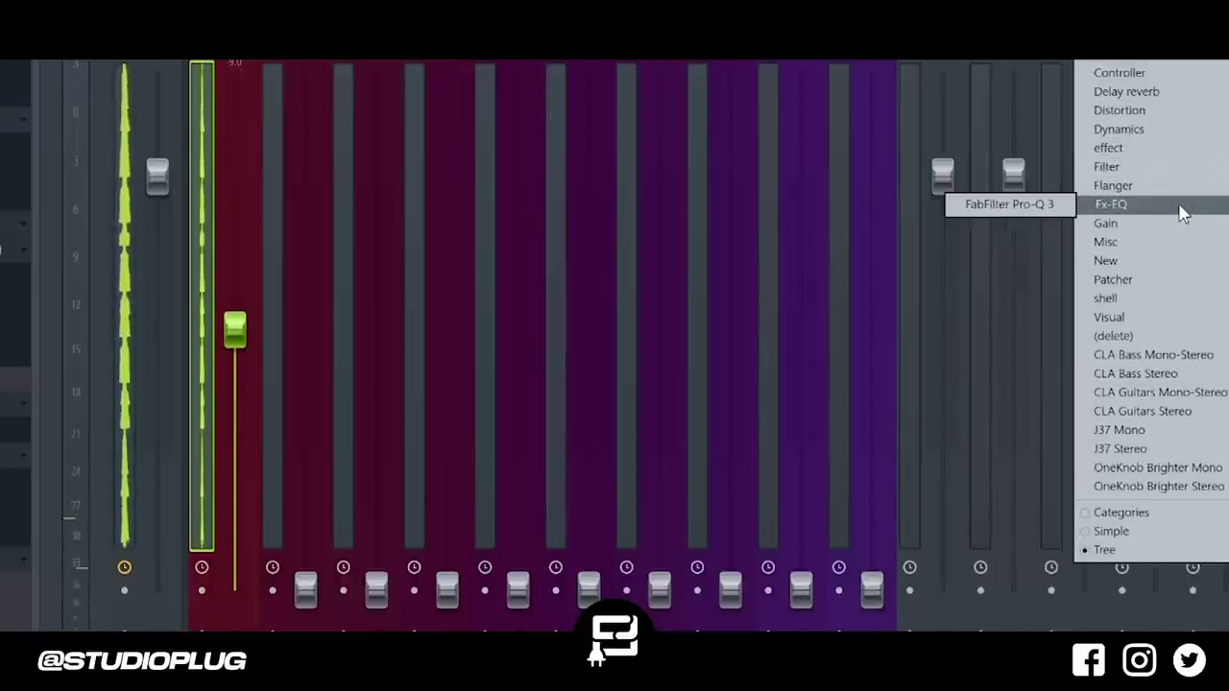
pyautogui.click(1050, 205)
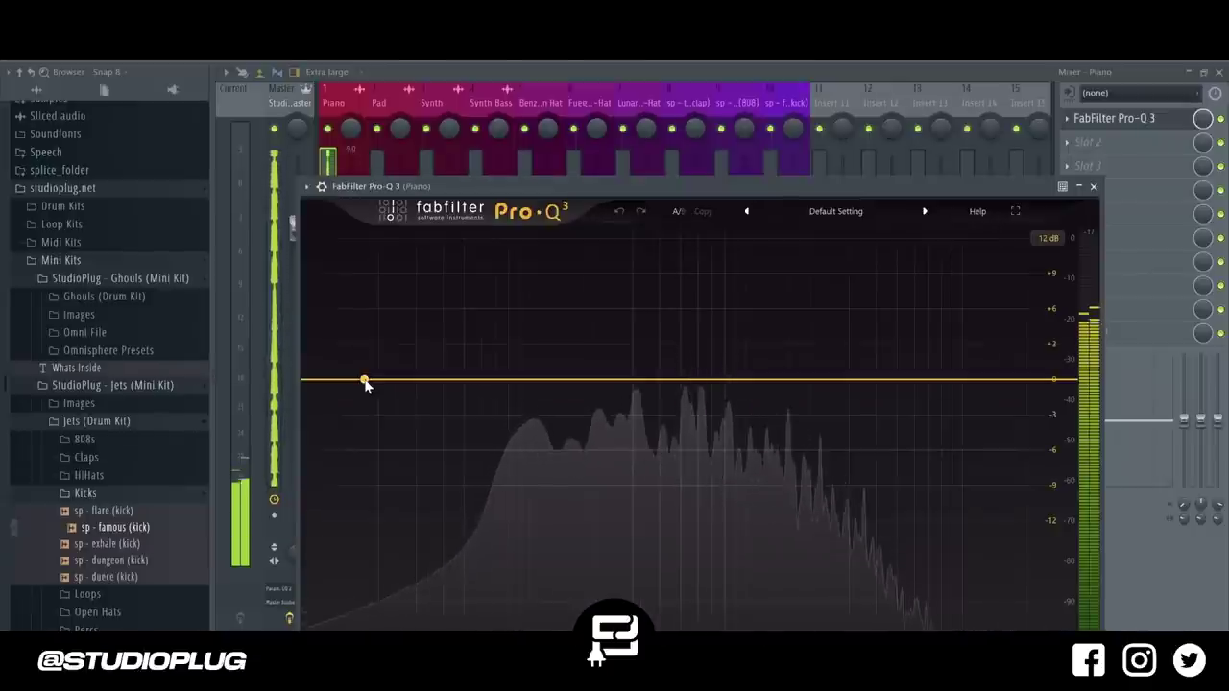
pyautogui.click(365, 380)
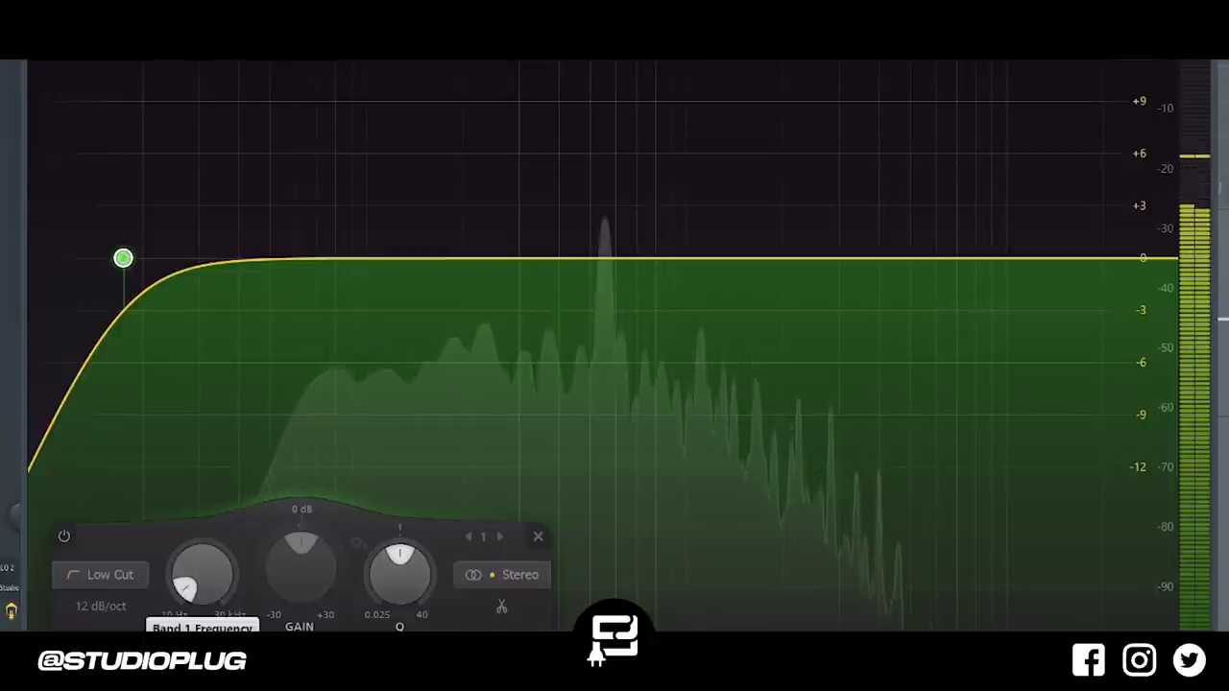
pyautogui.scroll(5, 196, 579)
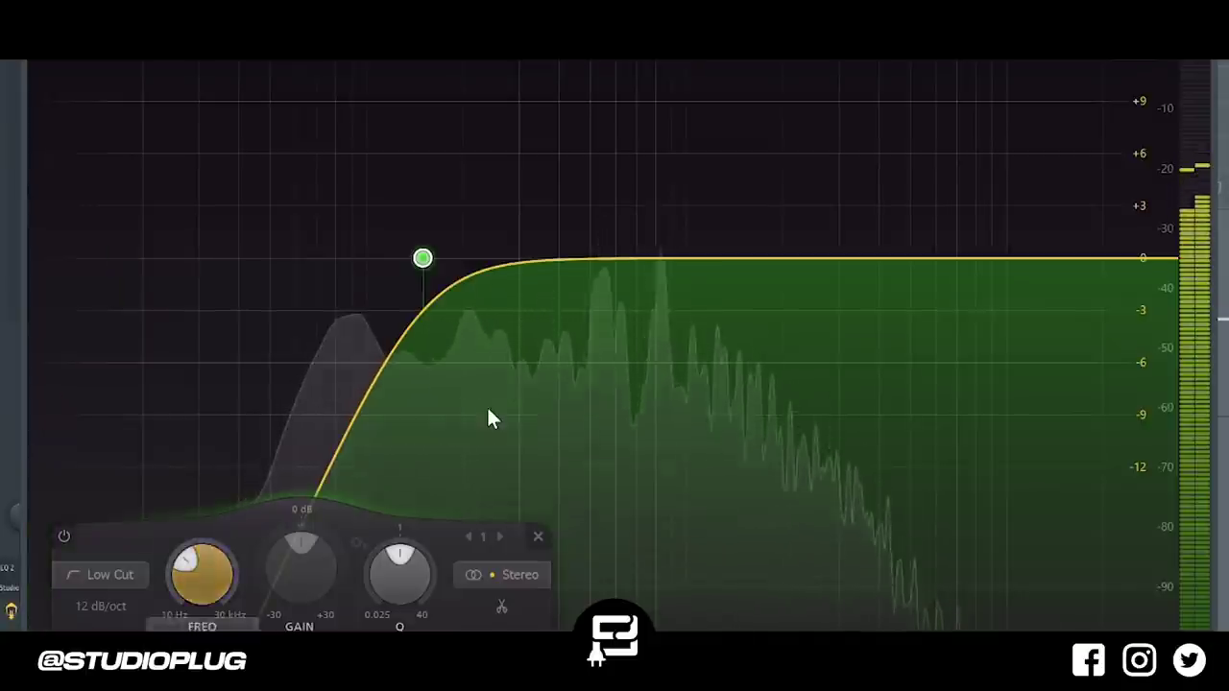
pyautogui.moveTo(1084, 229); pyautogui.dragTo(701, 138)
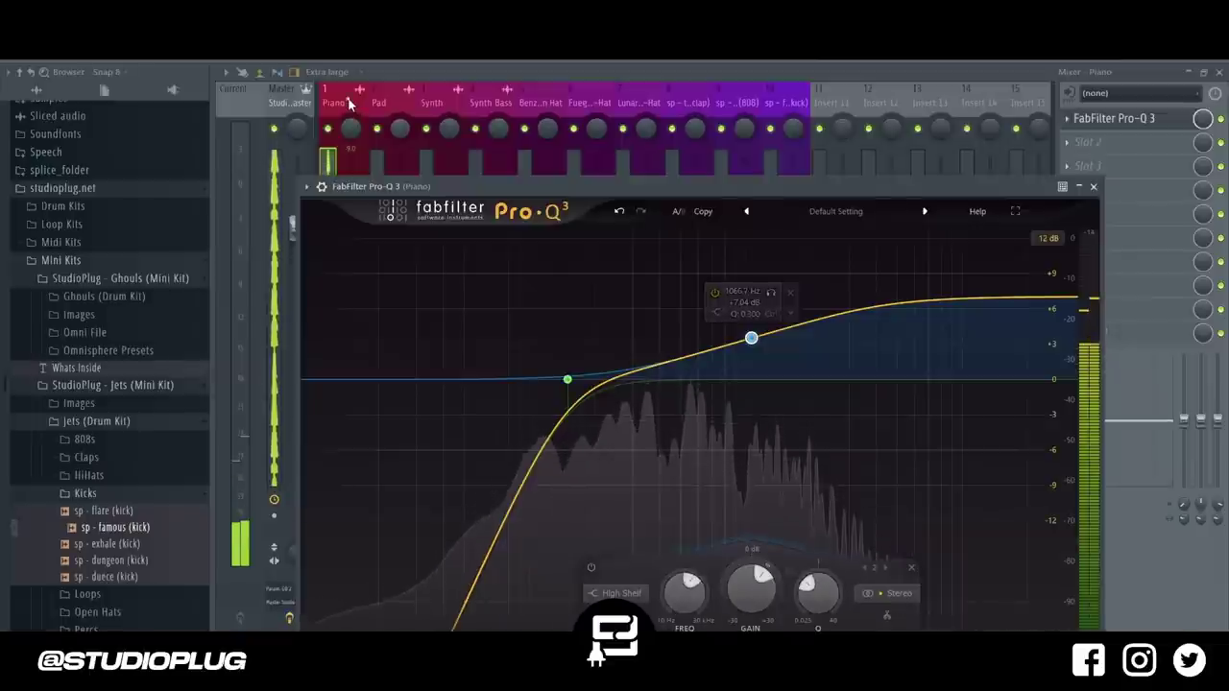
# Set the mixer levels to about -10.1 dB for Piano, -14.7 dB for Fuego Hi-Hat and -13.7 dB for Lunar Hi-Hat.
pyautogui.click(349, 104)
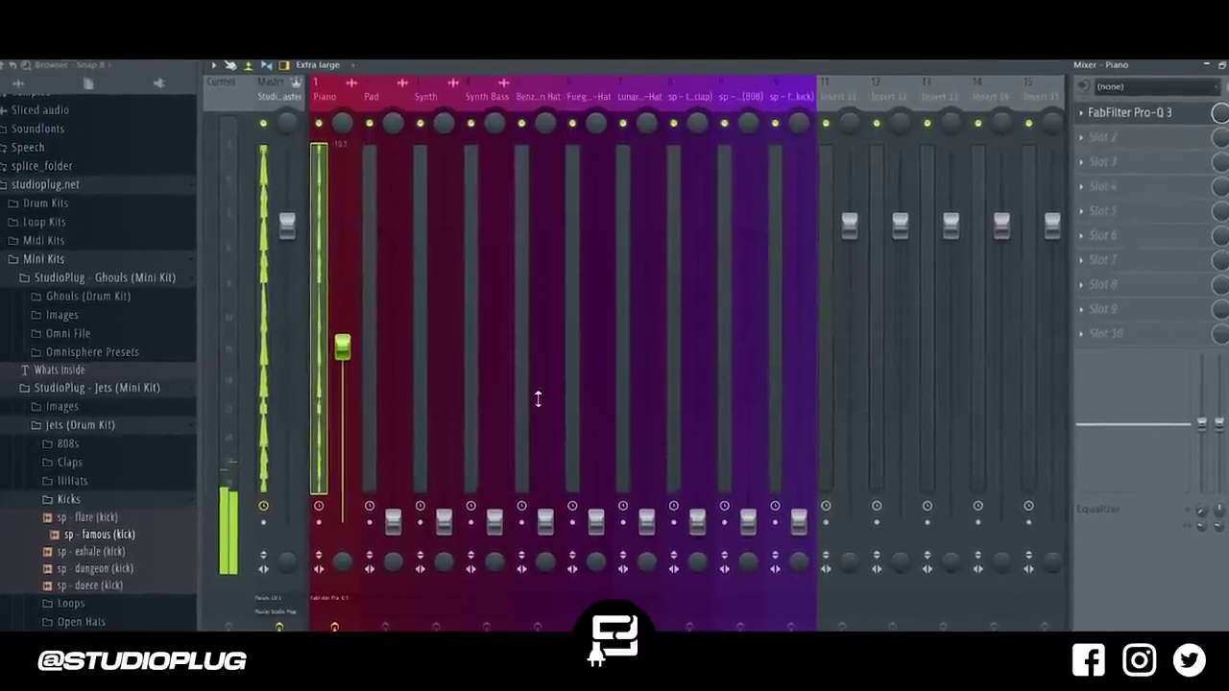
pyautogui.click(585, 92)
pyautogui.moveTo(651, 537); pyautogui.dragTo(650, 353)
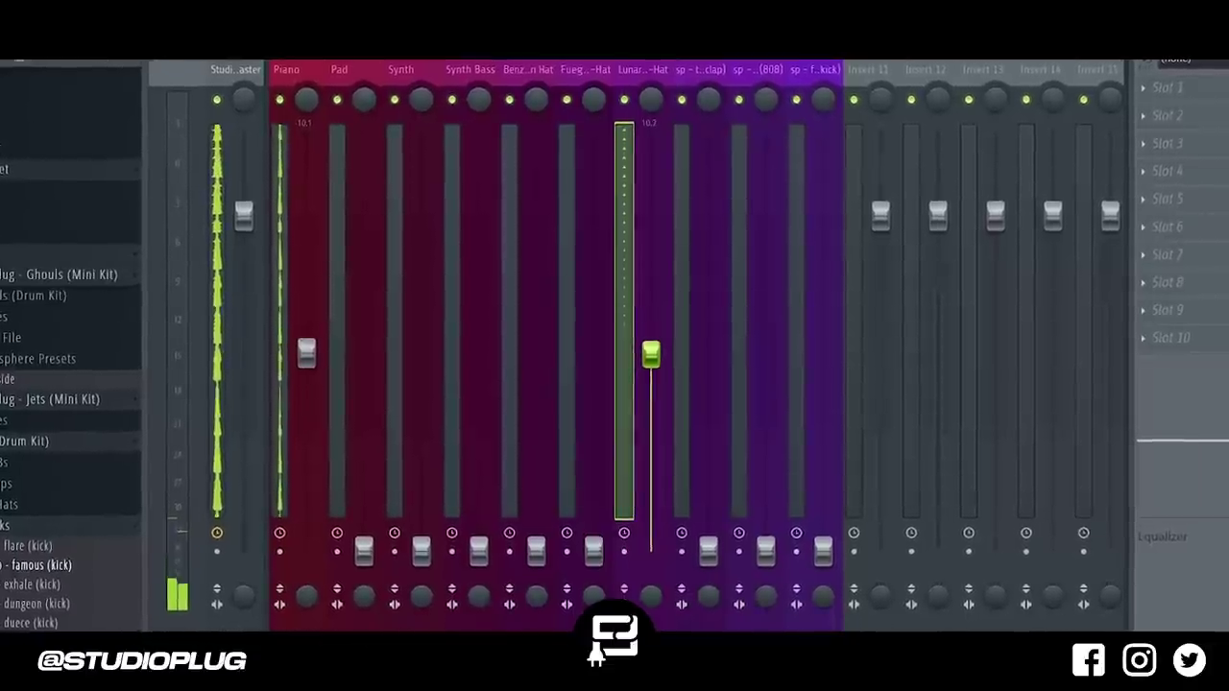
pyautogui.moveTo(593, 551); pyautogui.dragTo(592, 409)
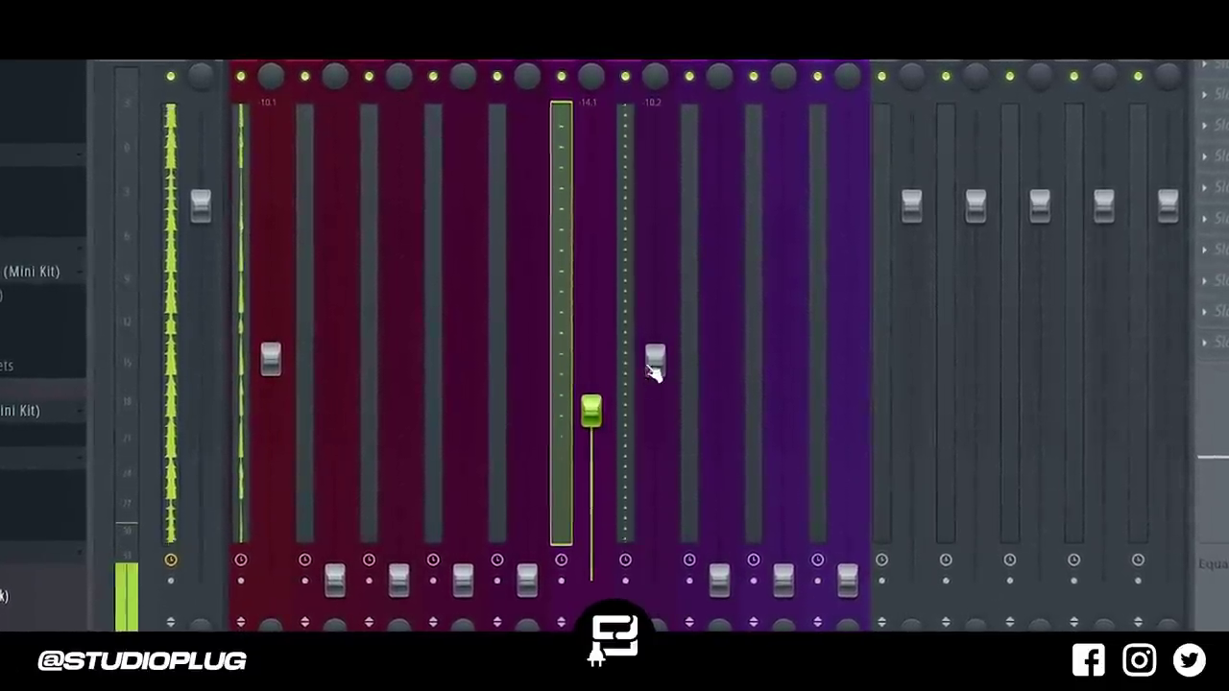
pyautogui.moveTo(656, 358); pyautogui.dragTo(590, 424)
pyautogui.click(591, 416)
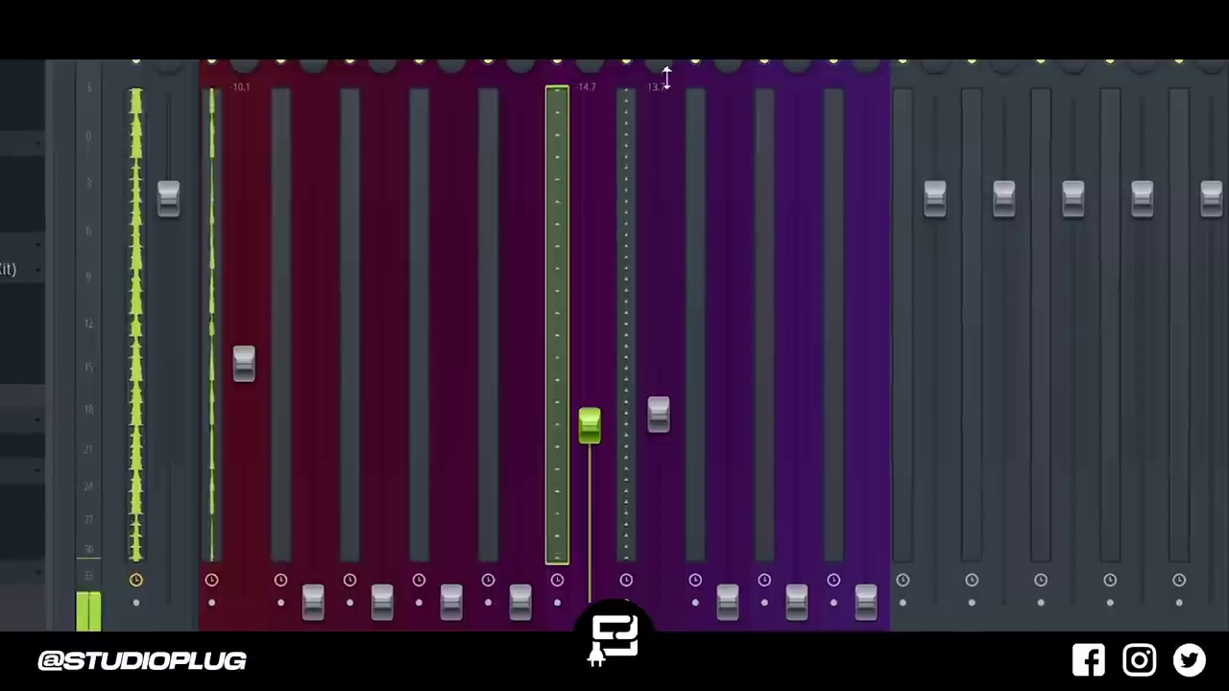
# Raise the clap track to about -14.4 dB and the 808 track to about -14.8 dB.
pyautogui.click(685, 129)
pyautogui.moveTo(729, 595); pyautogui.dragTo(738, 435)
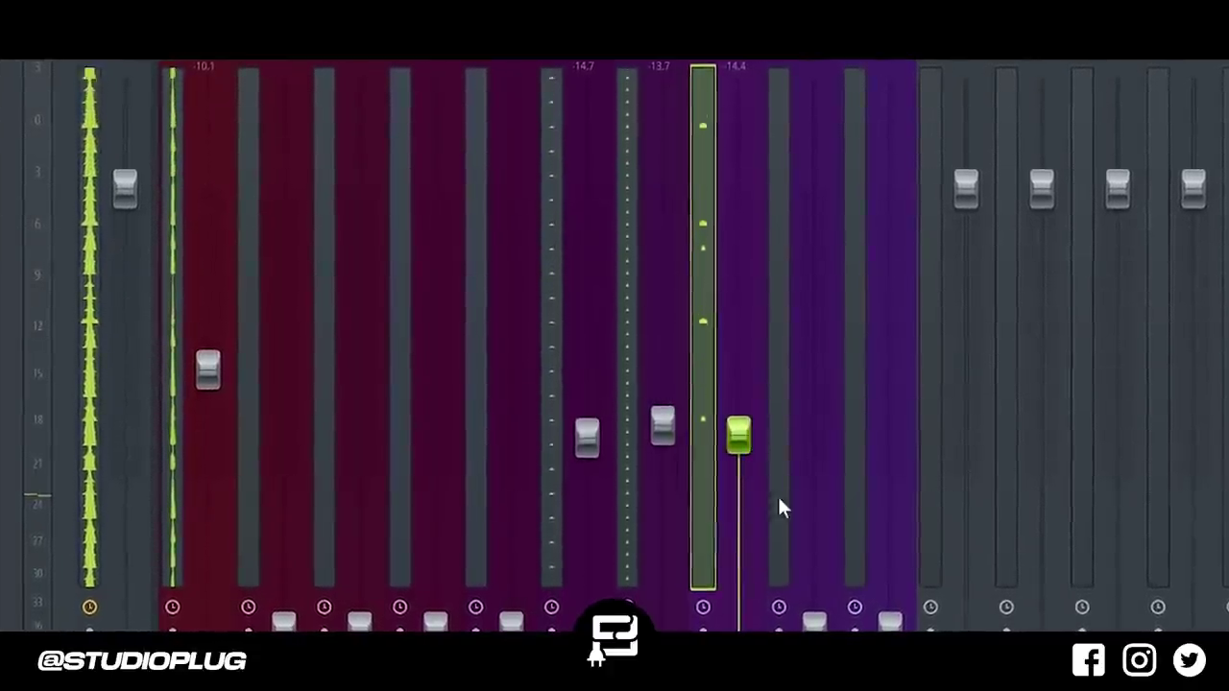
pyautogui.moveTo(814, 620); pyautogui.dragTo(823, 449)
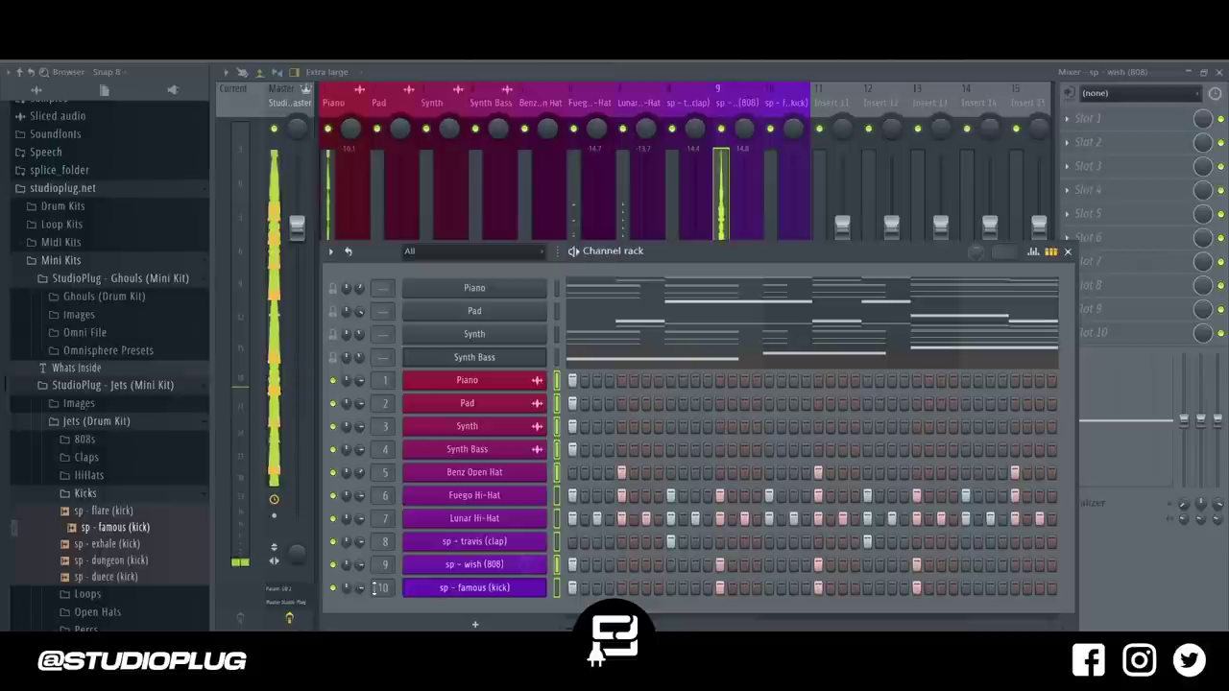
# Solo the 808 channel to listen to it by itself, and re-enable all the other channels.
pyautogui.click(462, 567)
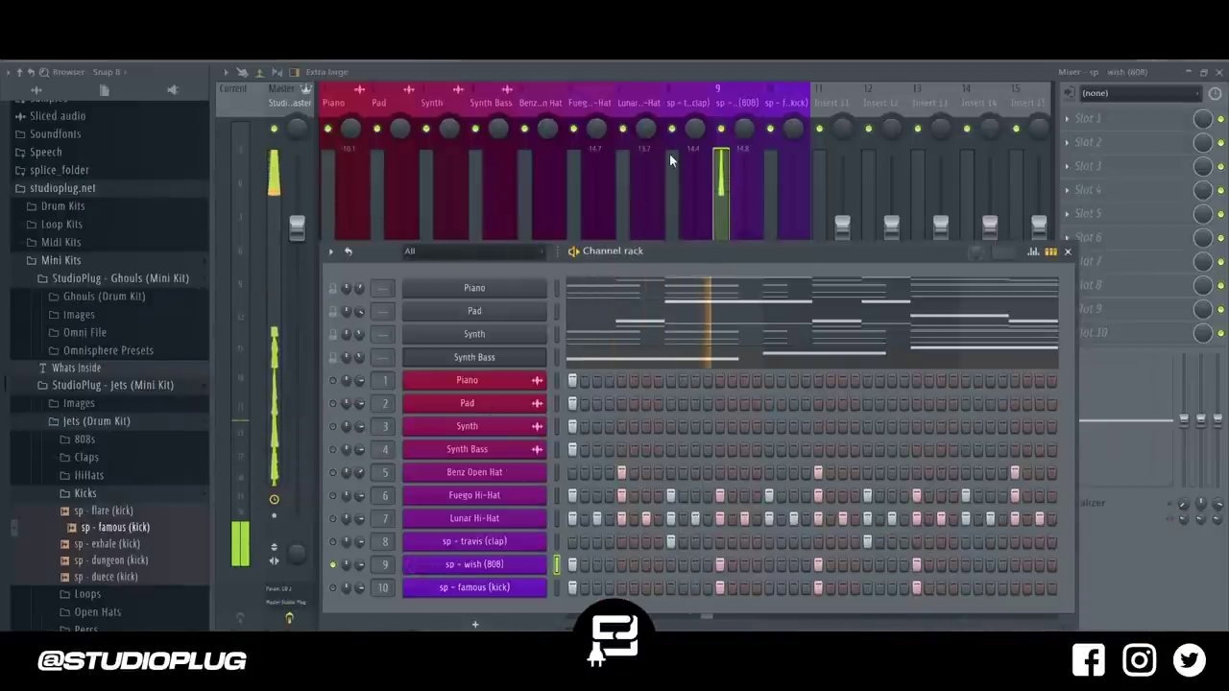
pyautogui.click(720, 92)
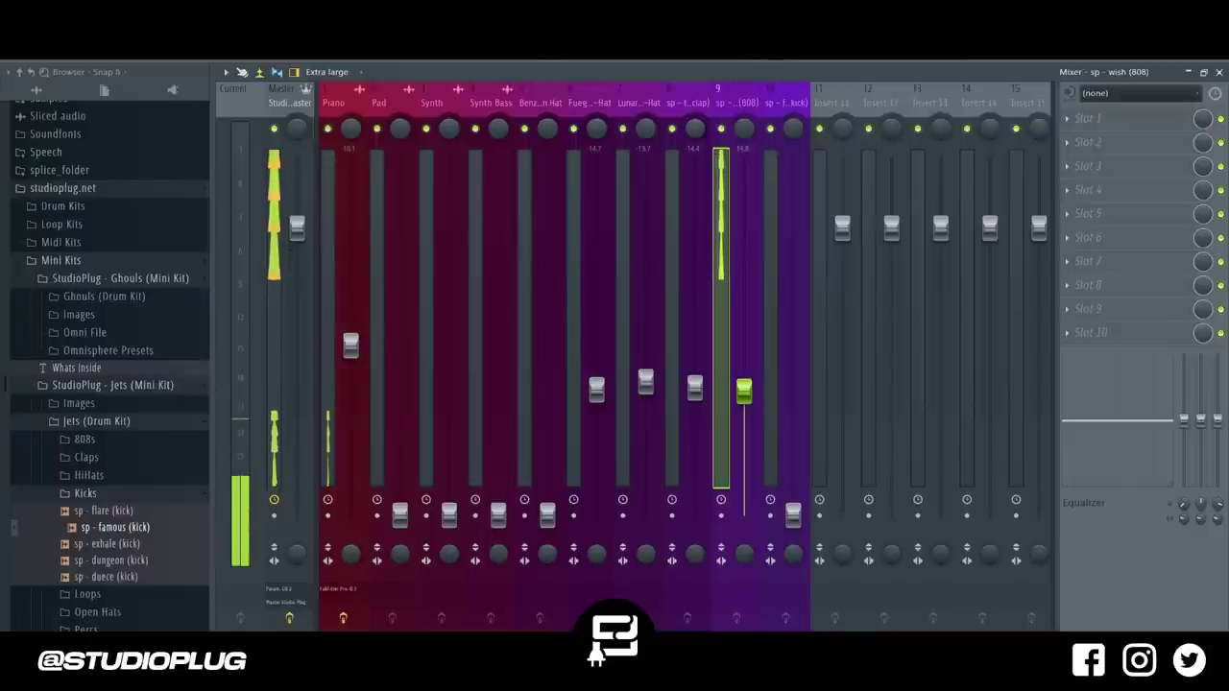
pyautogui.press('F6')
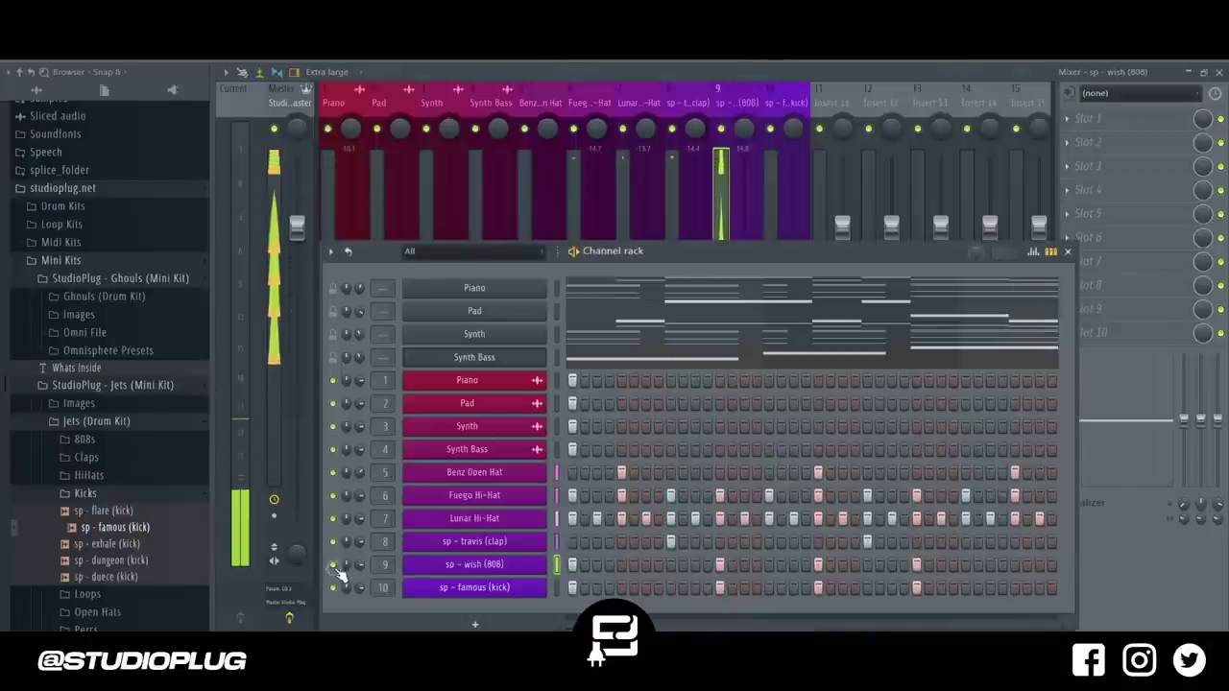
# Set the 808 mixer track's level to about -13.7 dB and adjust its stereo separation.
pyautogui.click(730, 99)
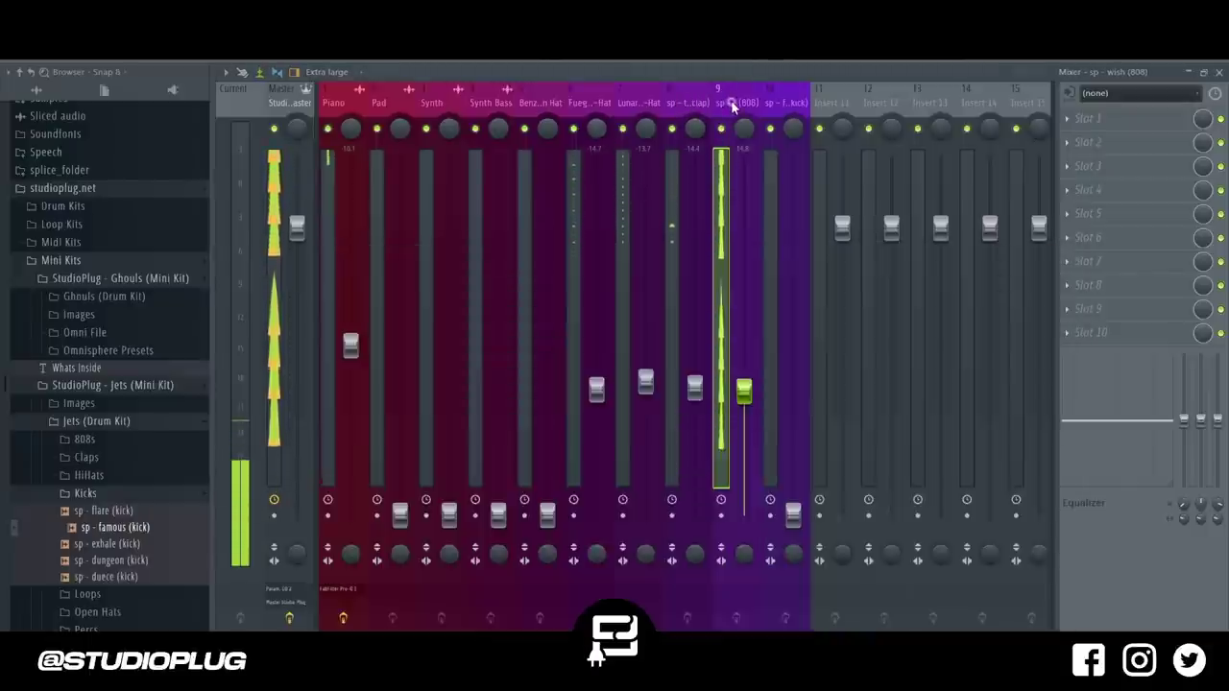
pyautogui.click(775, 101)
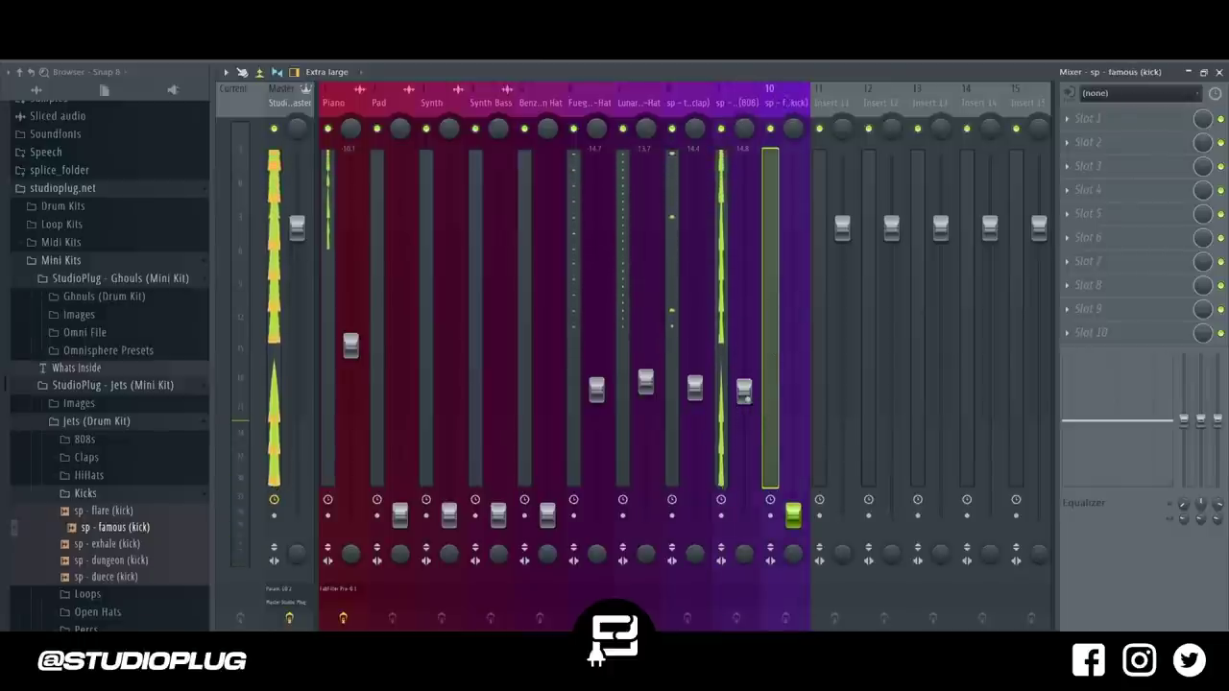
pyautogui.click(746, 389)
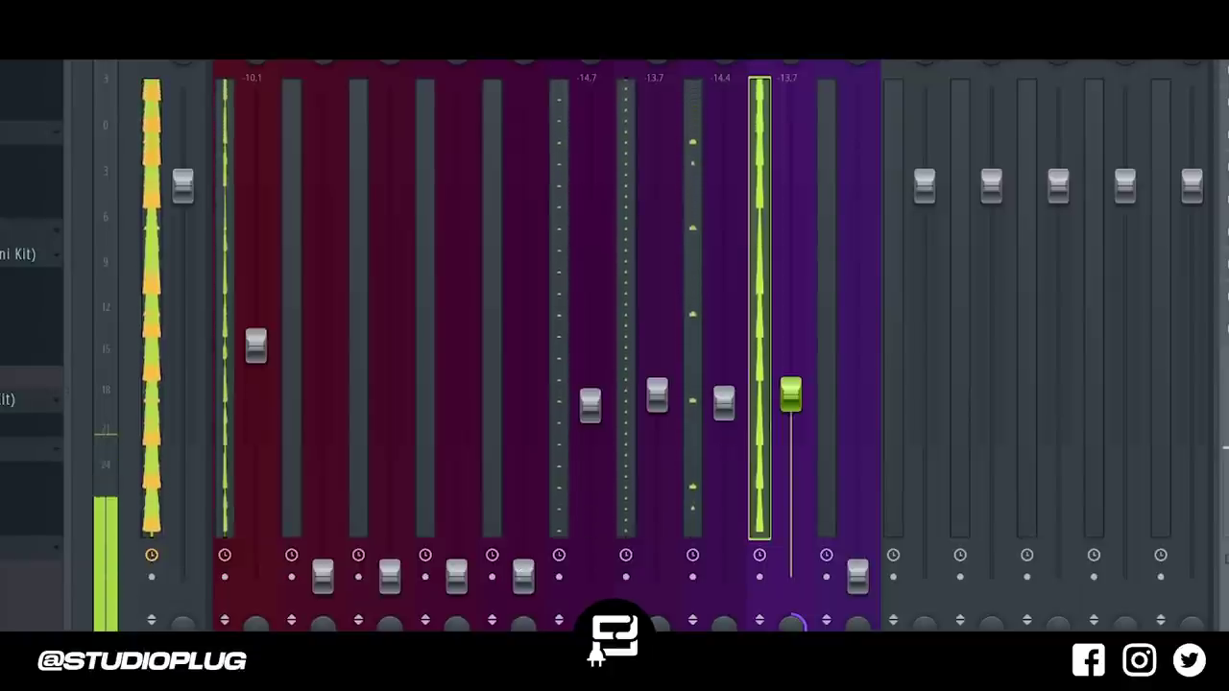
# Raise the Benz Open Hat track to about -17.0 dB and the Pad track to about -4.3 dB.
pyautogui.moveTo(526, 579); pyautogui.dragTo(523, 509)
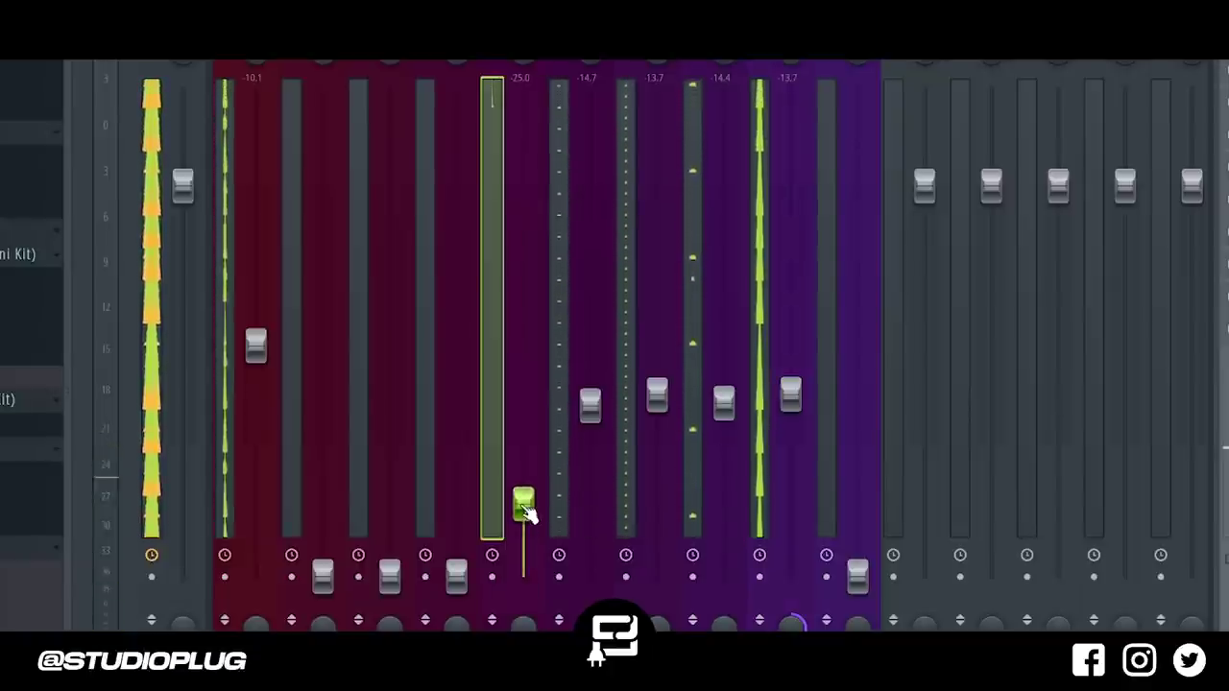
pyautogui.moveTo(526, 514); pyautogui.dragTo(526, 444)
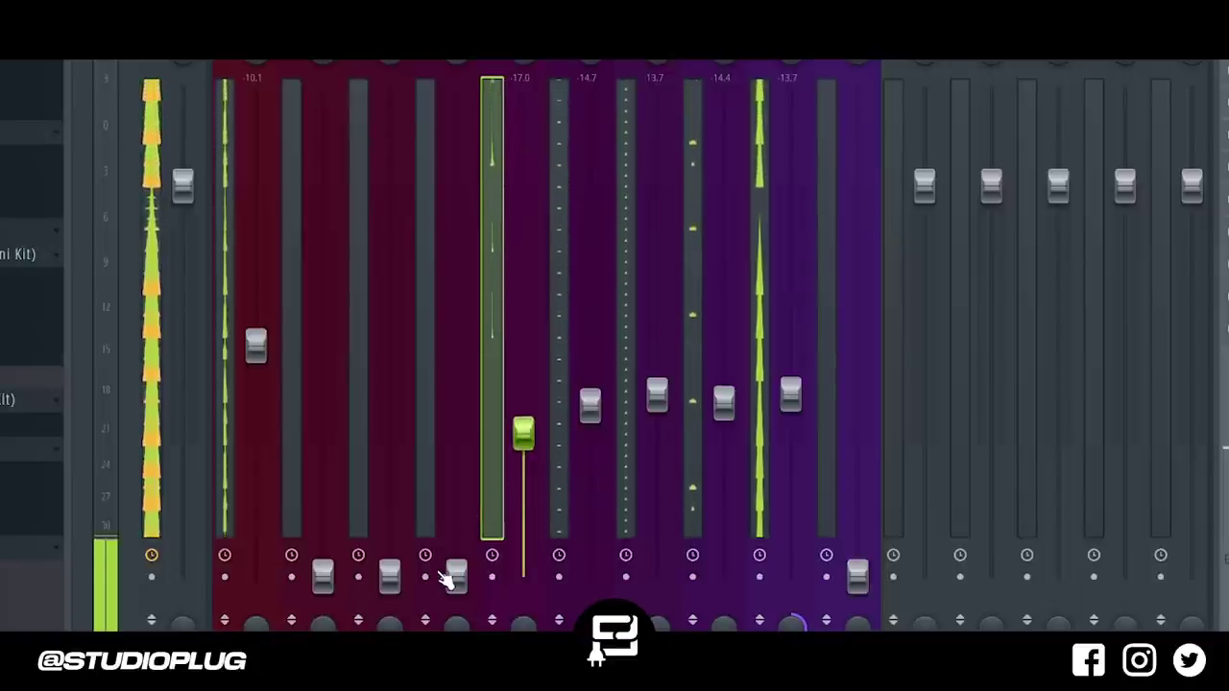
pyautogui.moveTo(323, 580); pyautogui.dragTo(334, 267)
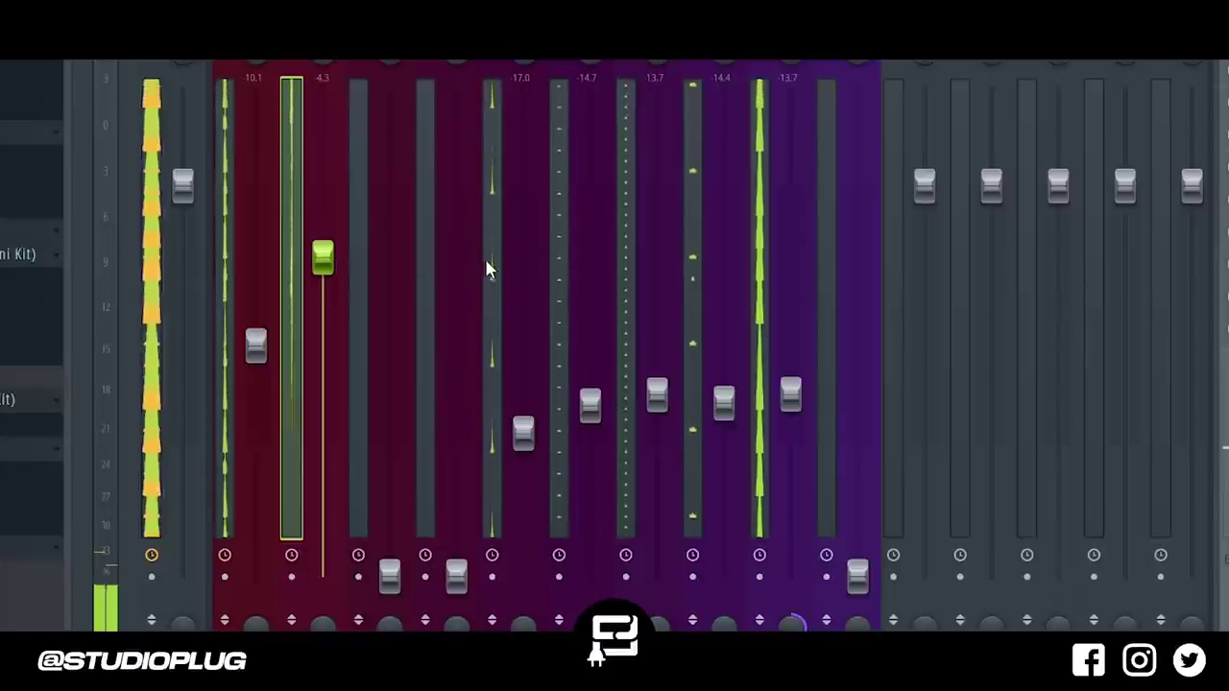
# Open the Pad sample's precomputed effects and add a slight stereo delay.
pyautogui.press('F6')
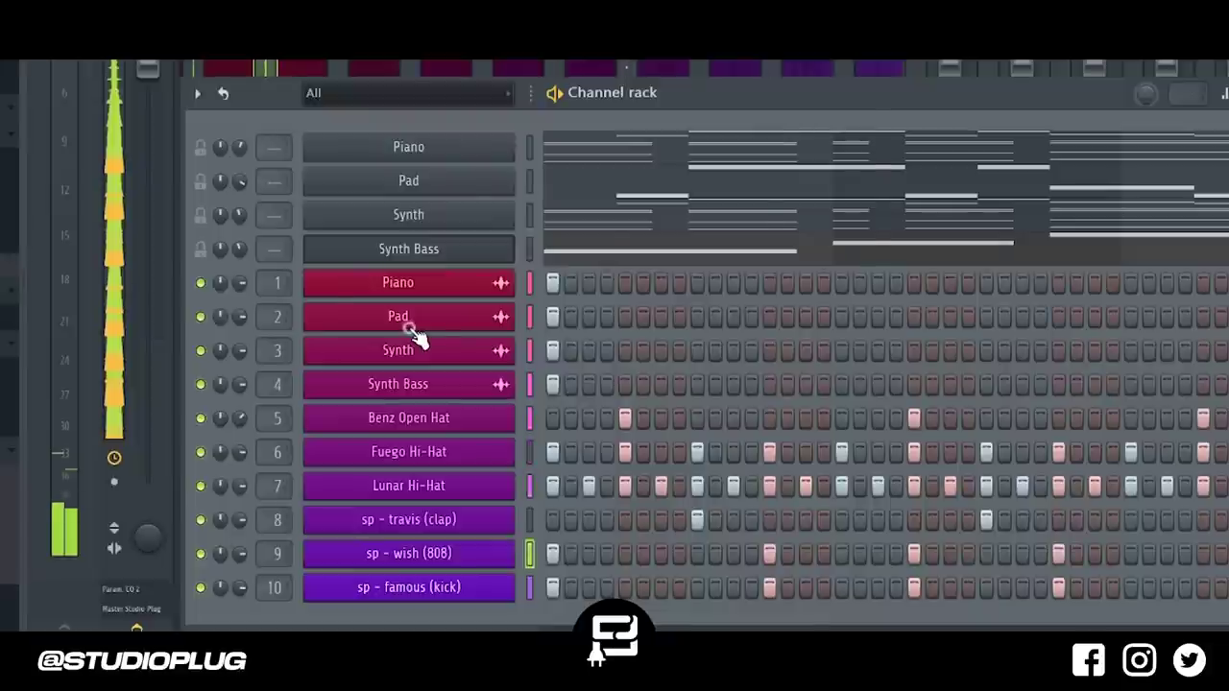
pyautogui.click(470, 403)
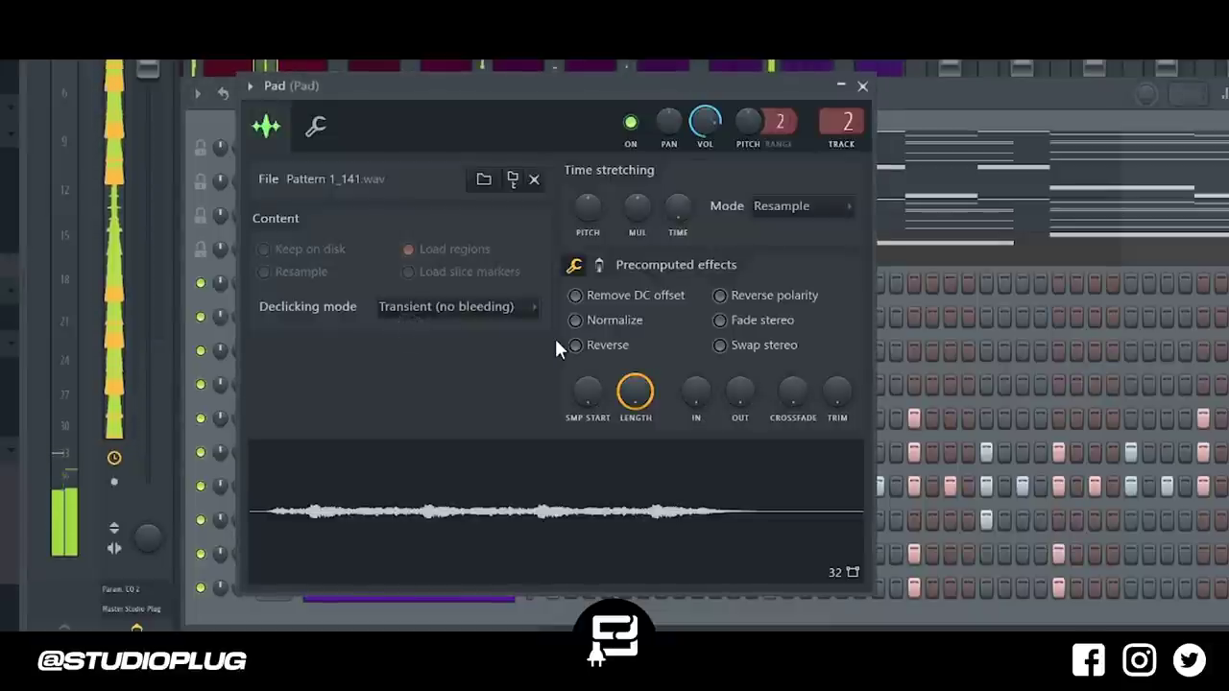
pyautogui.click(599, 266)
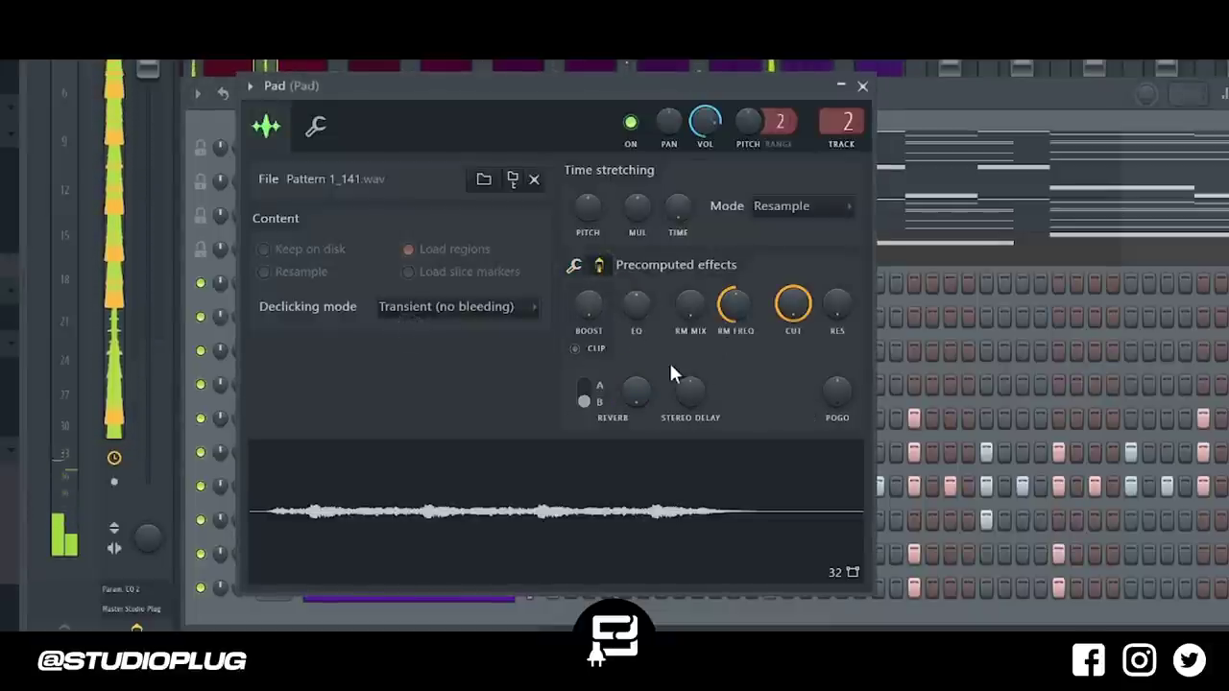
pyautogui.moveTo(687, 392); pyautogui.dragTo(686, 382)
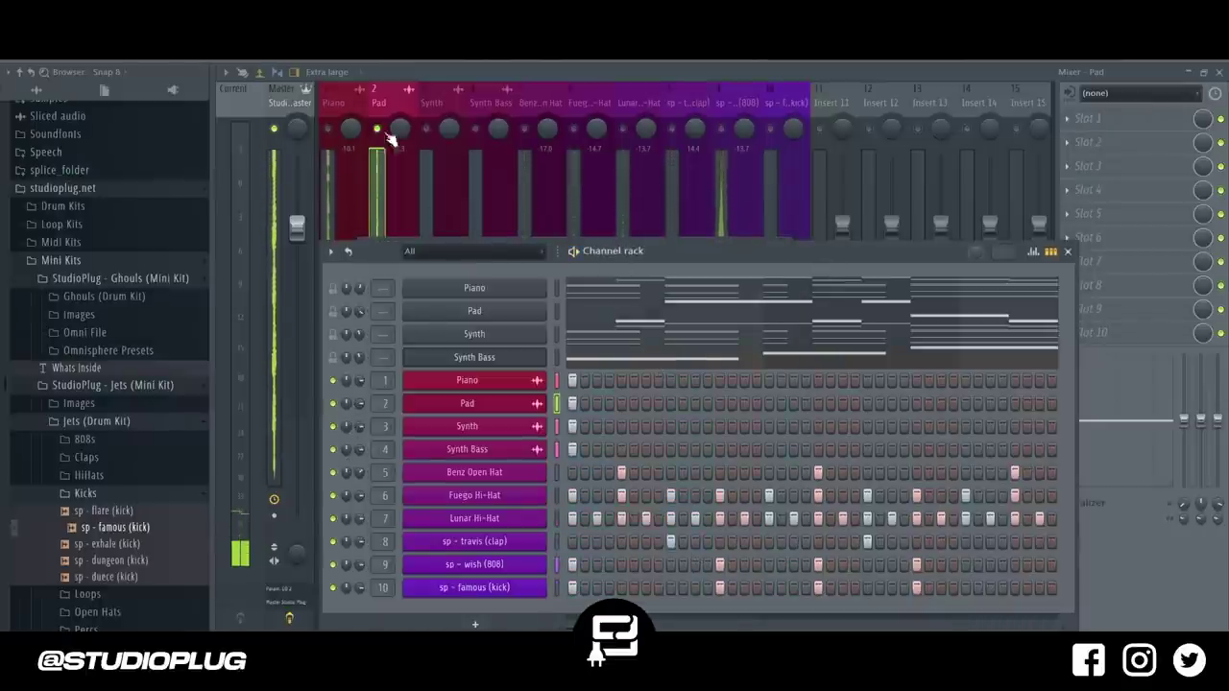
# Enable the Piano track alongside the Pad while raising the Synth track to about -2.8 dB, and mute the Piano again.
pyautogui.click(326, 130)
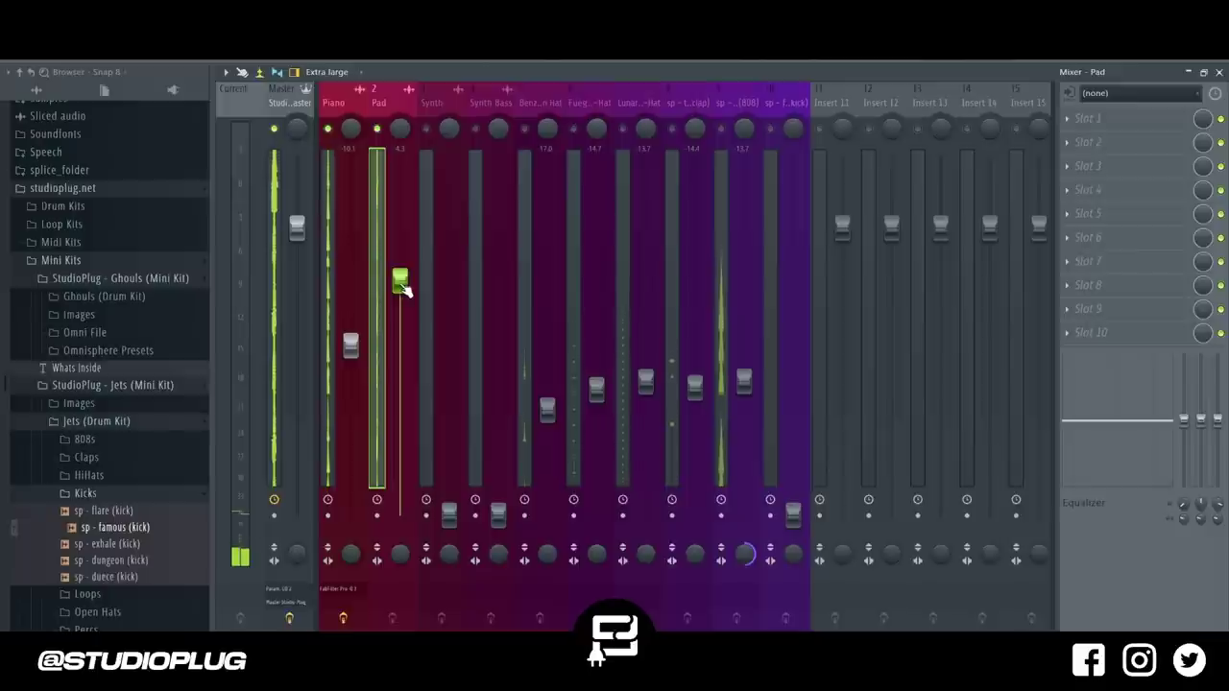
pyautogui.click(449, 516)
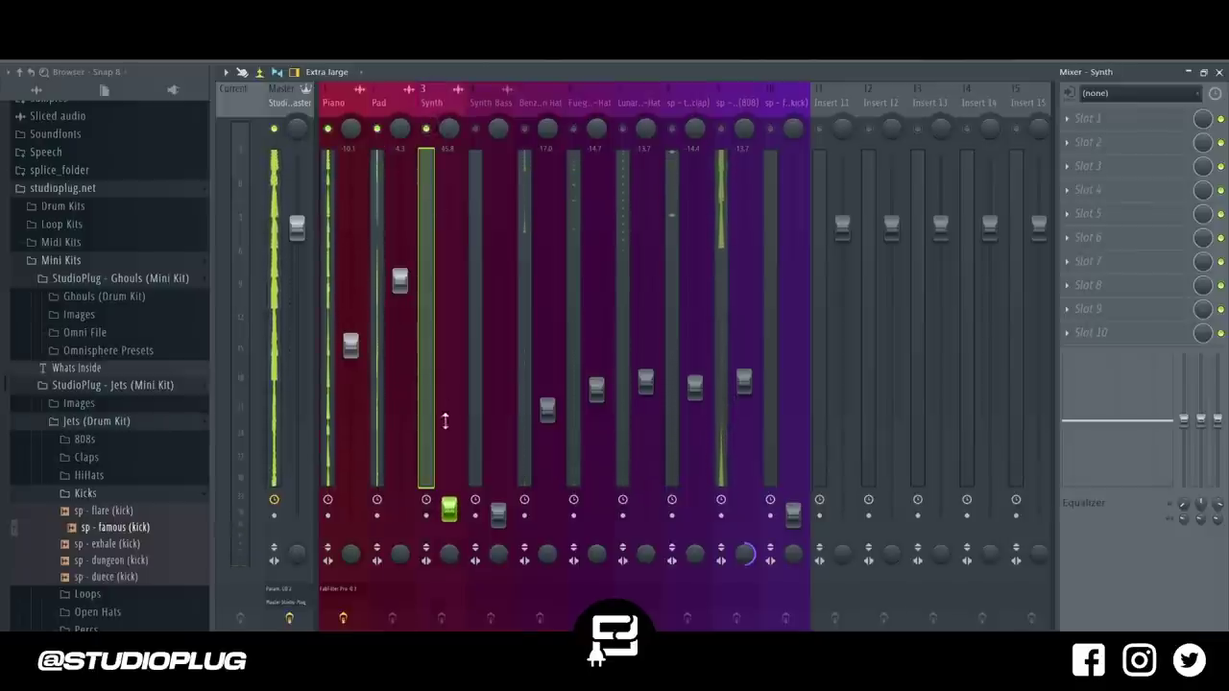
pyautogui.moveTo(448, 509); pyautogui.dragTo(449, 459)
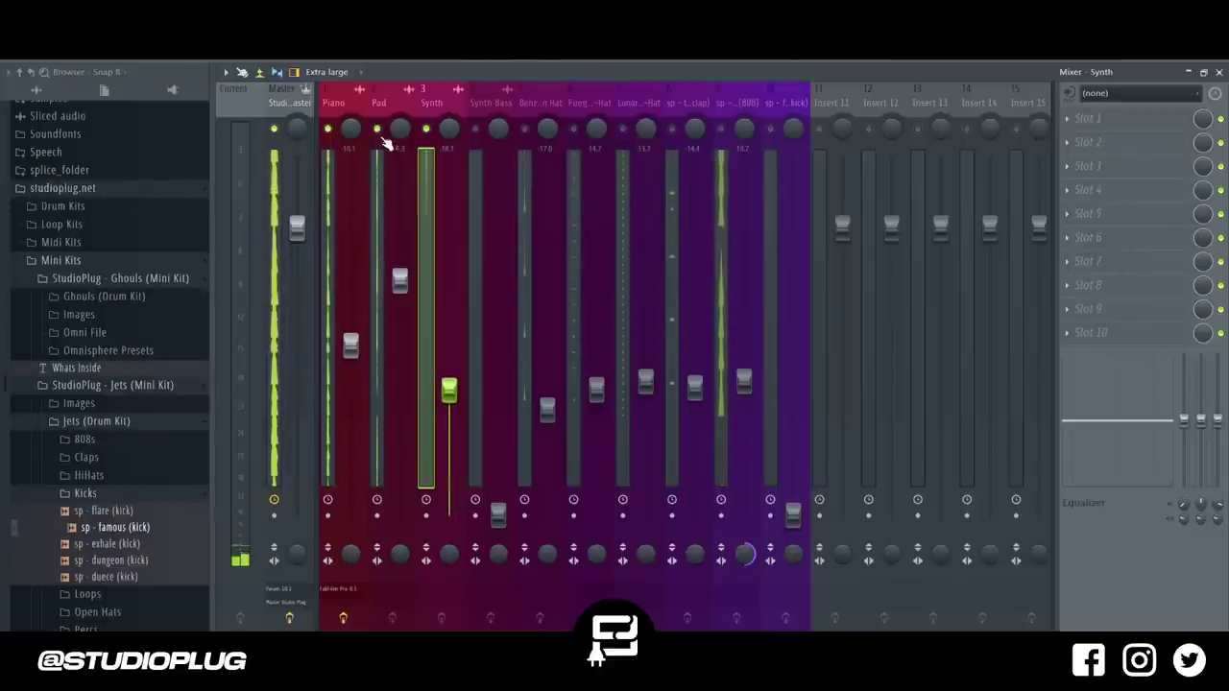
pyautogui.click(327, 128)
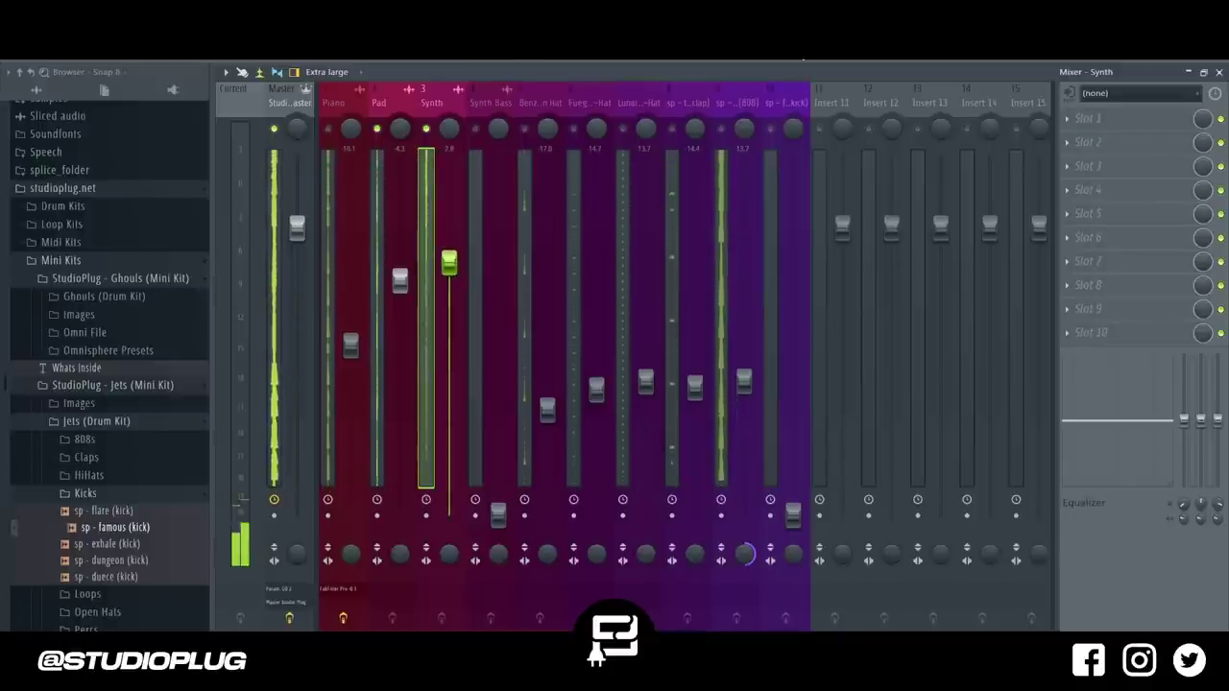
# Open the Synth sample's channel settings, and lower the Synth mixer track to about -16.2 dB.
pyautogui.press('F6')
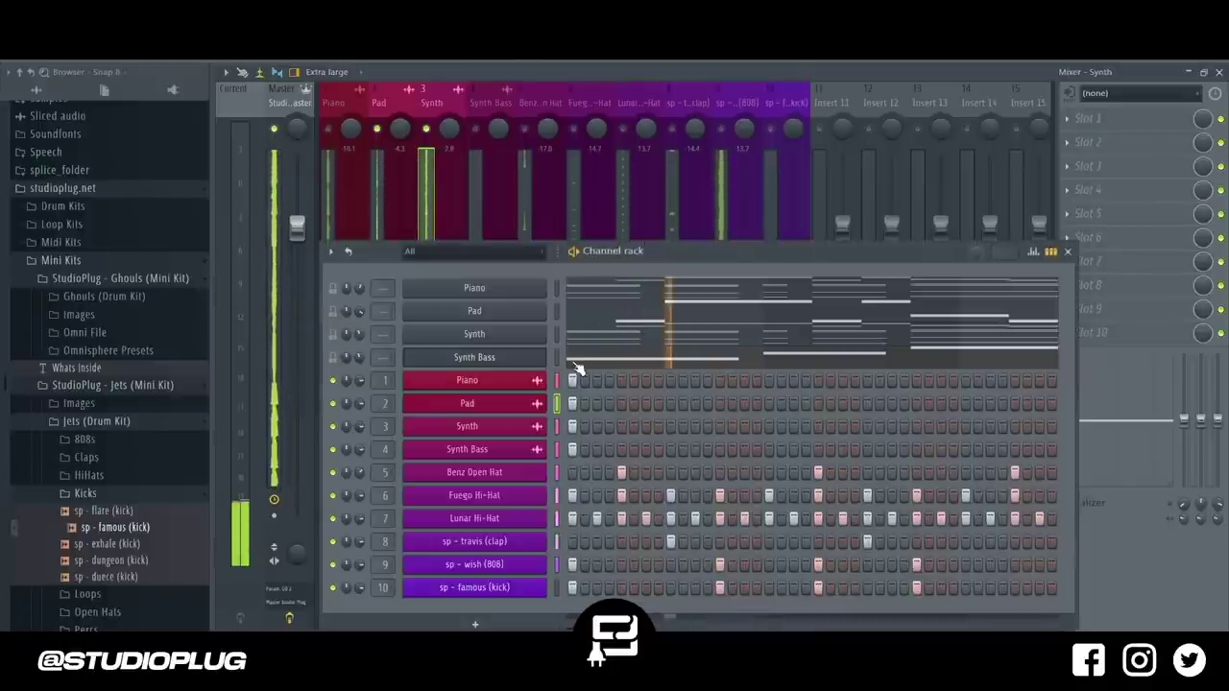
pyautogui.click(465, 434)
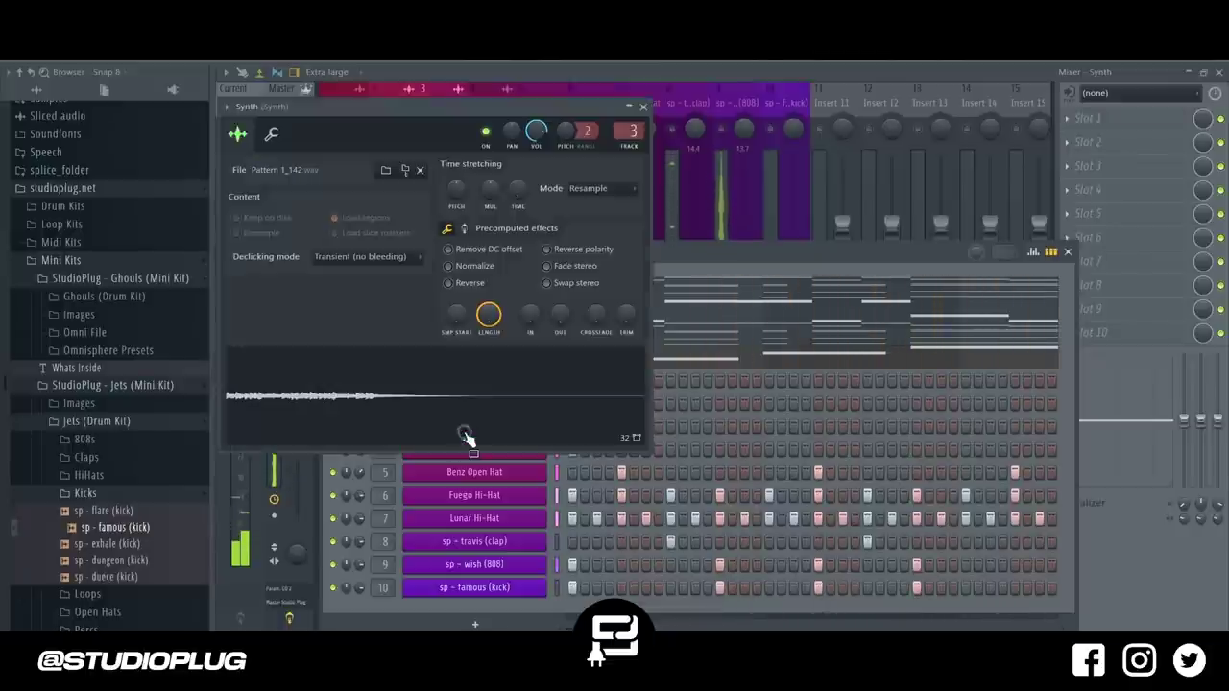
pyautogui.click(574, 79)
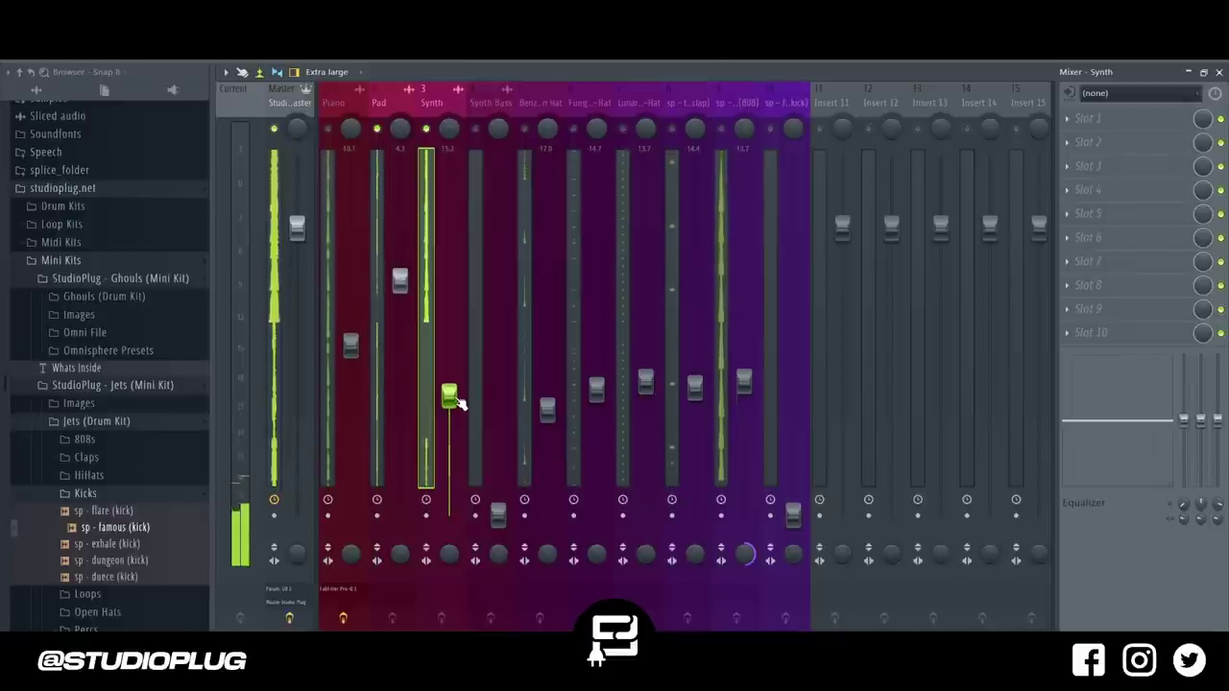
# Listen to the Synth together with the Lunar Hi-Hat and clap tracks, and solo the Synth track.
pyautogui.click(623, 131)
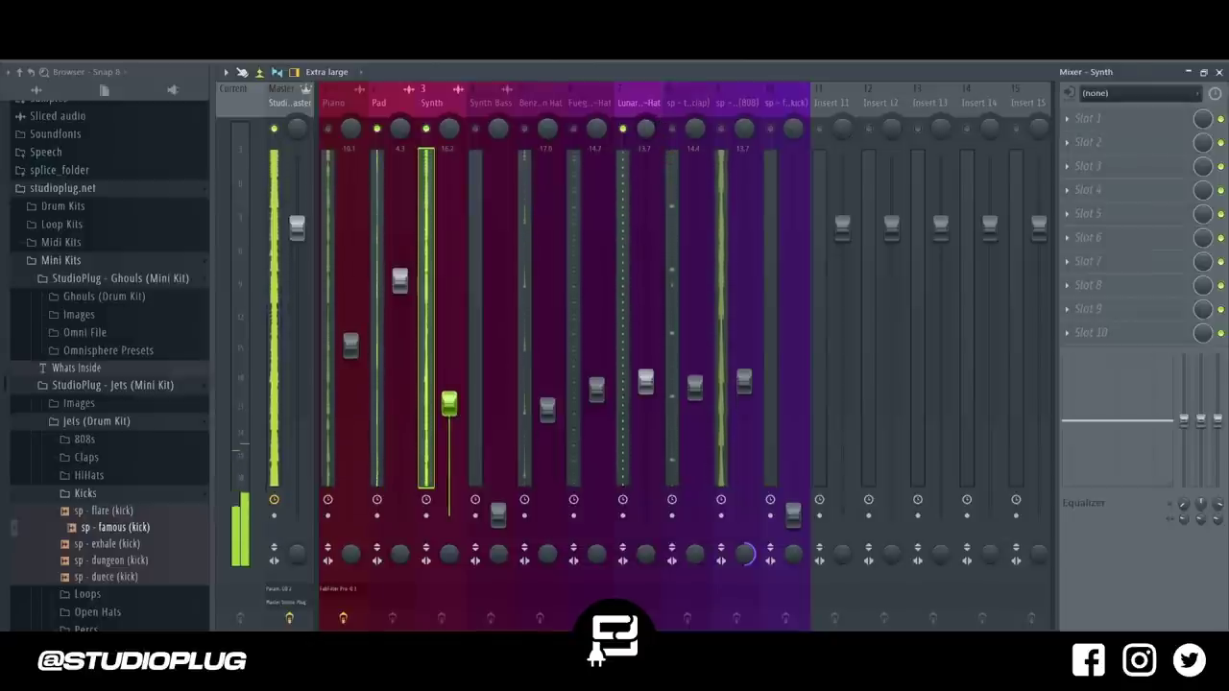
pyautogui.click(630, 128)
pyautogui.click(673, 127)
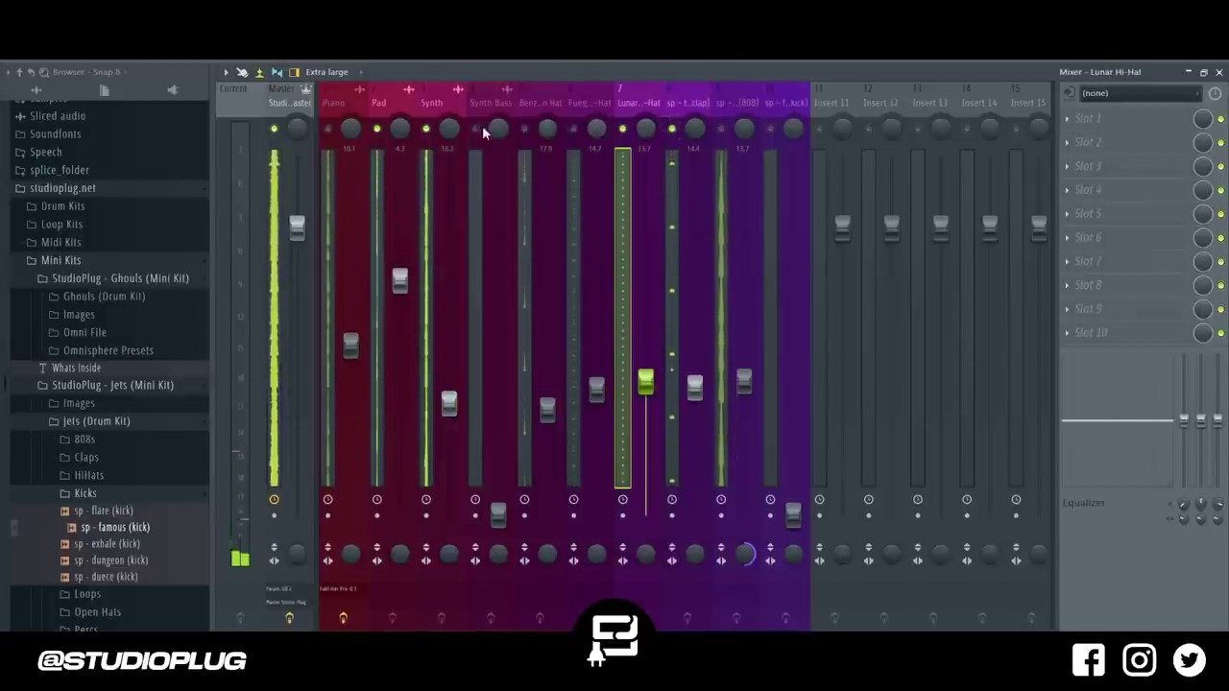
pyautogui.rightClick(428, 130)
pyautogui.click(438, 103)
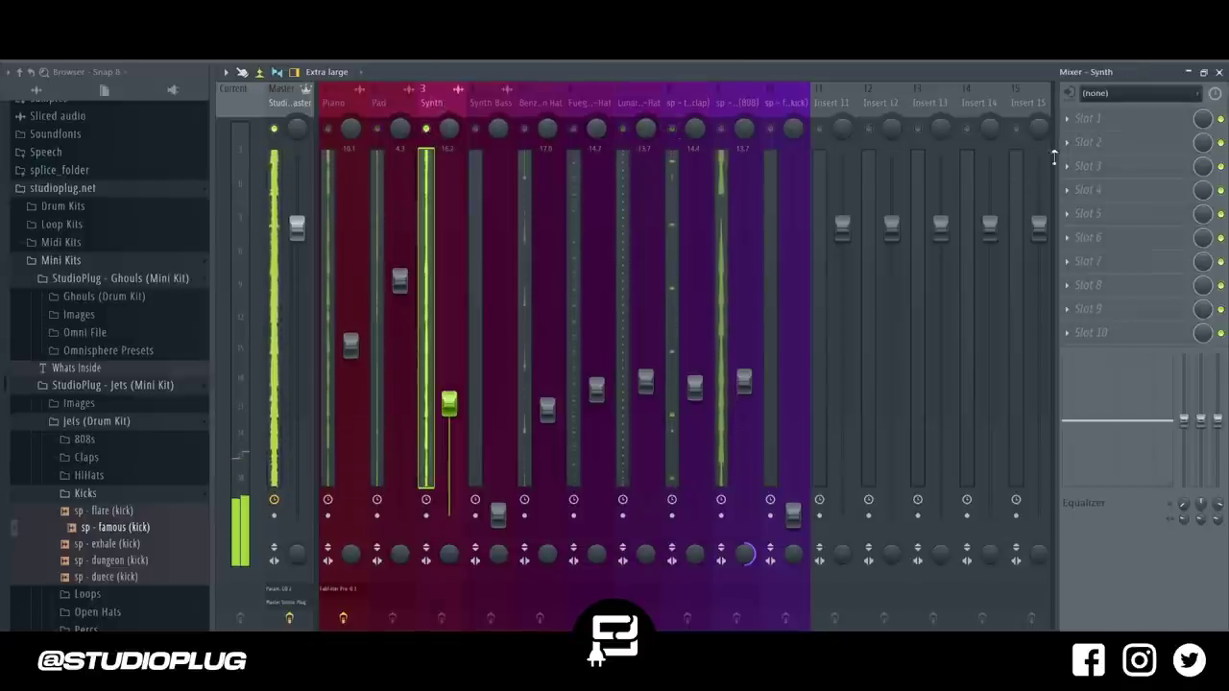
# Load FabFilter Pro-Q 3 on the Synth track and add a 12 dB/oct high cut at about 3.5 kHz.
pyautogui.click(1087, 116)
pyautogui.moveTo(1002, 247)
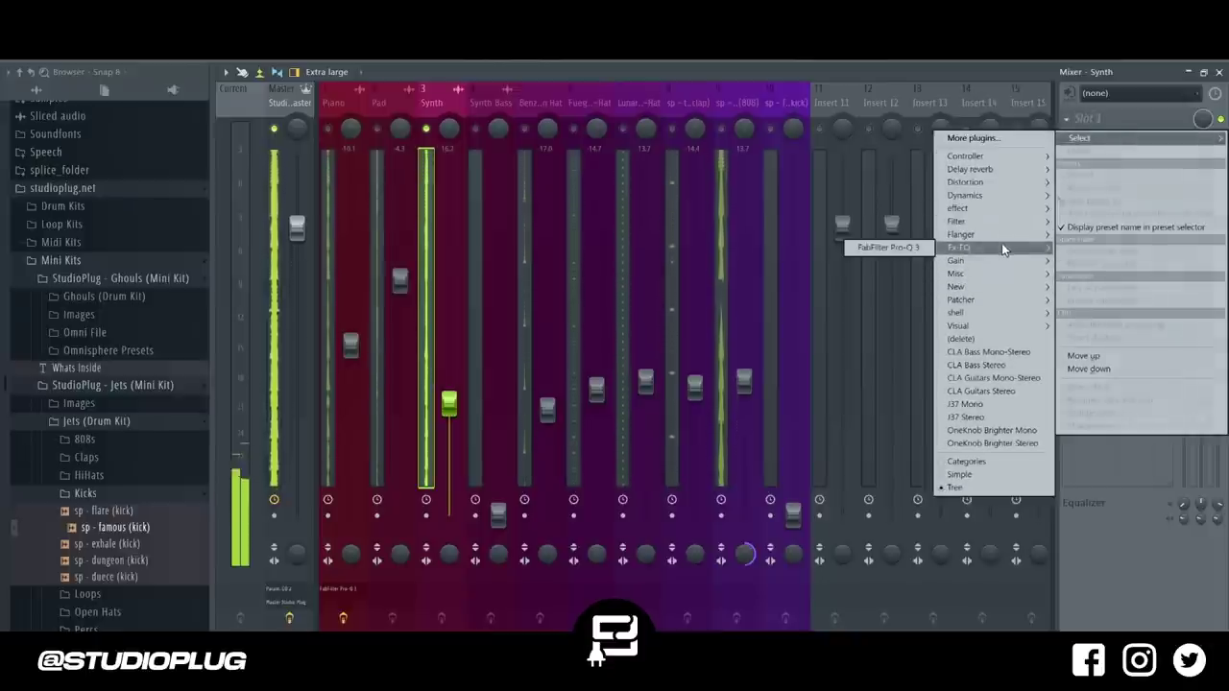
pyautogui.click(890, 248)
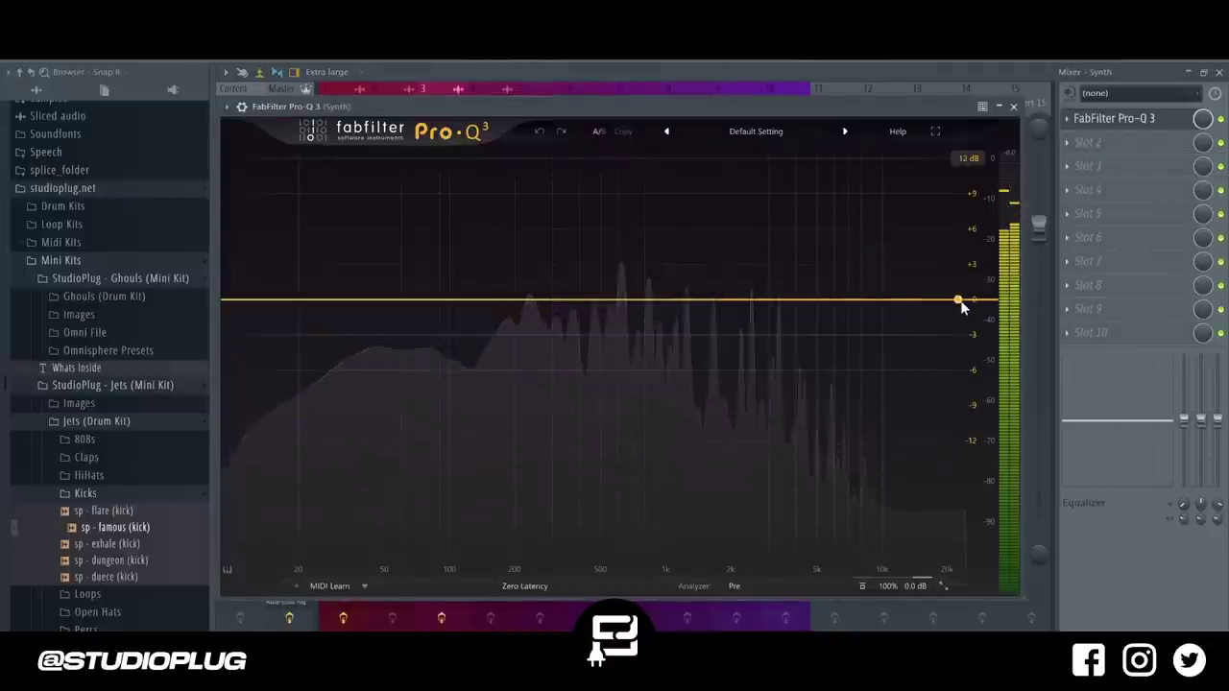
pyautogui.click(960, 301)
pyautogui.moveTo(745, 526); pyautogui.dragTo(744, 569)
# Add a low-cut band to the Synth's EQ, trying it at 250 Hz and settling on 200 Hz.
pyautogui.click(271, 300)
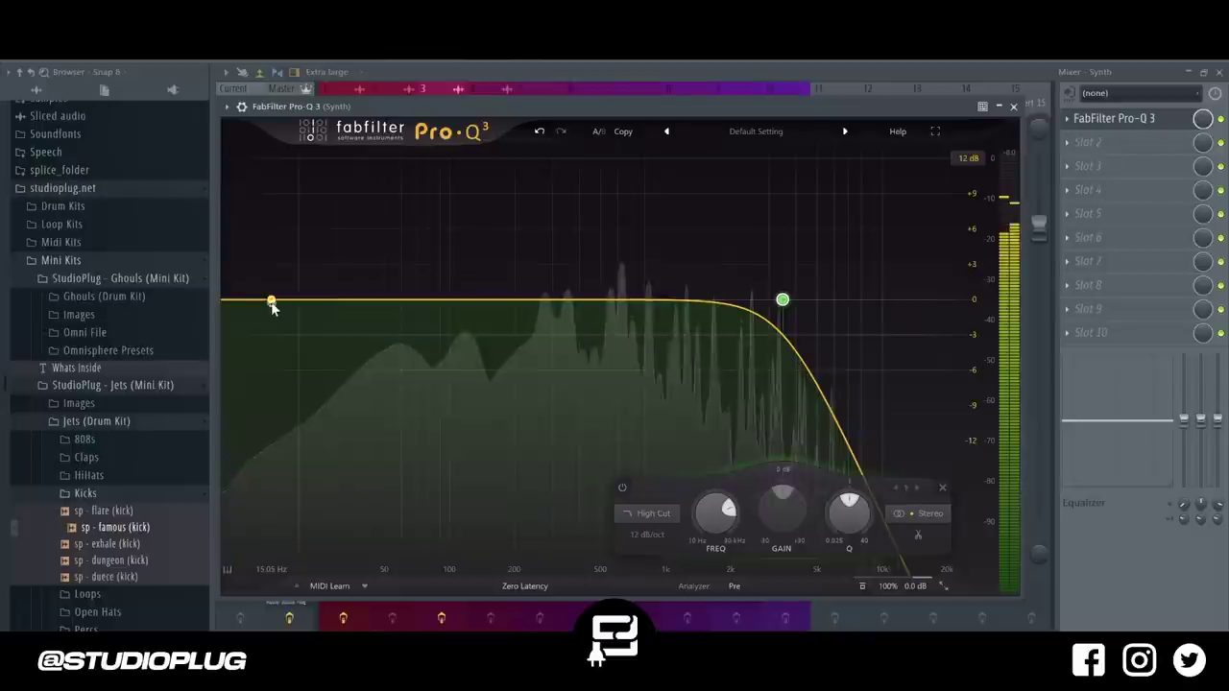
pyautogui.doubleClick(342, 524)
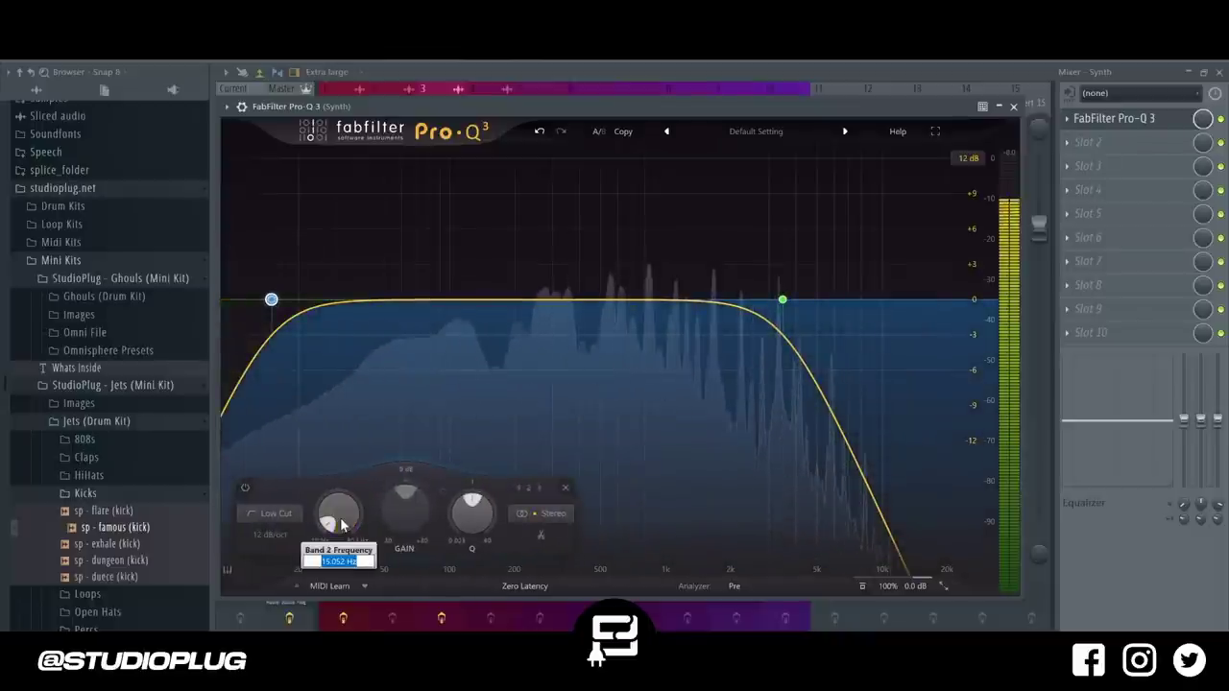
pyautogui.write('250')
pyautogui.press('Return')
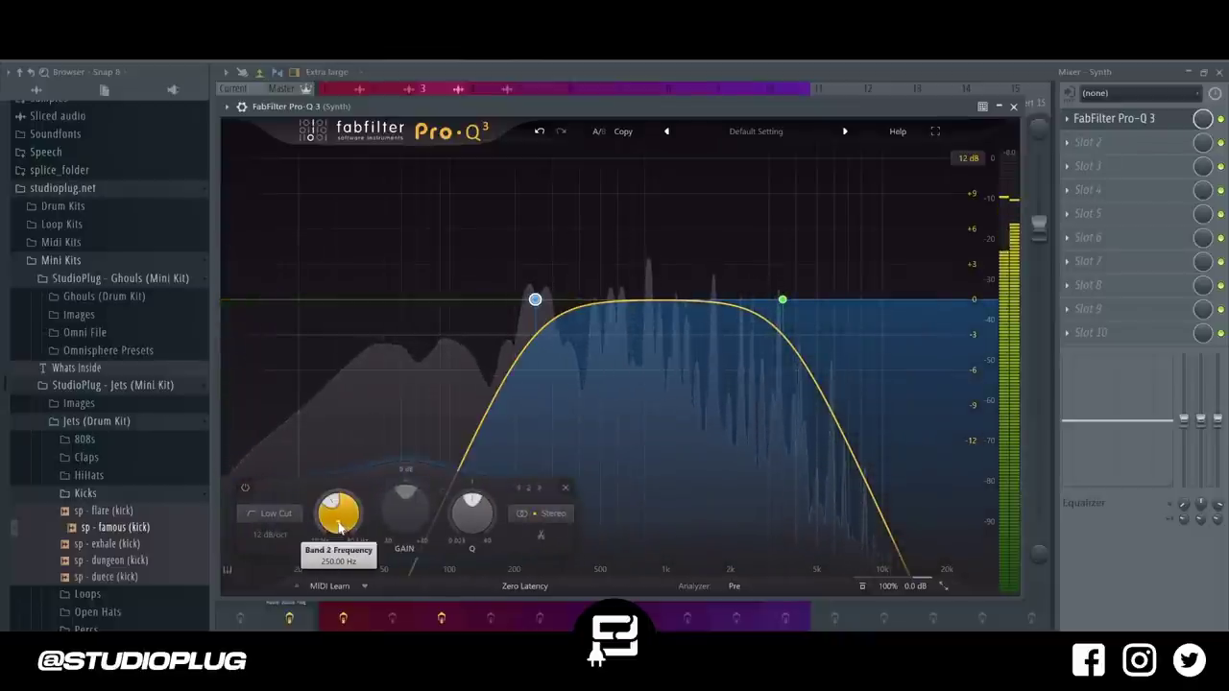
pyautogui.doubleClick(342, 524)
pyautogui.write('200')
pyautogui.press('Return')
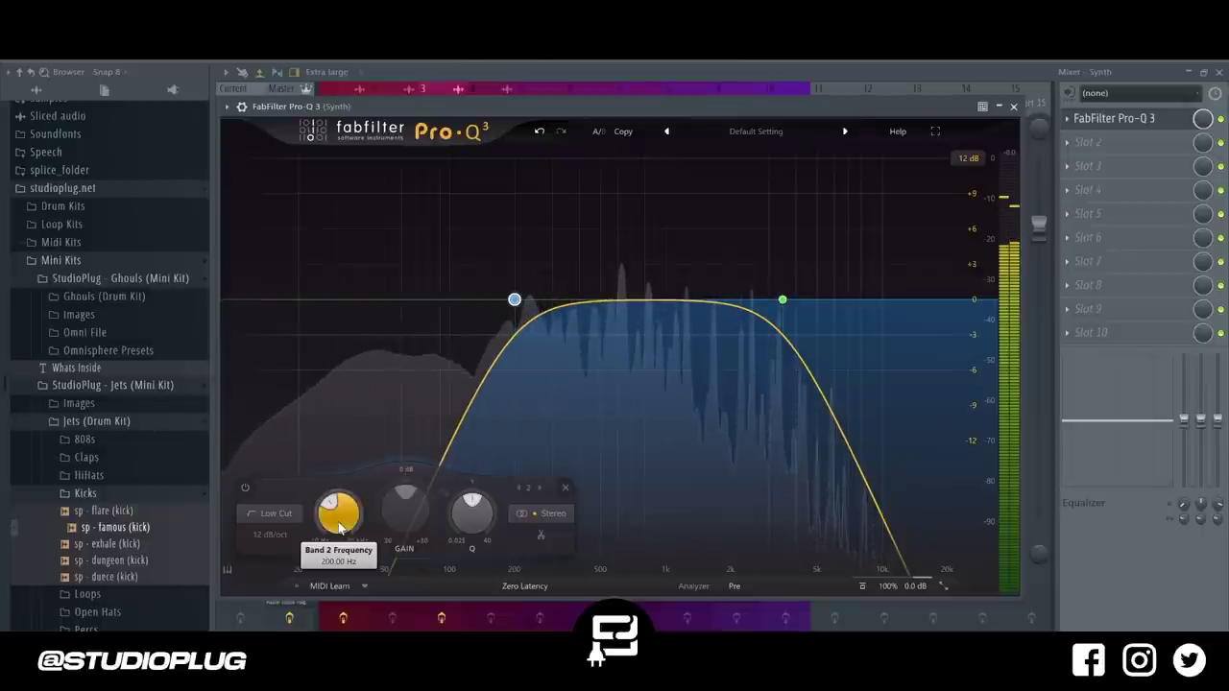
# Try a 6 dB/oct slope on the Synth's low cut, restore 12 dB/oct, and set its frequency to 180 Hz.
pyautogui.click(279, 535)
pyautogui.click(279, 551)
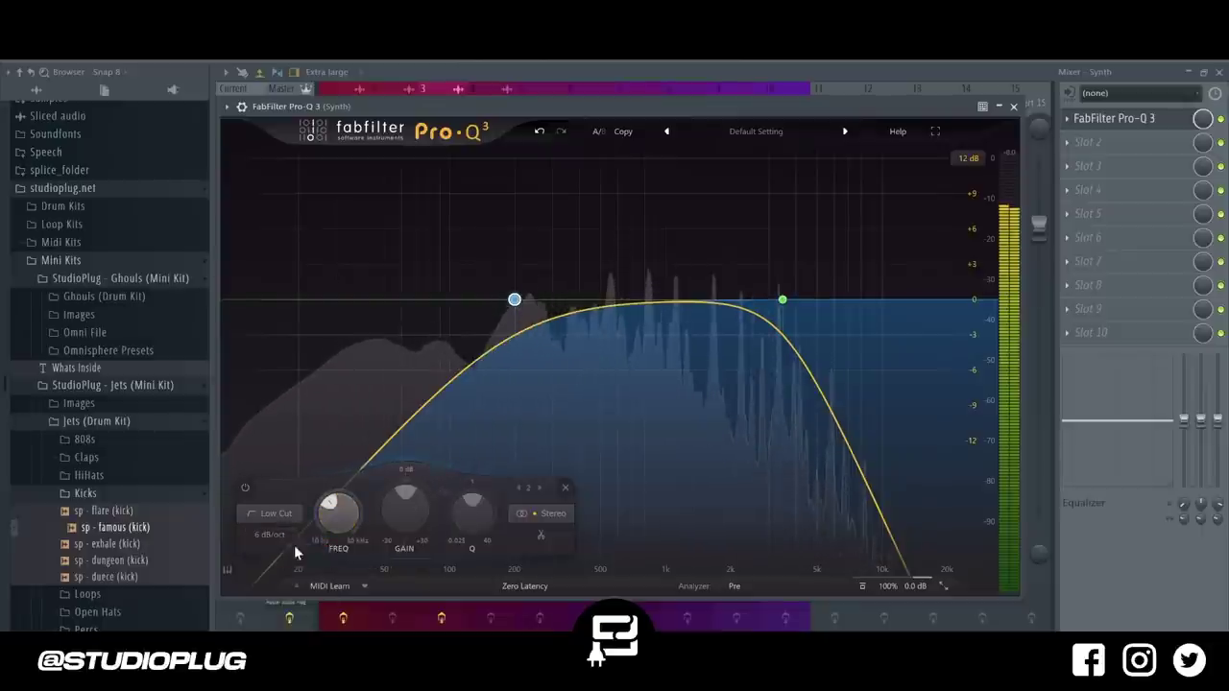
pyautogui.click(286, 538)
pyautogui.click(280, 567)
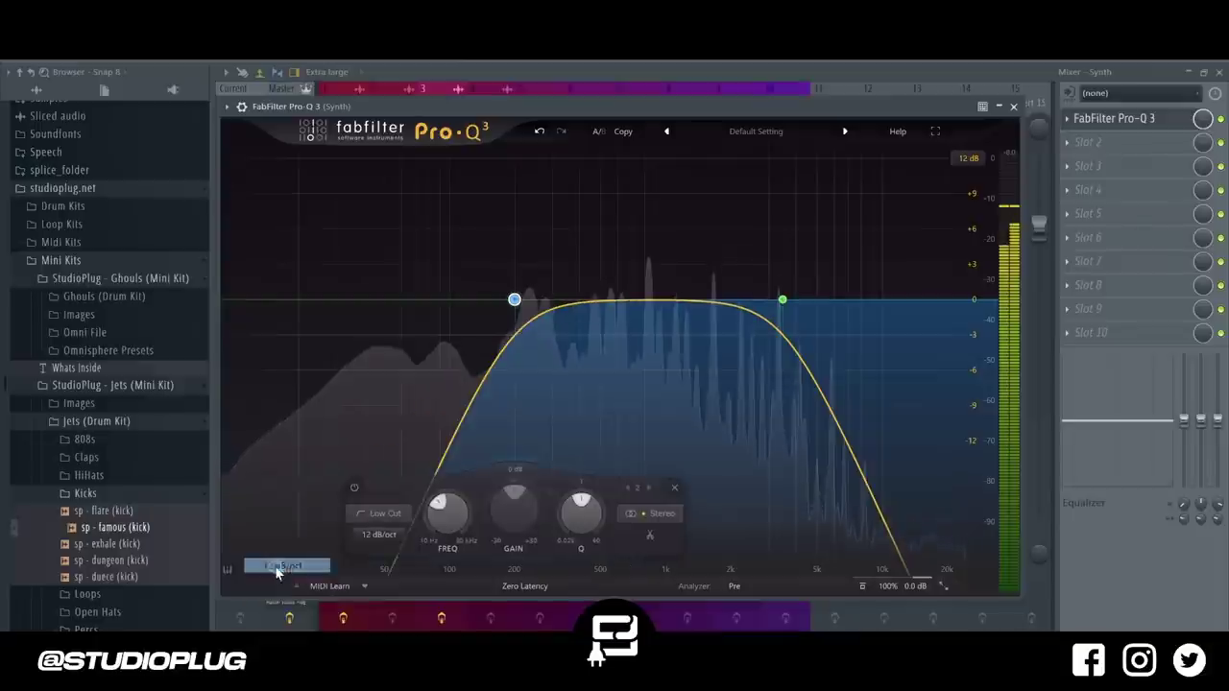
pyautogui.doubleClick(464, 520)
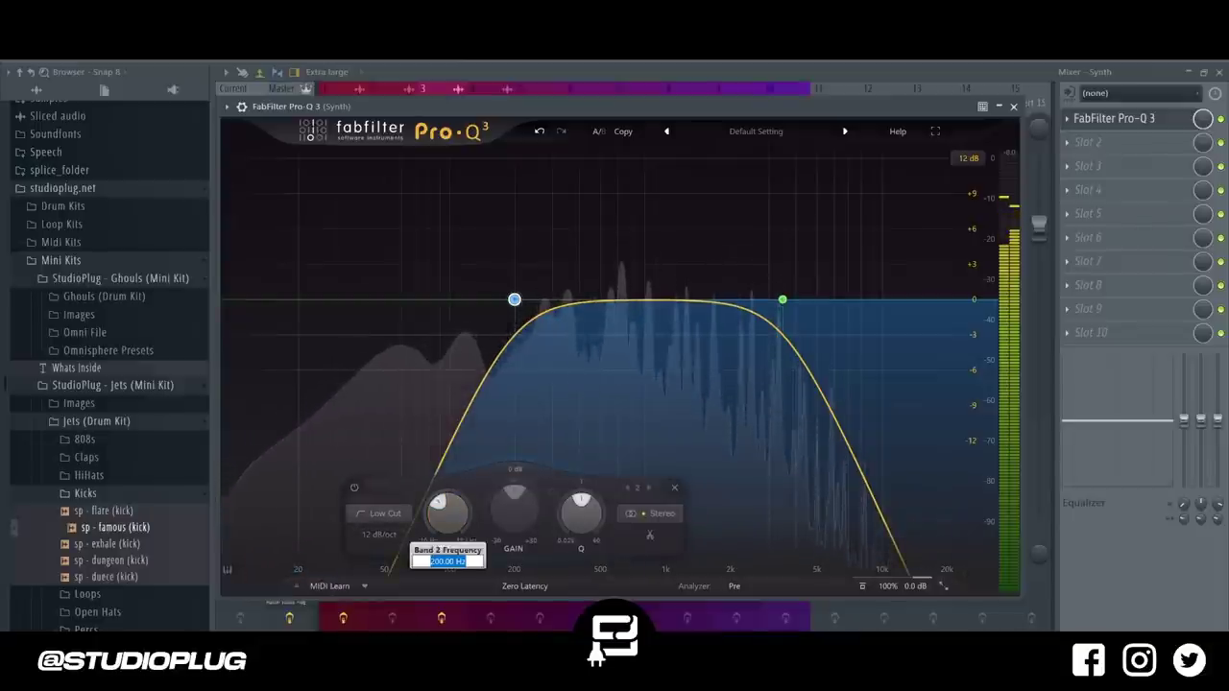
pyautogui.write('180')
pyautogui.press('Return')
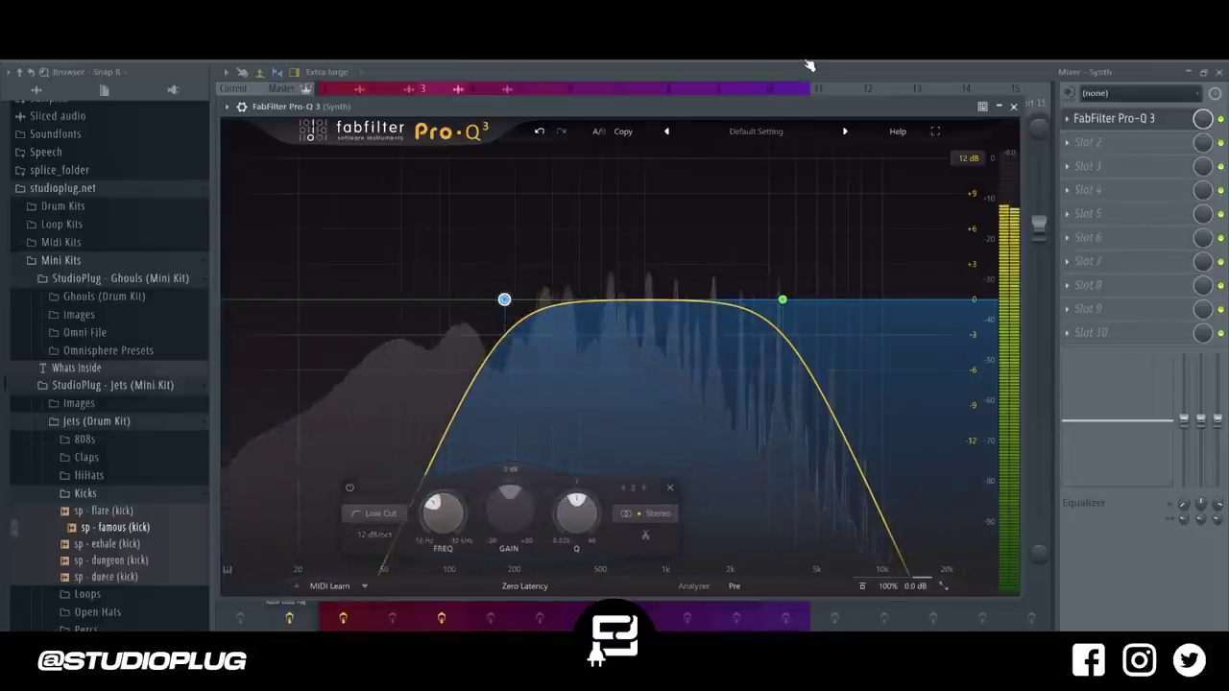
# Return to the mixer and re-enable all the beat's tracks except the Piano.
pyautogui.press('F6')
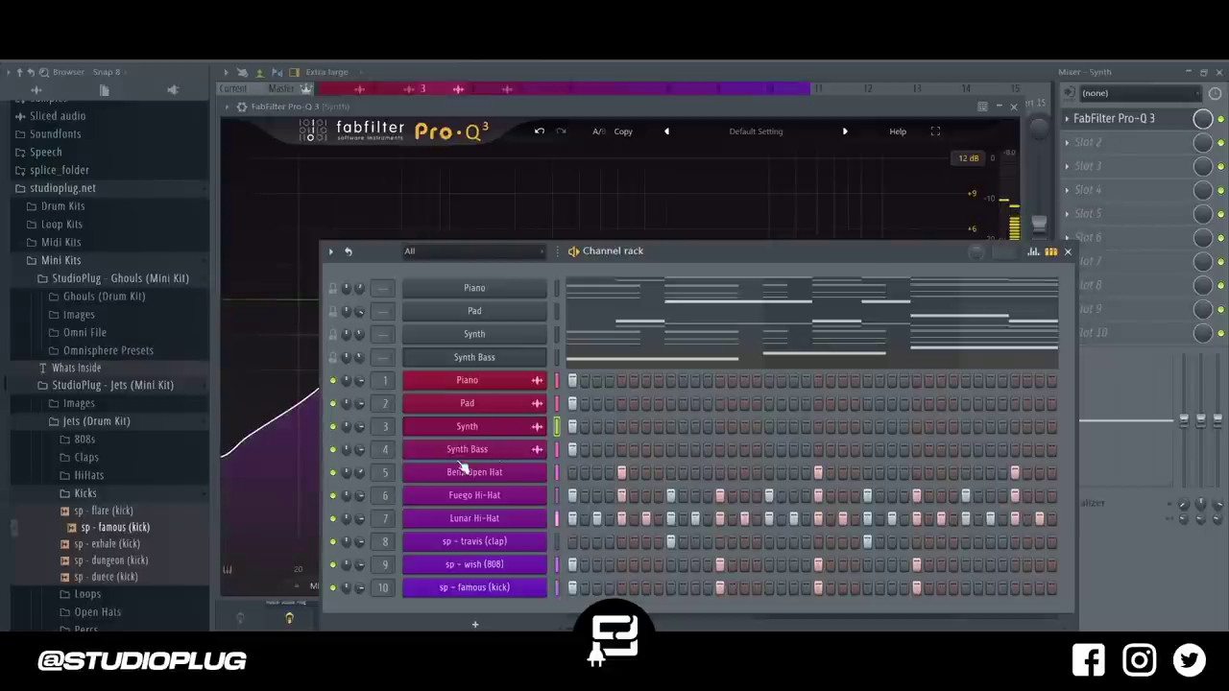
pyautogui.click(701, 71)
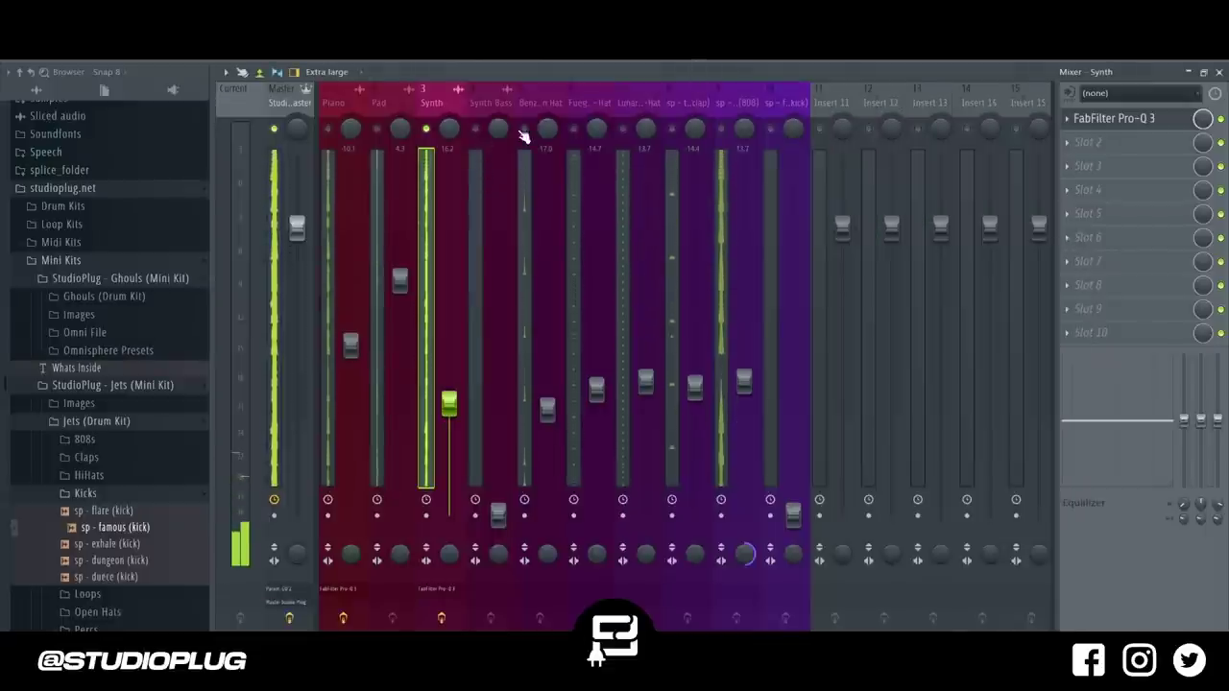
pyautogui.click(574, 128)
pyautogui.rightClick(575, 132)
pyautogui.rightClick(575, 132)
pyautogui.click(329, 129)
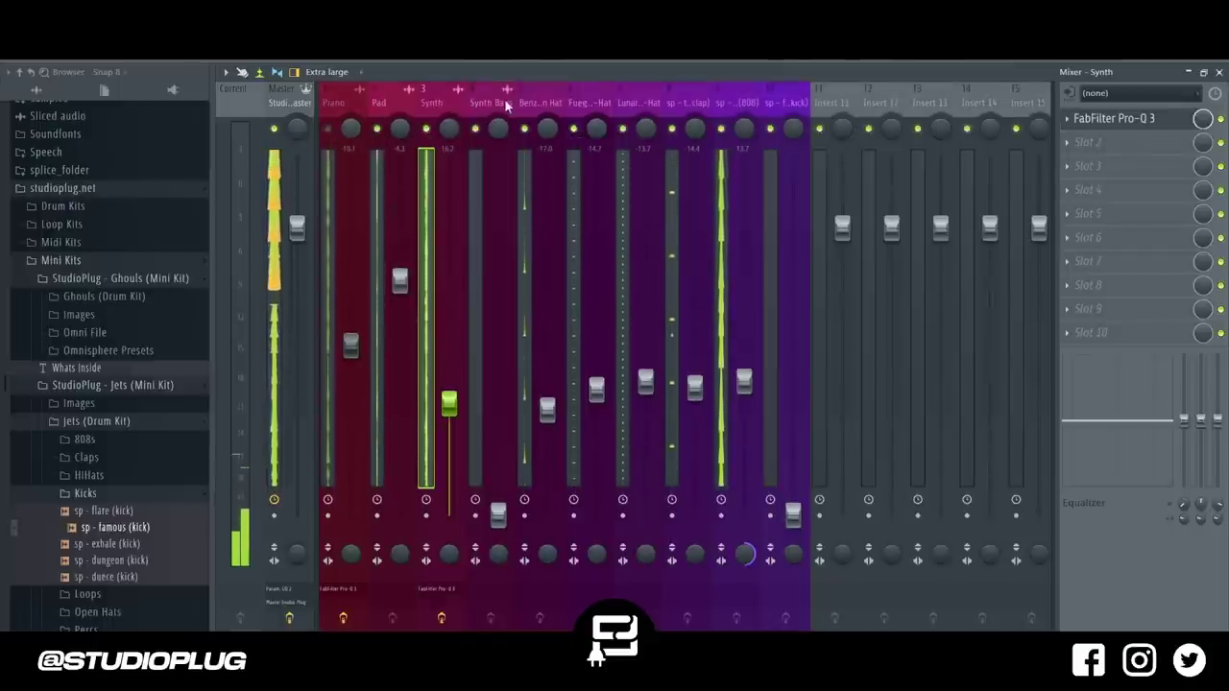
# Raise the kick track to about -11.2 dB and the Synth Bass track to about -1.4 dB.
pyautogui.click(732, 201)
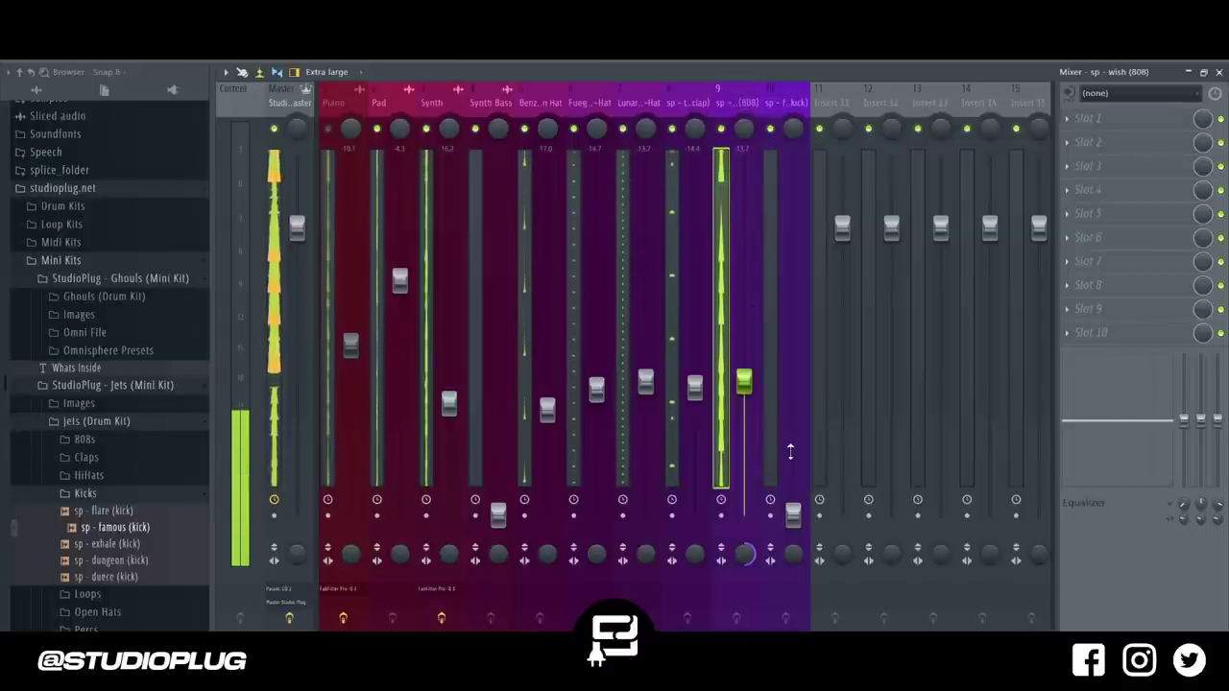
pyautogui.click(797, 513)
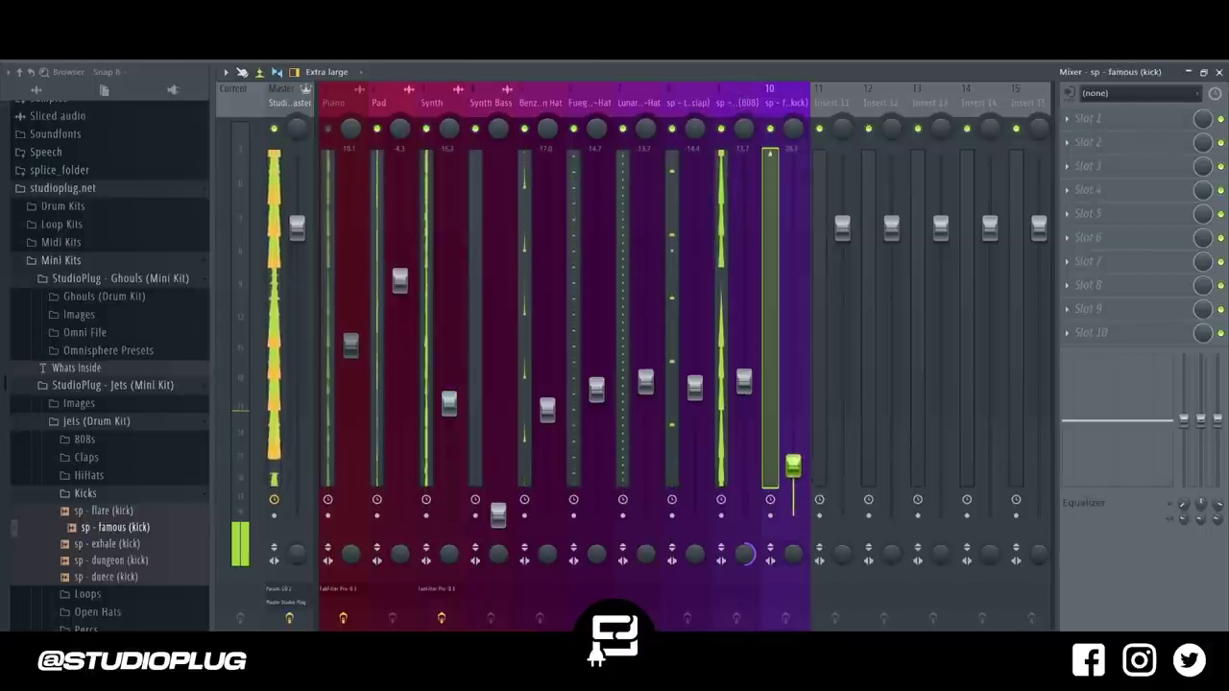
pyautogui.moveTo(793, 385); pyautogui.dragTo(793, 355)
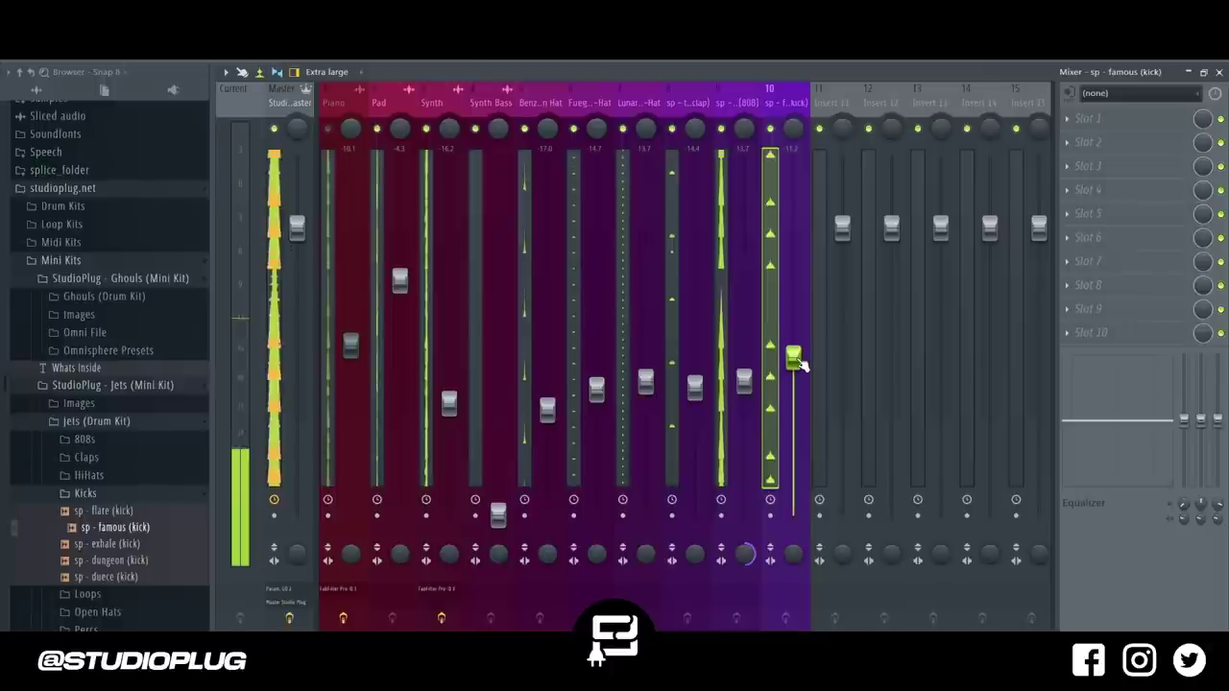
pyautogui.click(494, 104)
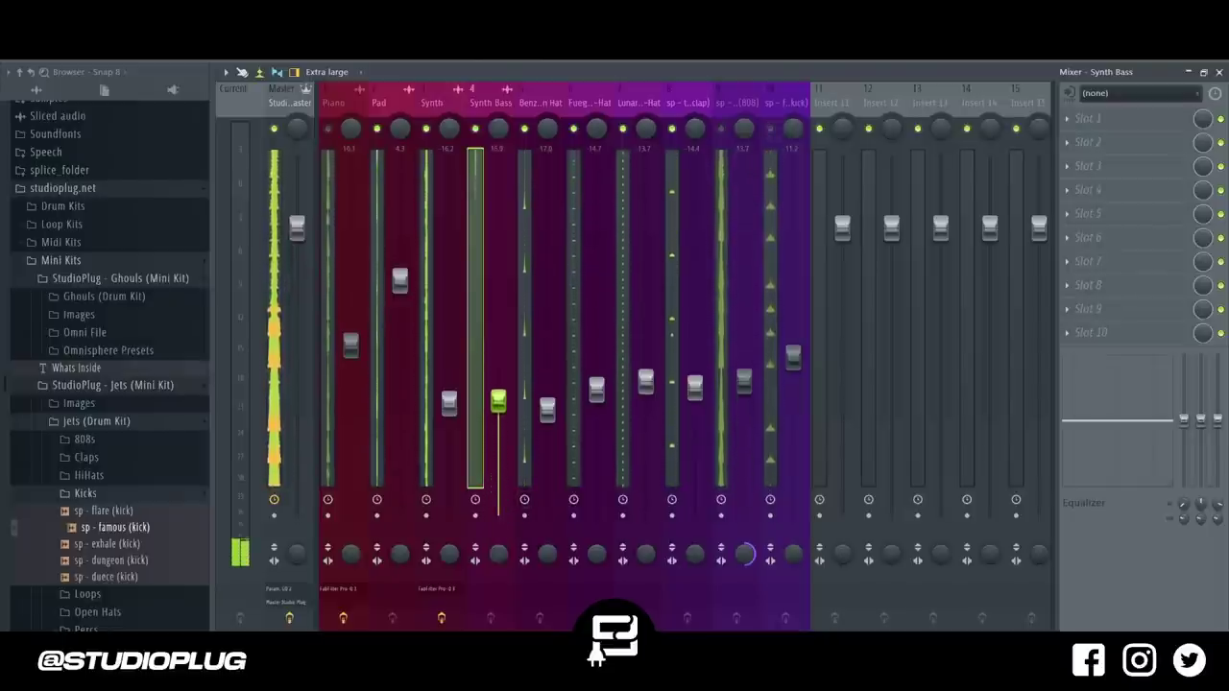
pyautogui.moveTo(497, 336); pyautogui.dragTo(499, 267)
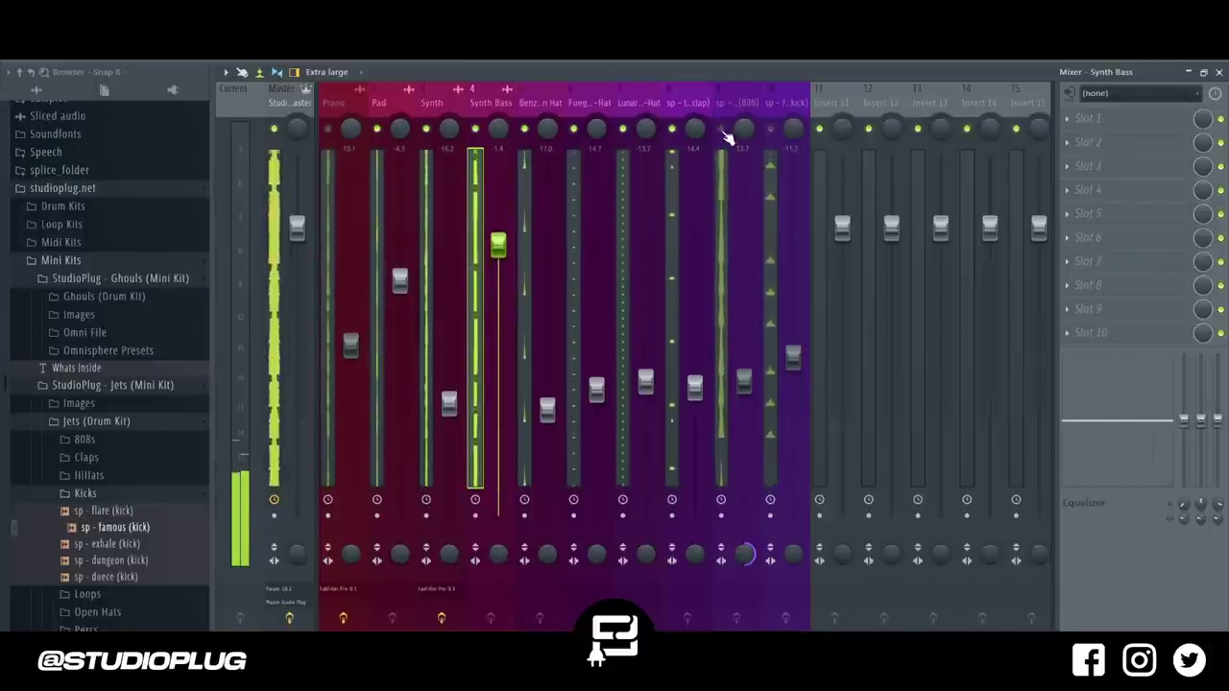
# Open the clap channel in the piano roll and add extra clap hits in bars 4 and 8.
pyautogui.press('F6')
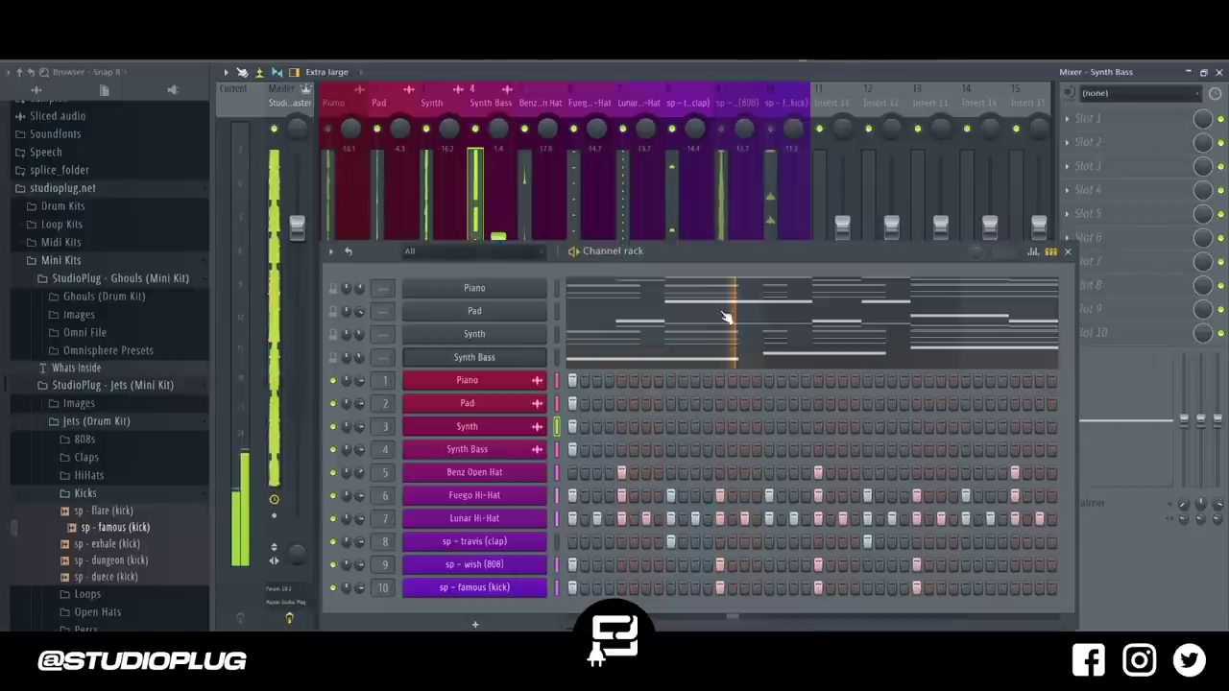
pyautogui.rightClick(500, 553)
pyautogui.click(578, 500)
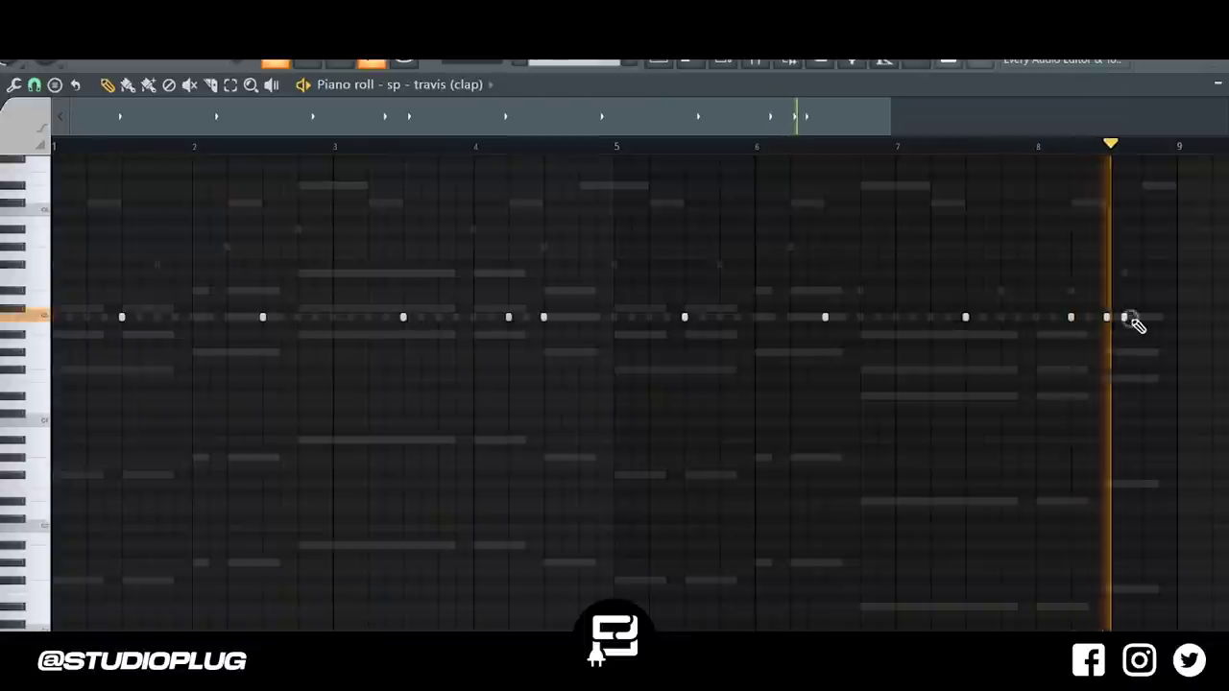
pyautogui.click(1159, 317)
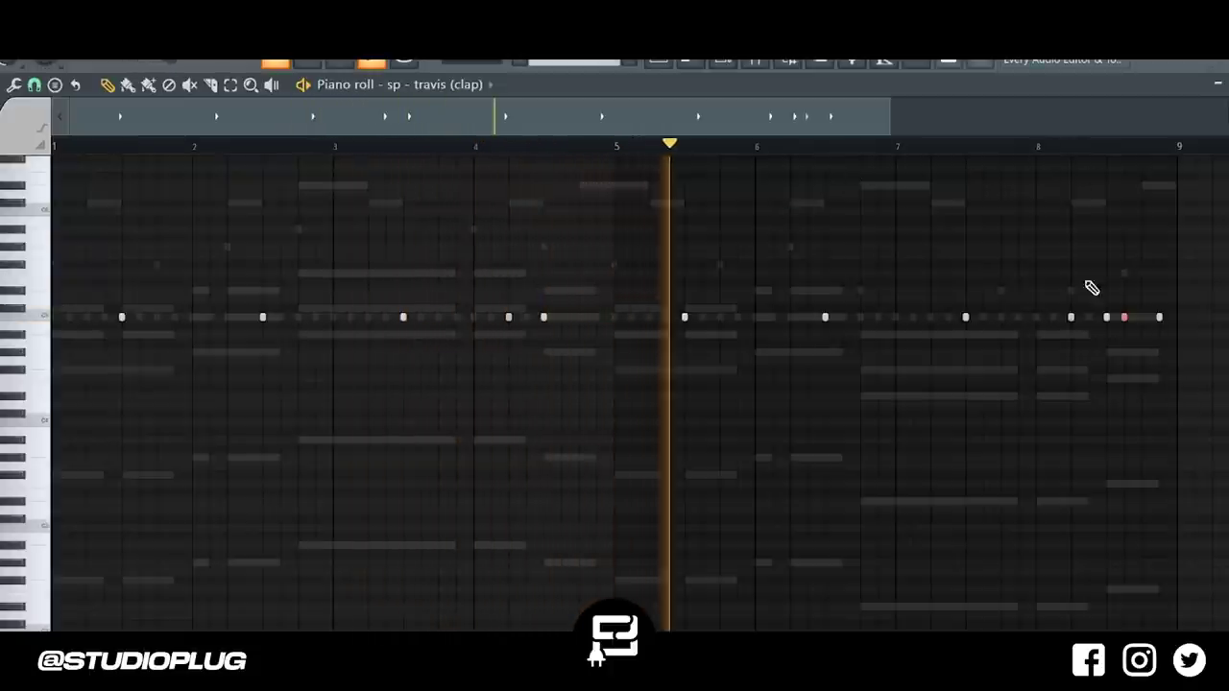
# Adjust the last clap hit at the end of bar 8 and return to the channel rack.
pyautogui.moveTo(1156, 336); pyautogui.dragTo(1171, 296)
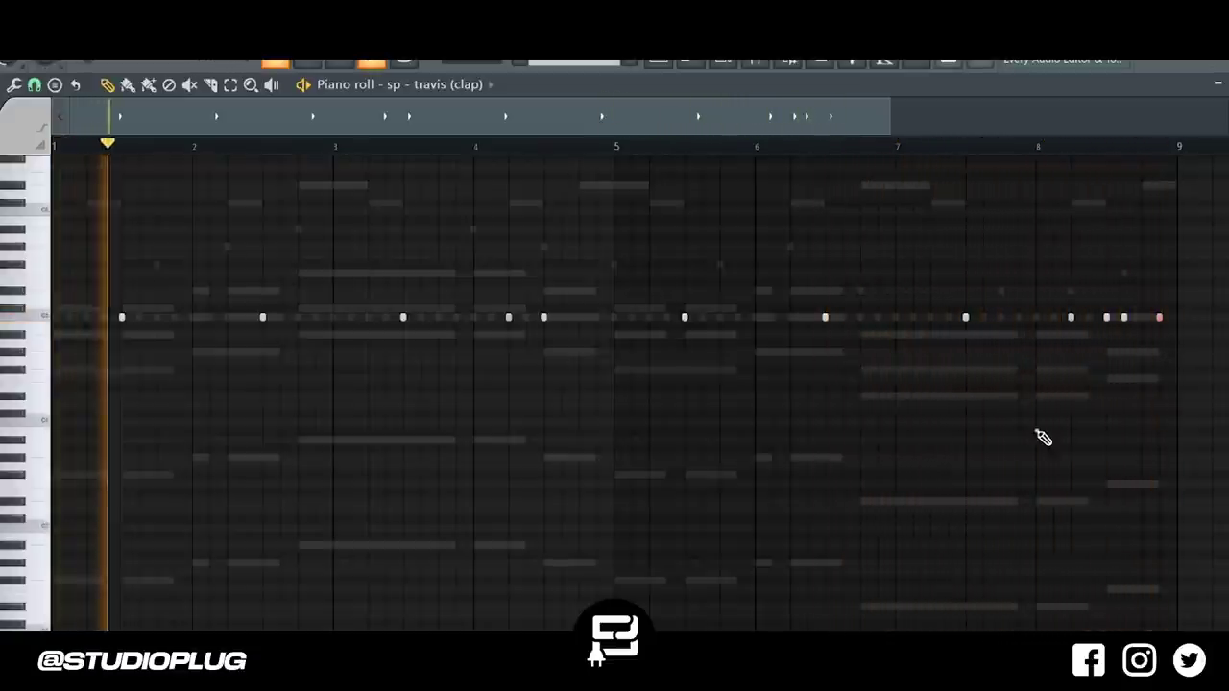
pyautogui.click(737, 67)
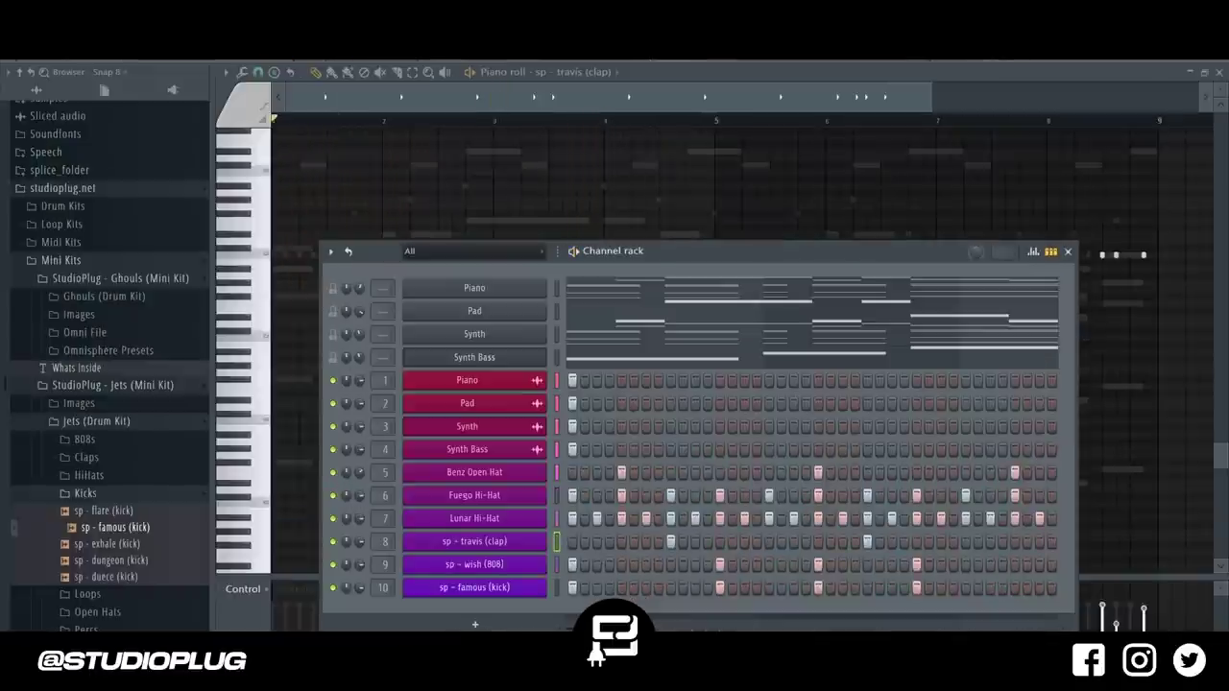
pyautogui.click(761, 64)
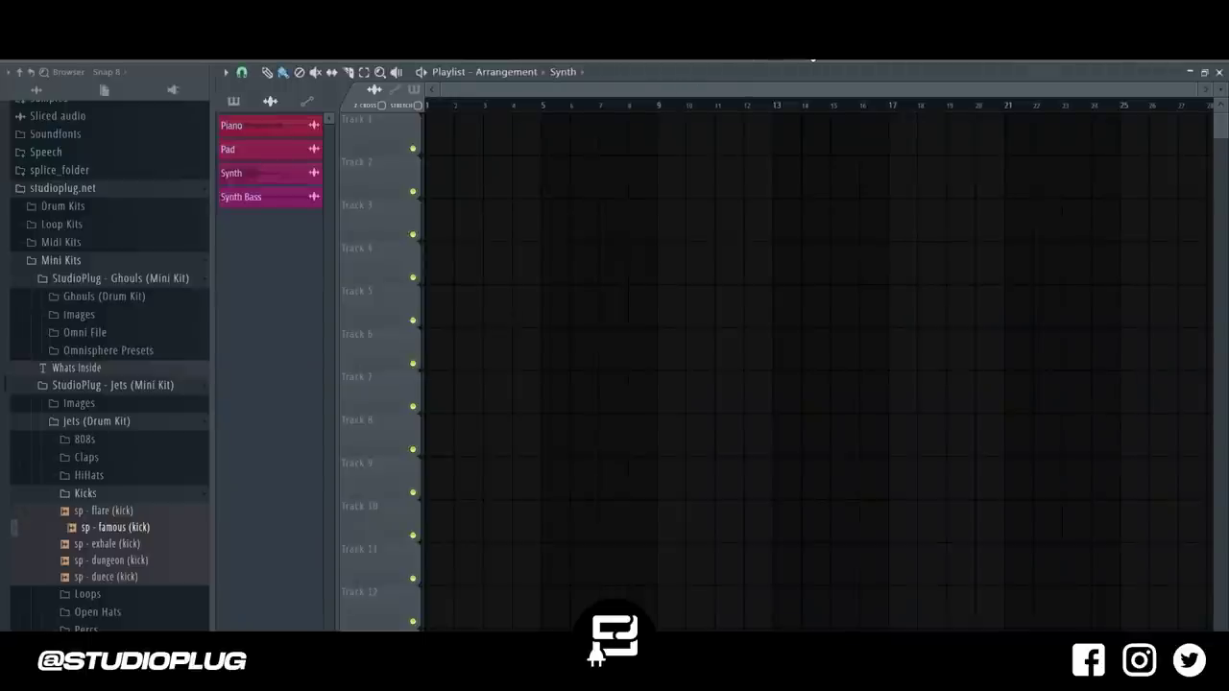
pyautogui.press('F6')
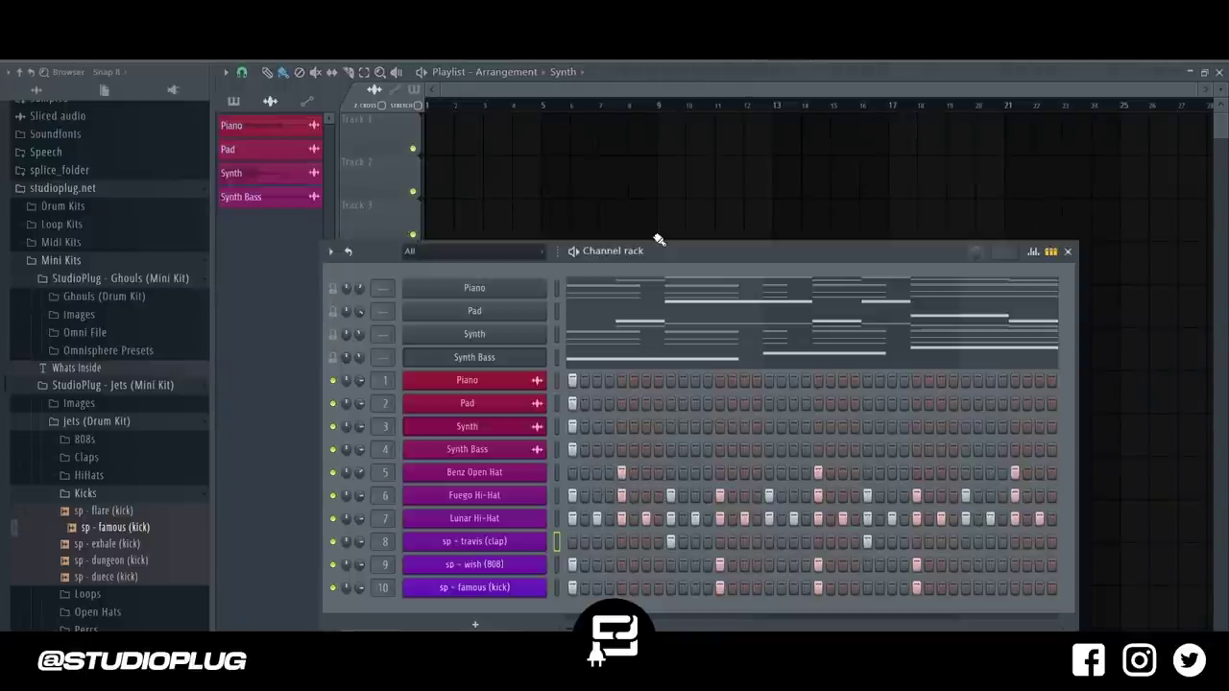
# Open the Lunar Hi-Hat channel in the piano roll and set the snap to 1/2 step.
pyautogui.rightClick(534, 519)
pyautogui.click(571, 499)
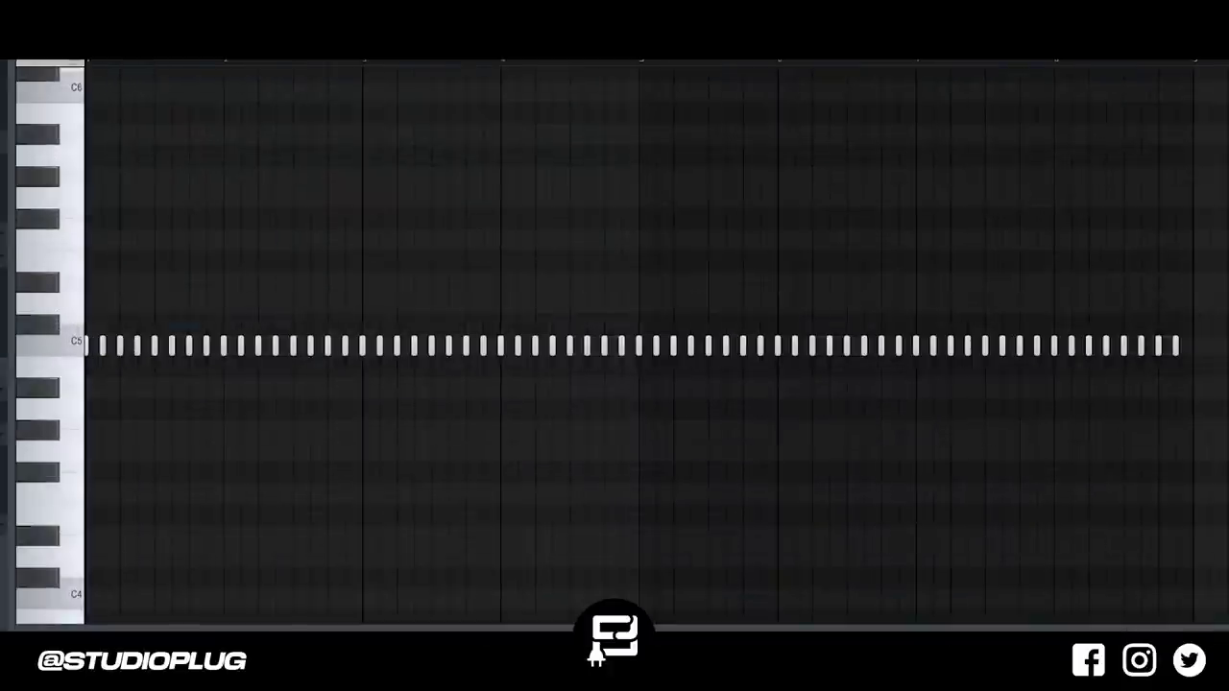
pyautogui.click(26, 5)
pyautogui.click(66, 6)
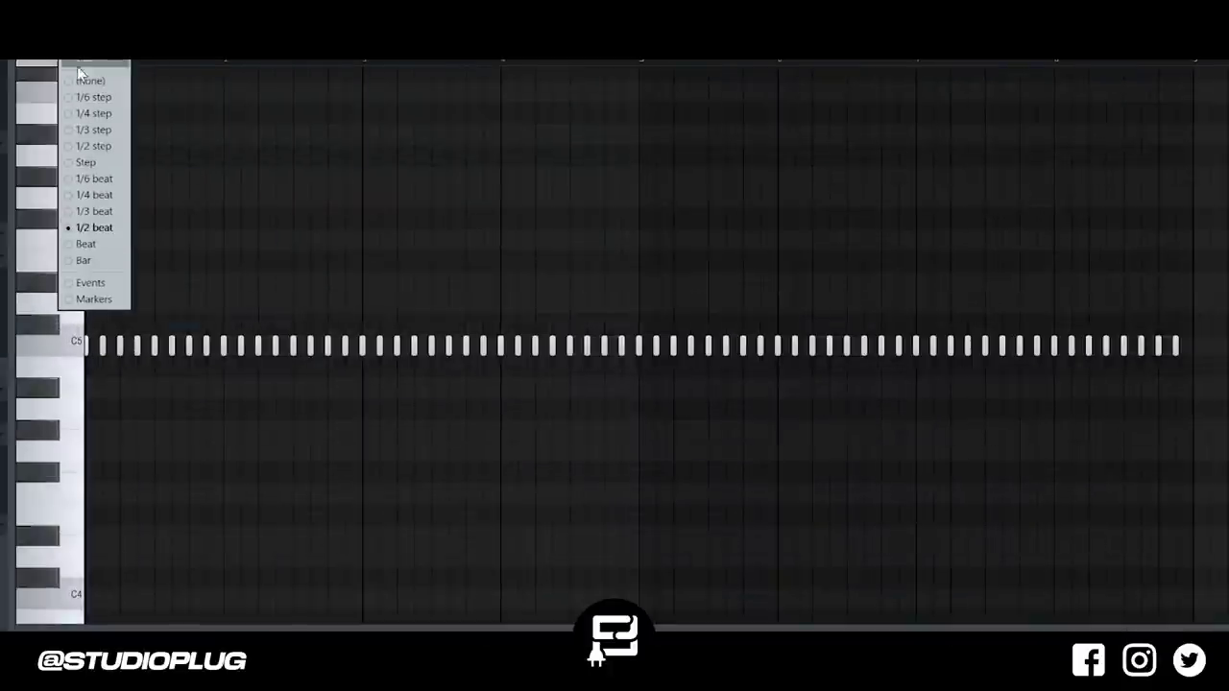
pyautogui.click(96, 148)
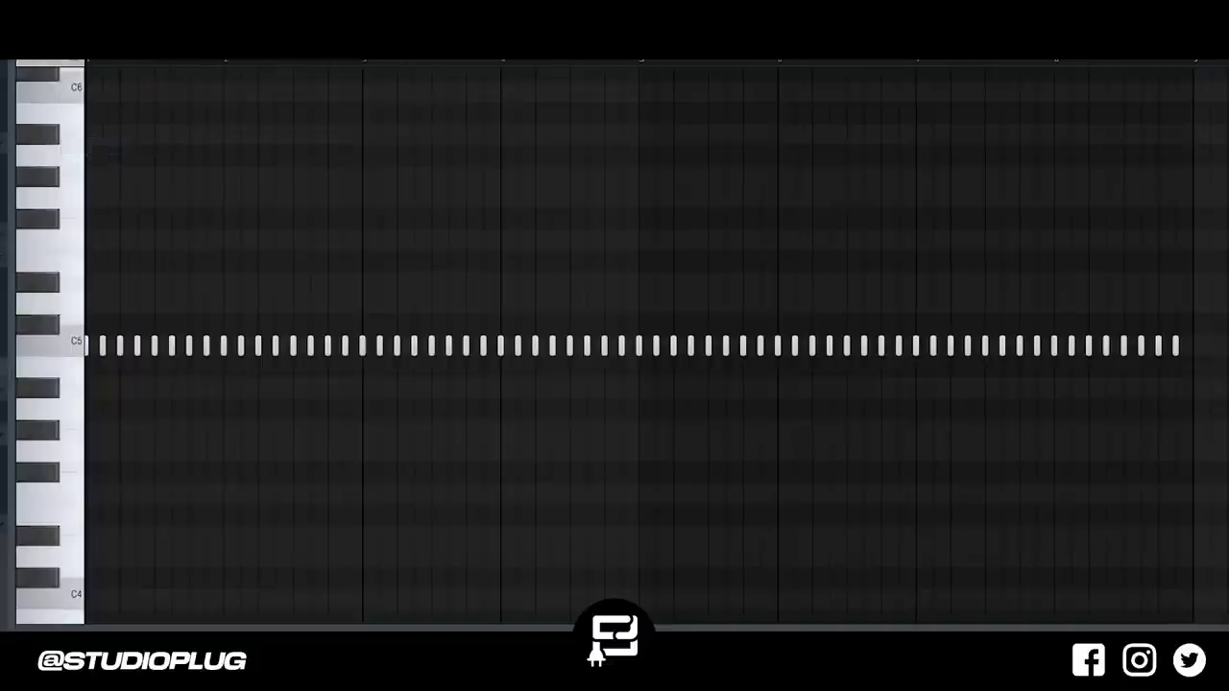
# Add a D#5 roll and a G4 roll to the hi-hats in bar 1, plus two C4 hits at the start of bar 2.
pyautogui.press('space')
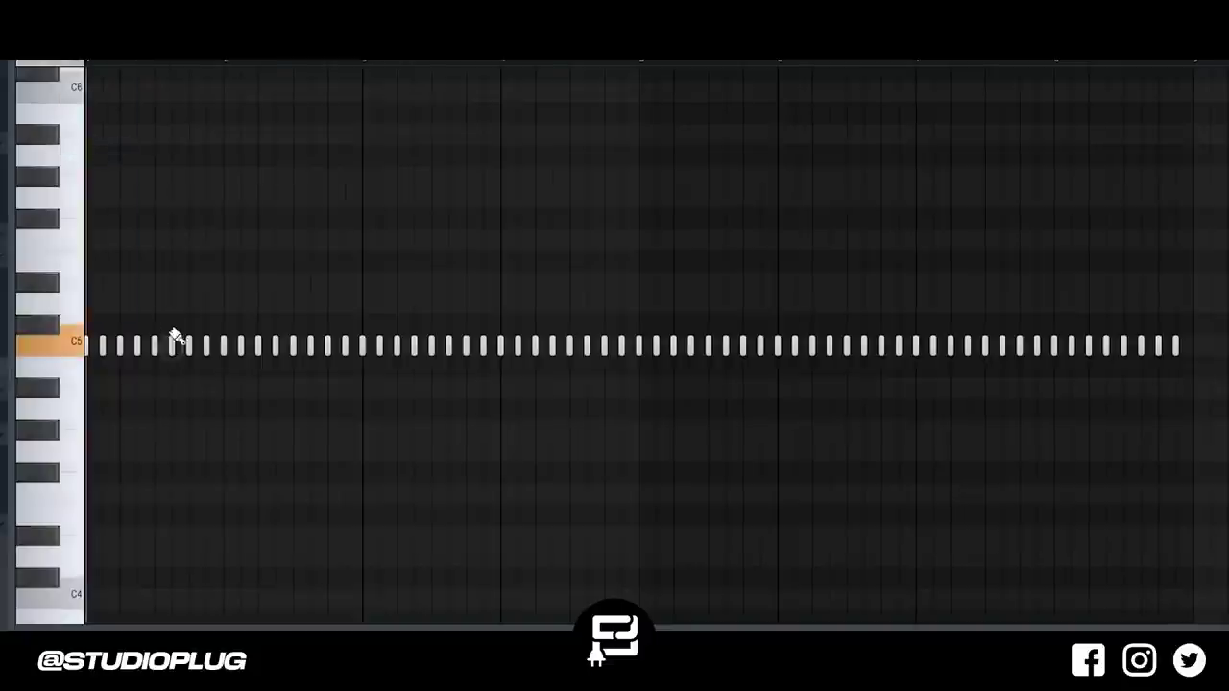
pyautogui.click(159, 282)
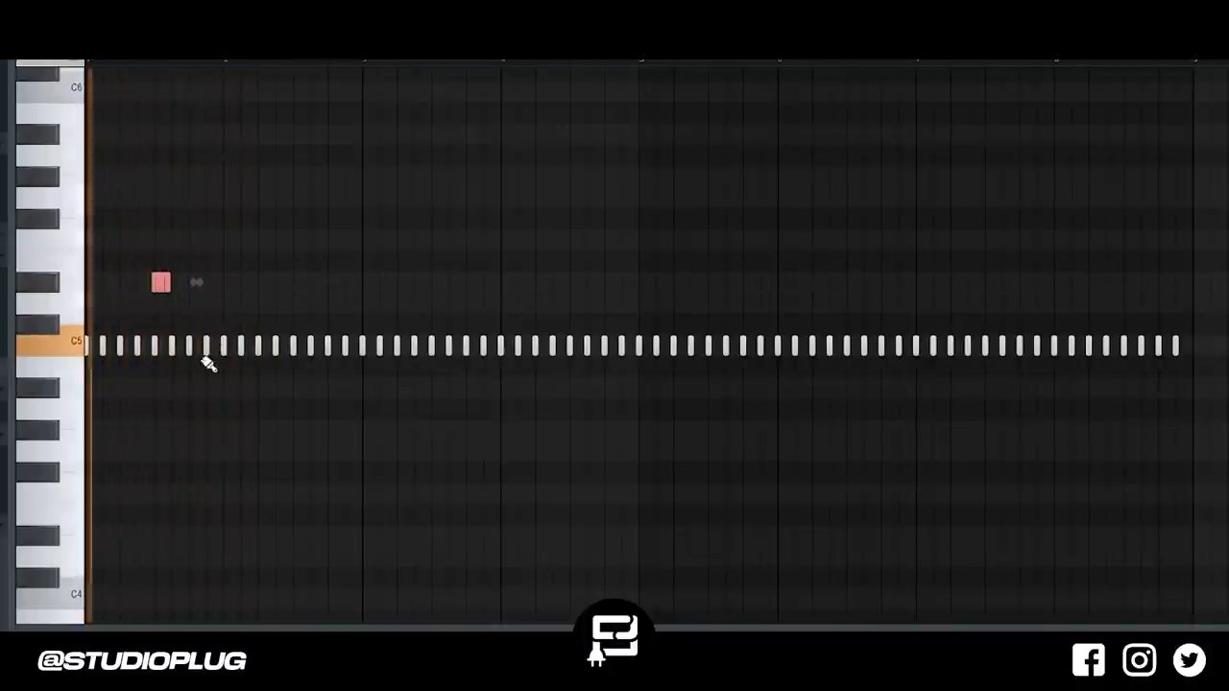
pyautogui.press('space')
pyautogui.moveTo(192, 457); pyautogui.dragTo(206, 461)
pyautogui.press('space')
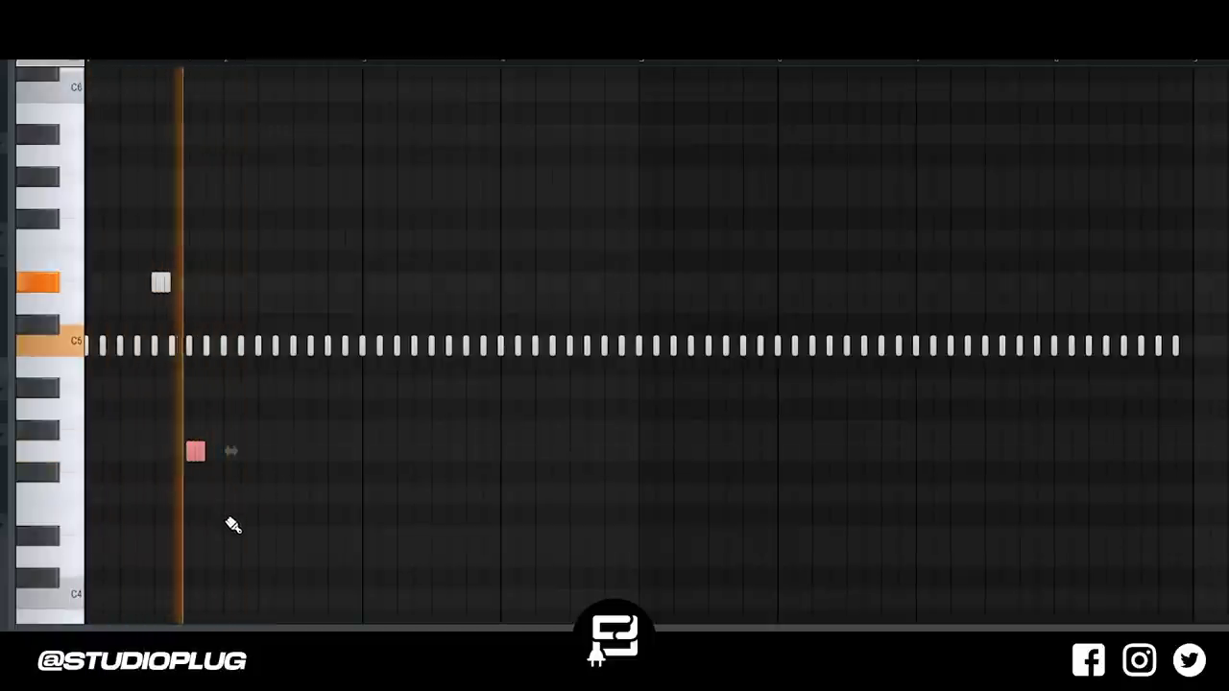
pyautogui.click(228, 601)
pyautogui.click(244, 601)
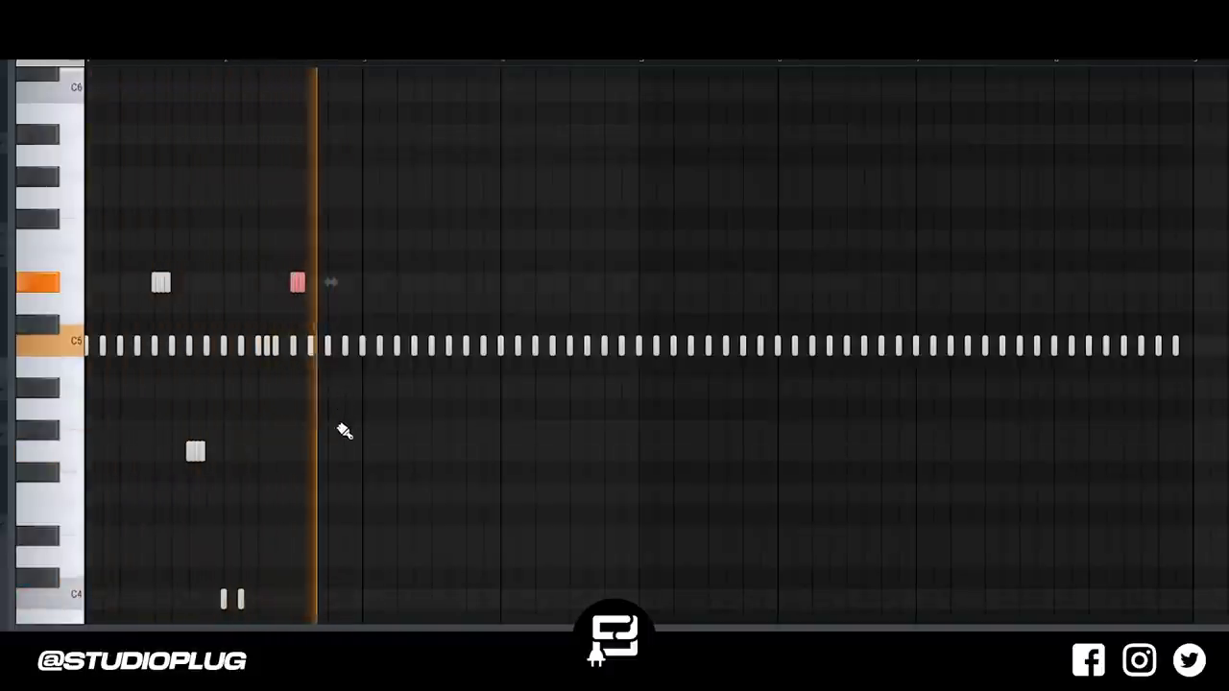
# Add a C4 hi-hat hit at the end of bar 2 and an extra C5 hit at the start of bar 3.
pyautogui.press('space')
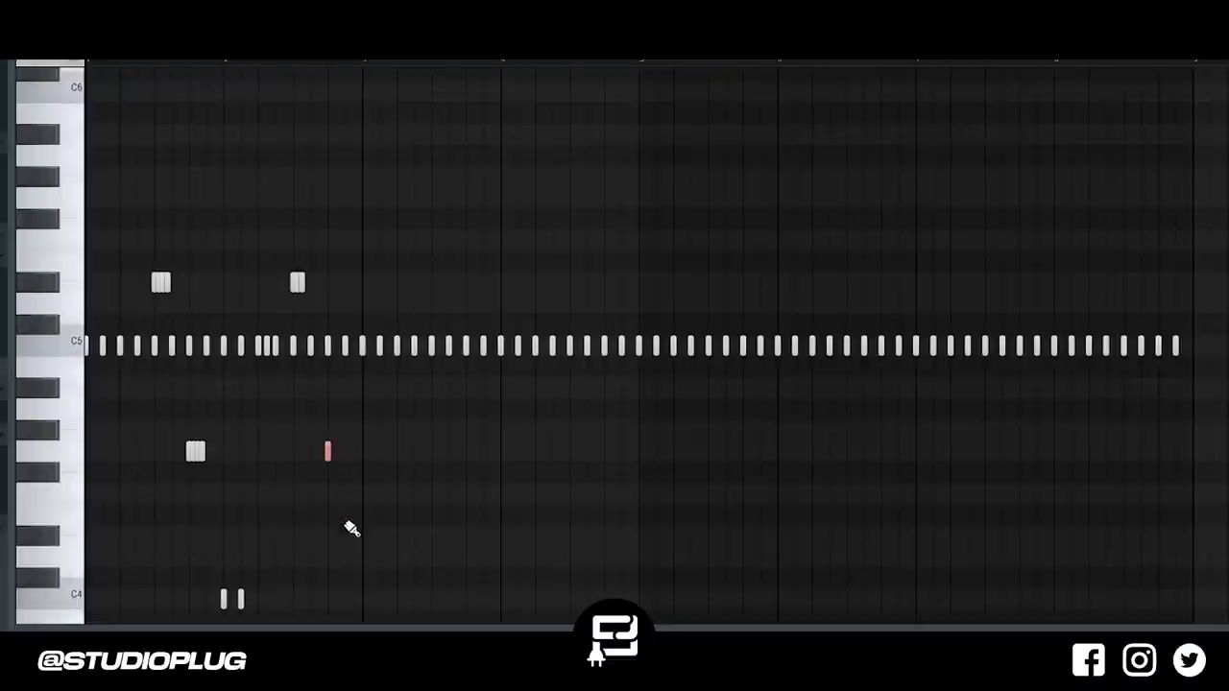
pyautogui.press('space')
pyautogui.click(344, 599)
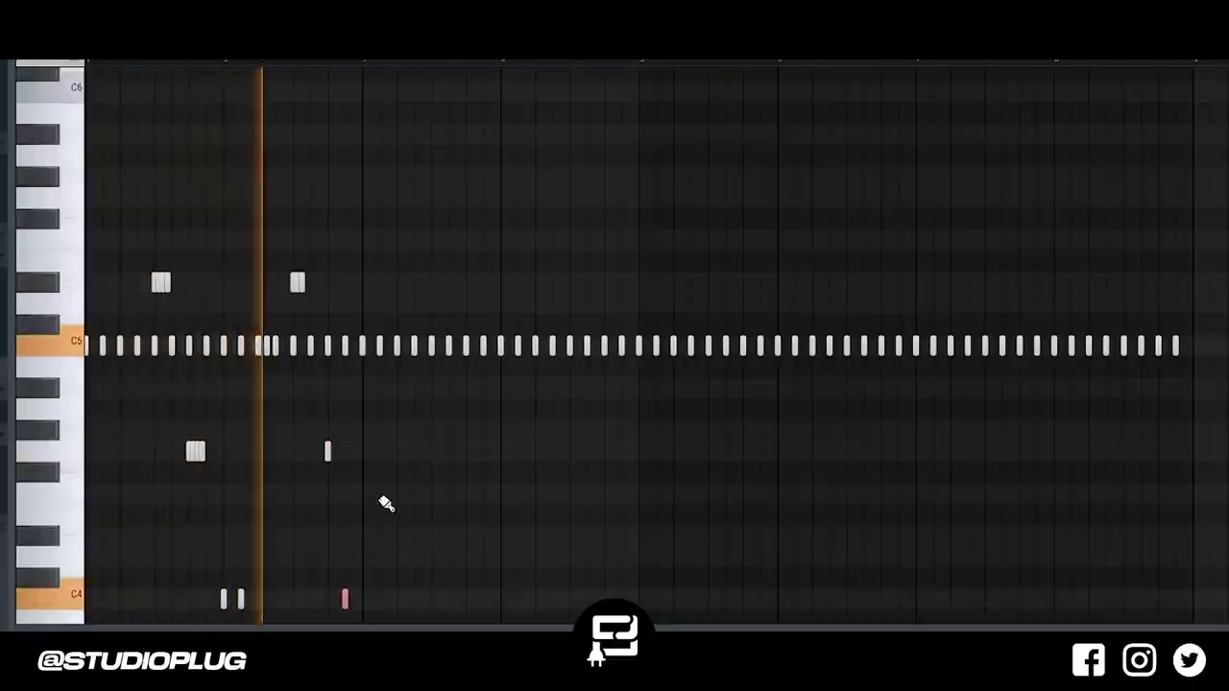
pyautogui.press('space')
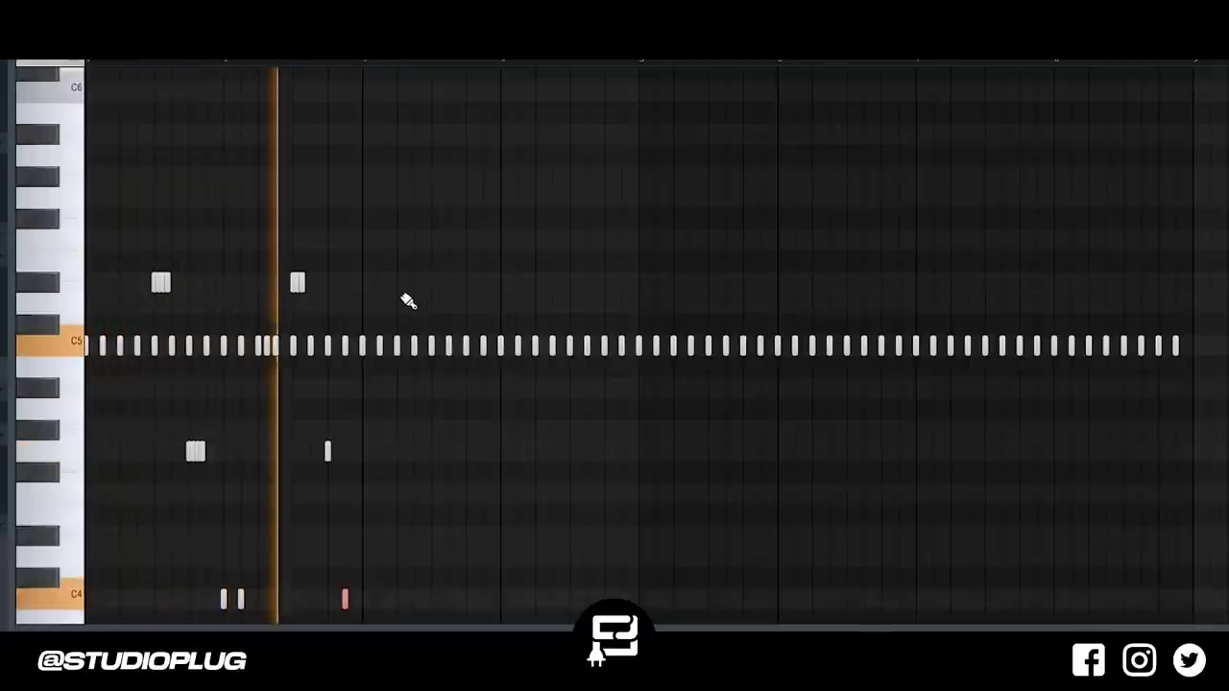
pyautogui.press('space')
pyautogui.click(371, 347)
pyautogui.press('space')
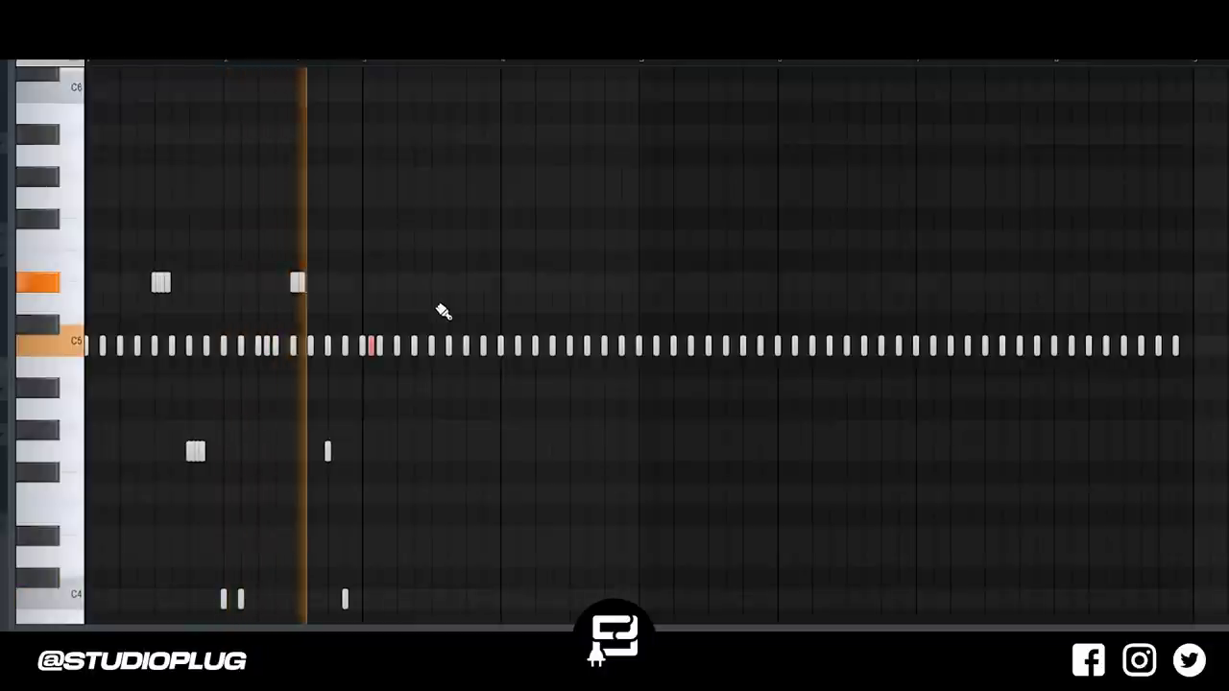
pyautogui.press('space')
pyautogui.press('space')
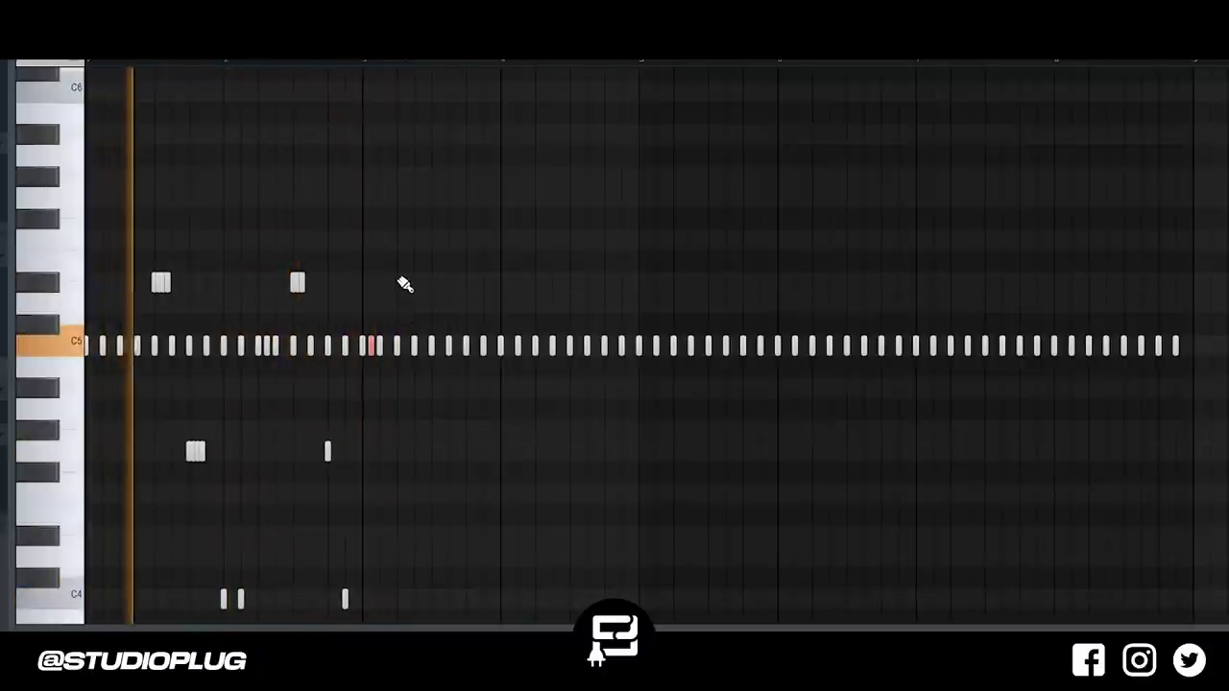
# Add a D#5 hi-hat roll in bar 3, move it one beat later, and follow it with a single G4 hit.
pyautogui.click(400, 282)
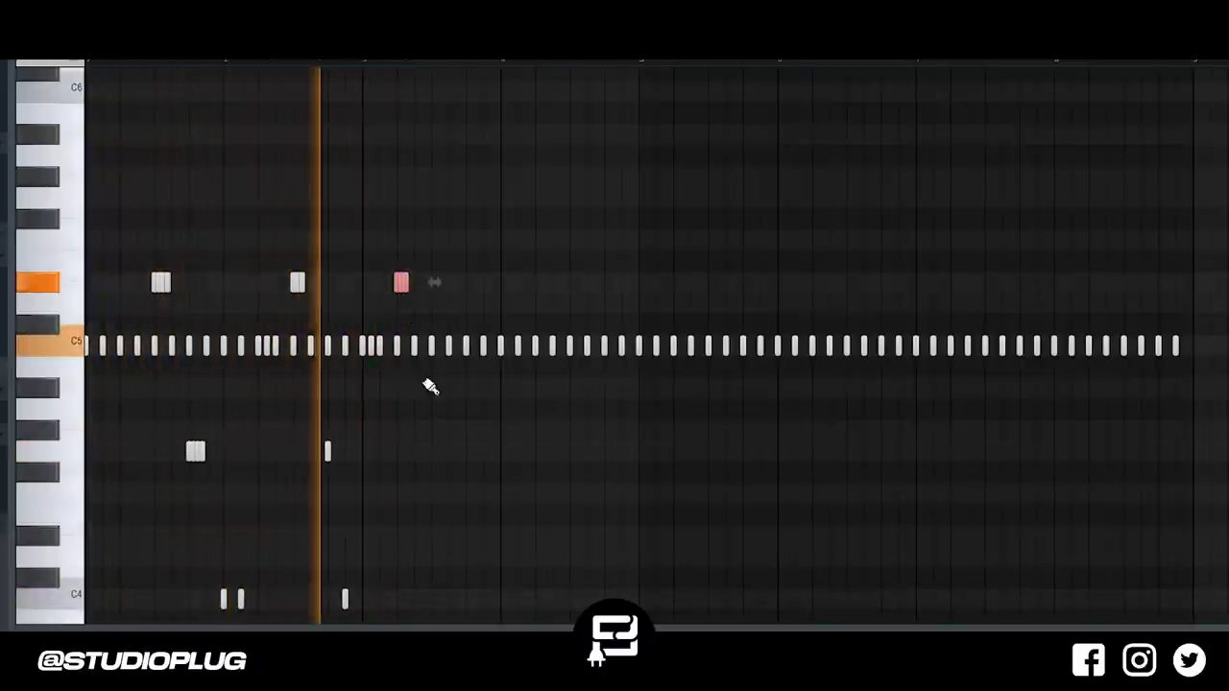
pyautogui.press('space')
pyautogui.press('space')
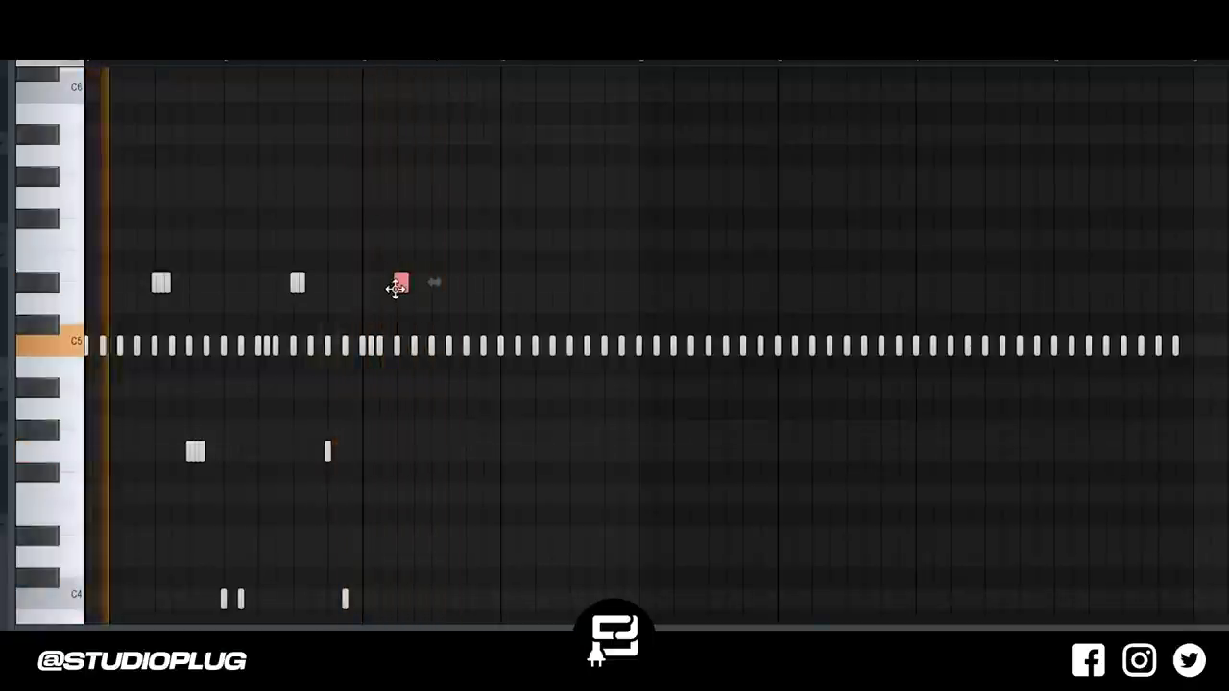
pyautogui.moveTo(395, 288); pyautogui.dragTo(430, 288)
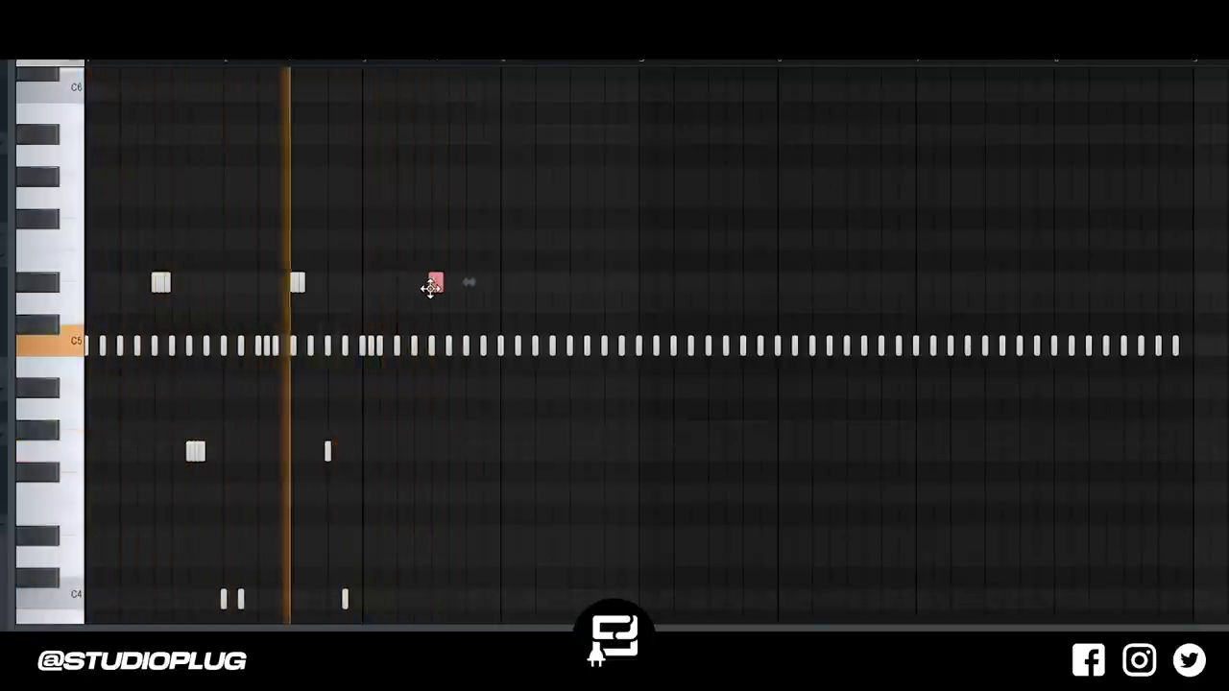
pyautogui.press('space')
pyautogui.press('space')
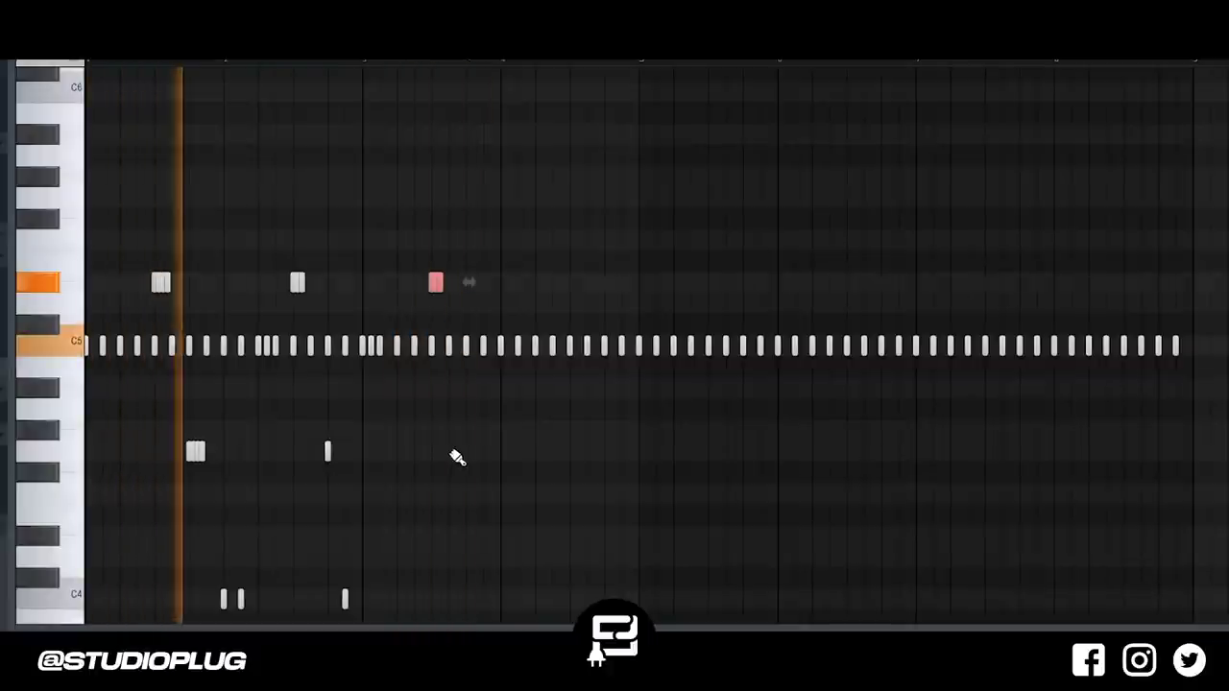
pyautogui.click(454, 453)
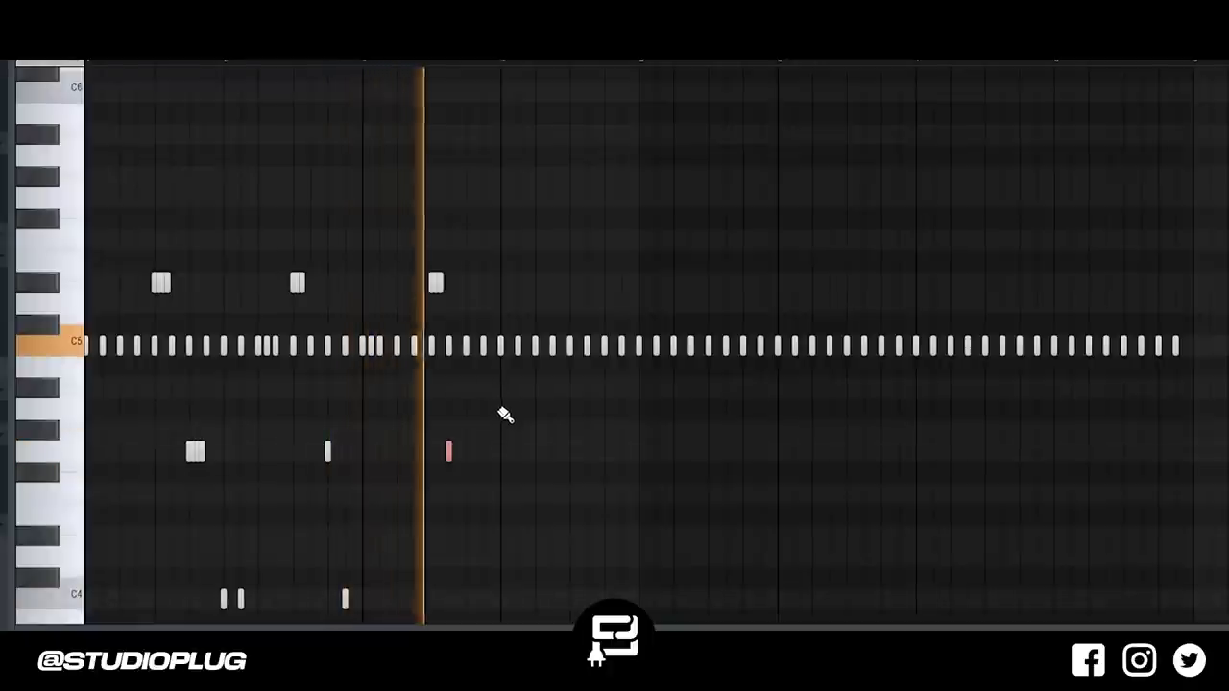
pyautogui.press('space')
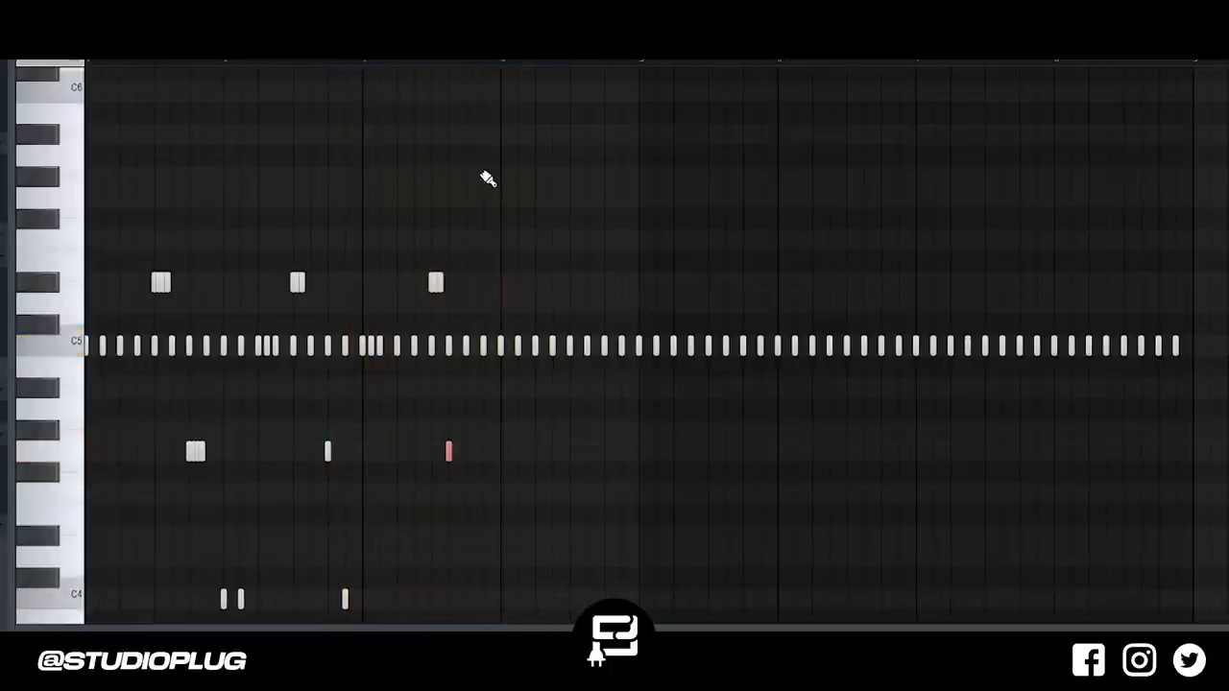
# Add D#5 hi-hat rolls at the start and middle of bar 4 and a G4 roll near its end.
pyautogui.press('space')
pyautogui.press('space')
pyautogui.press('space')
pyautogui.press('space')
pyautogui.click(502, 285)
pyautogui.press('space')
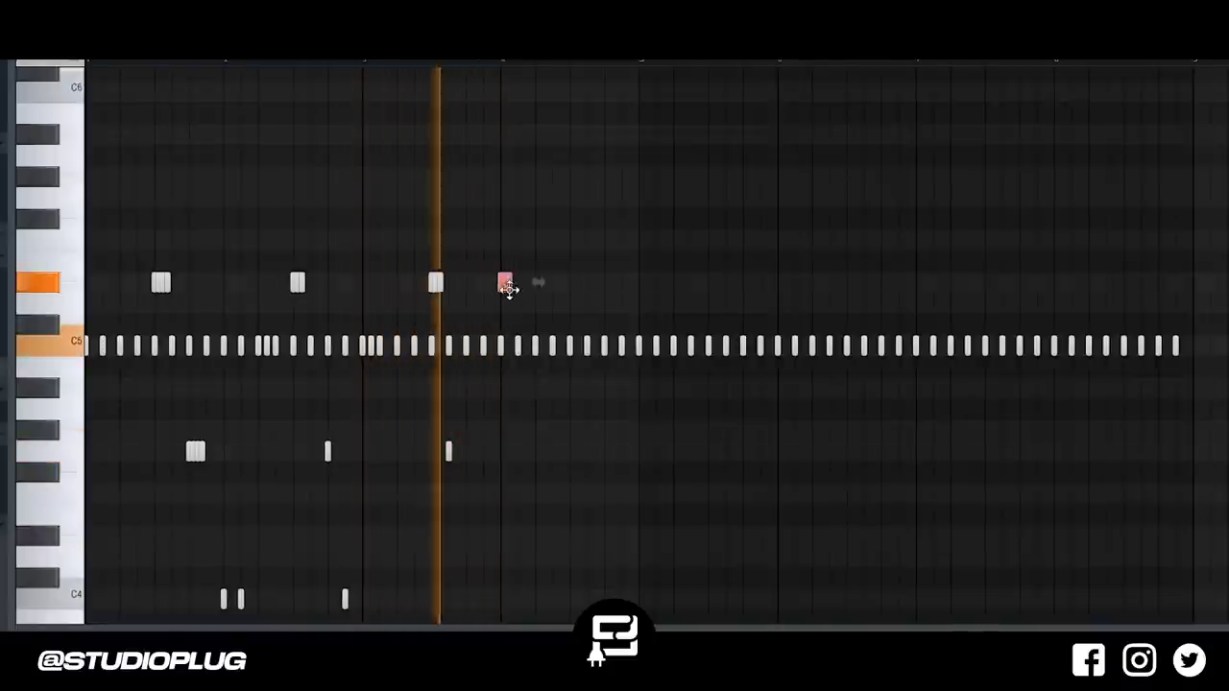
pyautogui.press('space')
pyautogui.press('space')
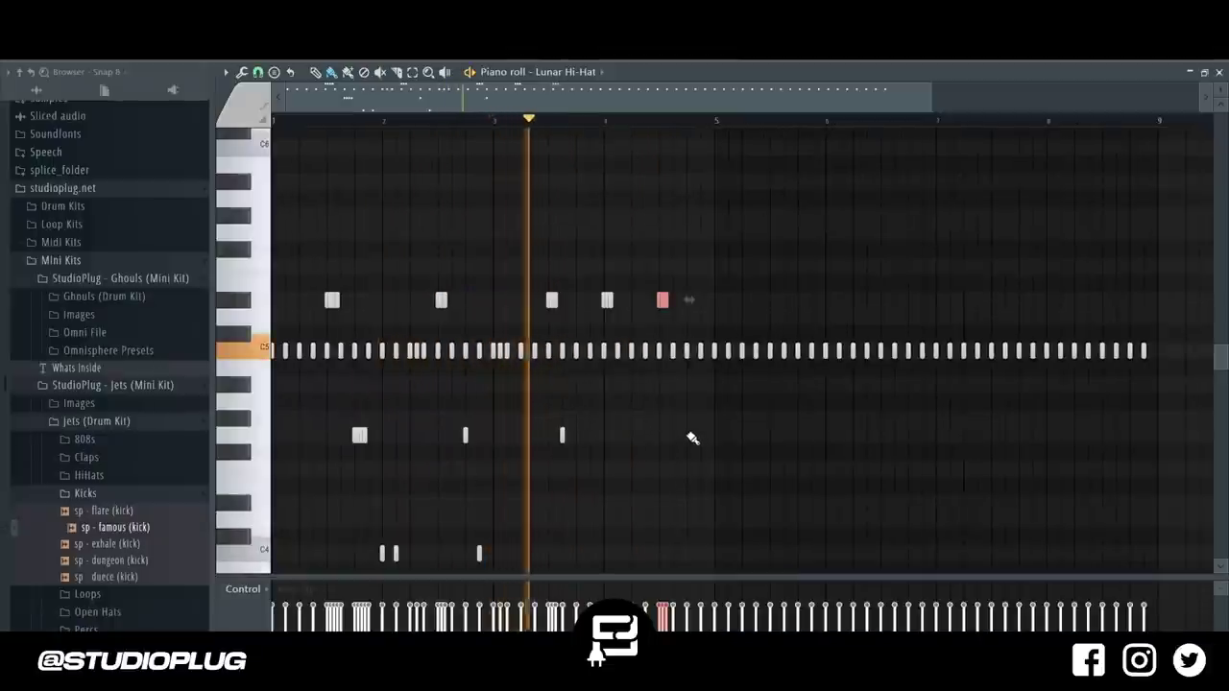
pyautogui.click(692, 435)
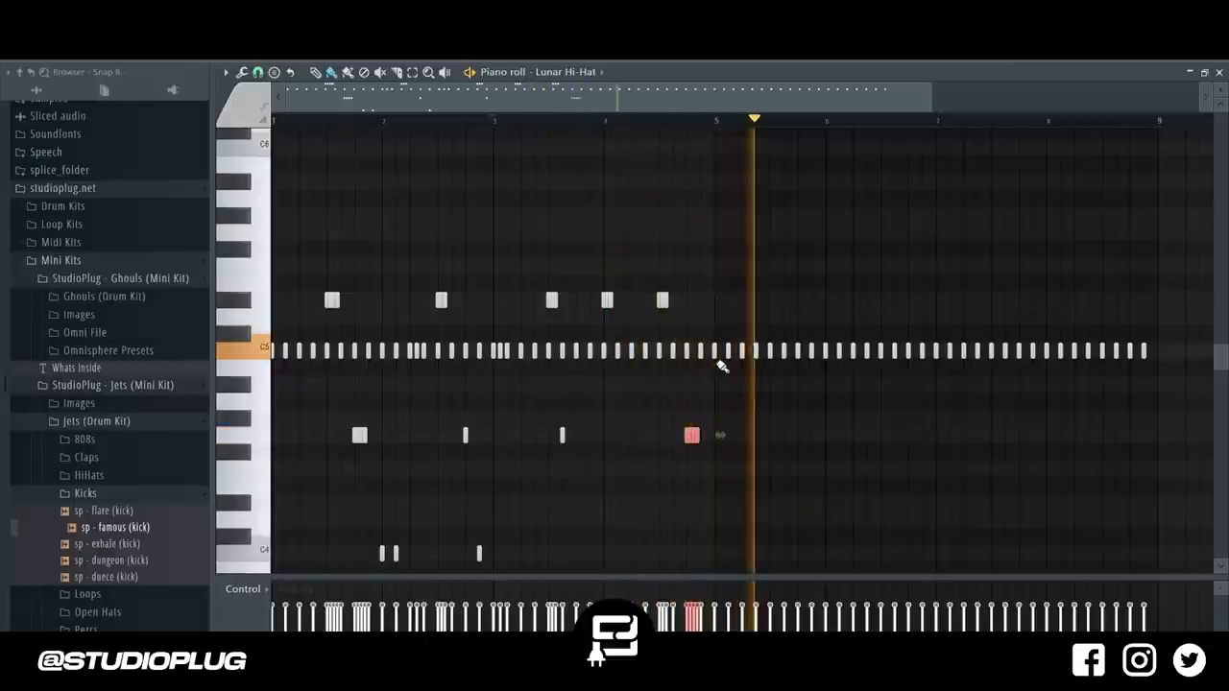
pyautogui.press('space')
# Delete the hi-hat notes in bars 5 to 8 and apply legato to the remaining four-bar pattern.
pyautogui.moveTo(710, 372); pyautogui.dragTo(1162, 332)
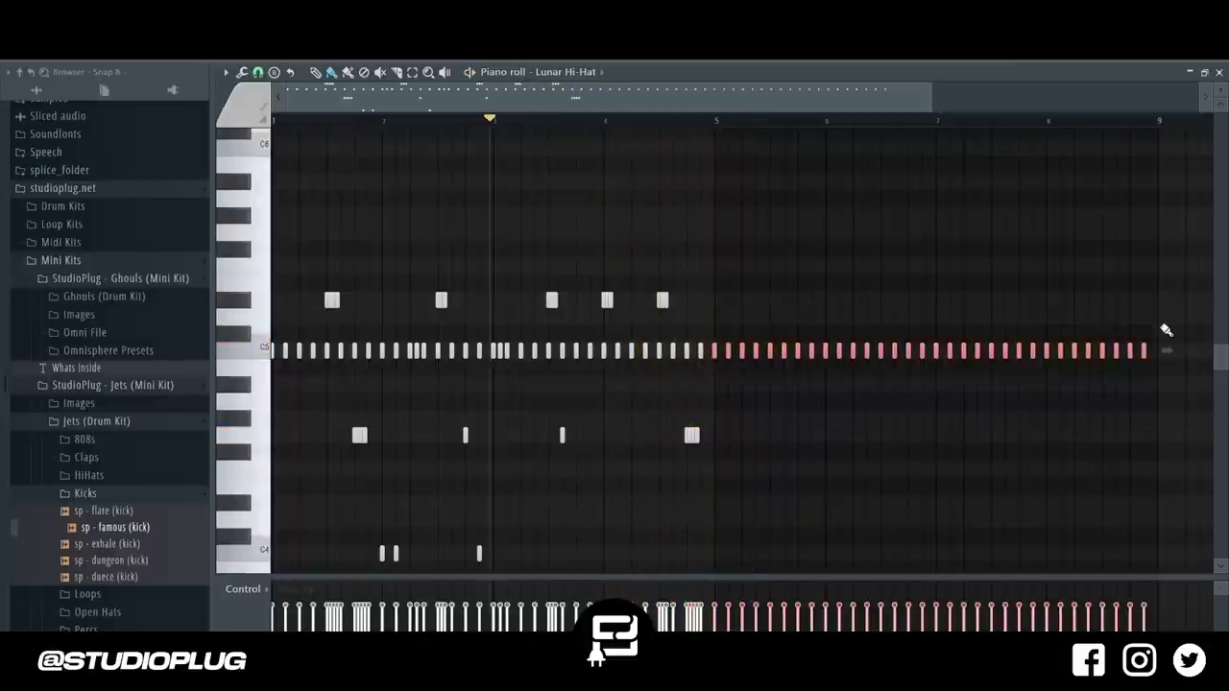
pyautogui.press('Delete')
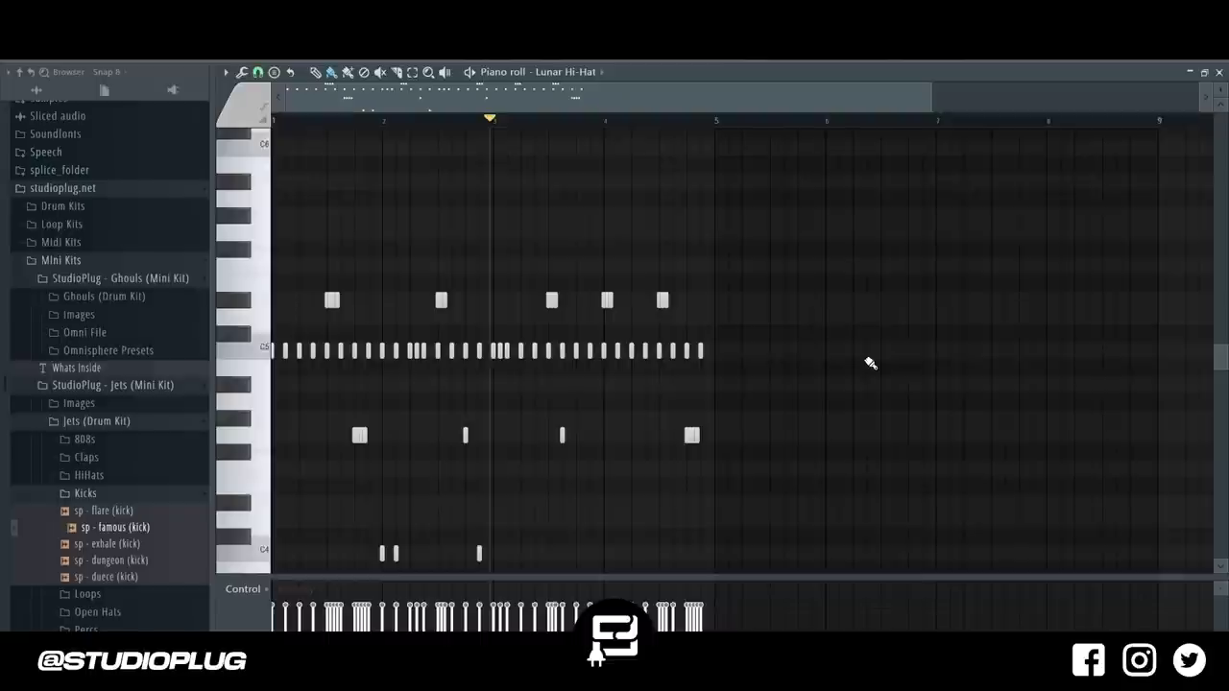
pyautogui.hotkey('alt', 'l')
pyautogui.press('Return')
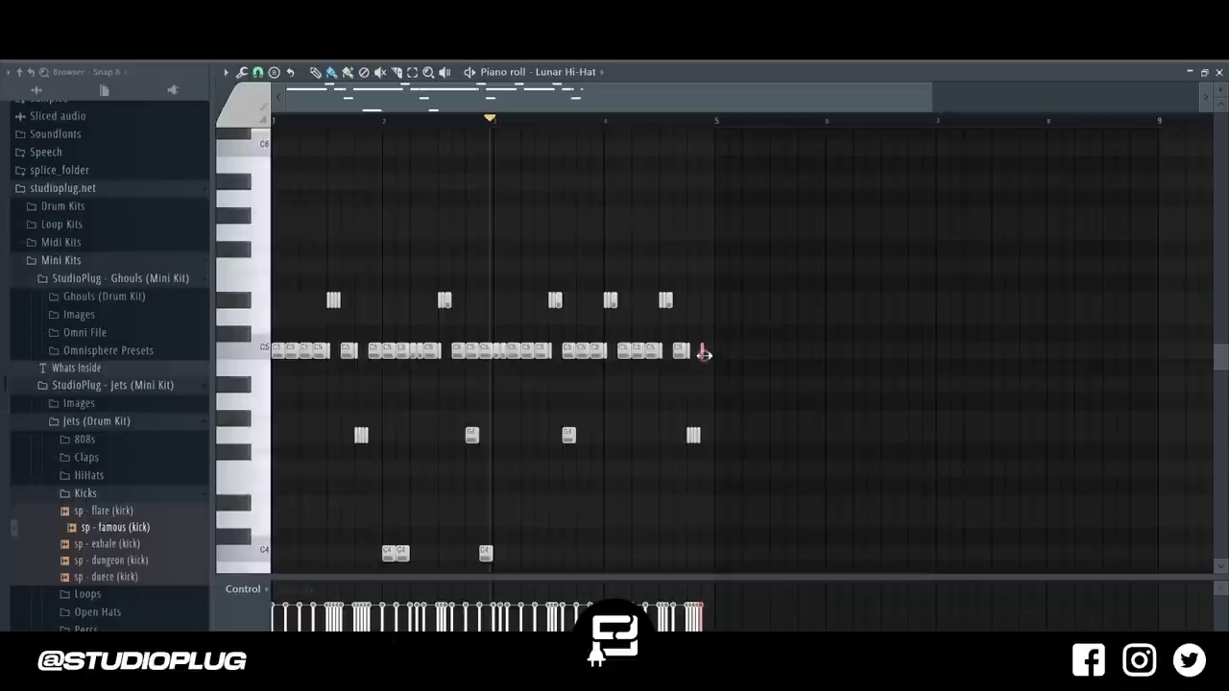
# Duplicate the four-bar hi-hat pattern into bars 5 to 8 and solo the Lunar Hi-Hat channel during playback.
pyautogui.hotkey('ctrl', 'b')
pyautogui.press('F6')
pyautogui.press('space')
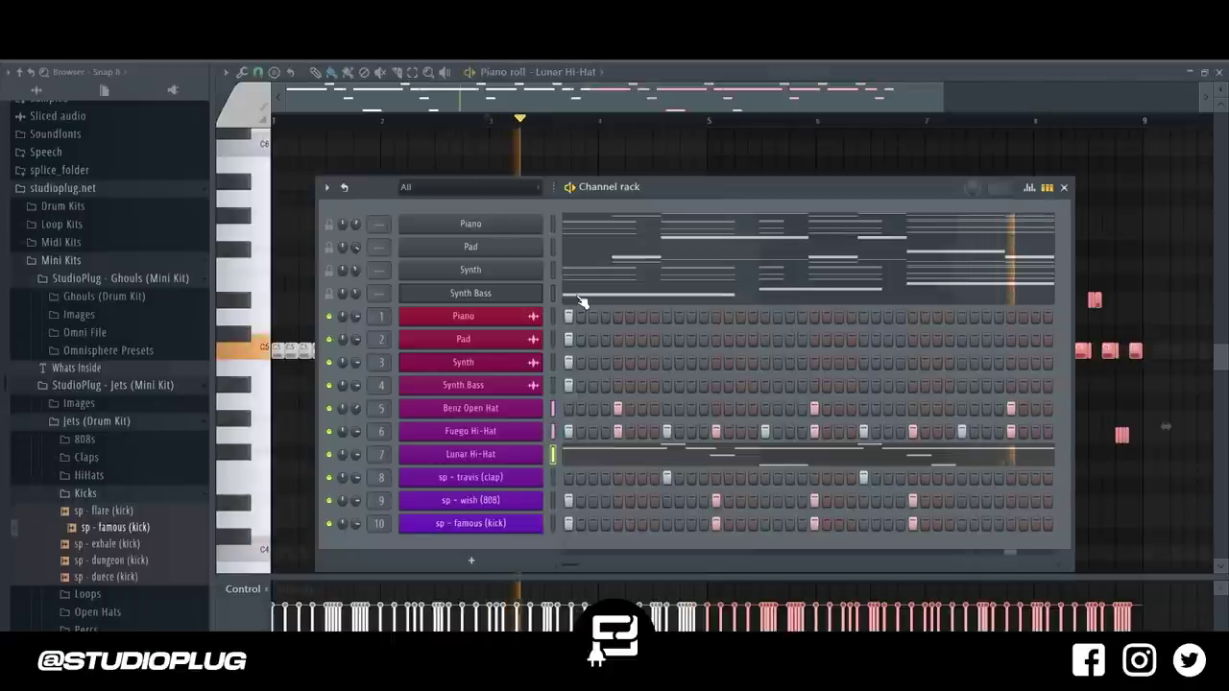
pyautogui.press('space')
pyautogui.press('space')
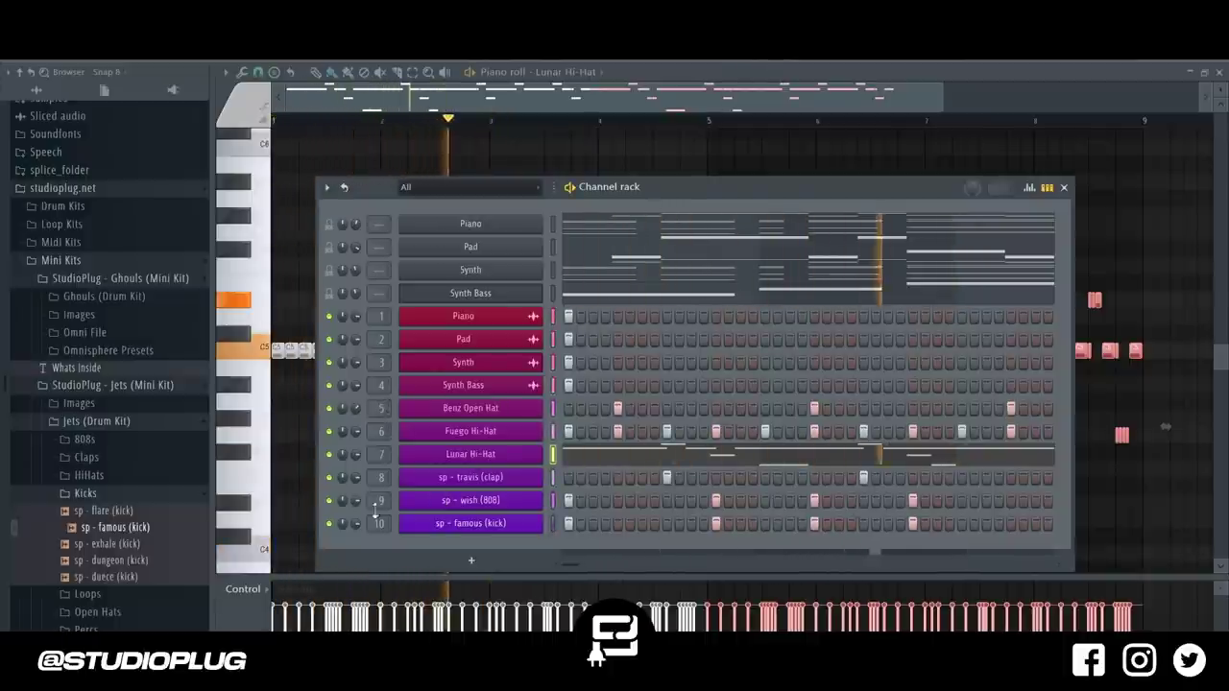
pyautogui.press('space')
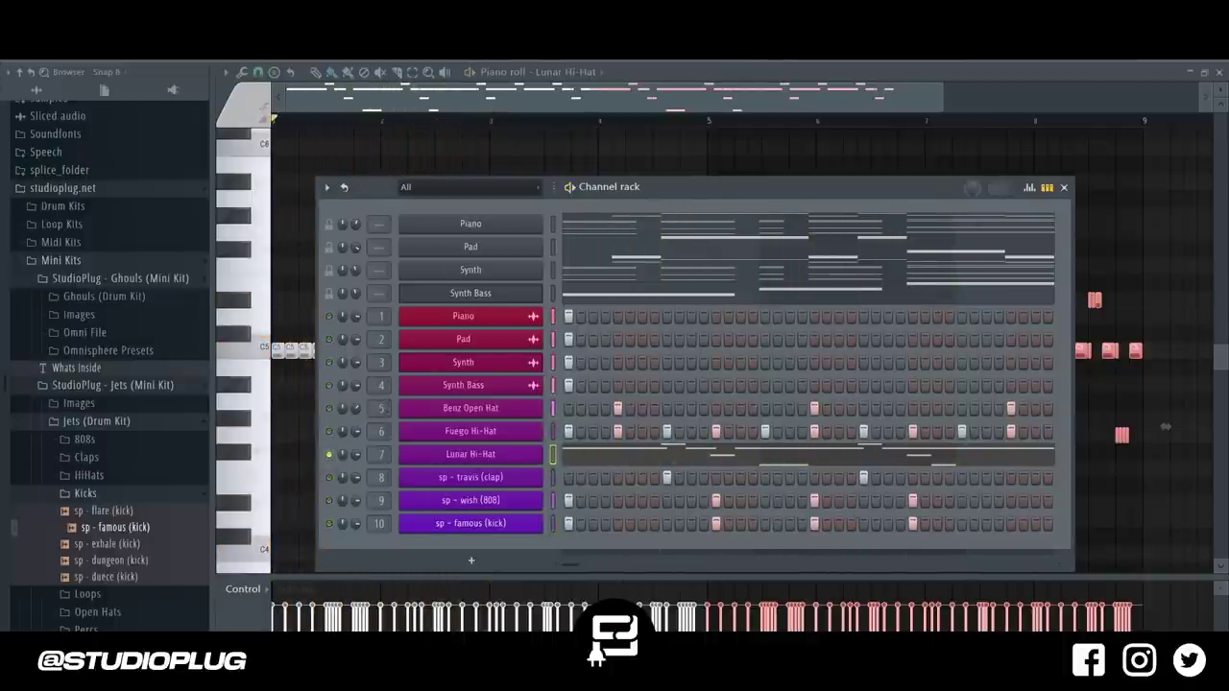
# Bring up Fruity Reeverb 2 on the Lunar Hi-Hat mixer track and lower its wet level.
pyautogui.press('F9')
pyautogui.click(1075, 118)
pyautogui.moveTo(1017, 210)
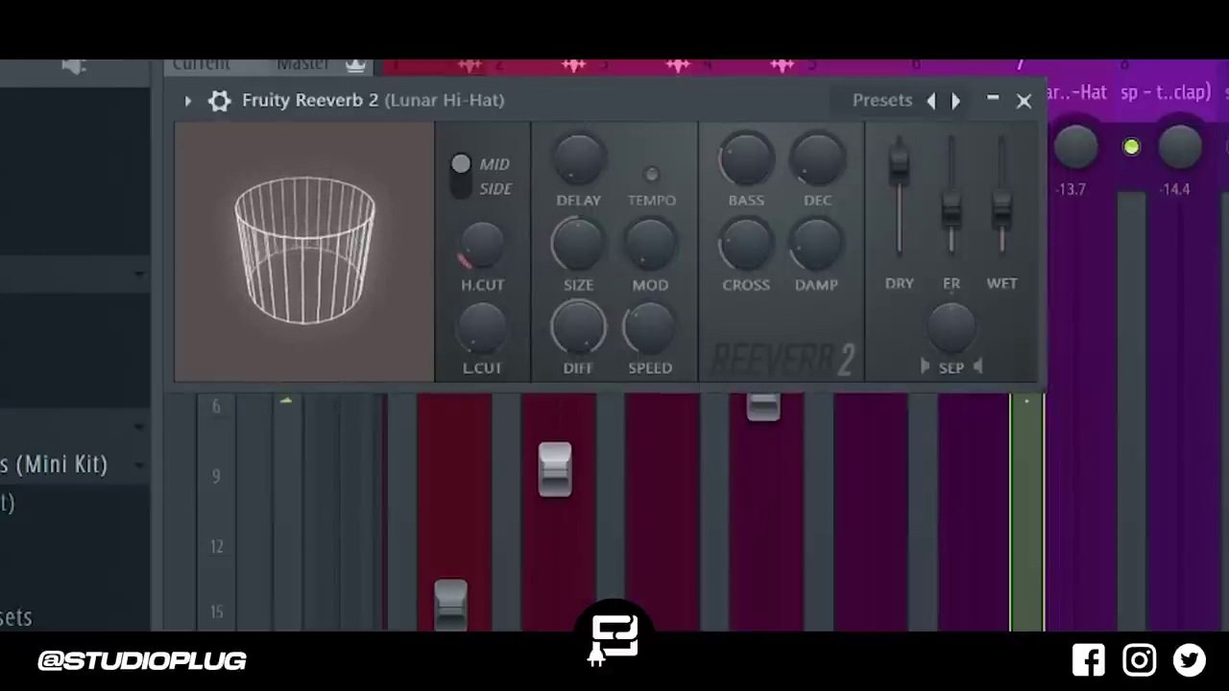
pyautogui.moveTo(1003, 209); pyautogui.dragTo(1003, 226)
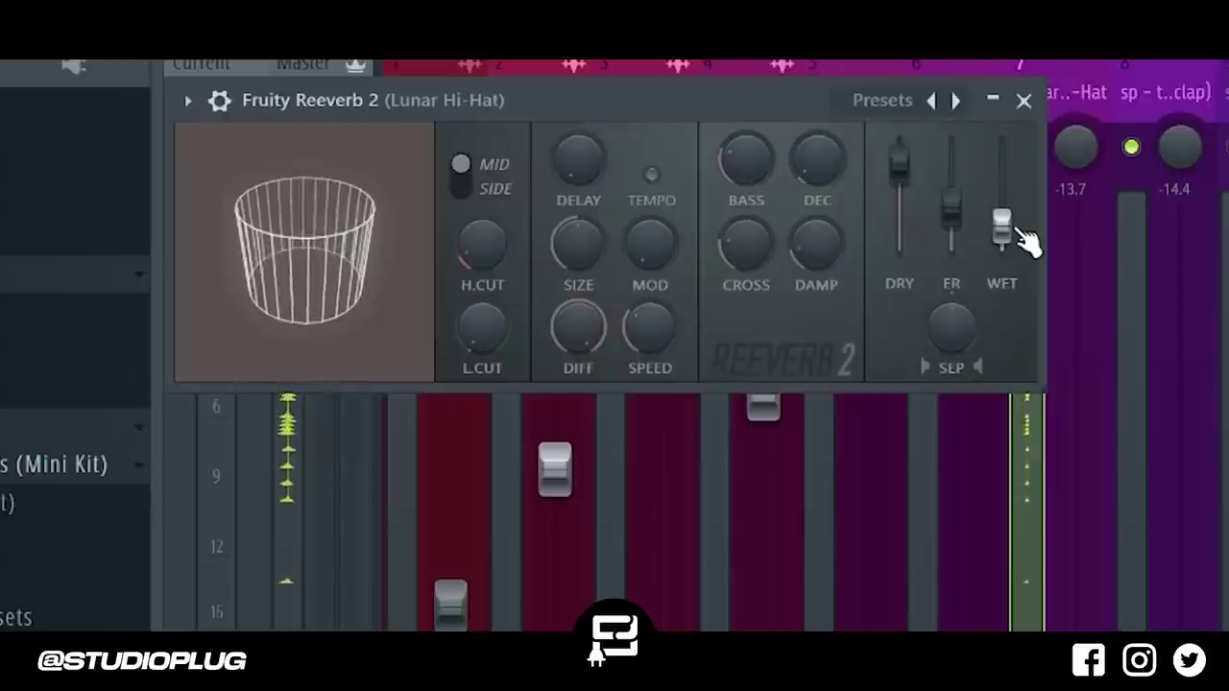
# Adjust the Lunar Hi-Hat track's stereo separation and lower its volume slightly.
pyautogui.moveTo(949, 347); pyautogui.dragTo(950, 364)
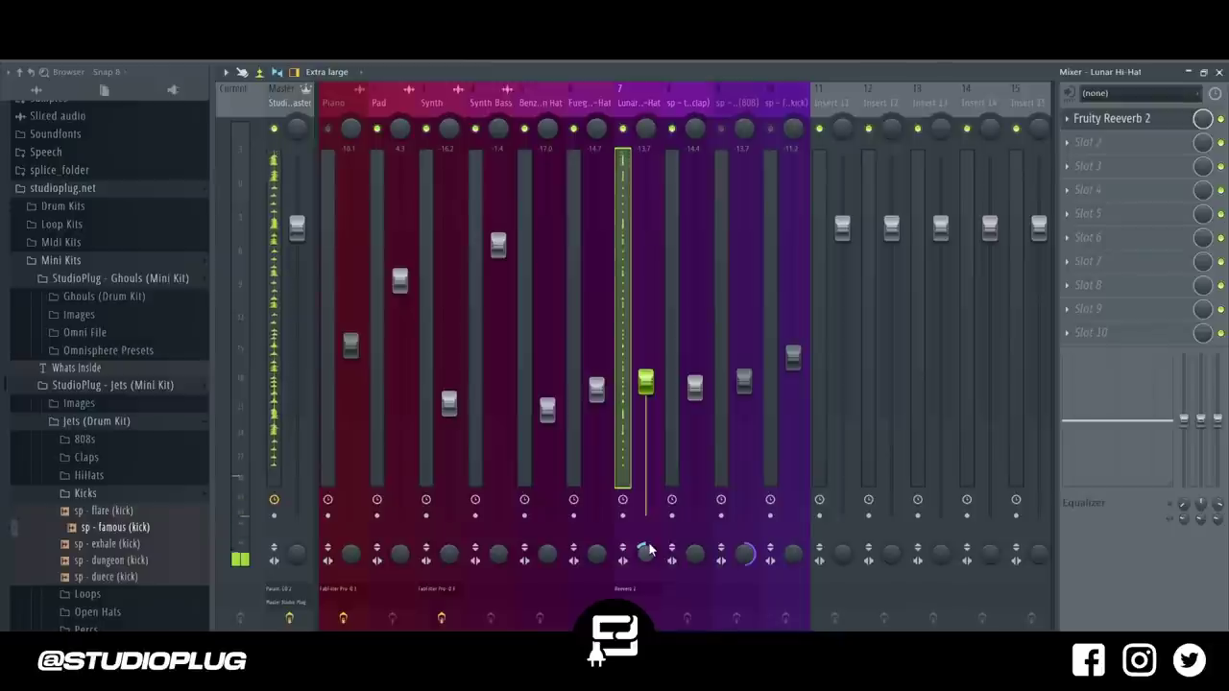
pyautogui.moveTo(646, 382); pyautogui.dragTo(646, 386)
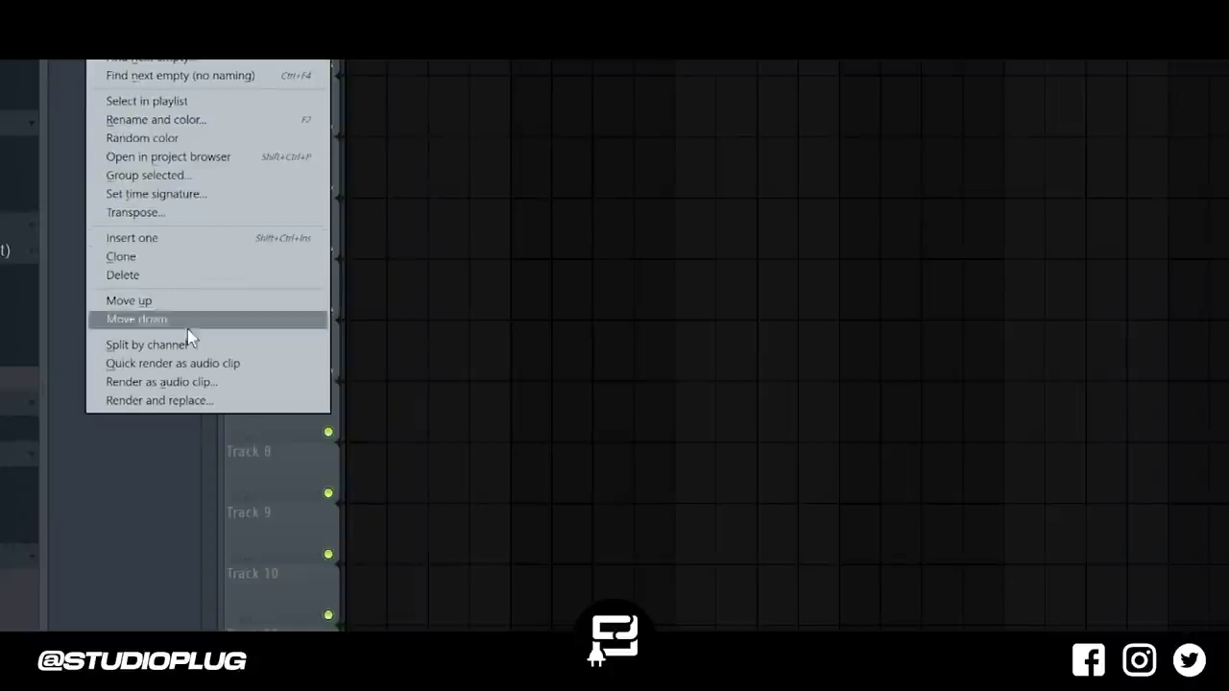
# Split the pattern by channel in the playlist and select the sp - famous (kick) pattern.
pyautogui.click(188, 344)
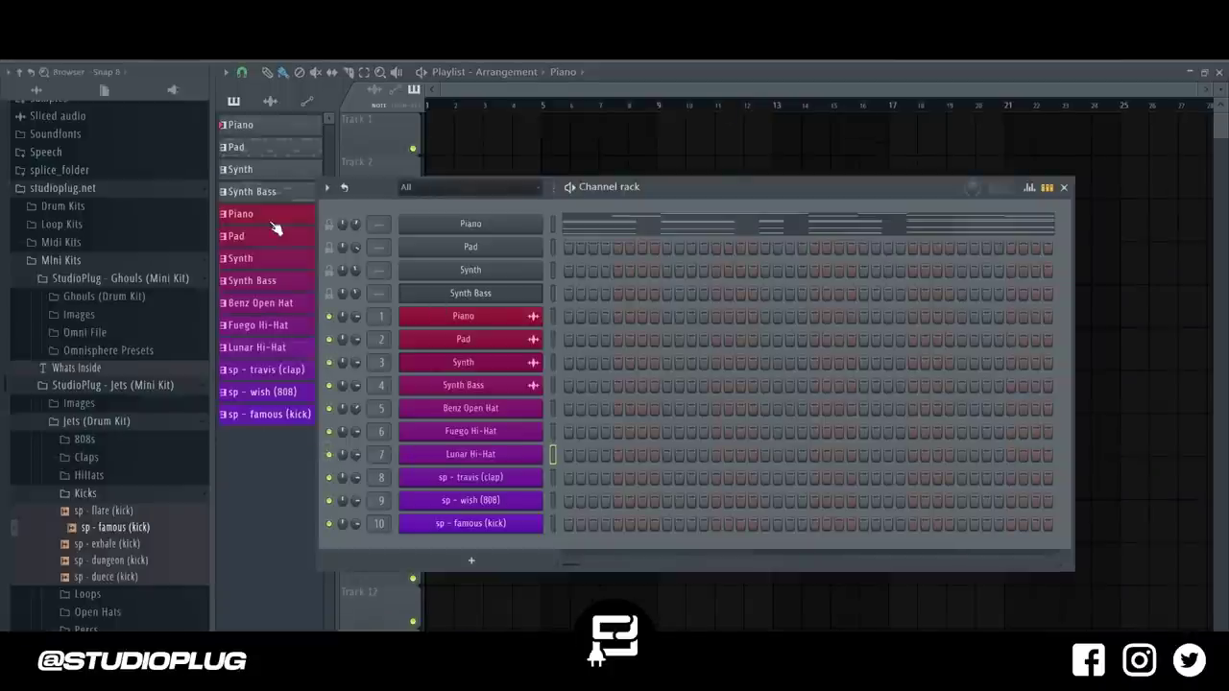
pyautogui.press('F6')
pyautogui.click(260, 414)
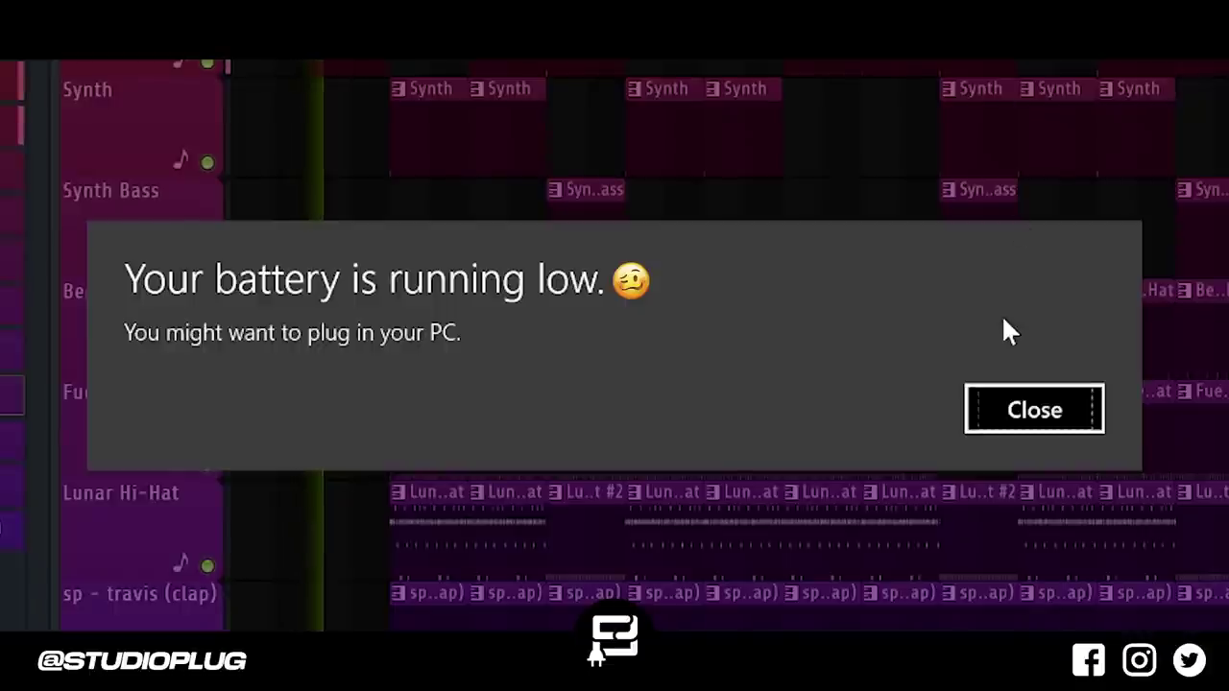
# Dismiss the low-battery warning.
pyautogui.click(1027, 395)
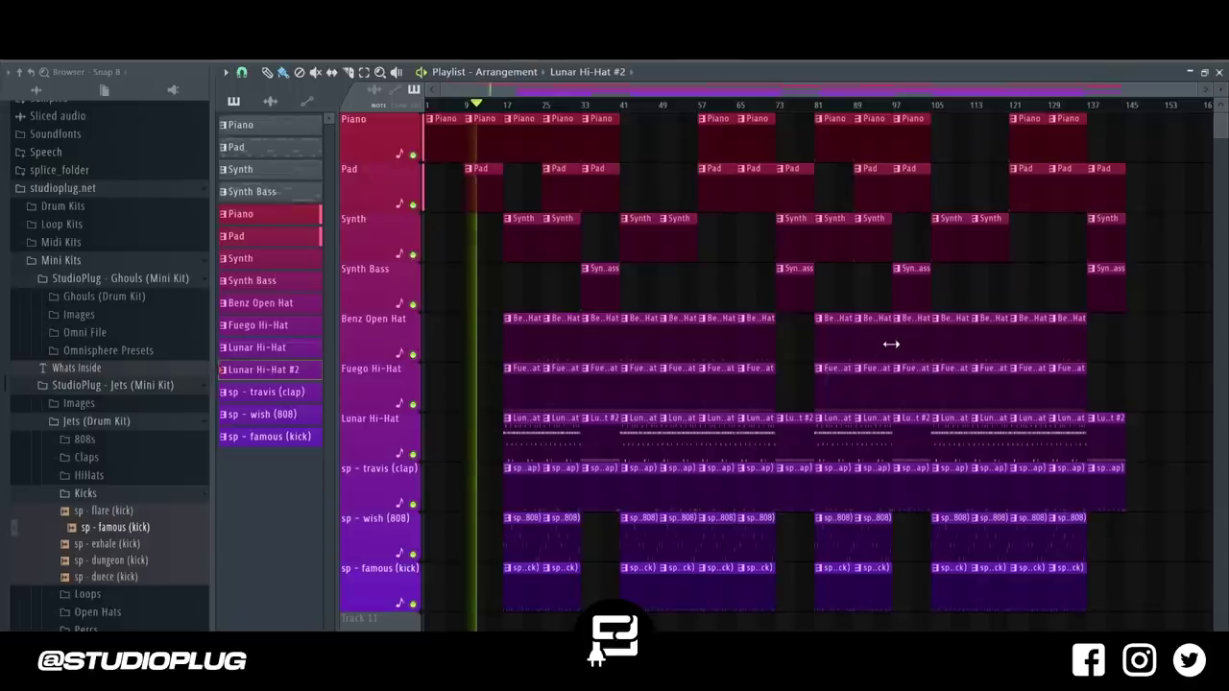